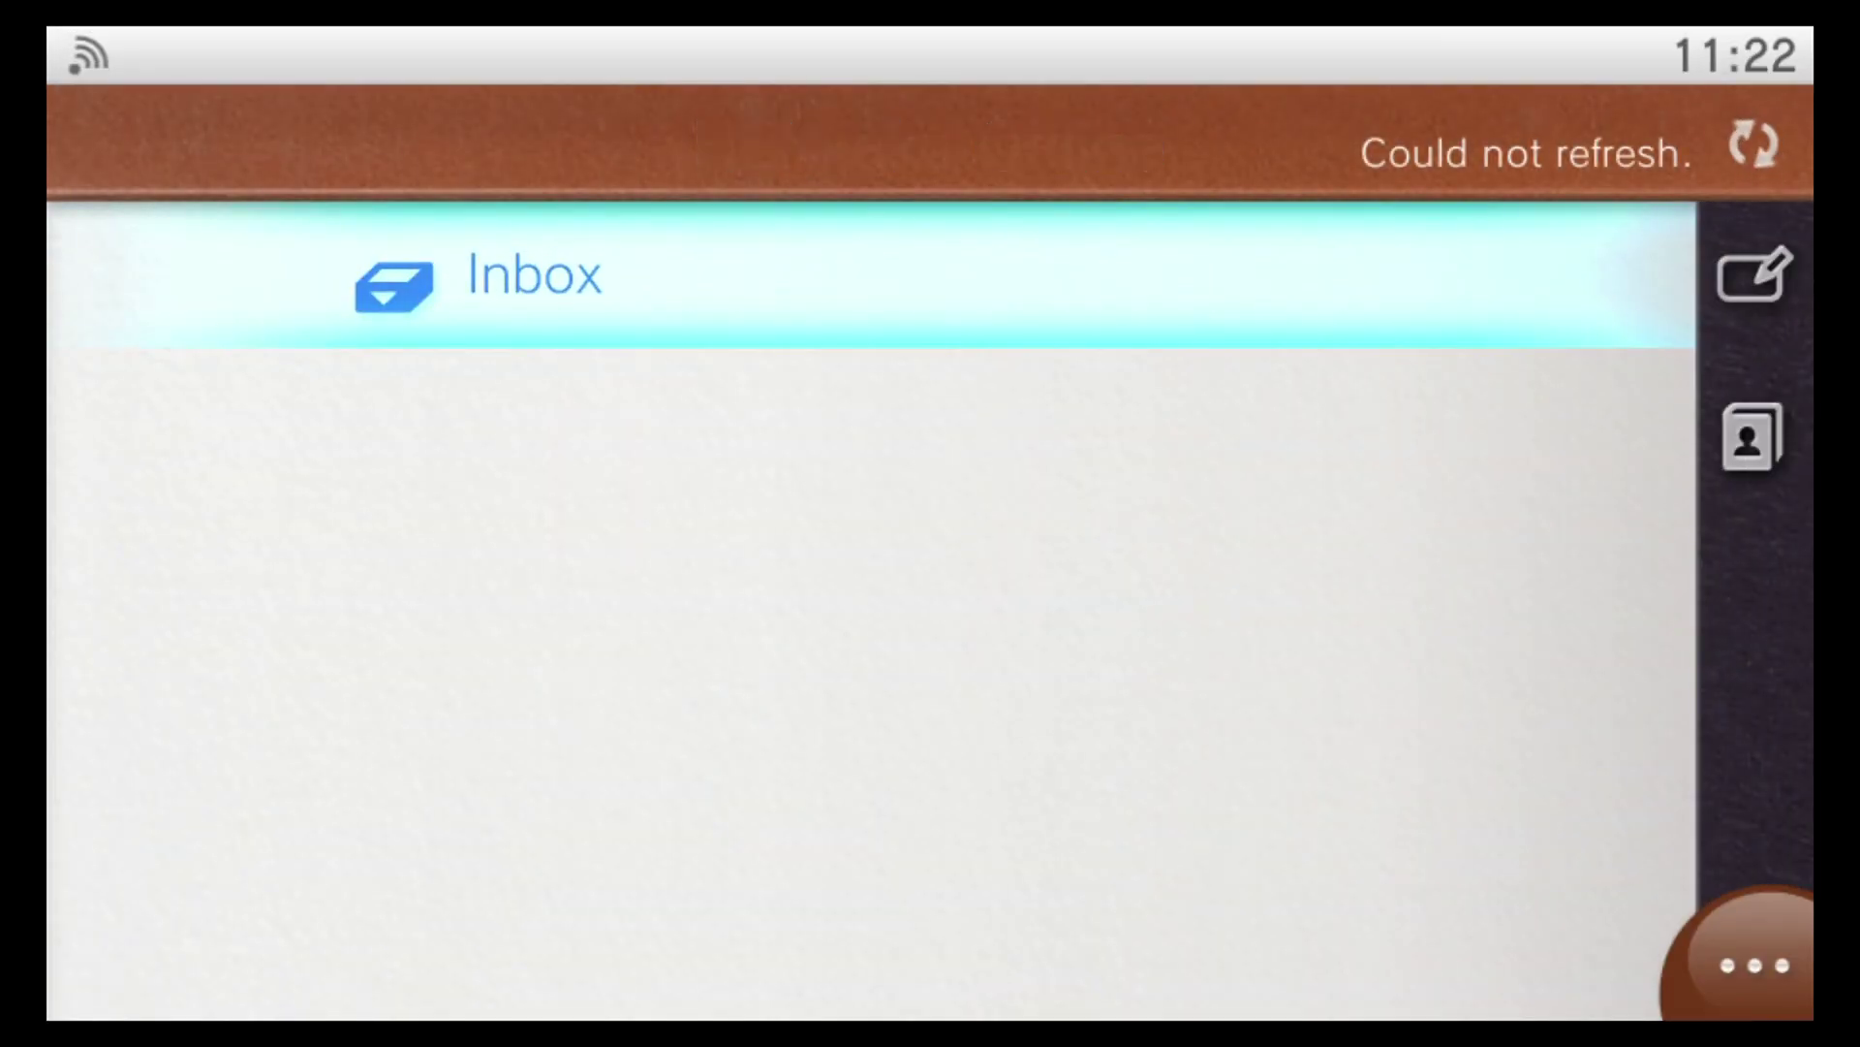
Leave the Email app, launch VitaShell from the home screen and start its FTP server
key(Return)
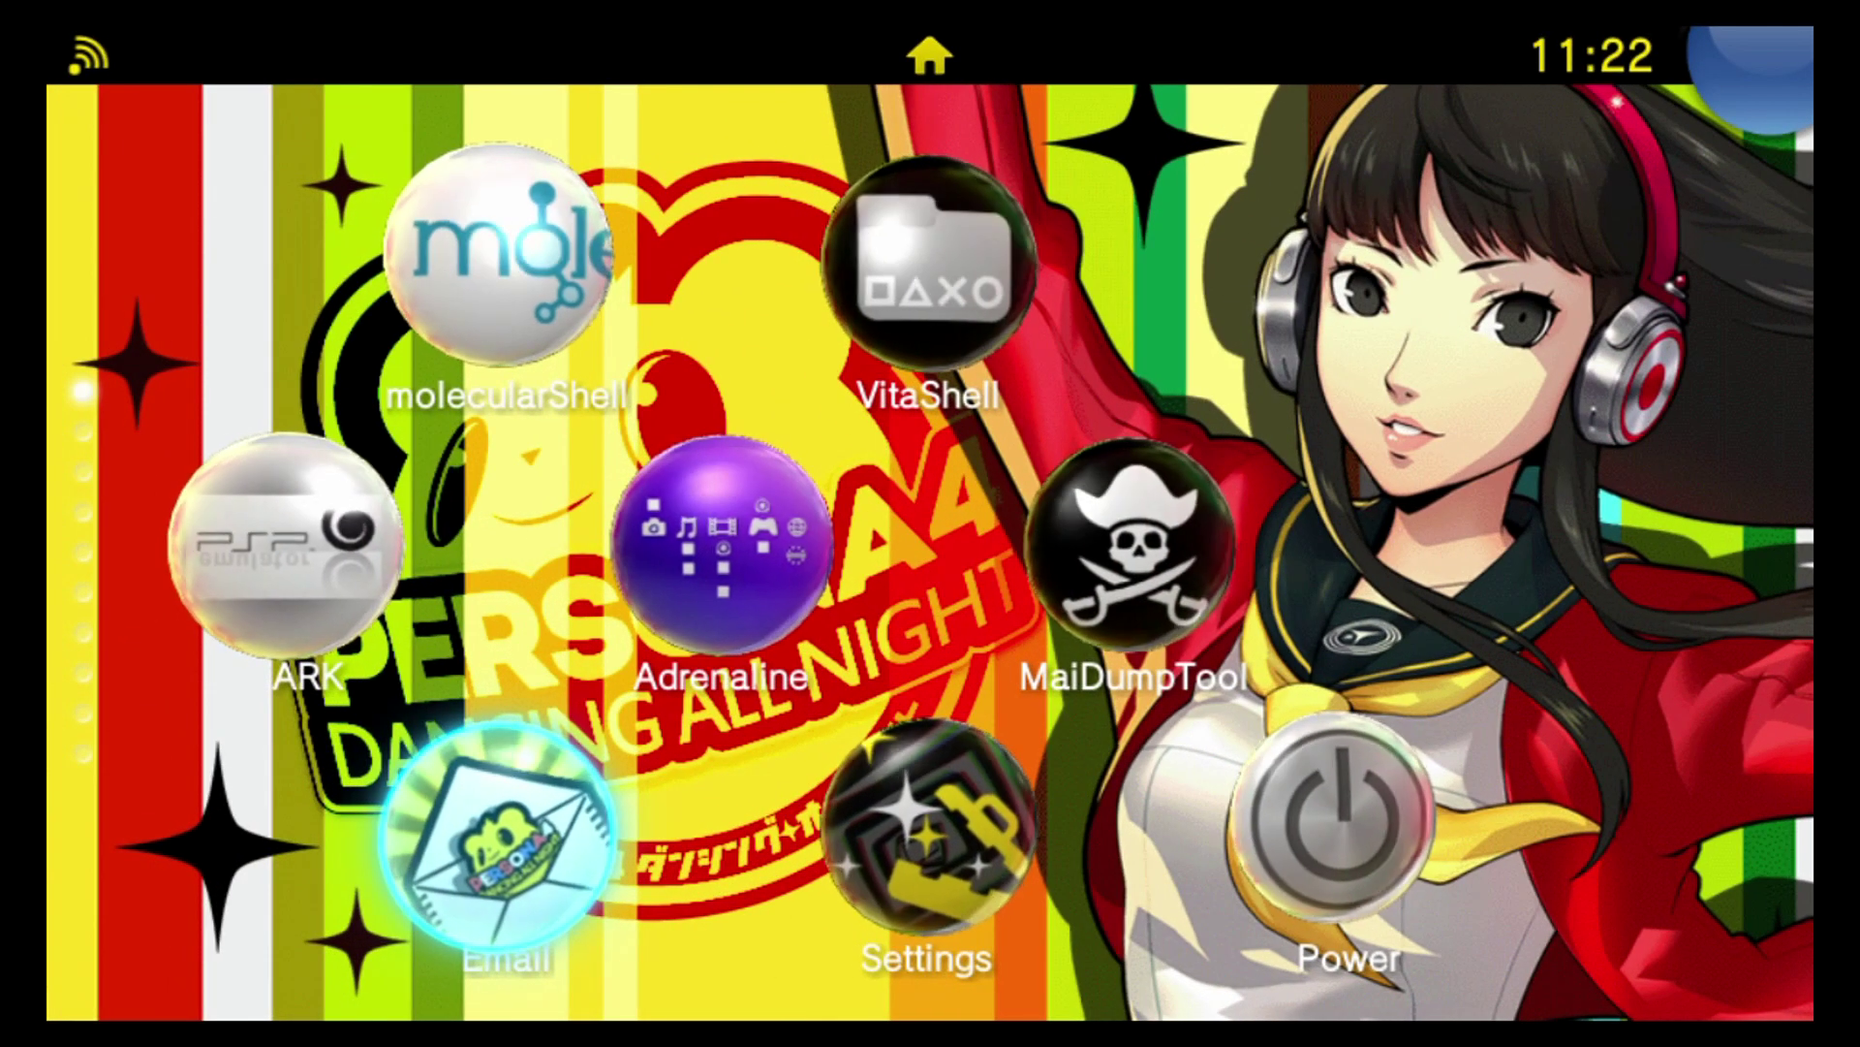
key(Right)
key(Up)
key(Up)
key(Return)
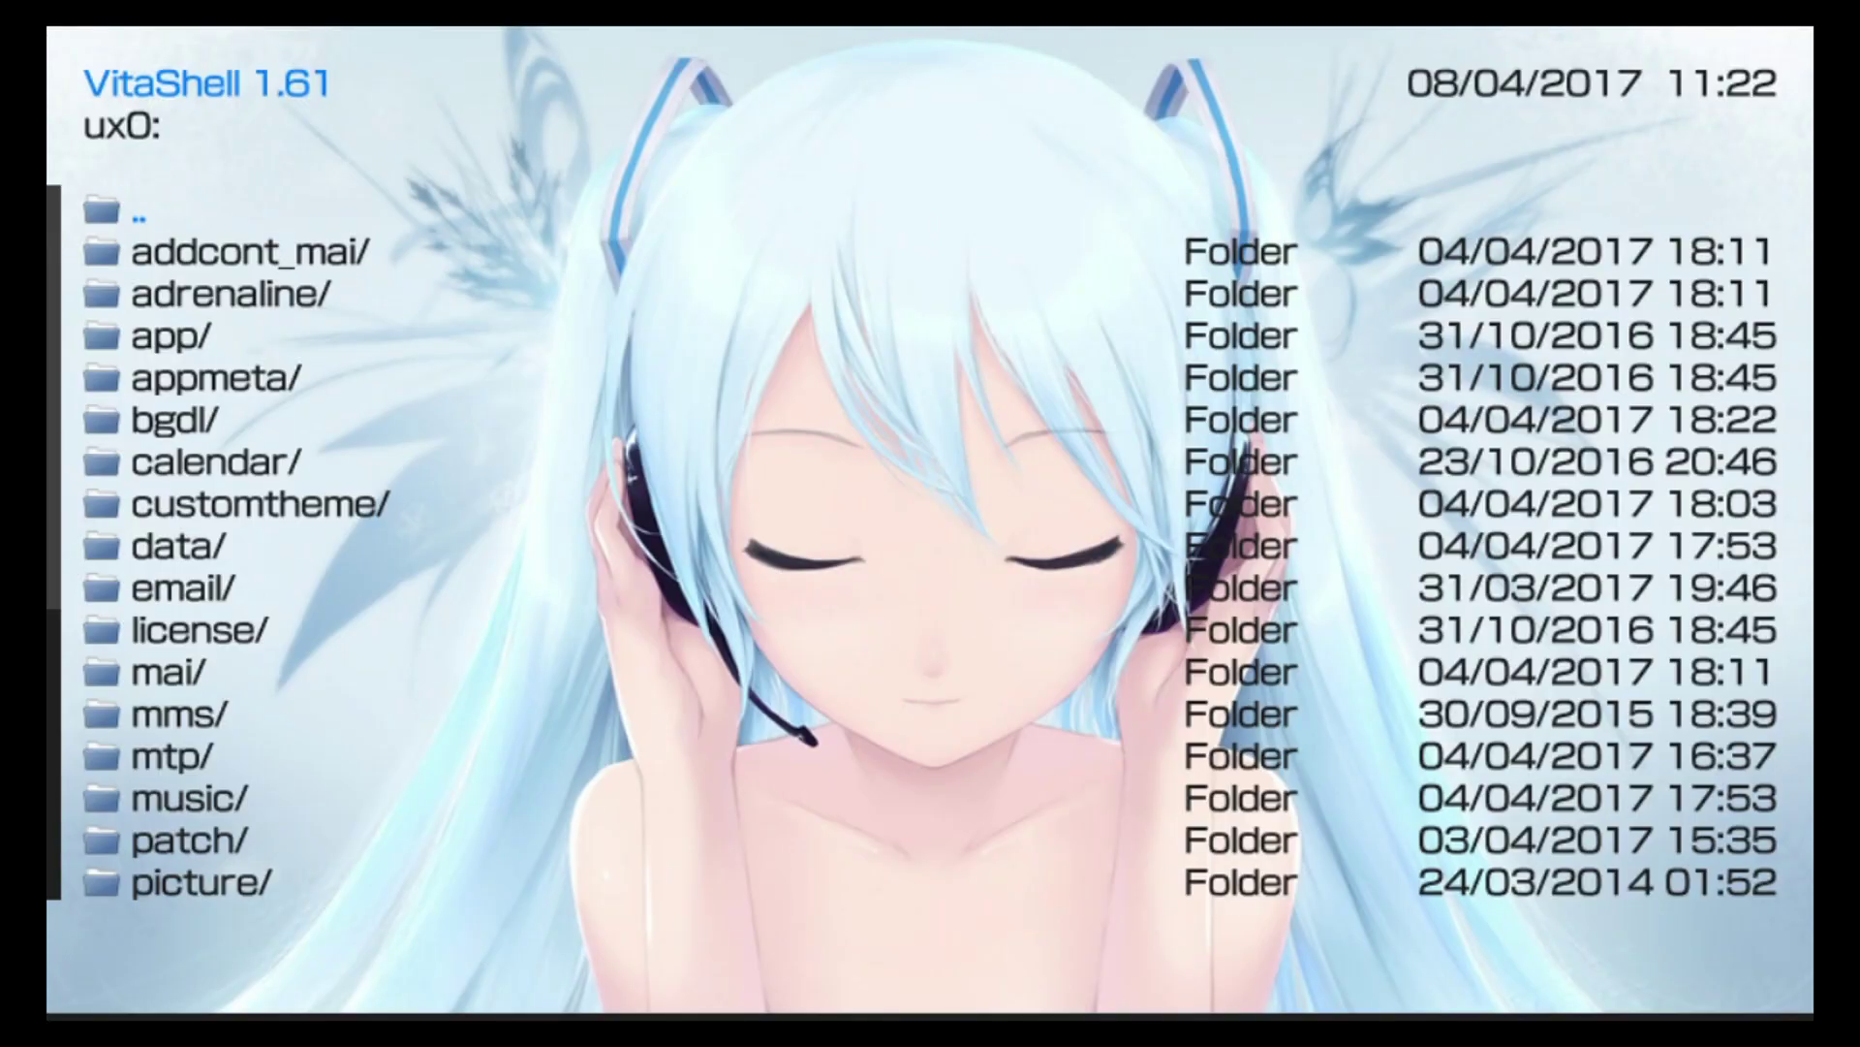
key(space)
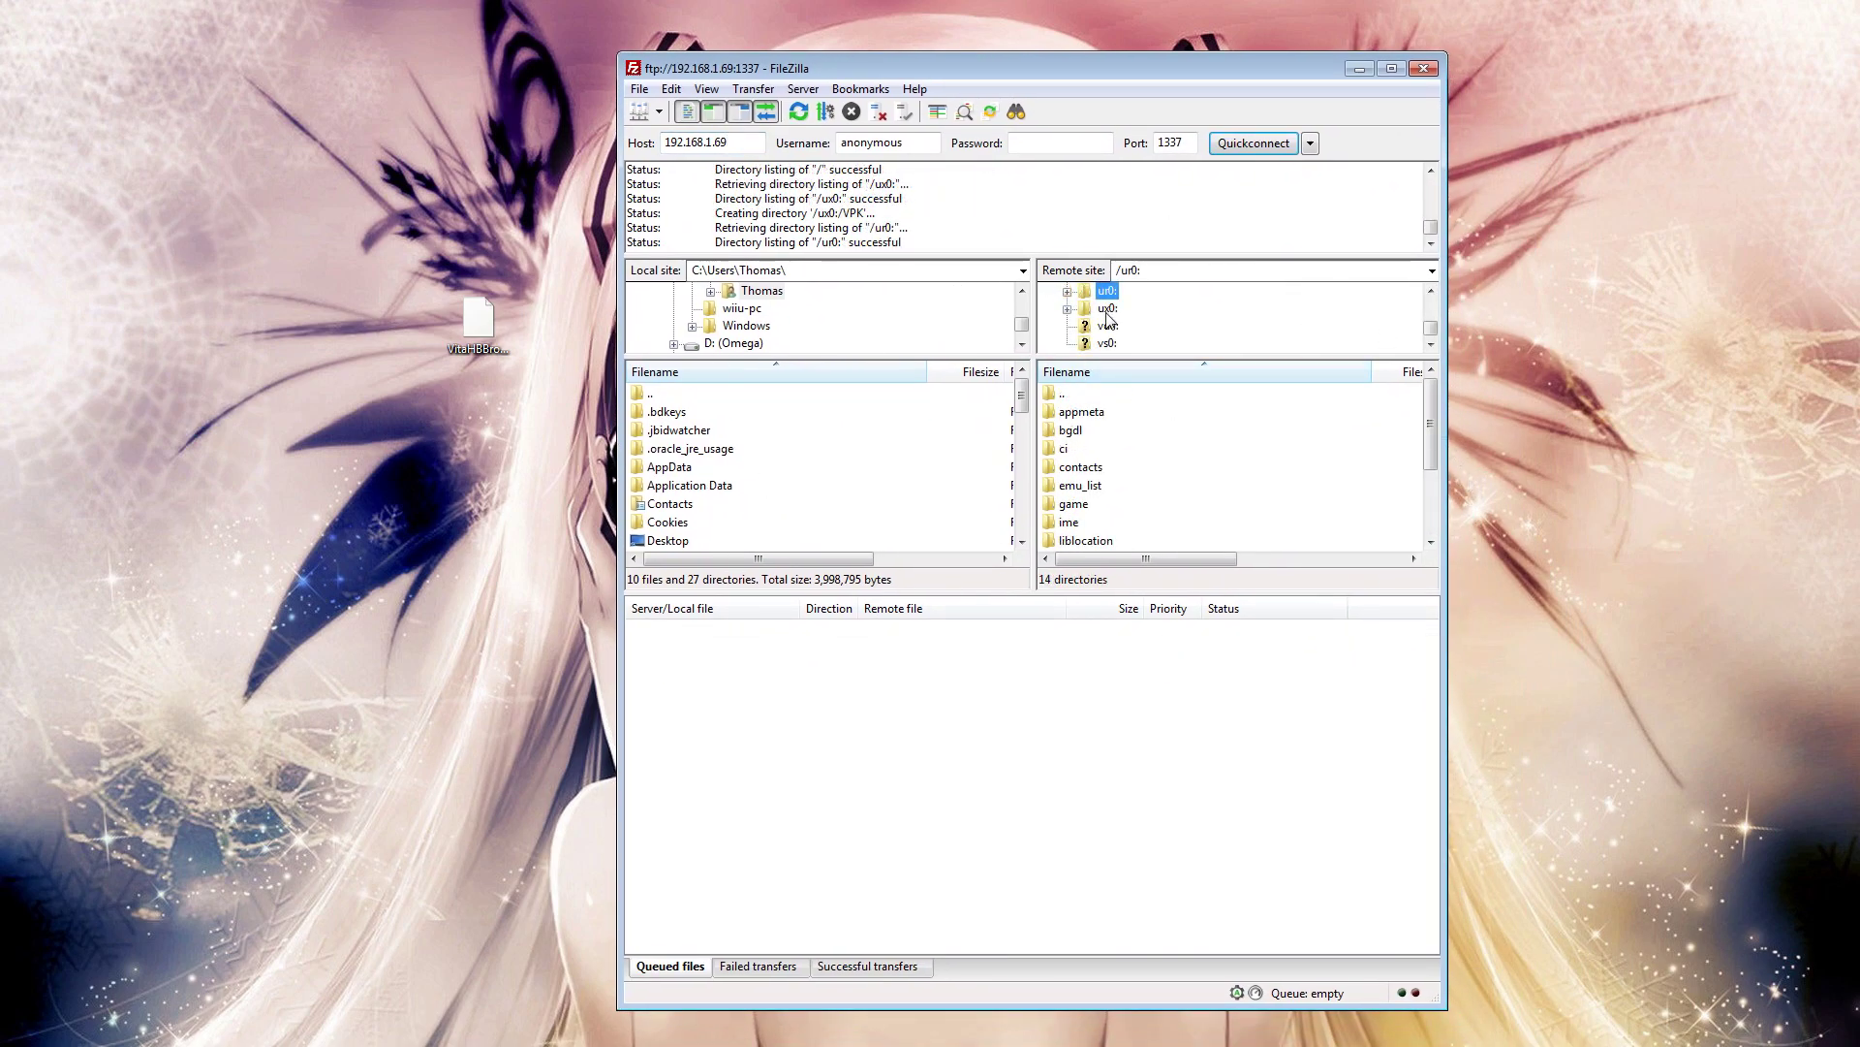
In FileZilla on the PC, upload VitaHBBrowser.vpk from the desktop to the VPK folder in ux0: and close FileZilla
click(1106, 309)
scroll(1330, 516, down, 7)
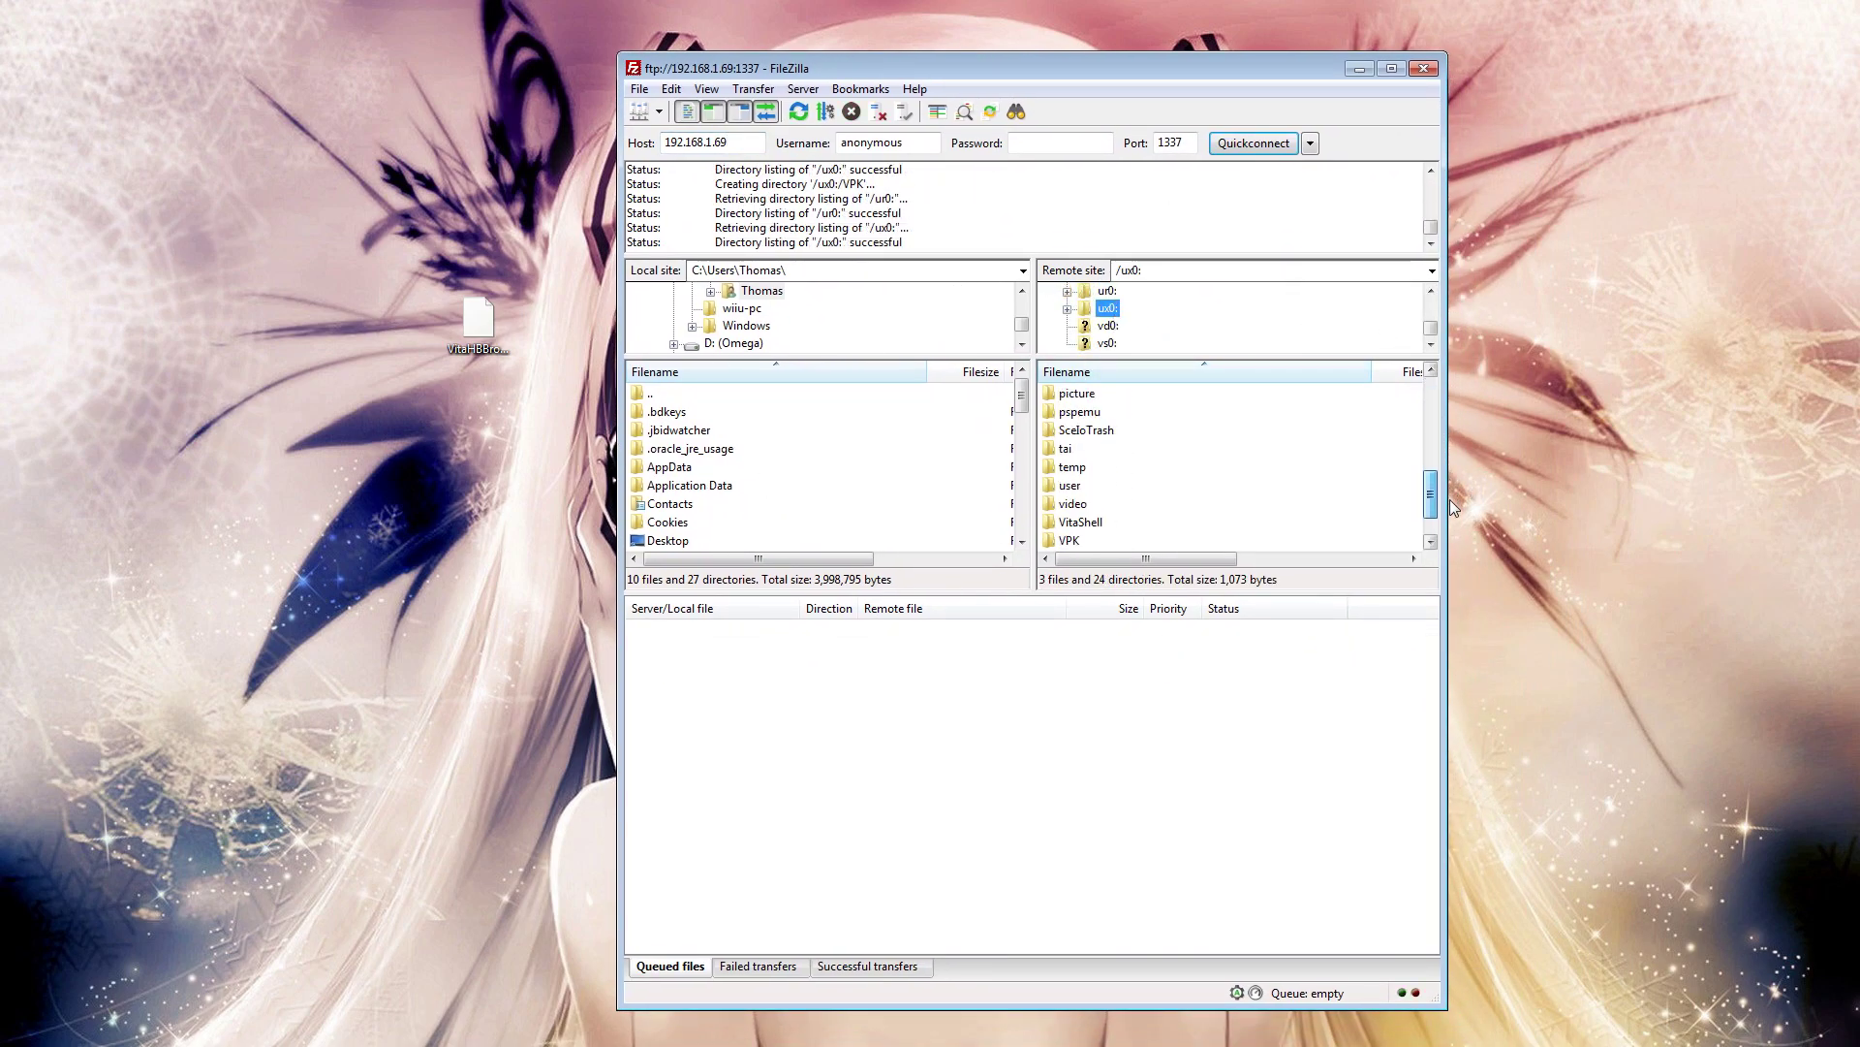
double_click(1072, 487)
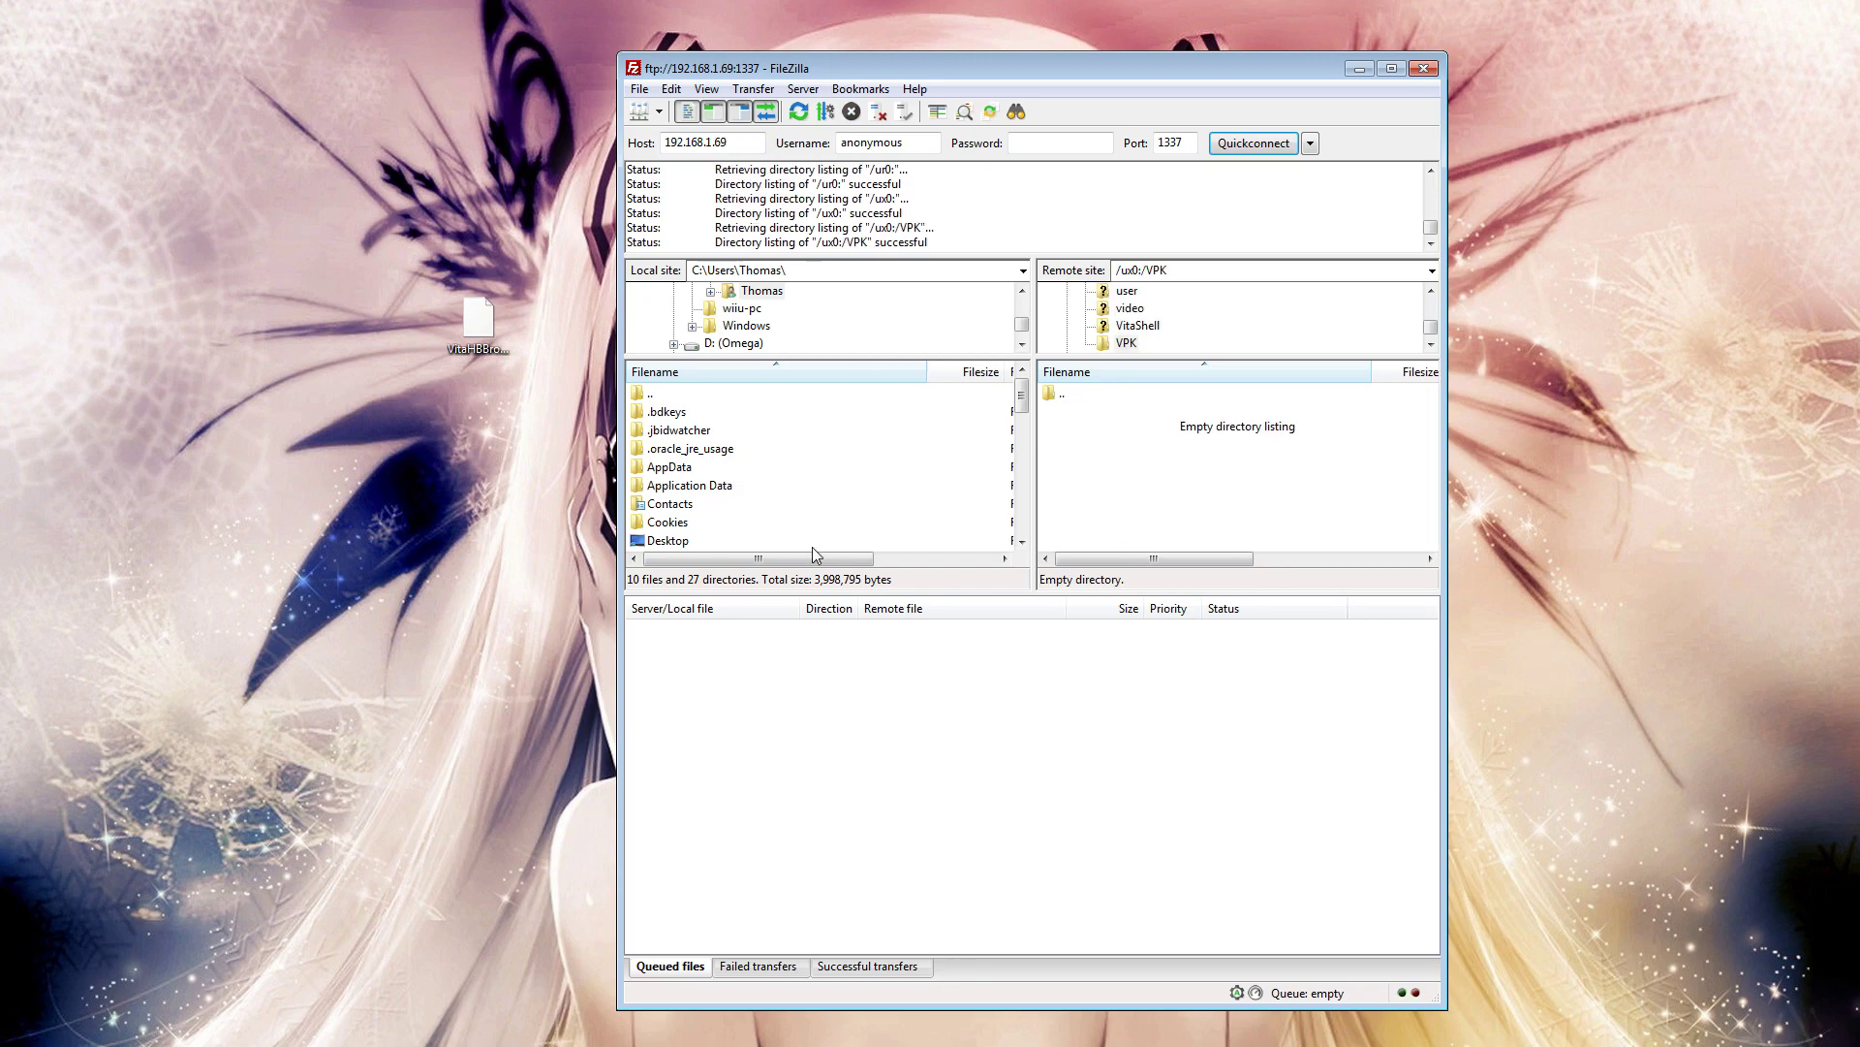
drag(479, 320, 1177, 498)
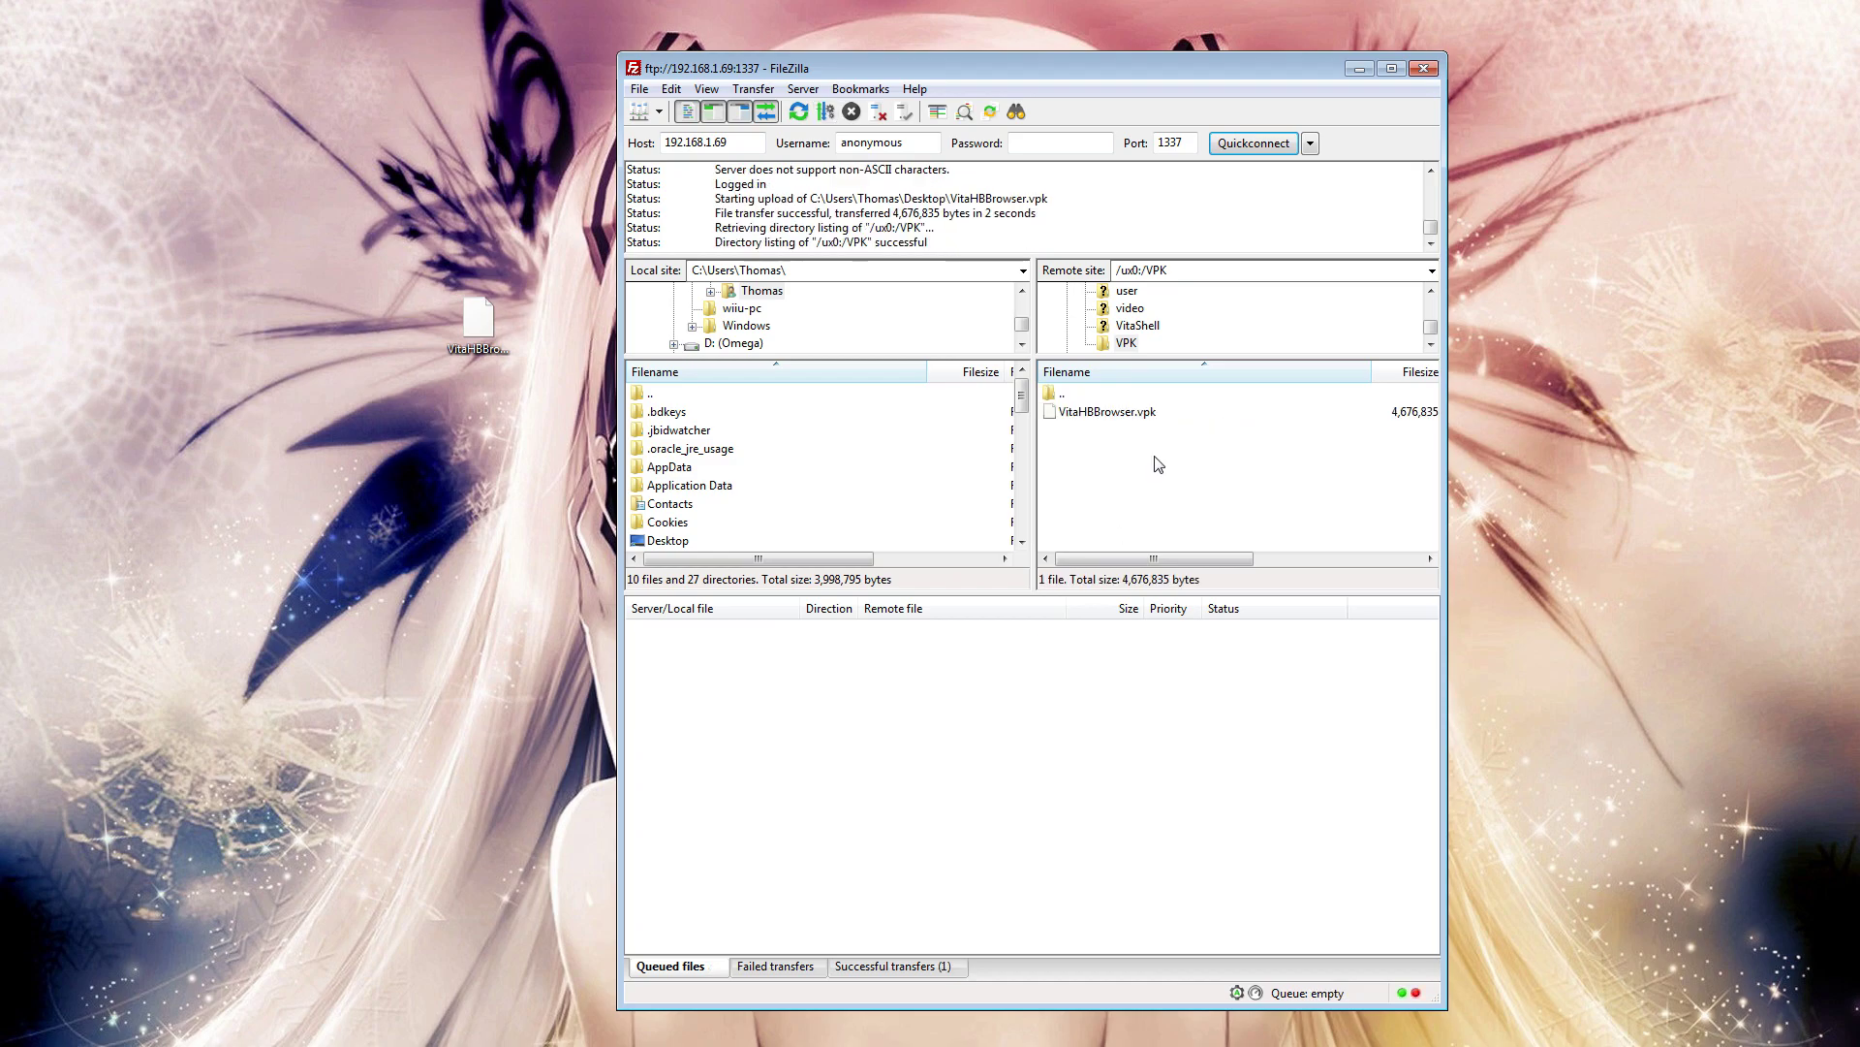
click(1424, 68)
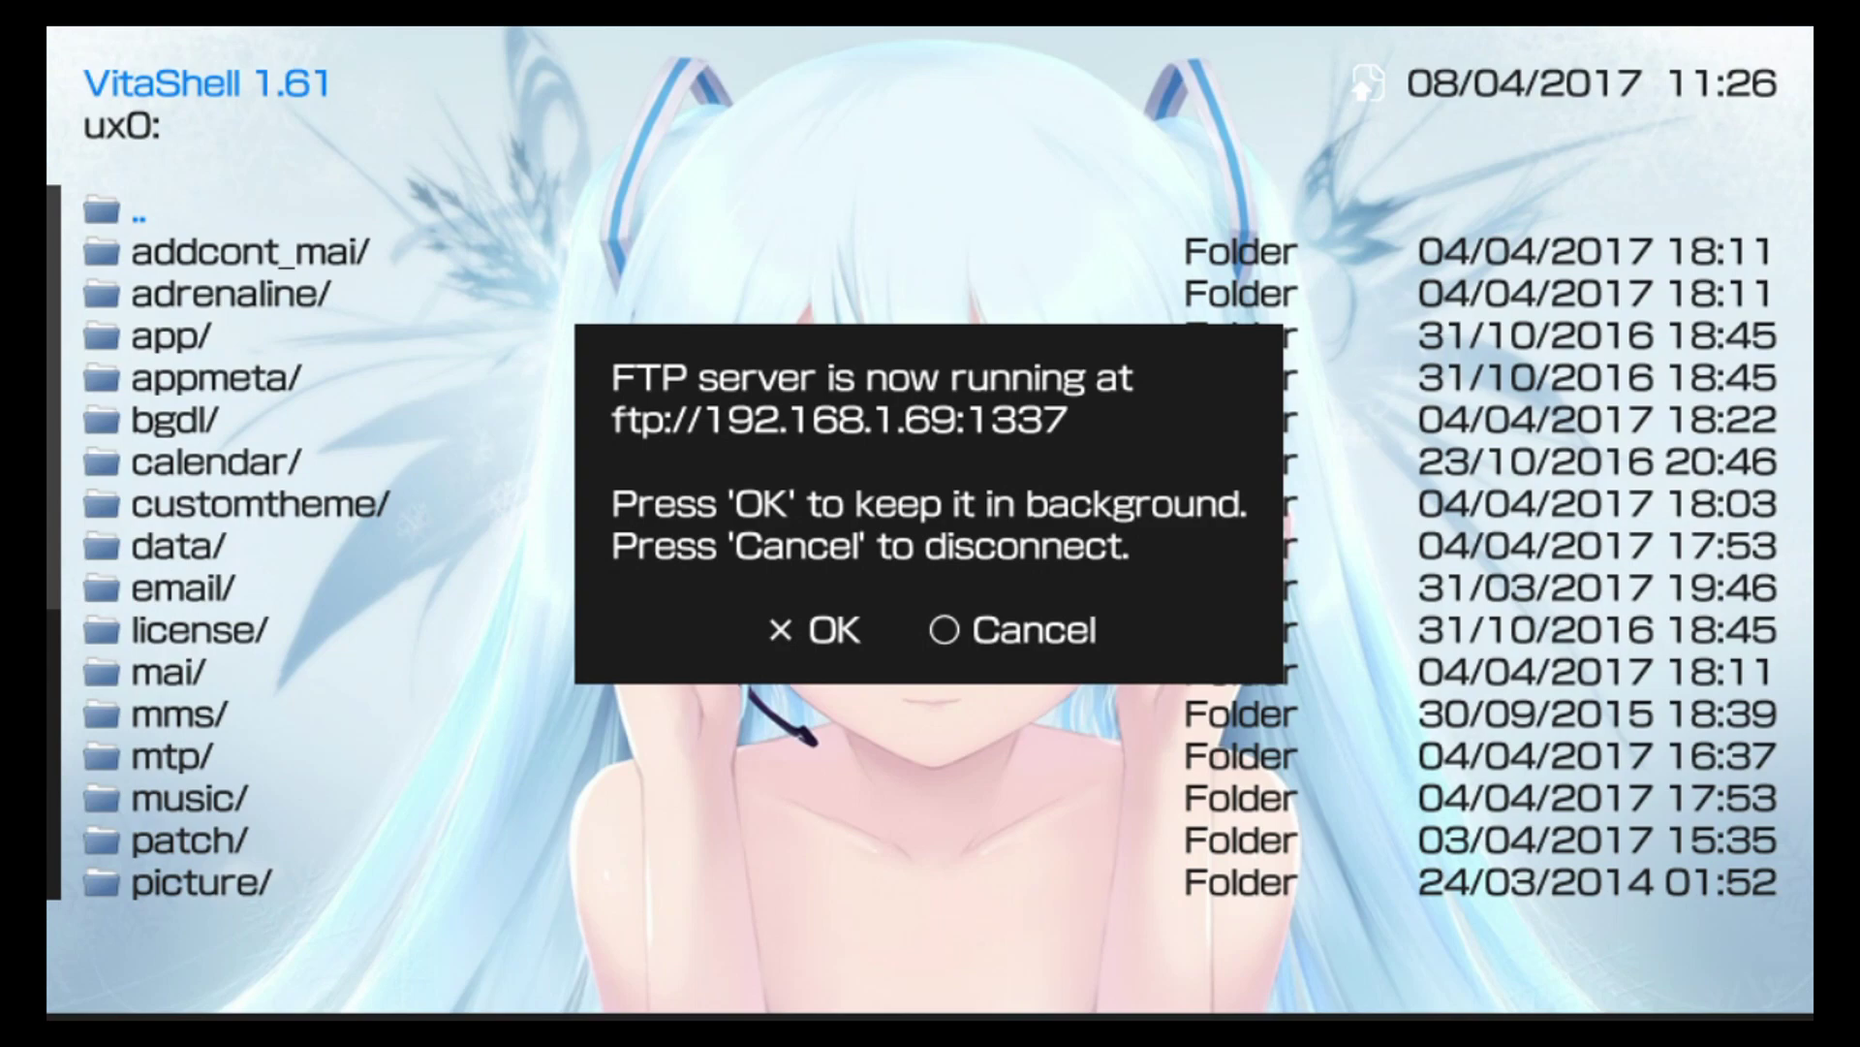
Back in VitaShell, disconnect the FTP server and open the VPK folder in ux0:
key(Escape)
key(Down)
key(Down)
key(Down)
key(Down)
key(Down)
key(Down)
key(Down)
key(Down)
key(Down)
key(Down)
key(Down)
key(Down)
key(Down)
key(Down)
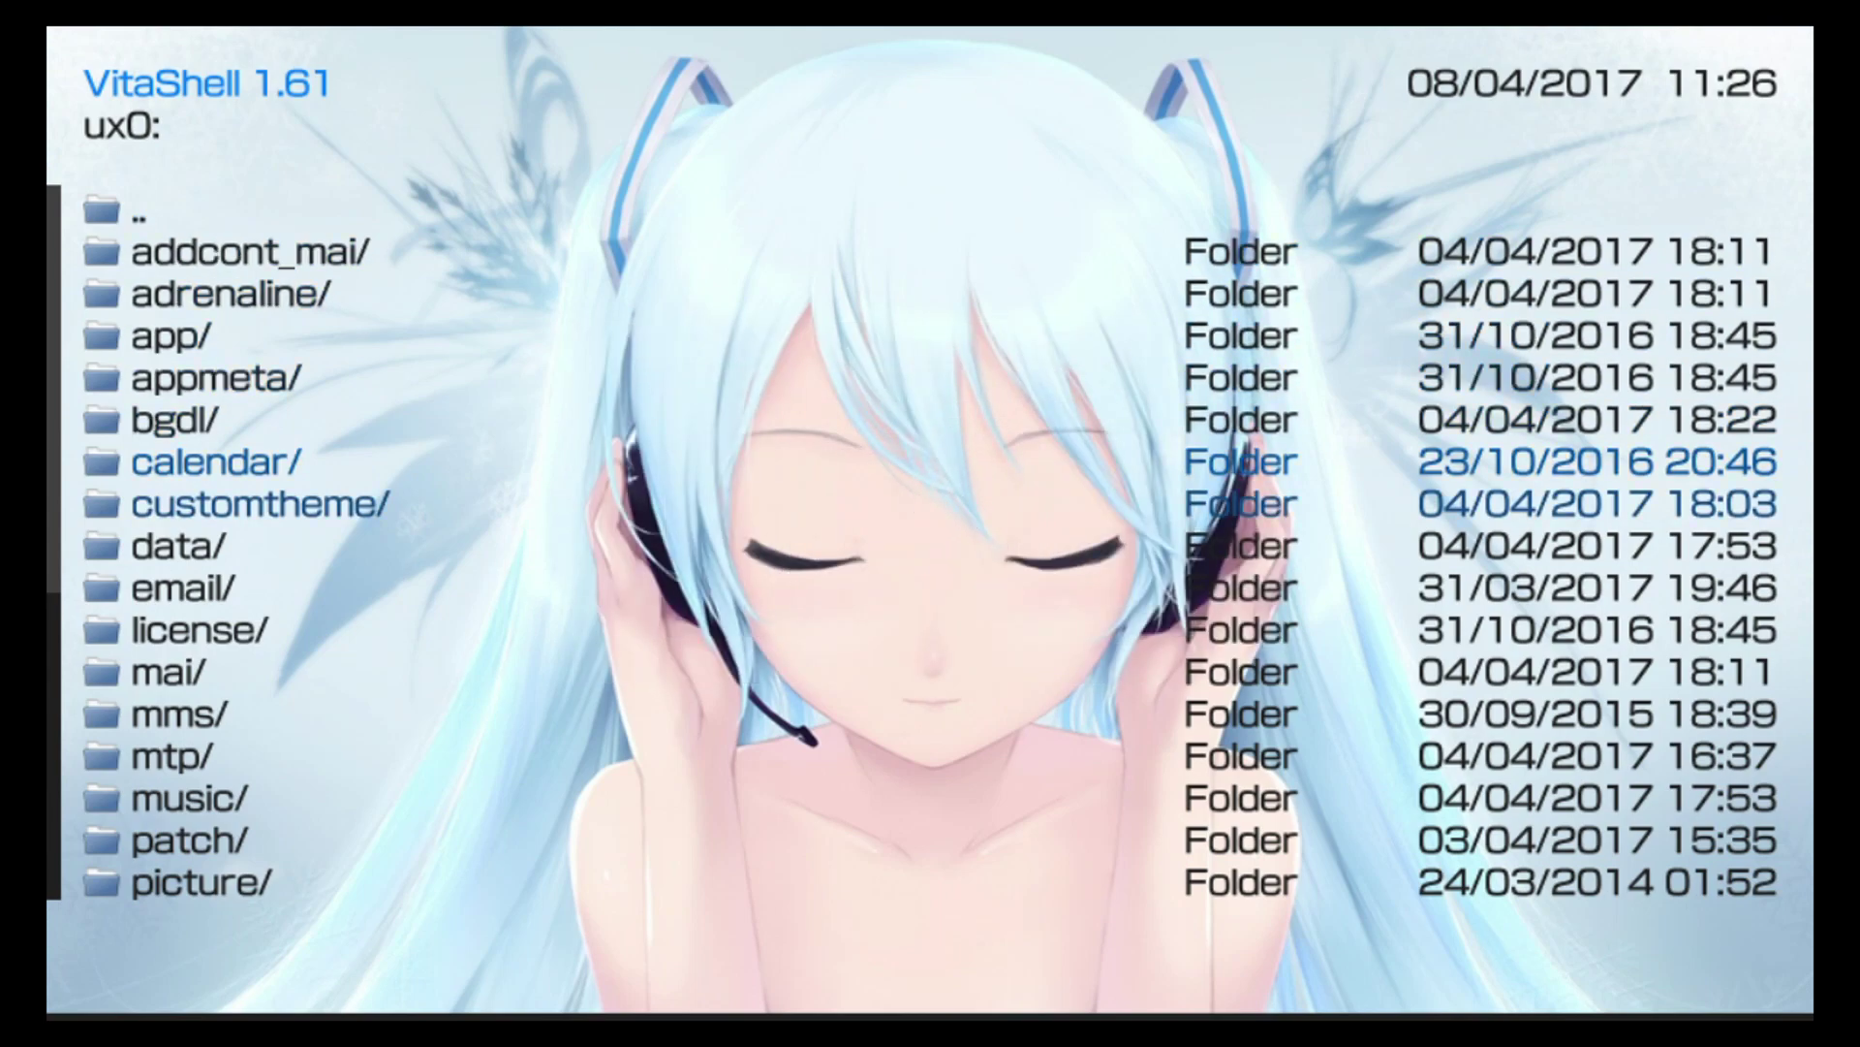
key(Down)
key(Down)
key(Down)
key(Down)
key(Down)
key(Down)
key(Down)
key(Down)
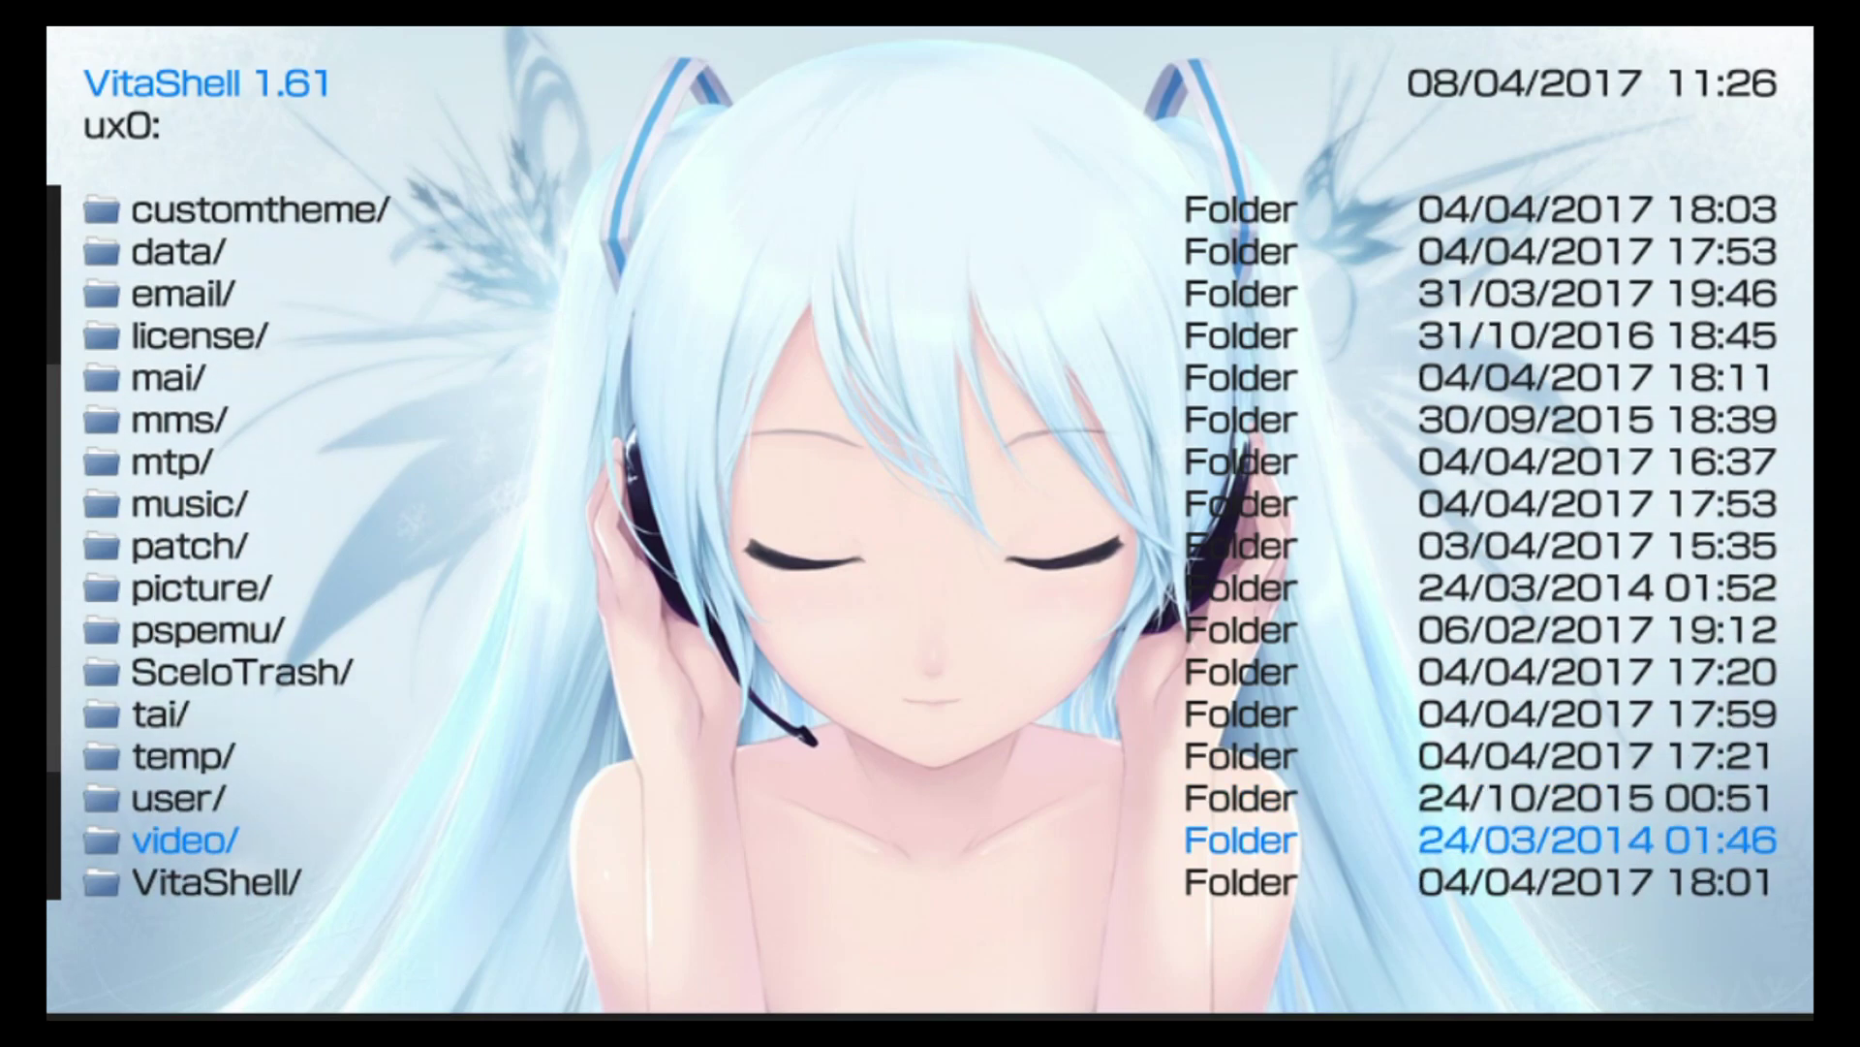
key(Down)
key(Down)
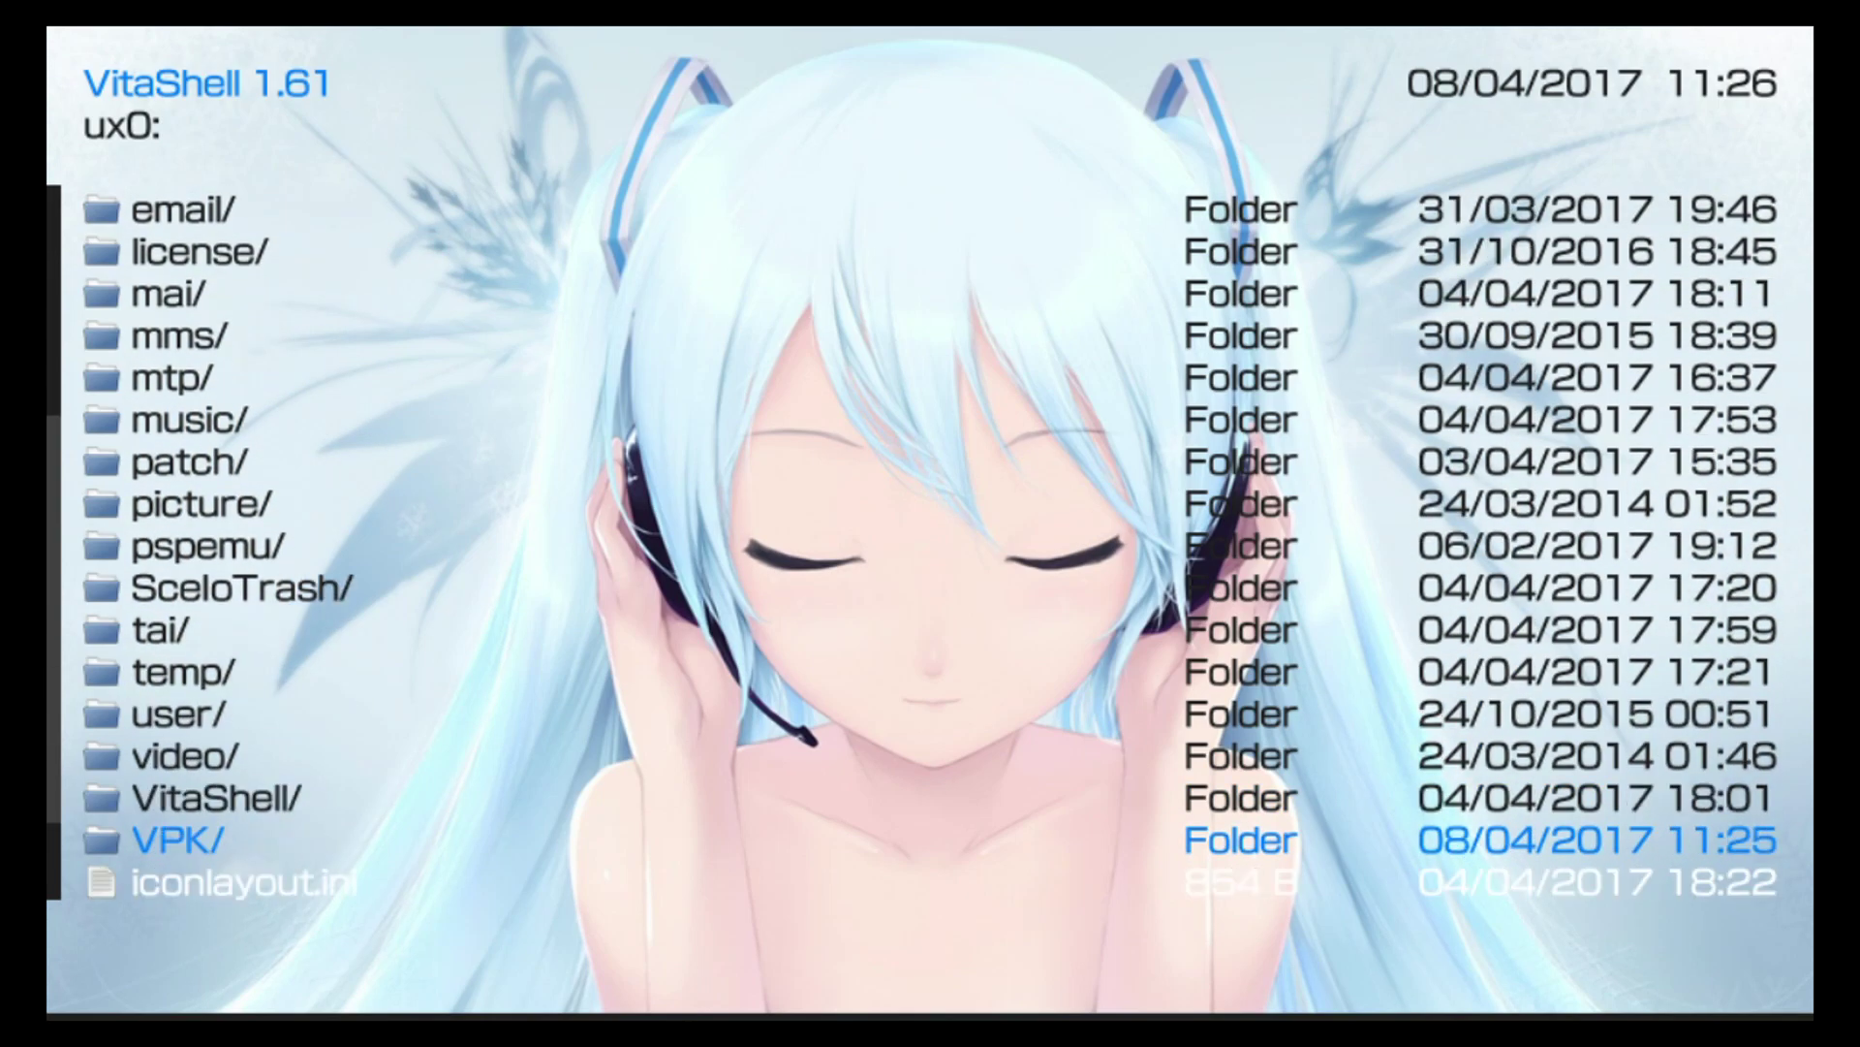
key(Return)
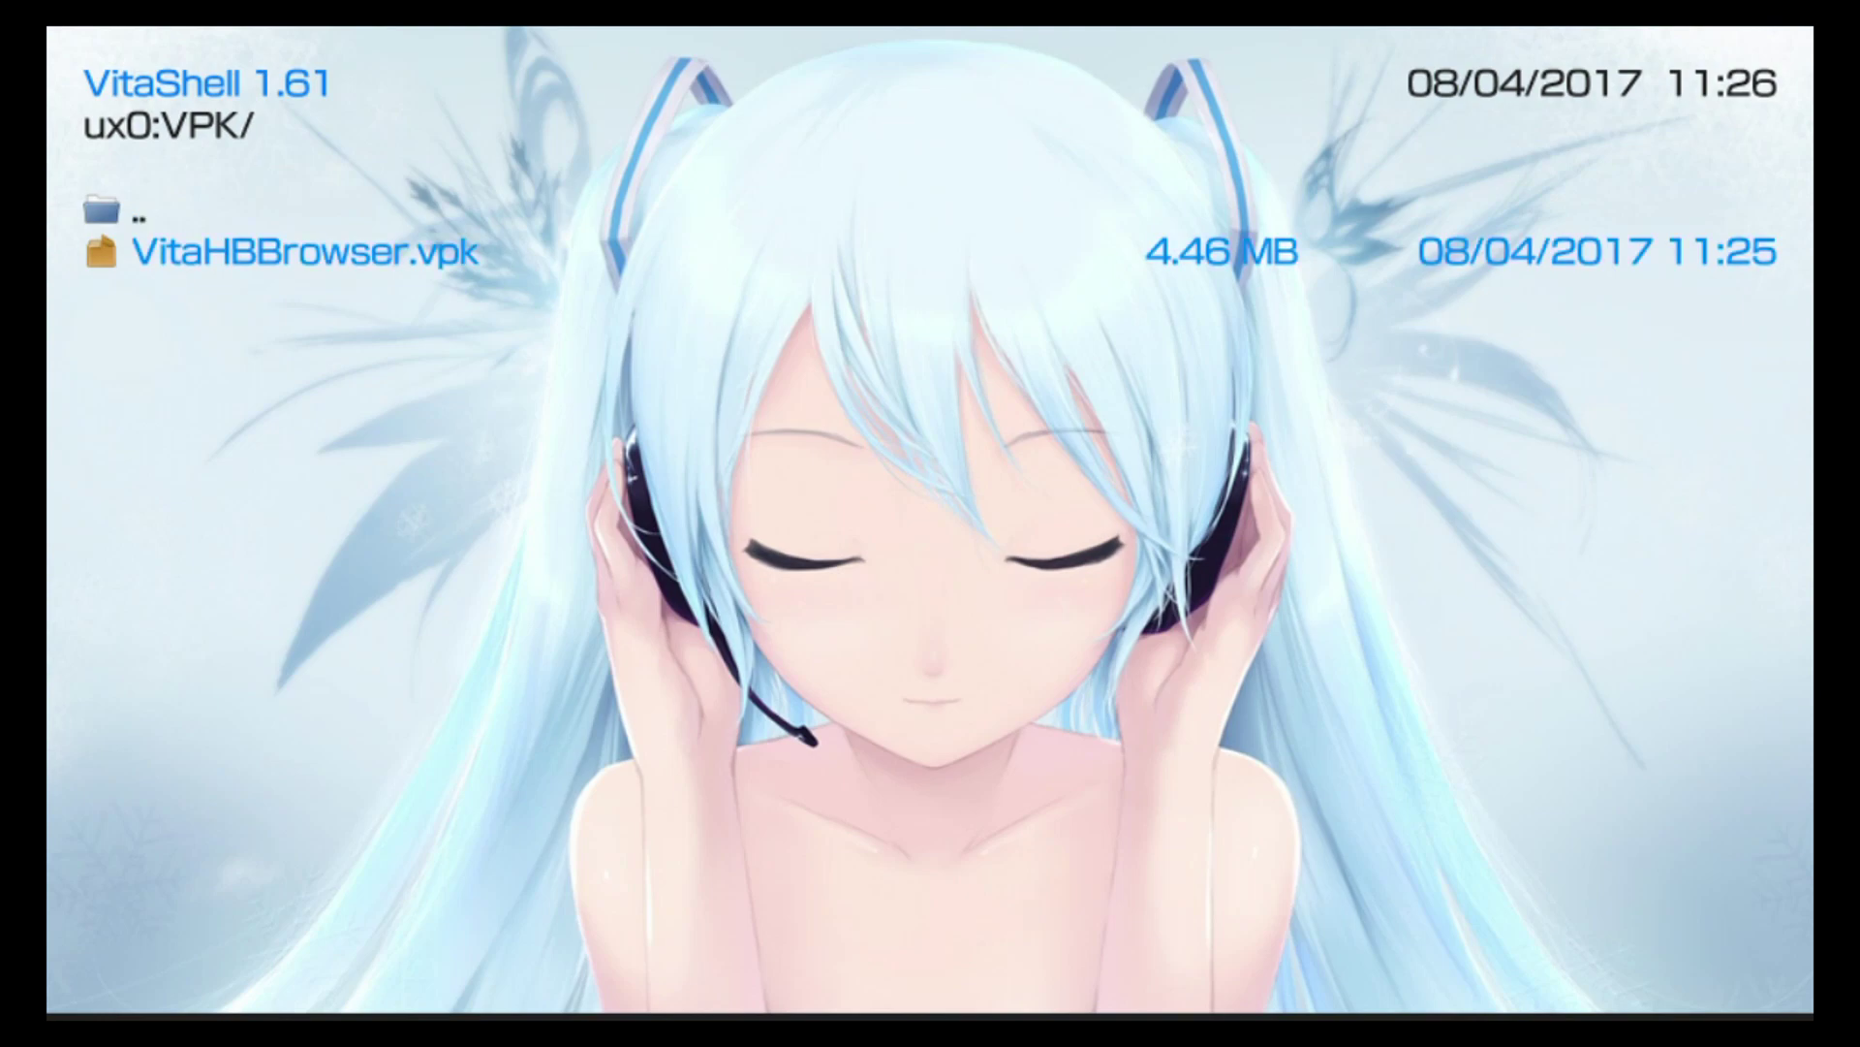
Install the VitaHBBrowser.vpk package, accepting its request for extended permissions
key(Return)
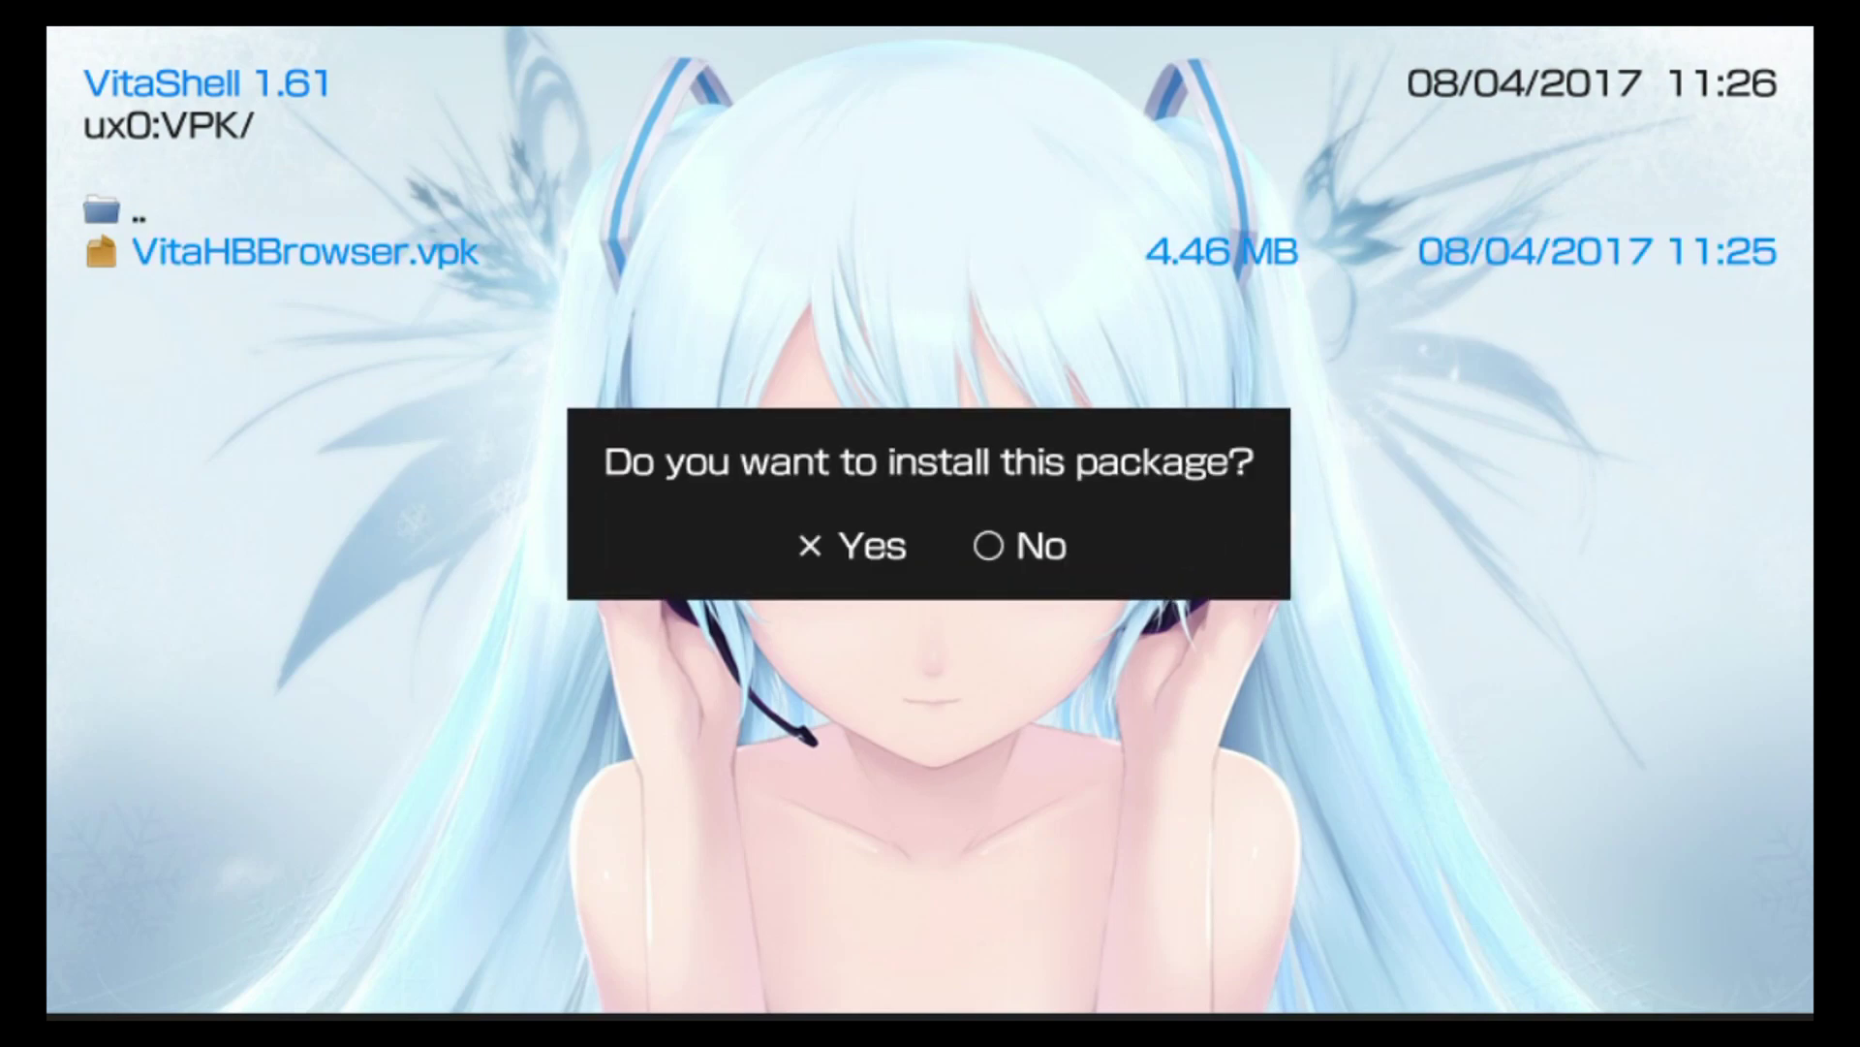
key(Return)
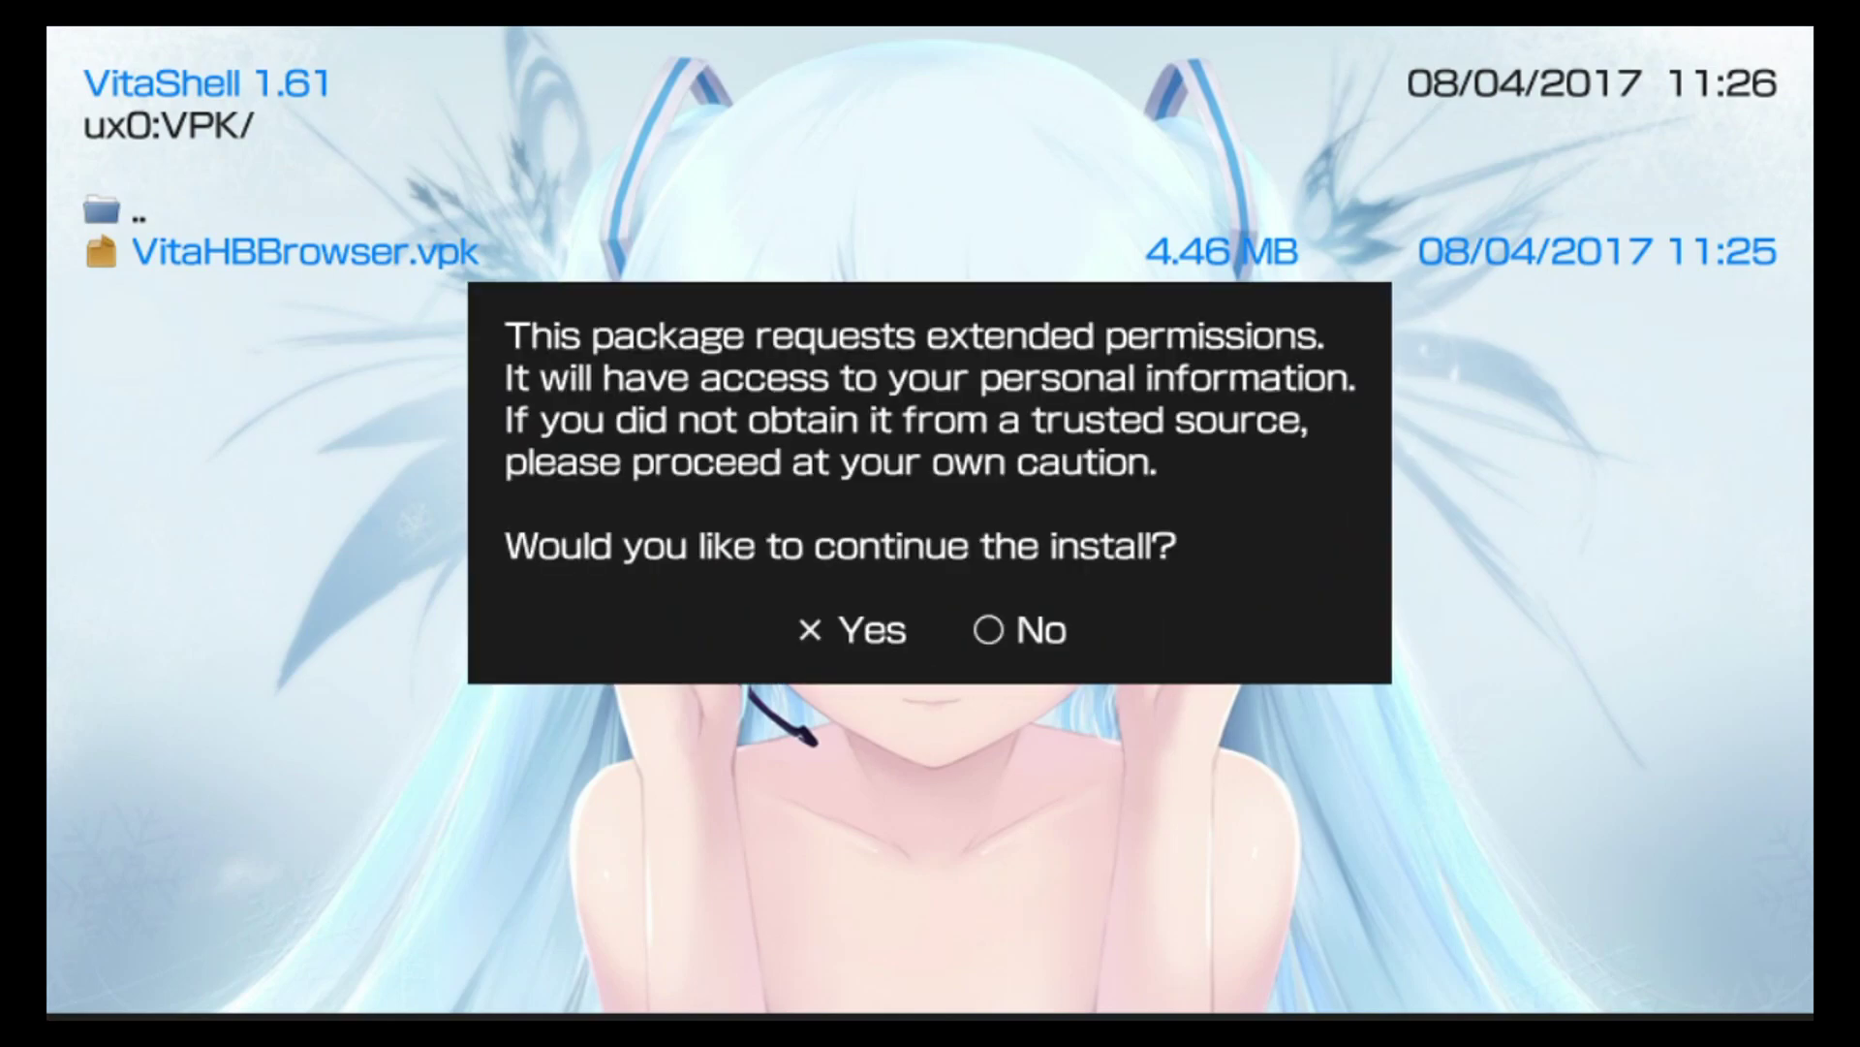
key(Return)
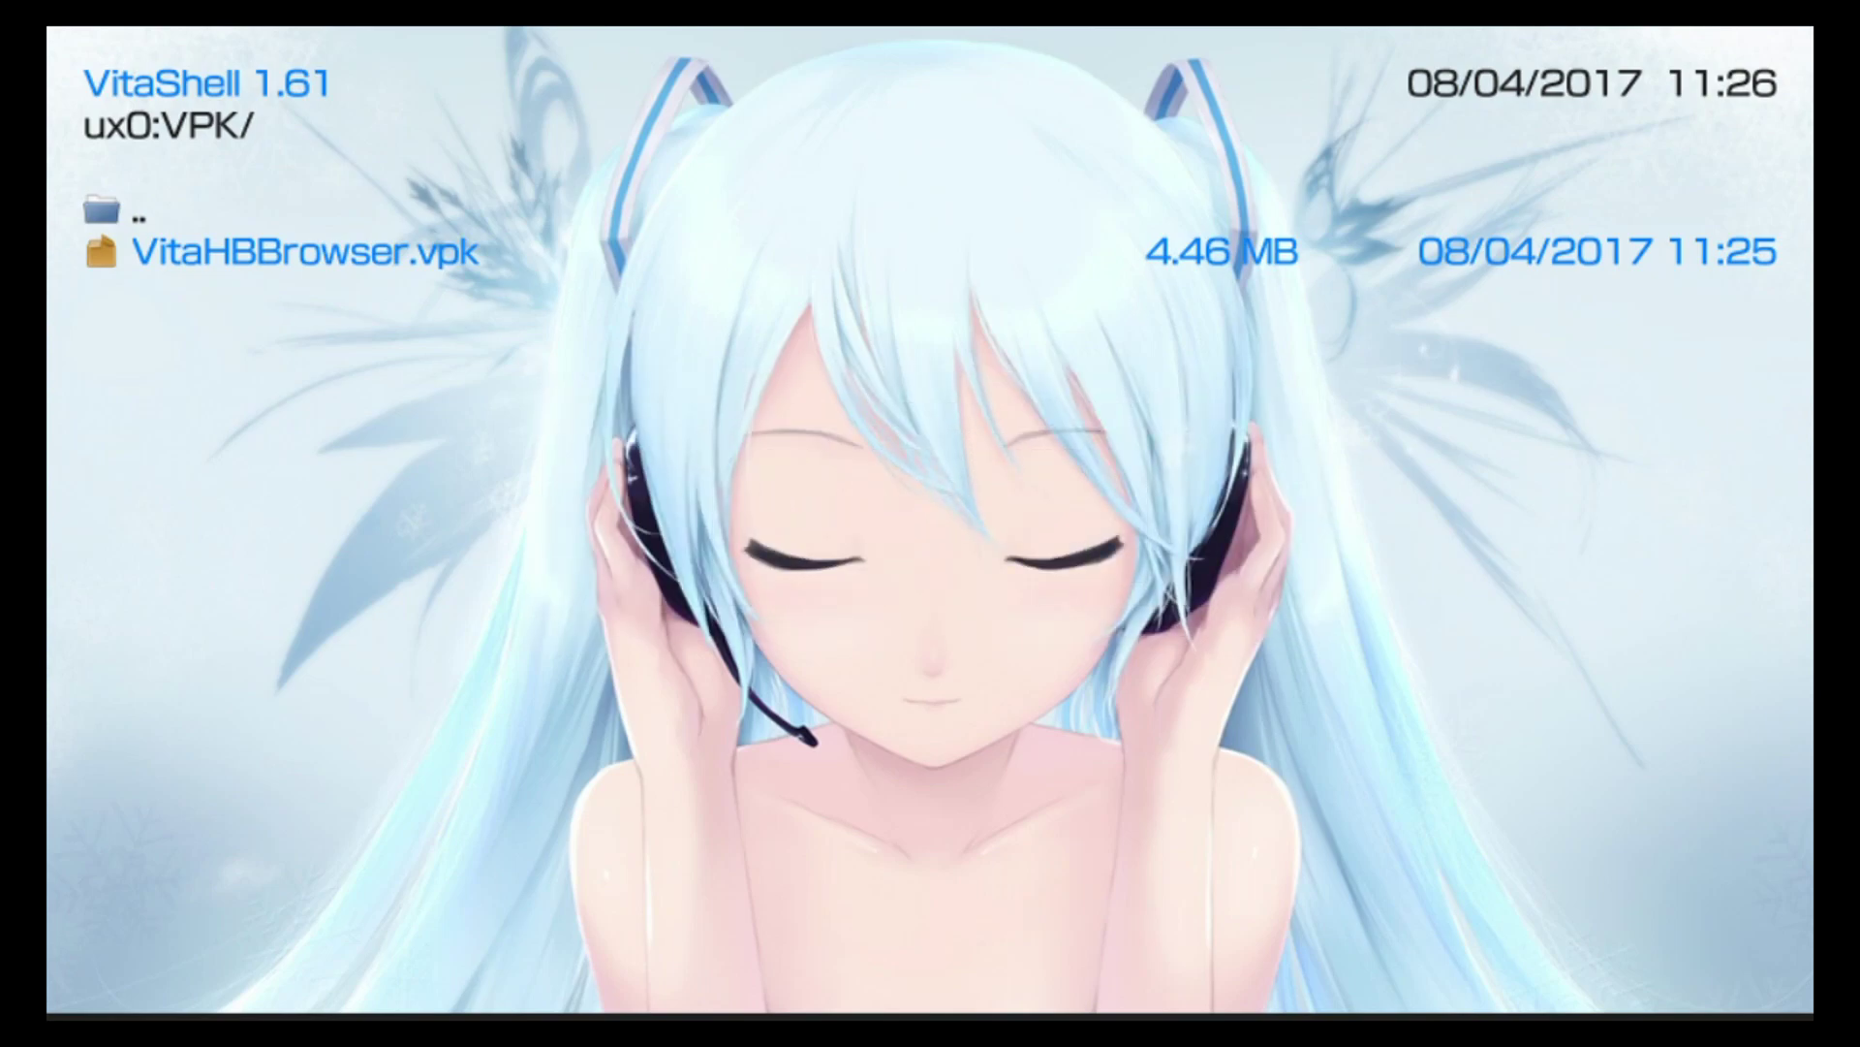
Return to the home screen and launch Vita HomeBrew Browser from the last page
key(super)
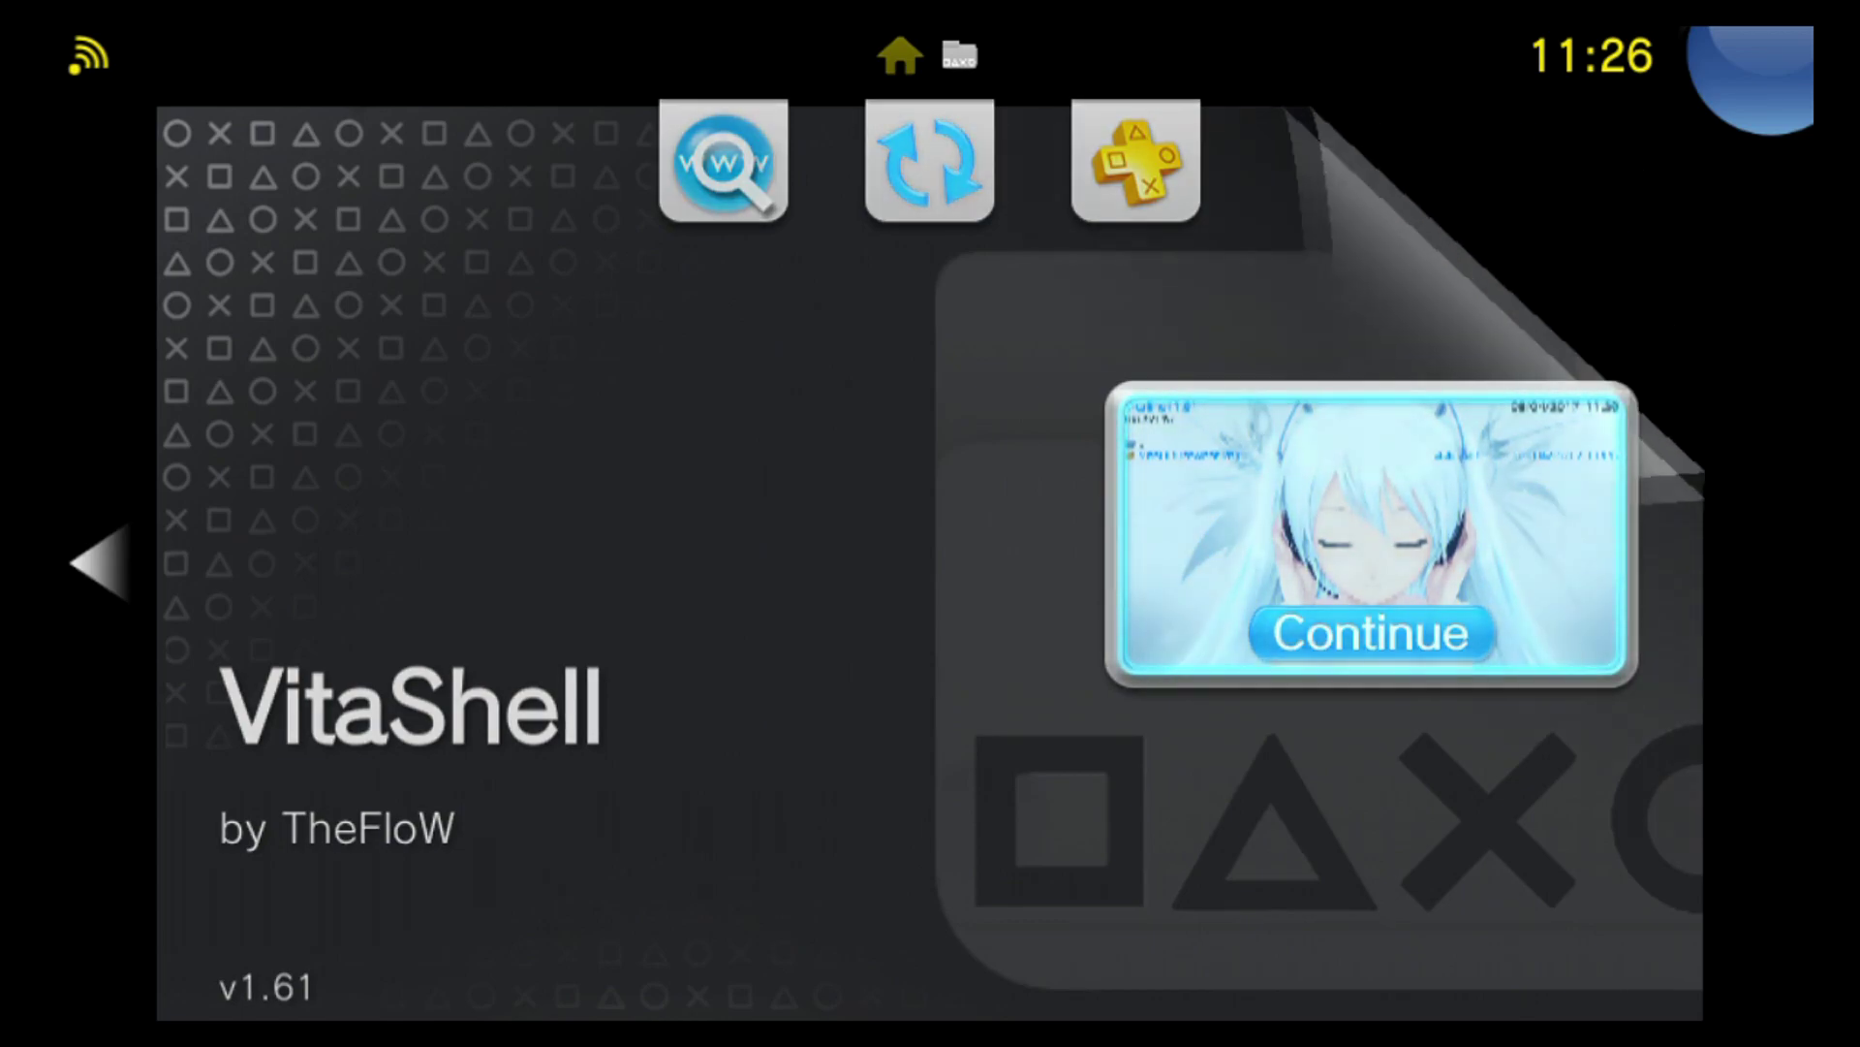
key(super)
key(Down)
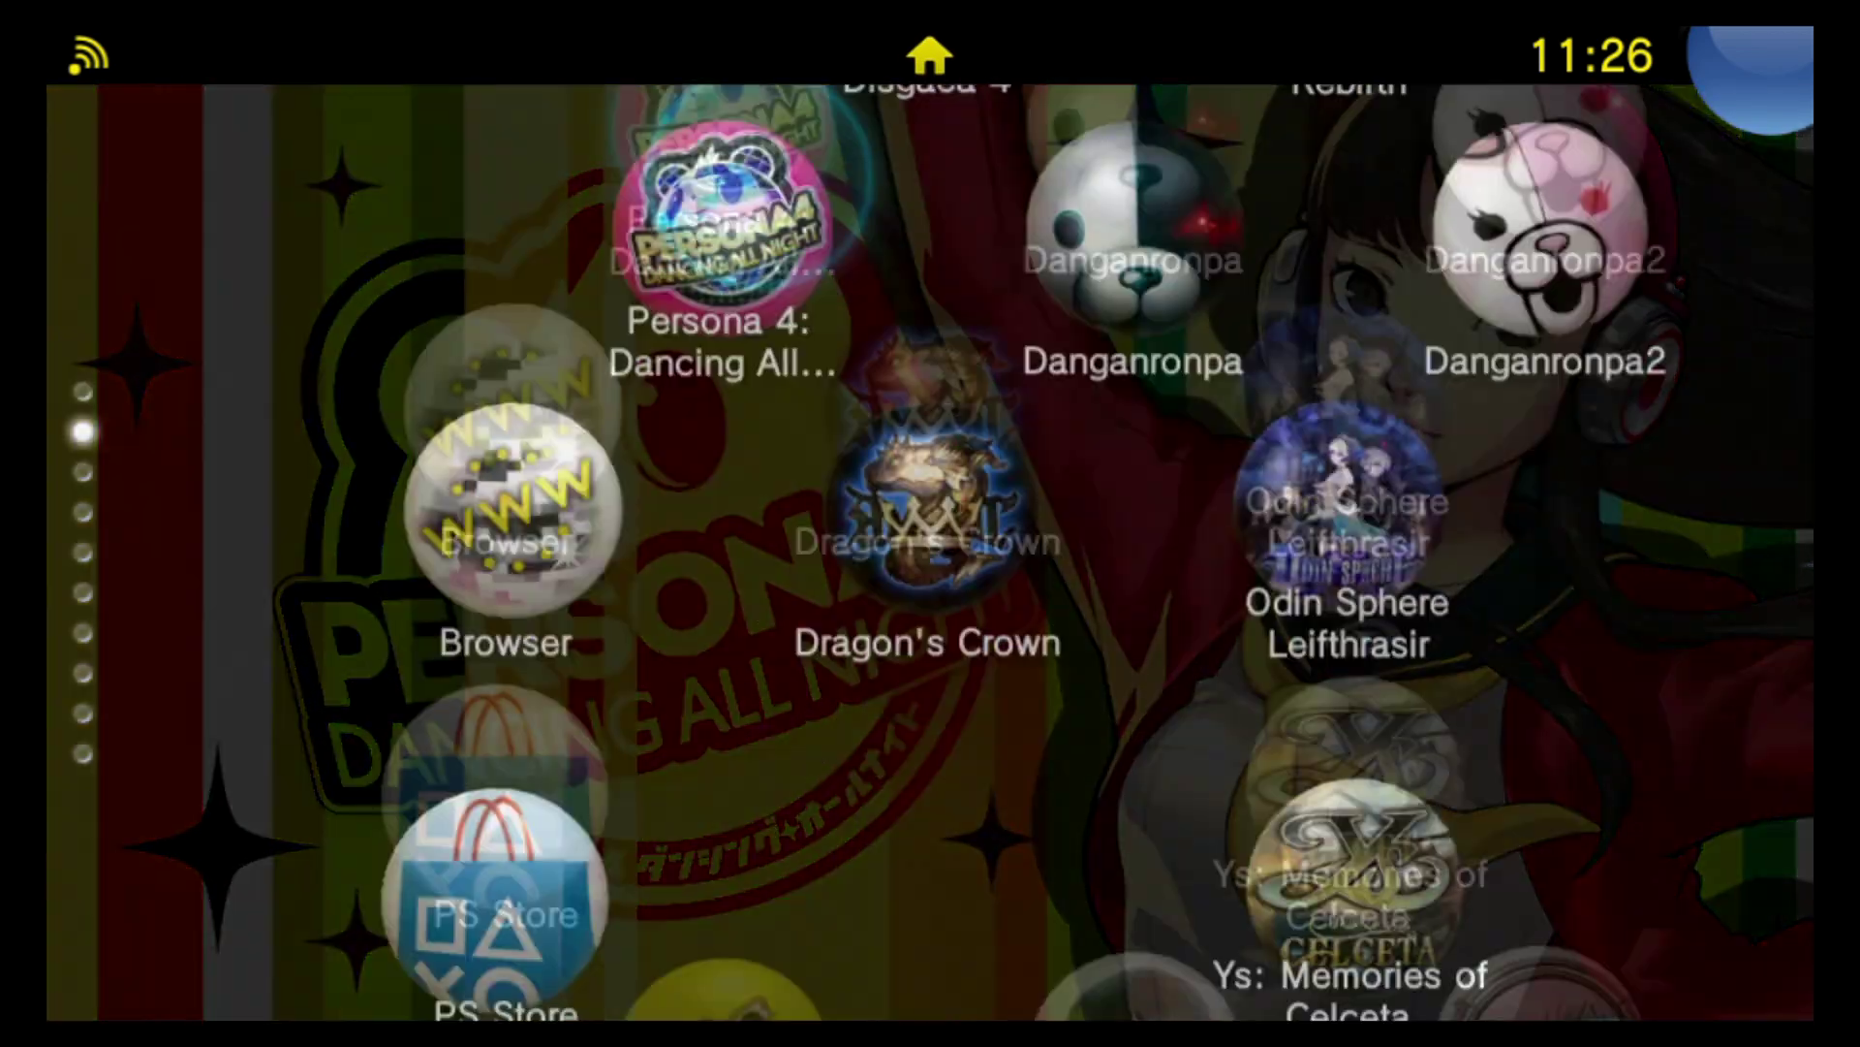
key(Down)
key(Down)
key(Down)
key(Down)
key(Down)
key(Down)
key(Down)
key(Down)
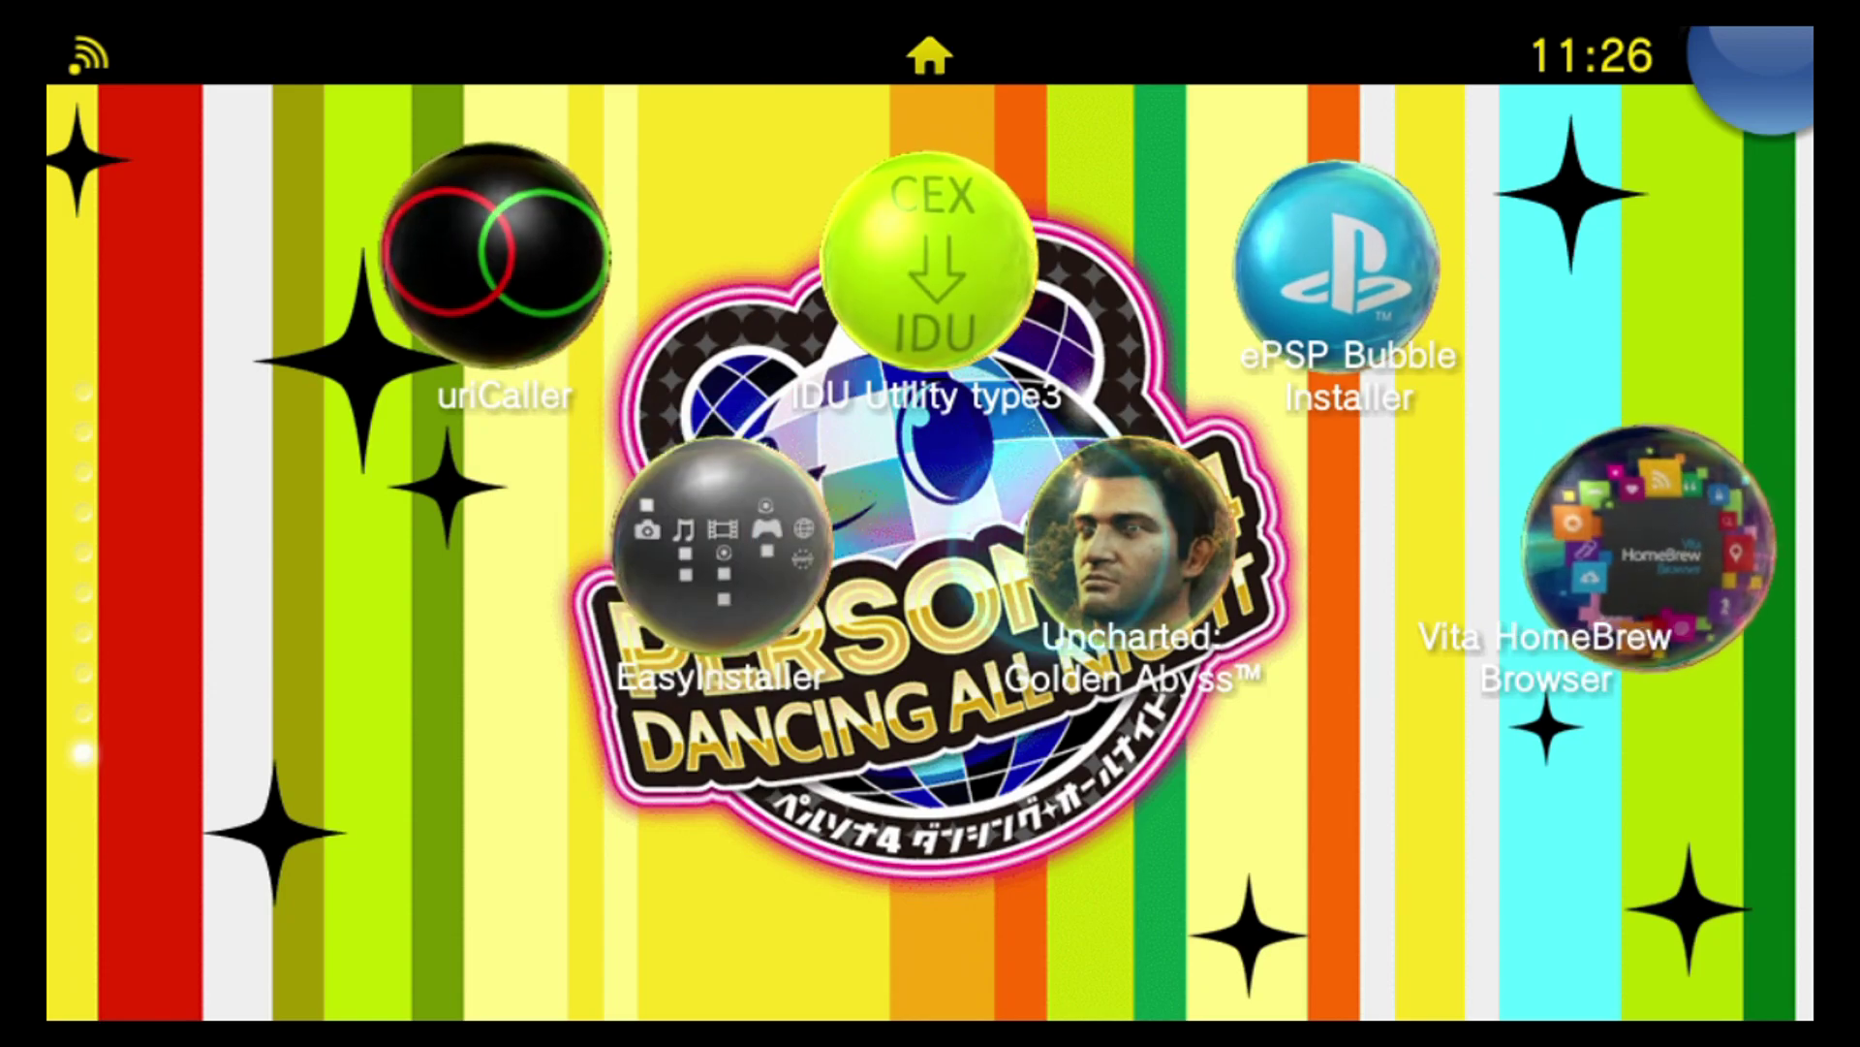
key(Return)
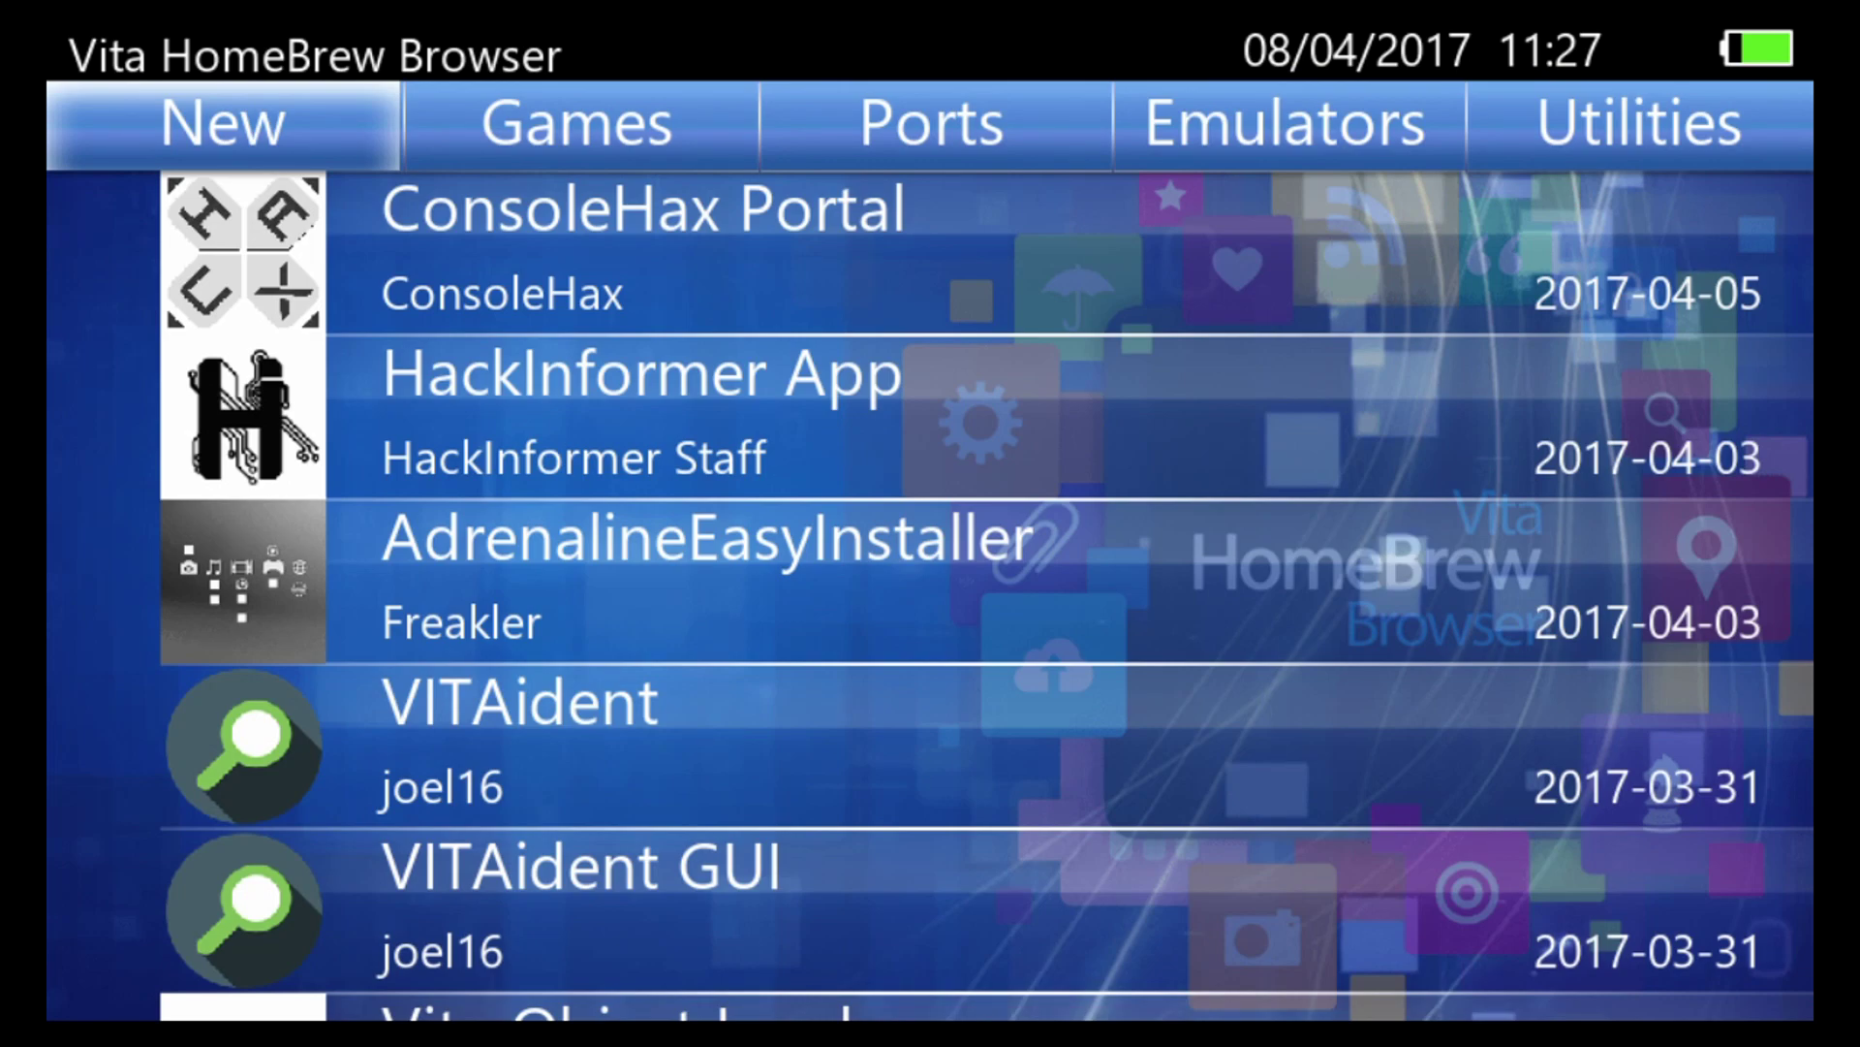
Examine the latest homebrew entries in the New category
click(987, 253)
key(Down)
key(Down)
key(Down)
key(Down)
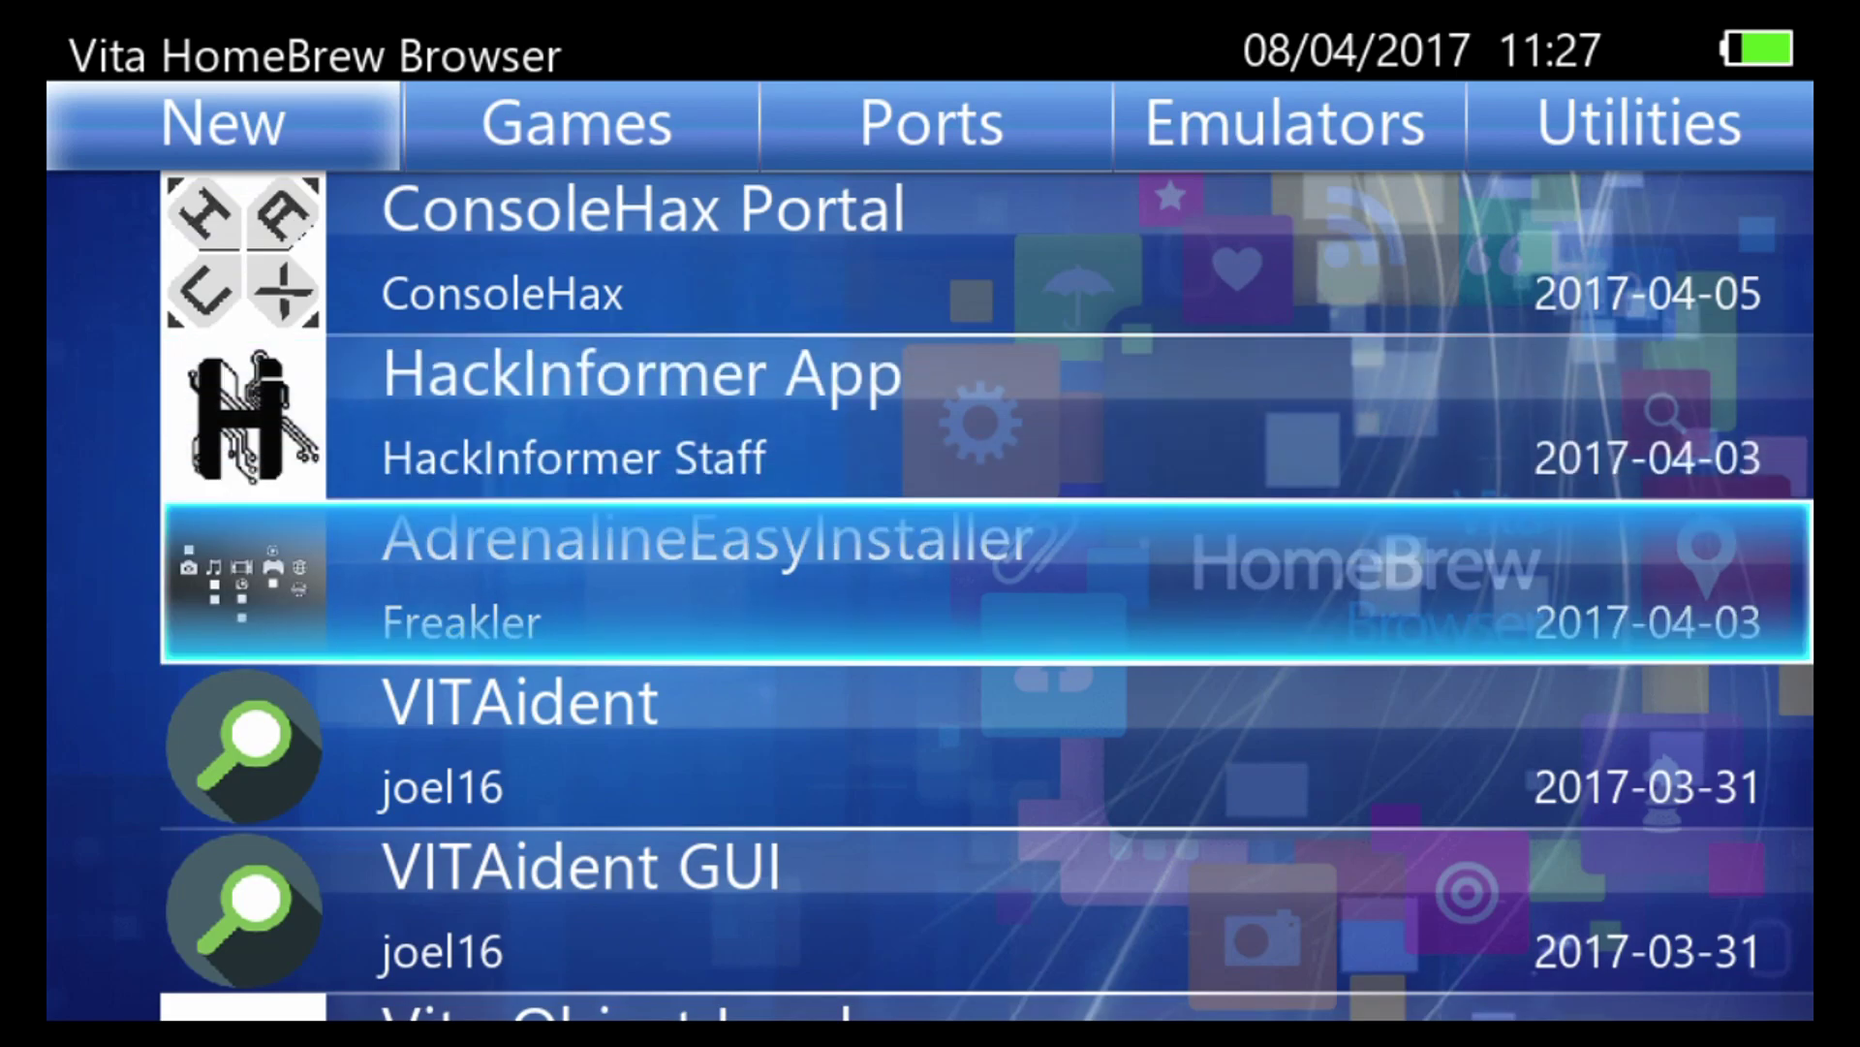
key(Up)
key(Up)
key(Up)
key(Up)
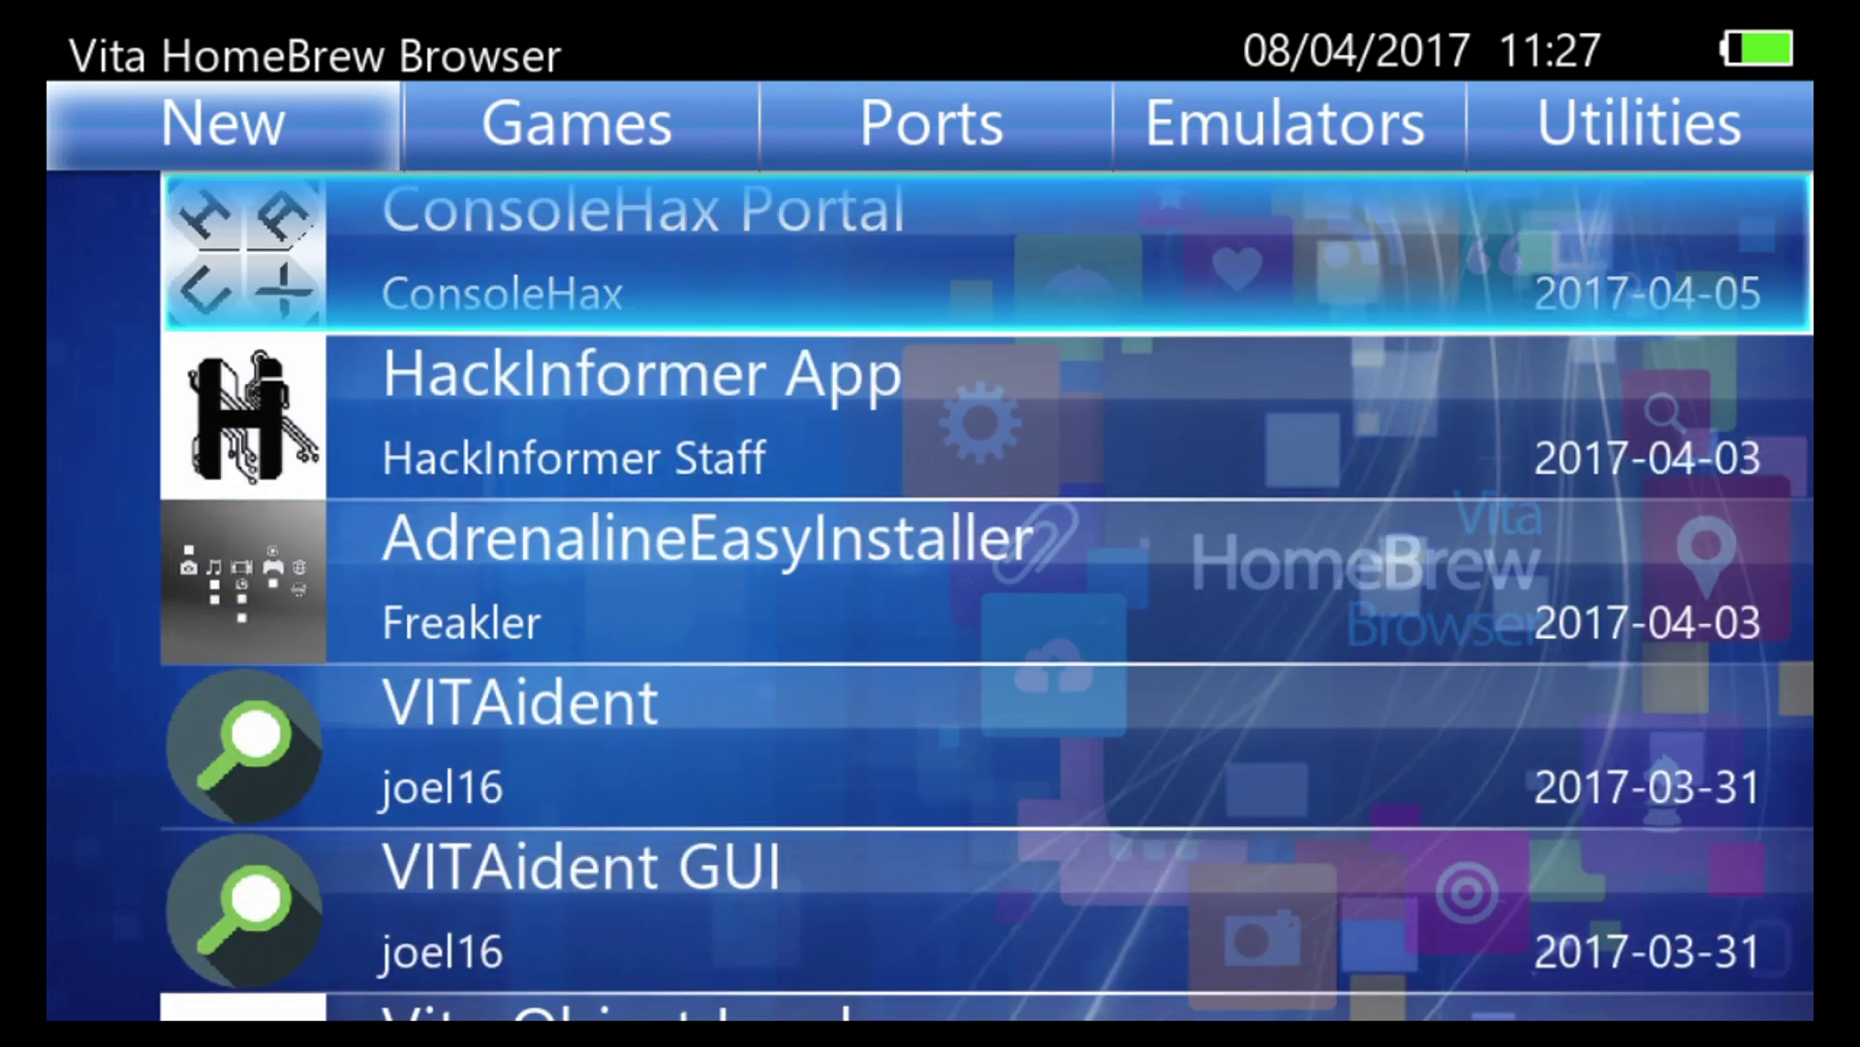
key(Right)
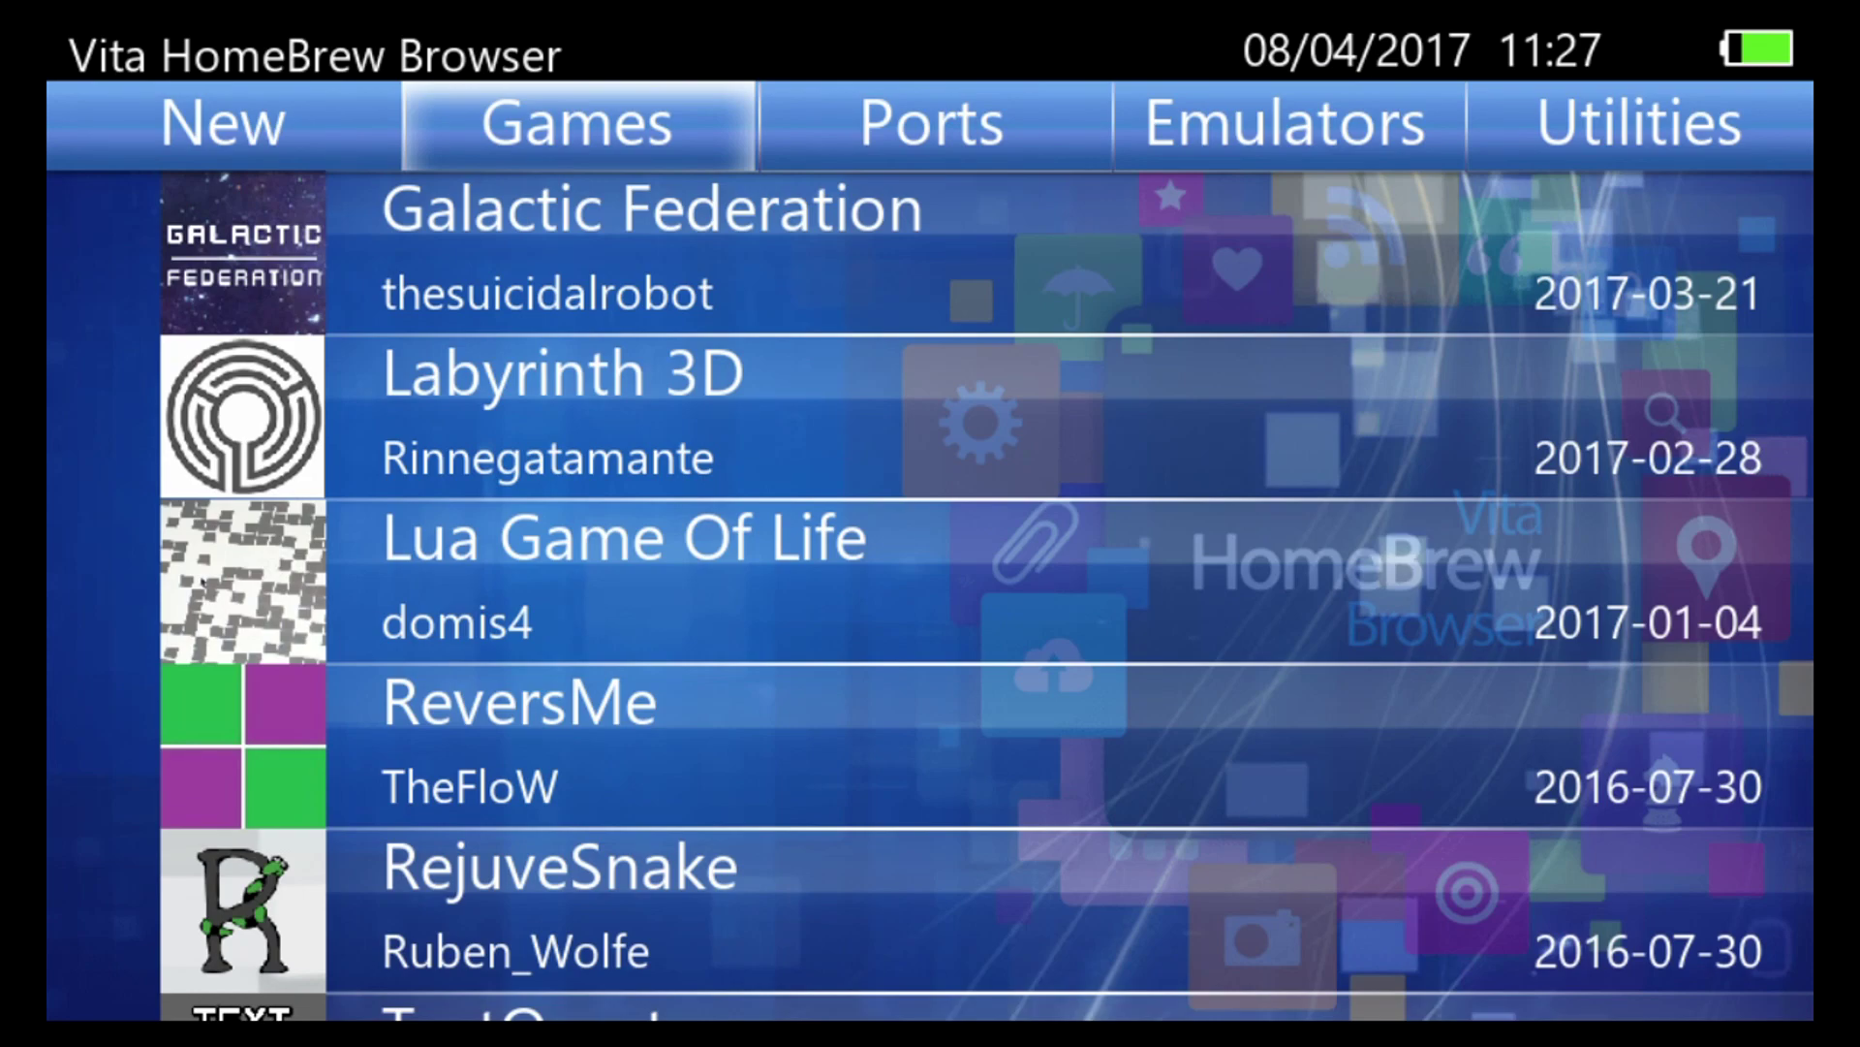
key(Left)
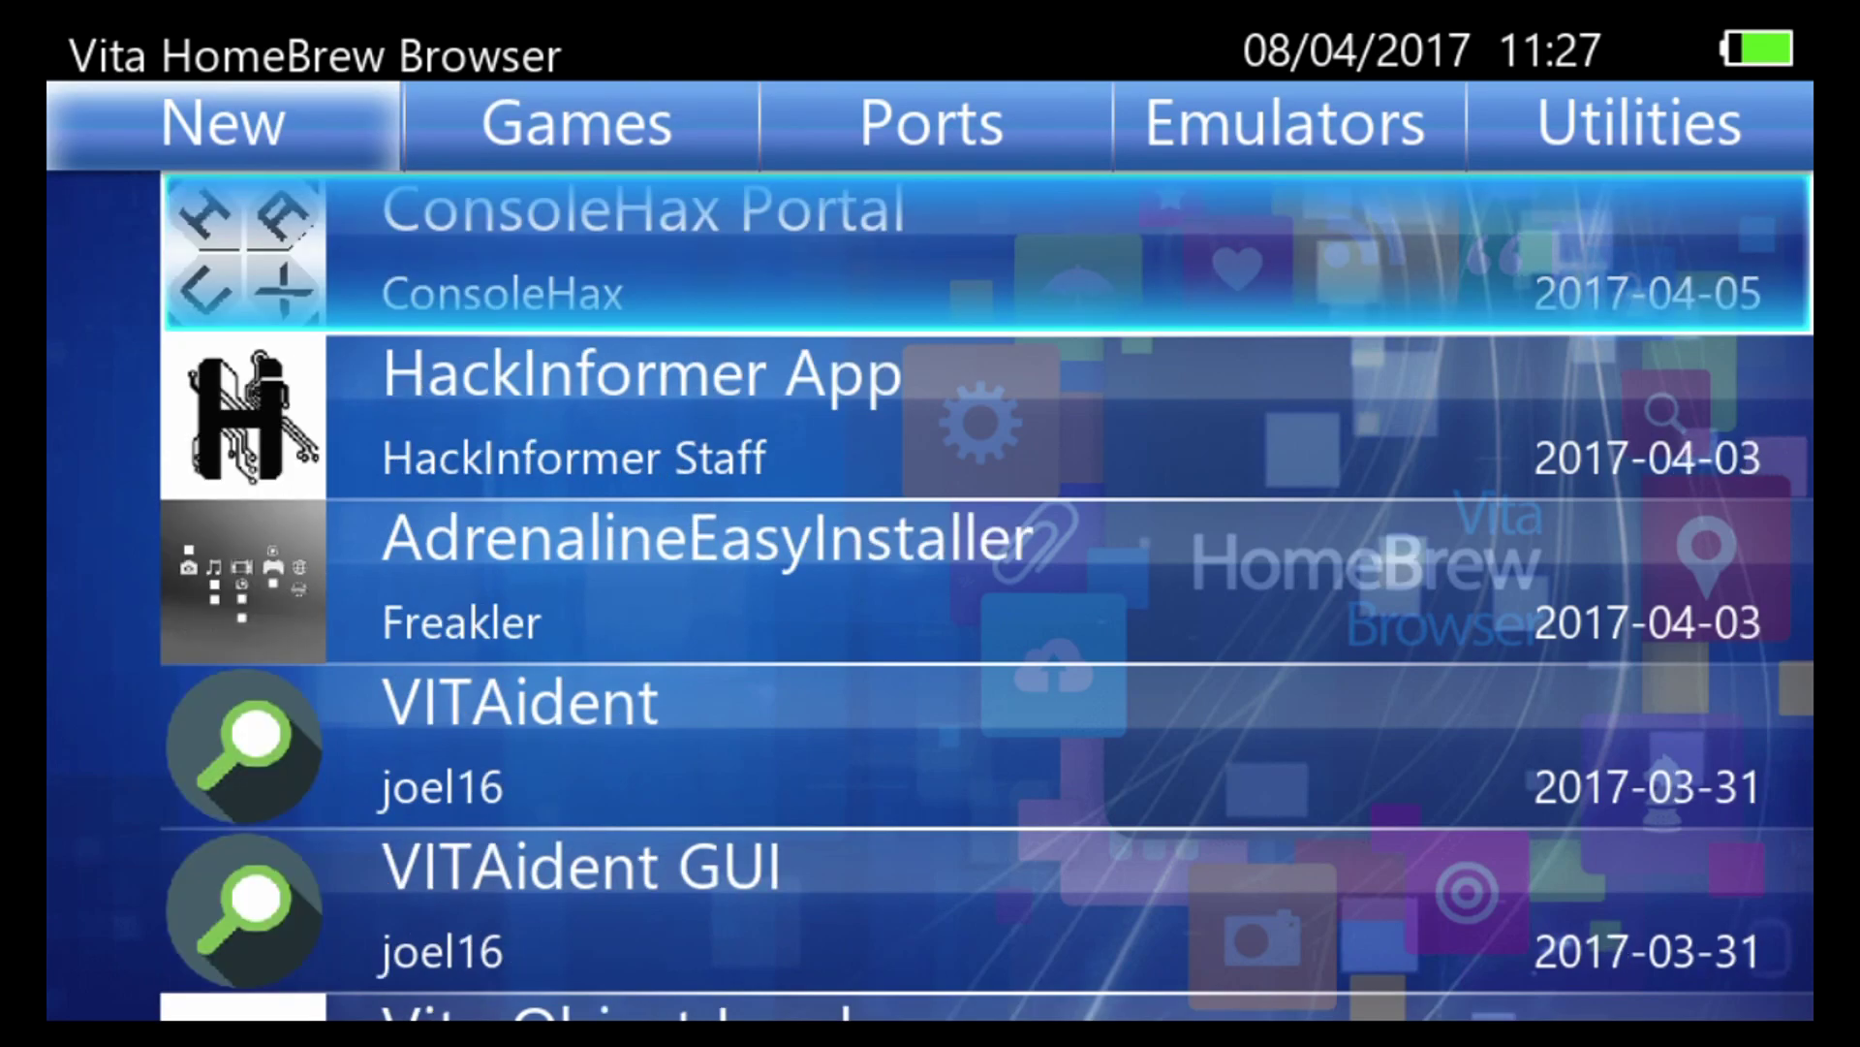
Look through the homebrew titles in the Games category down to the end of the list
key(Right)
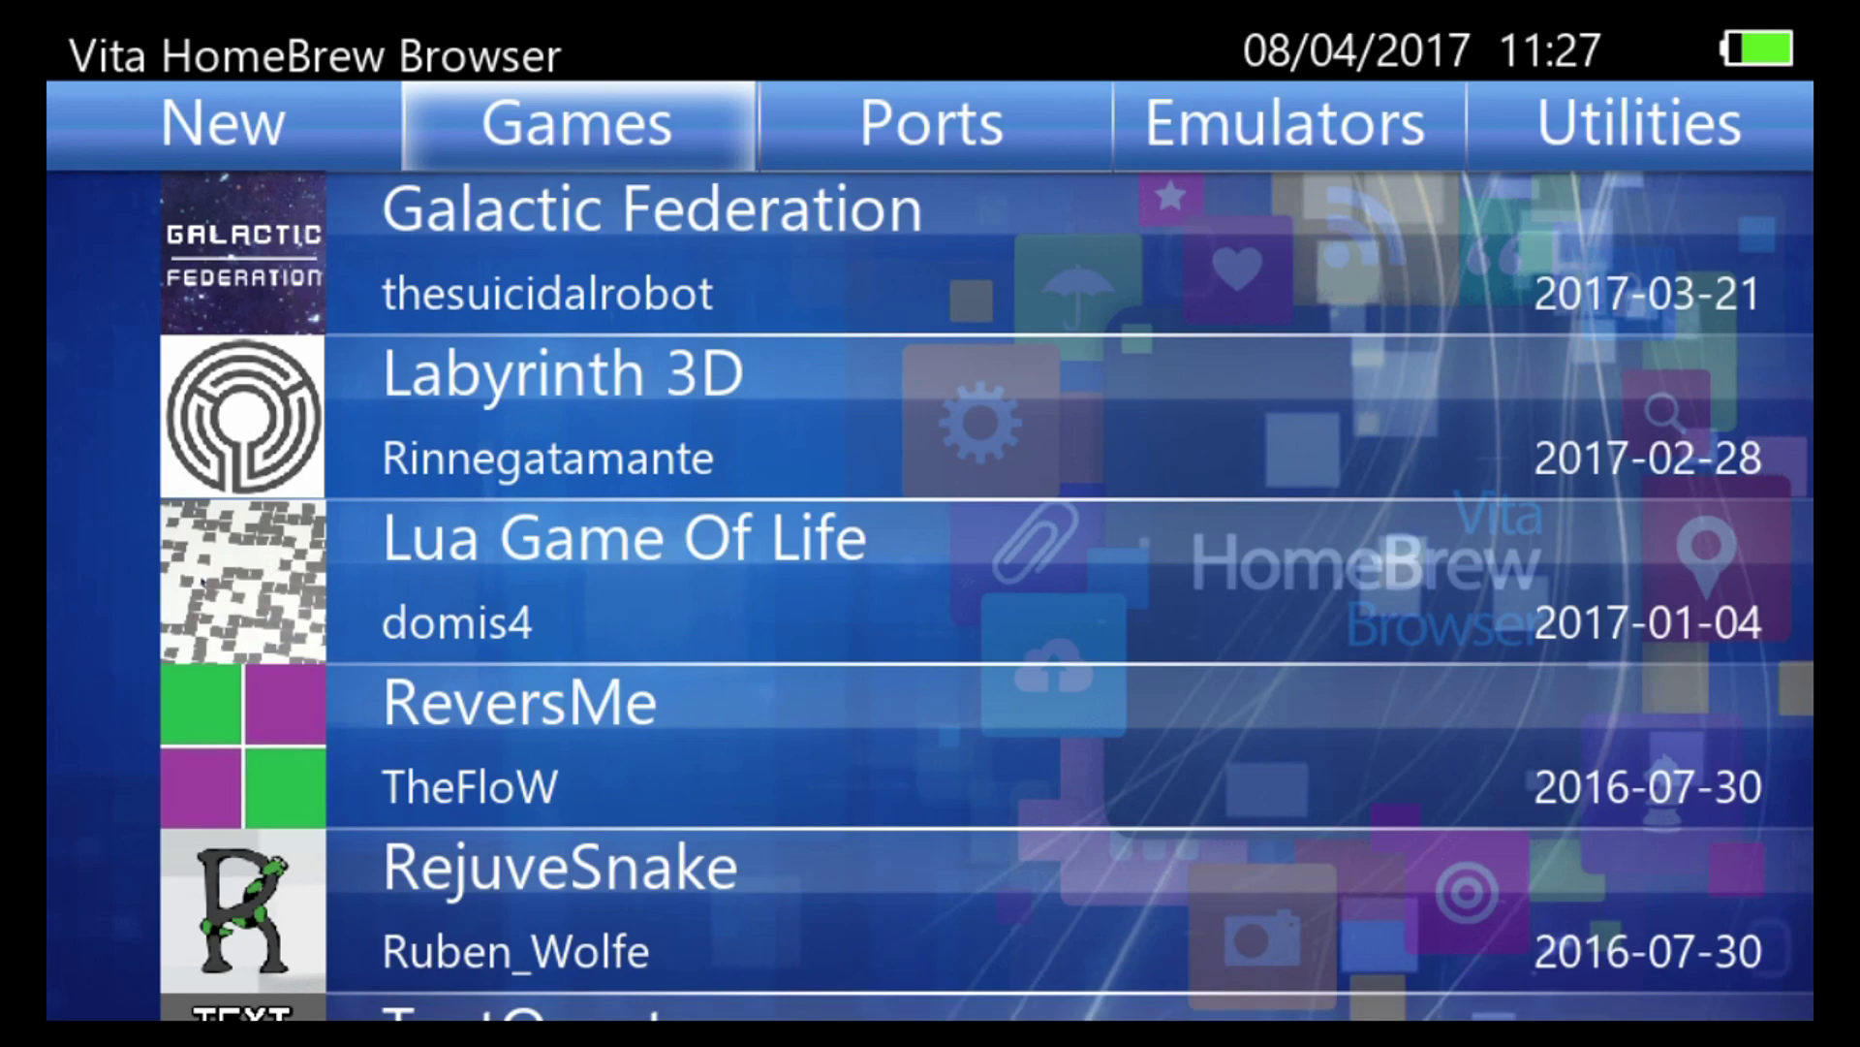
key(Down)
key(Down)
key(Down)
key(Down)
key(Down)
key(Down)
key(Down)
key(Down)
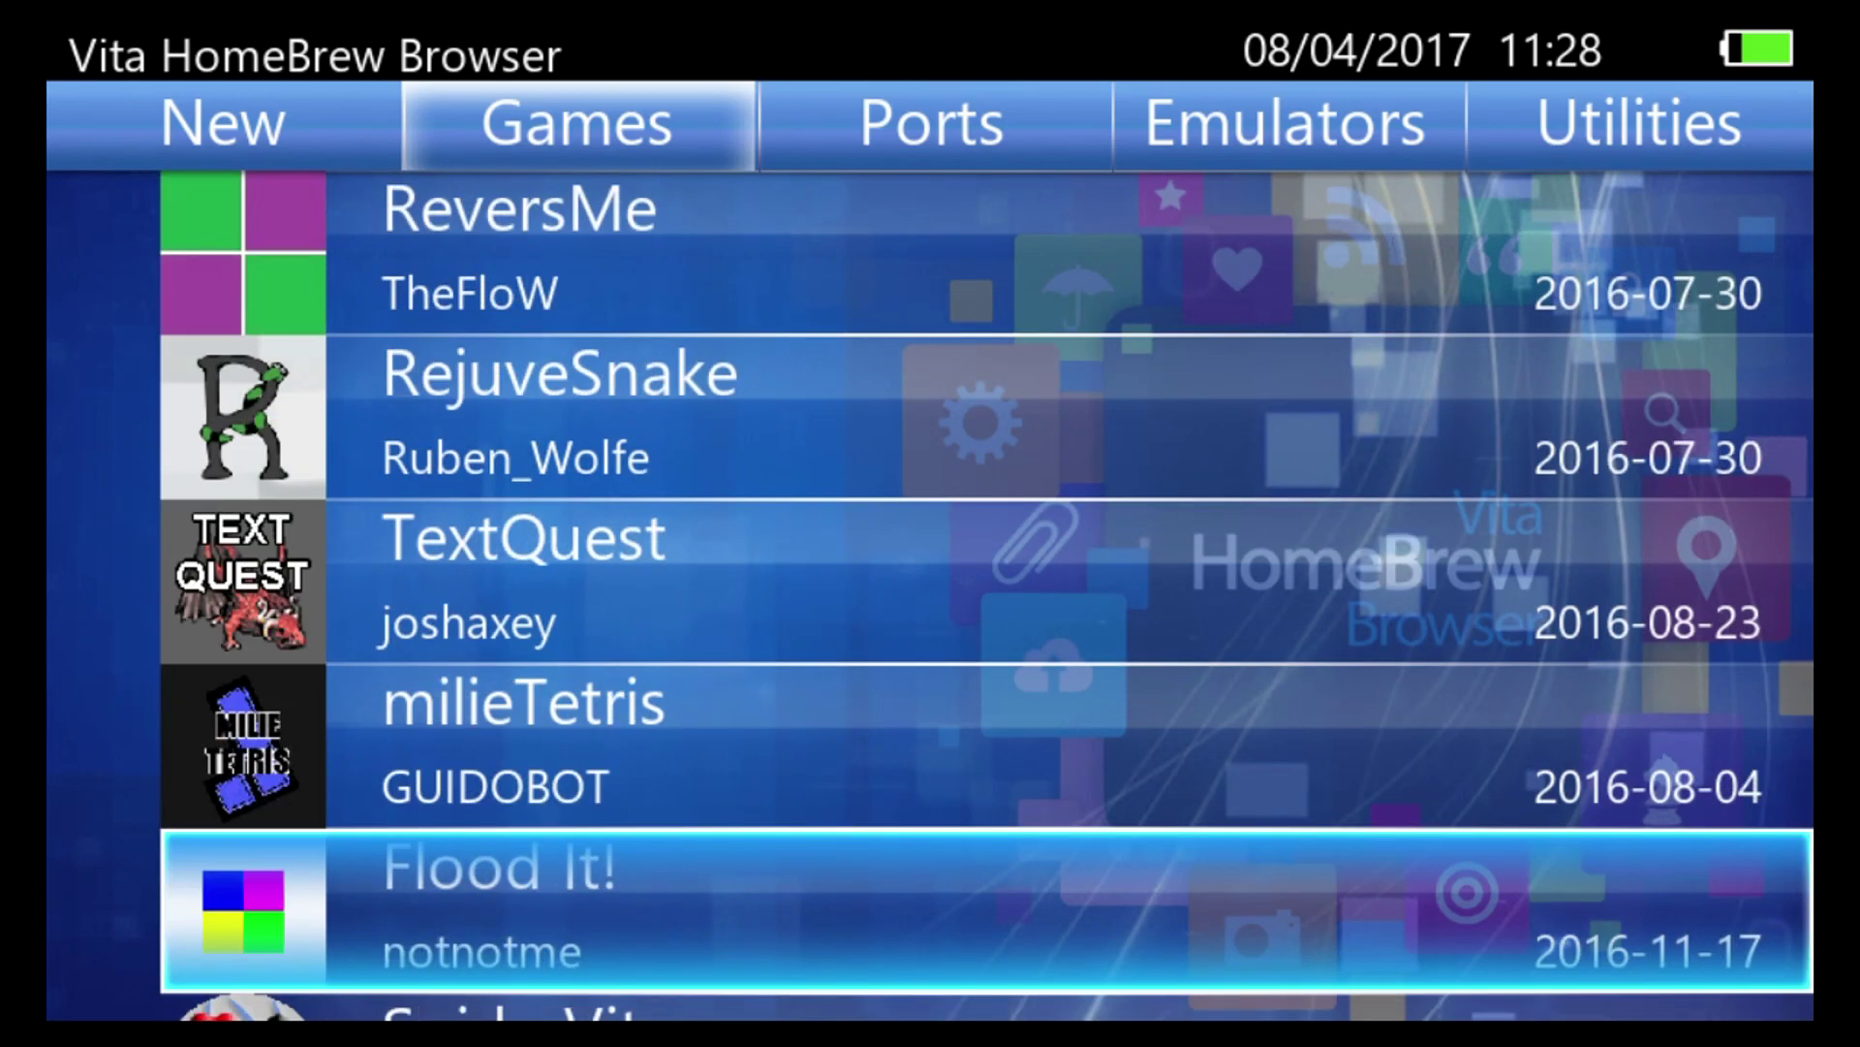
key(Down)
key(Down)
key(Down)
key(Down)
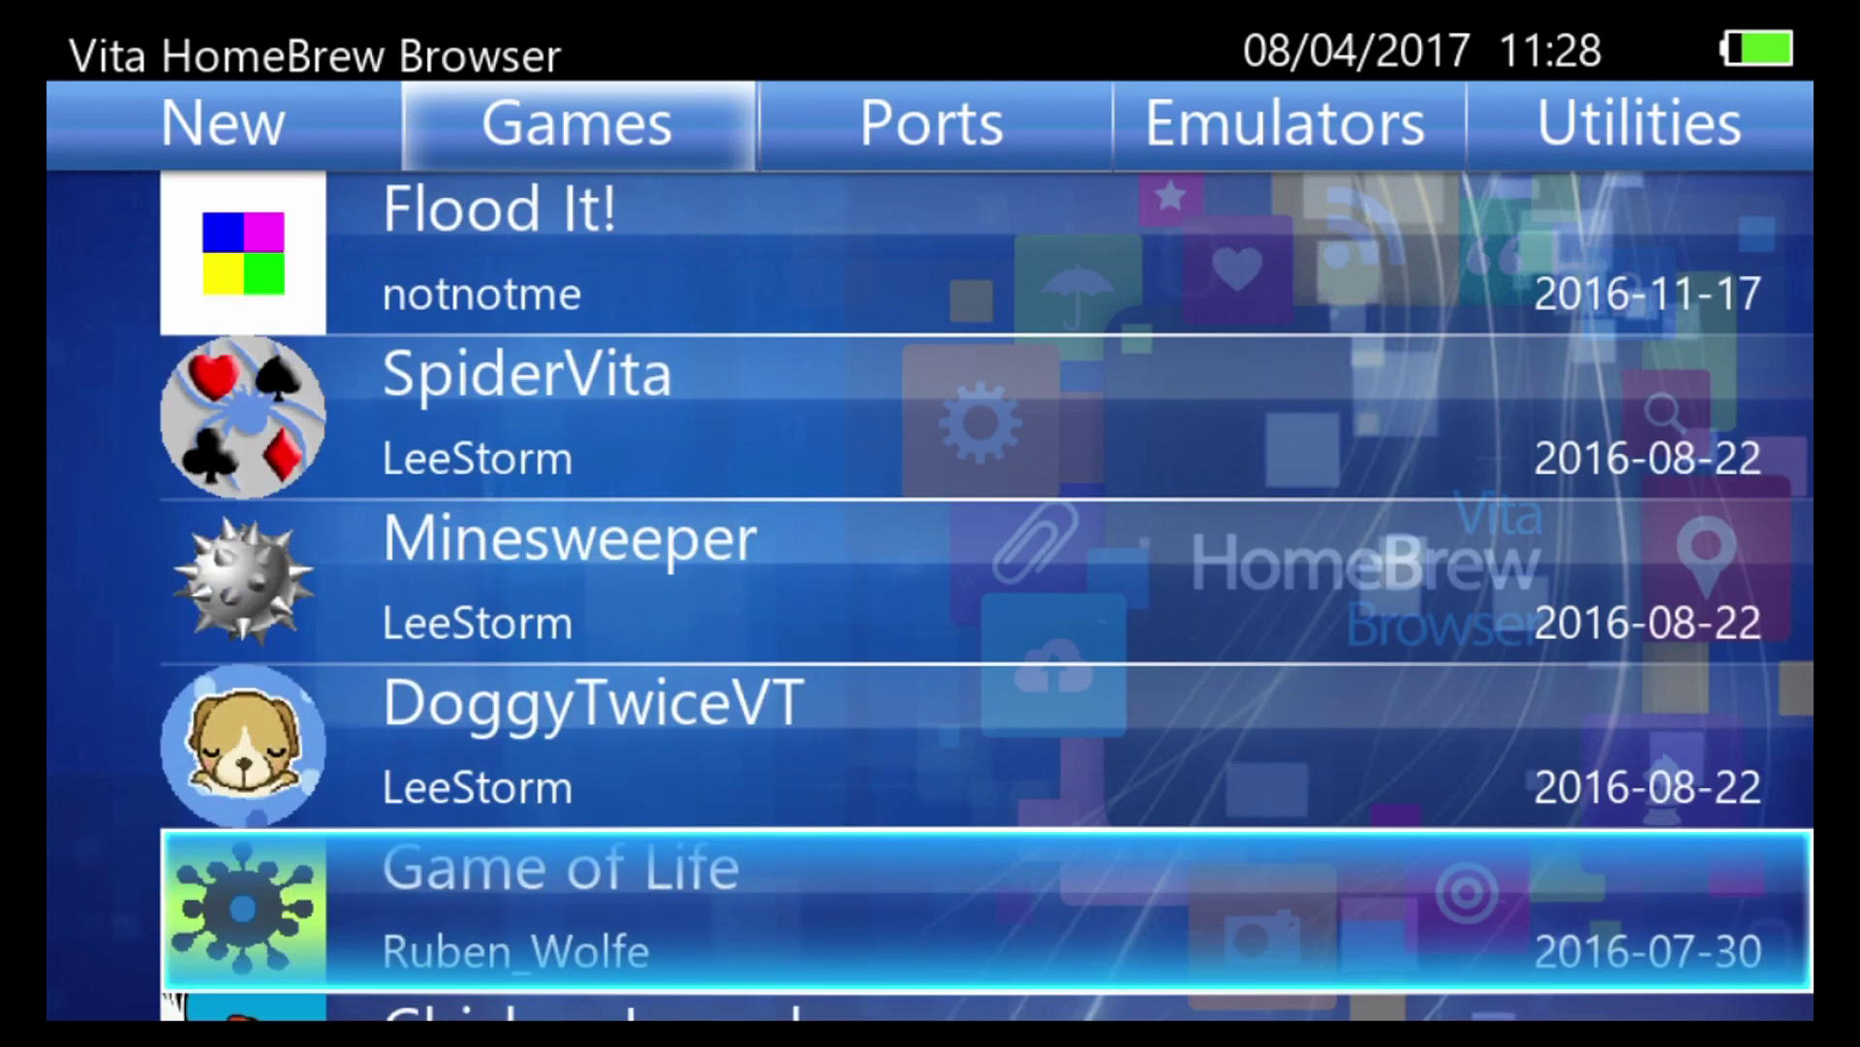
key(Down)
key(Down)
key(Down)
key(Down)
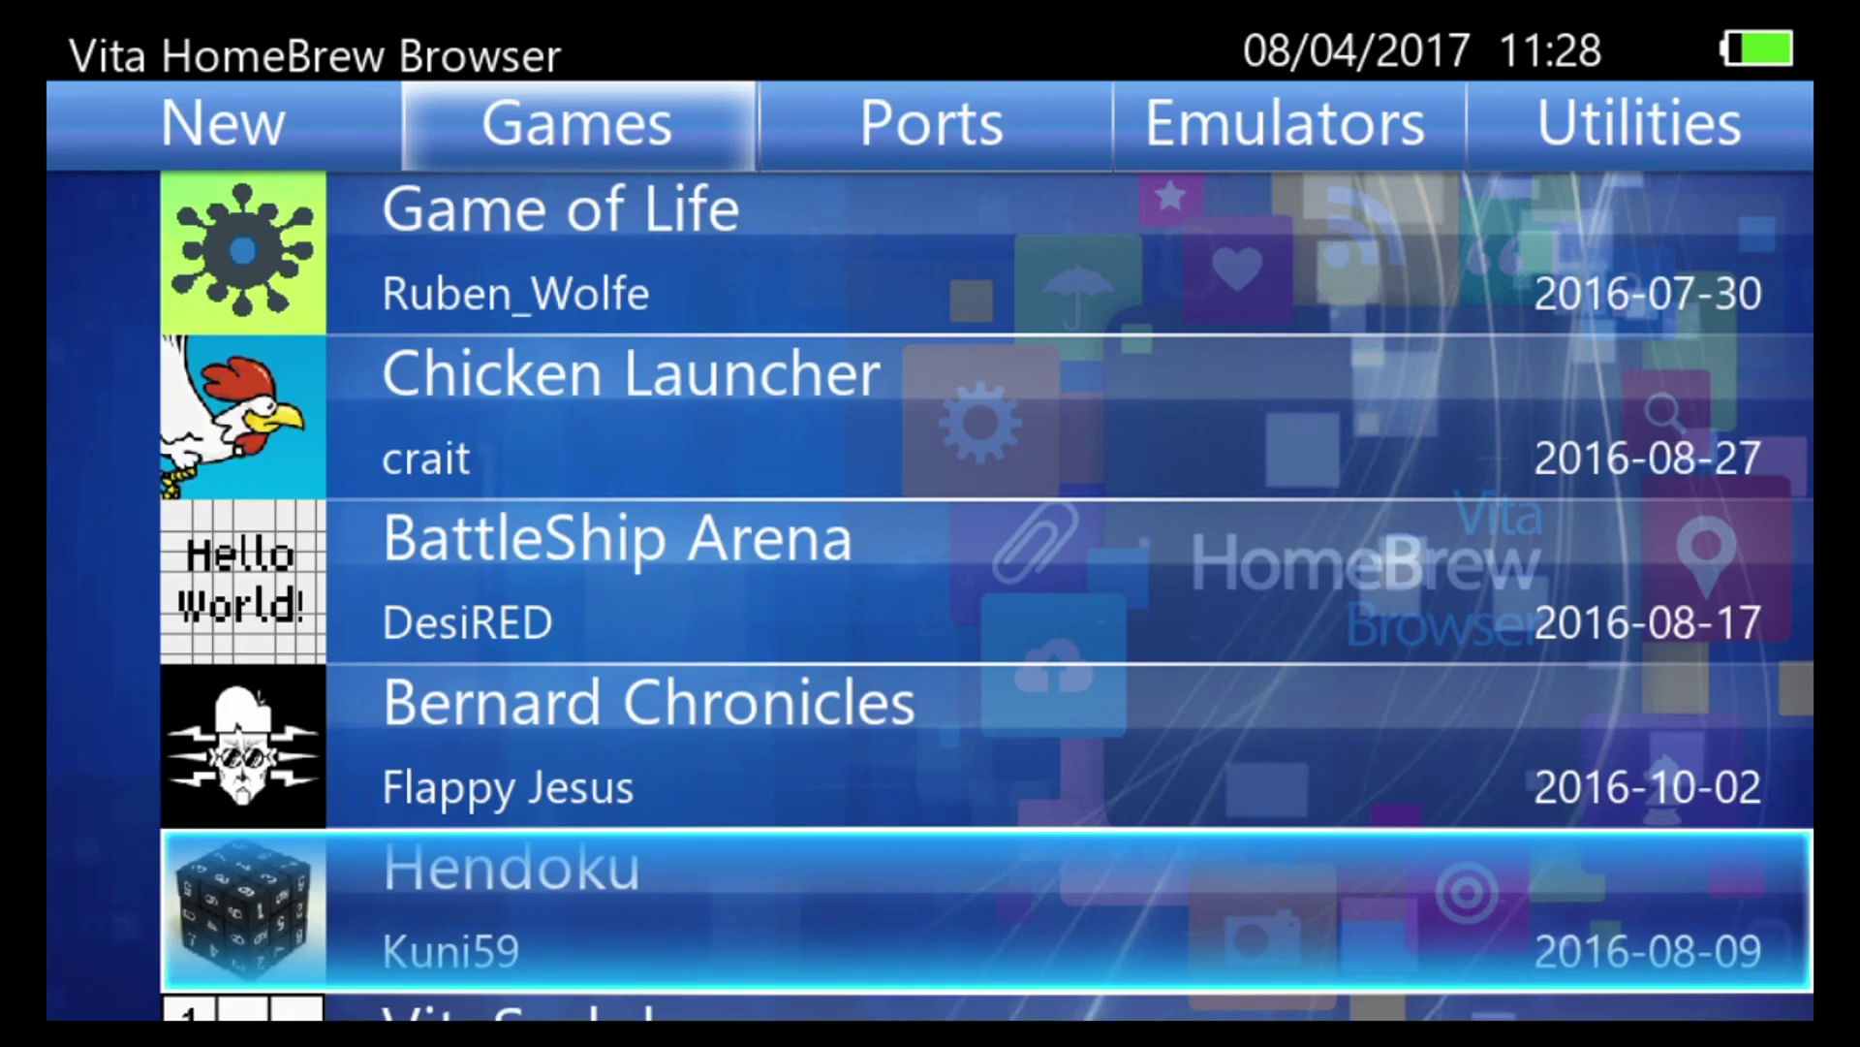
key(Down)
key(Down)
key(Down)
key(Up)
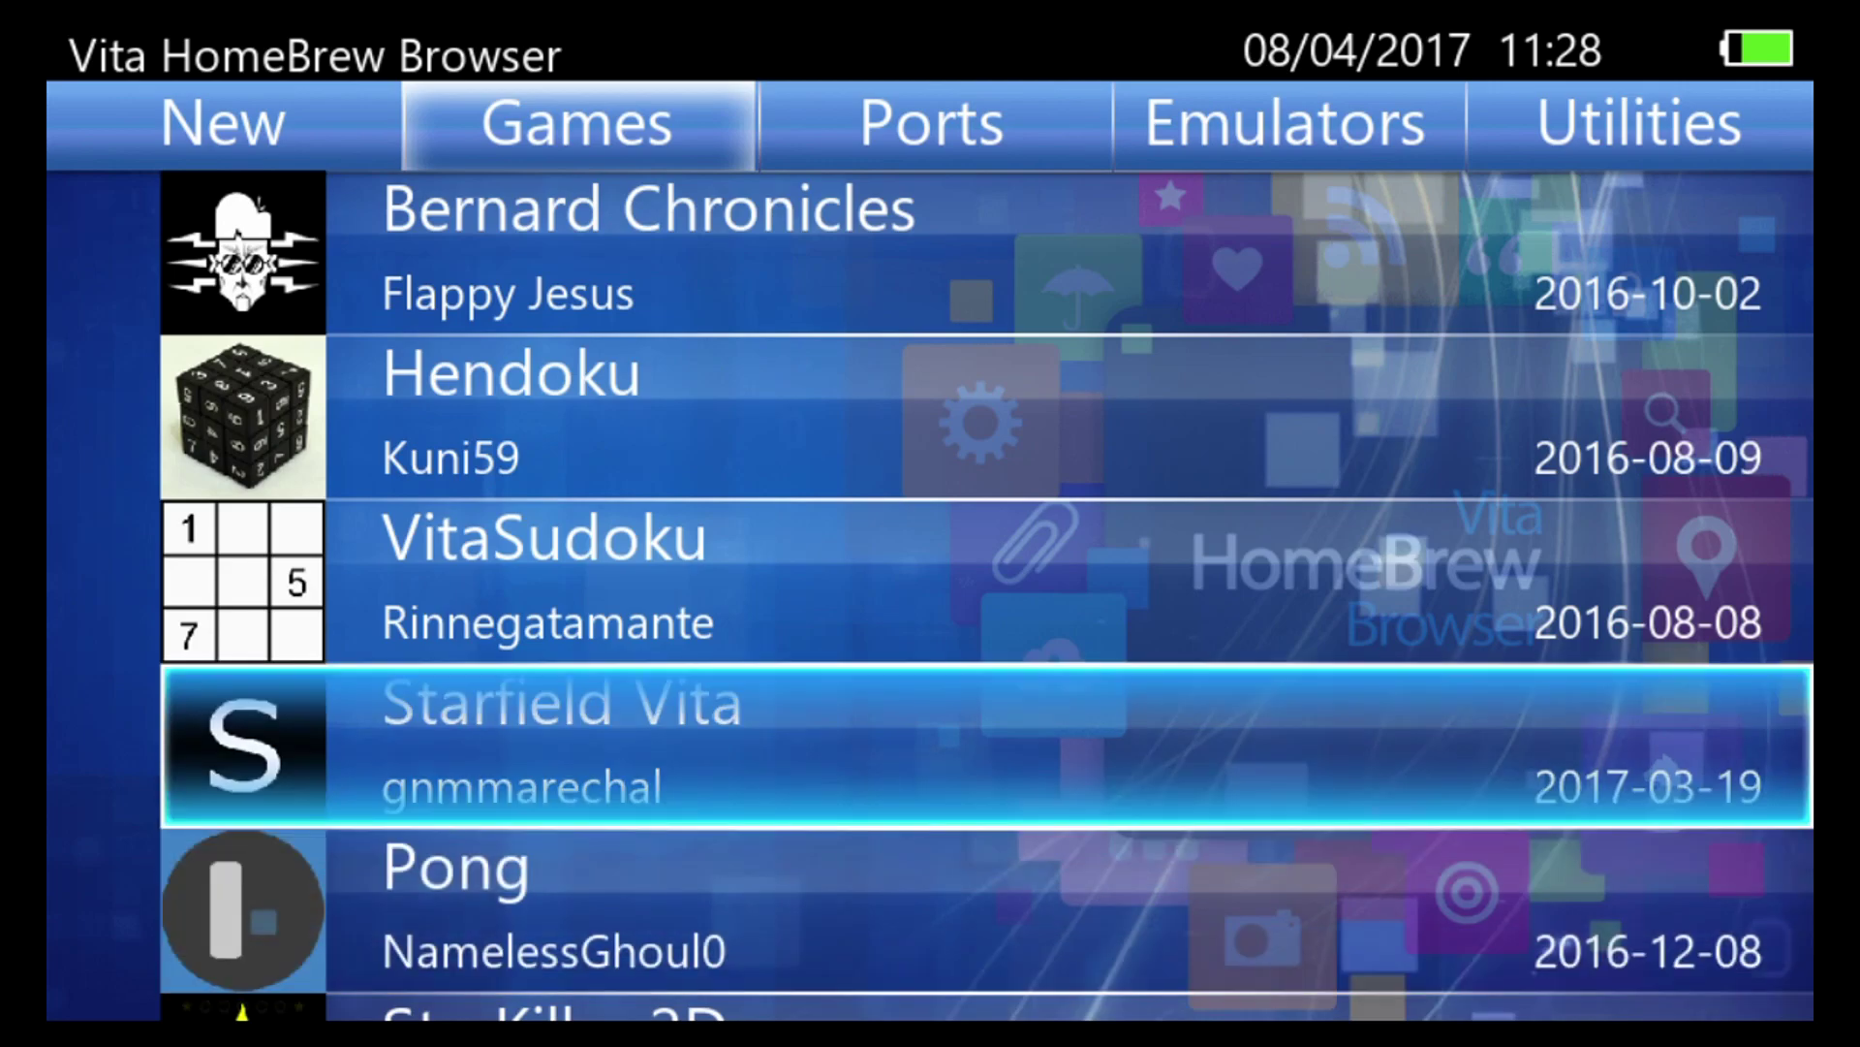
key(Up)
key(Down)
key(Down)
key(Down)
key(Down)
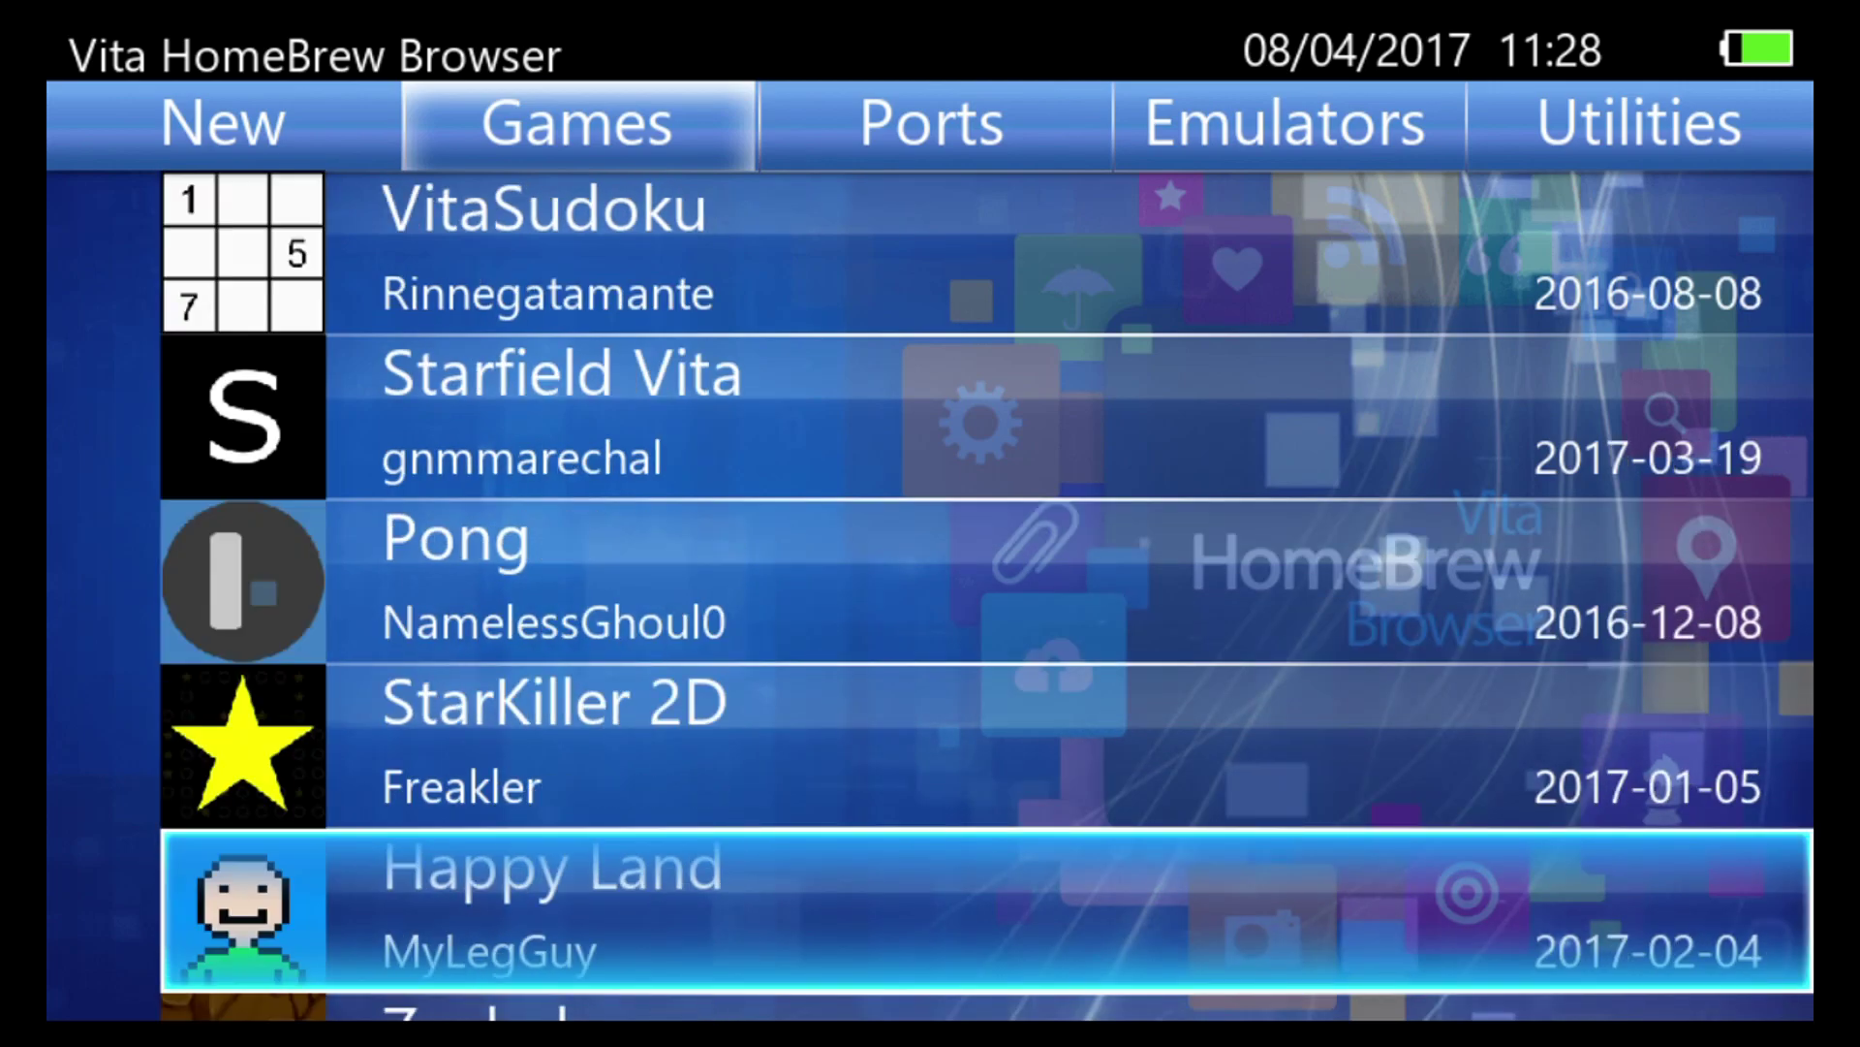
key(Down)
key(Down)
key(Down)
key(Down)
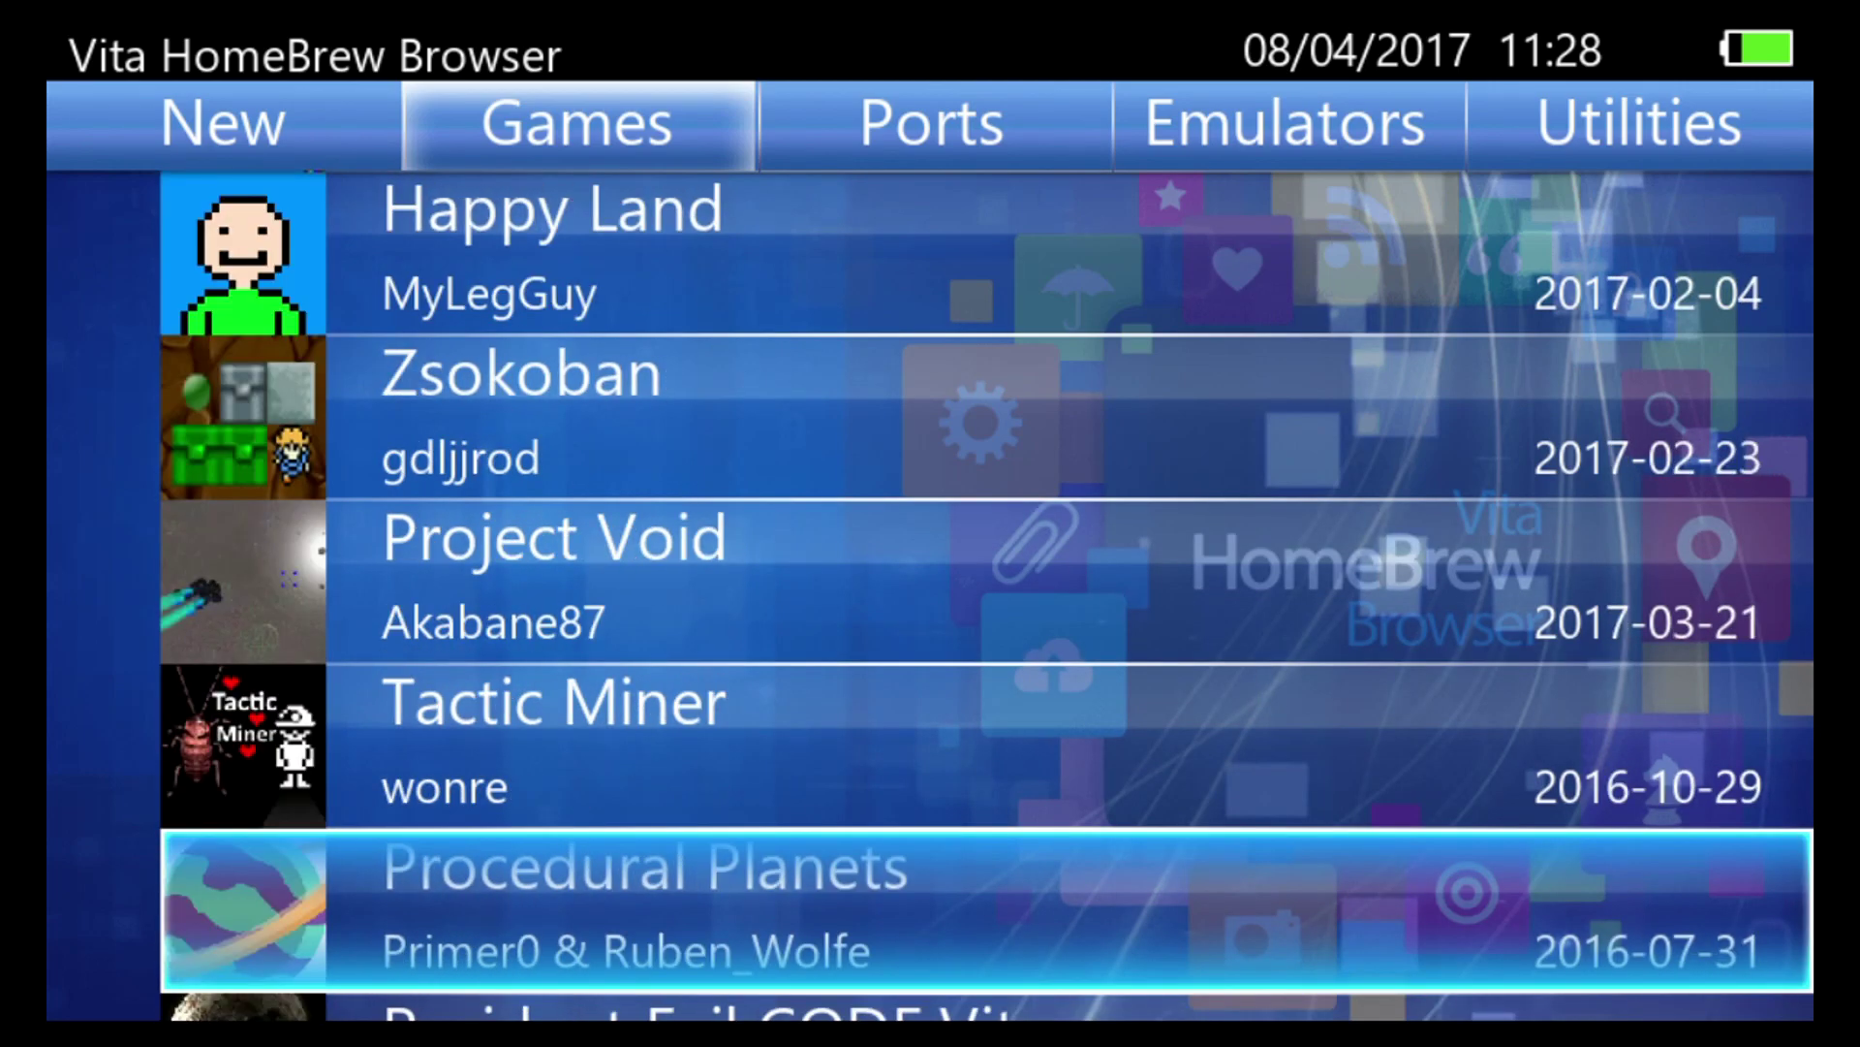
key(Down)
key(Down)
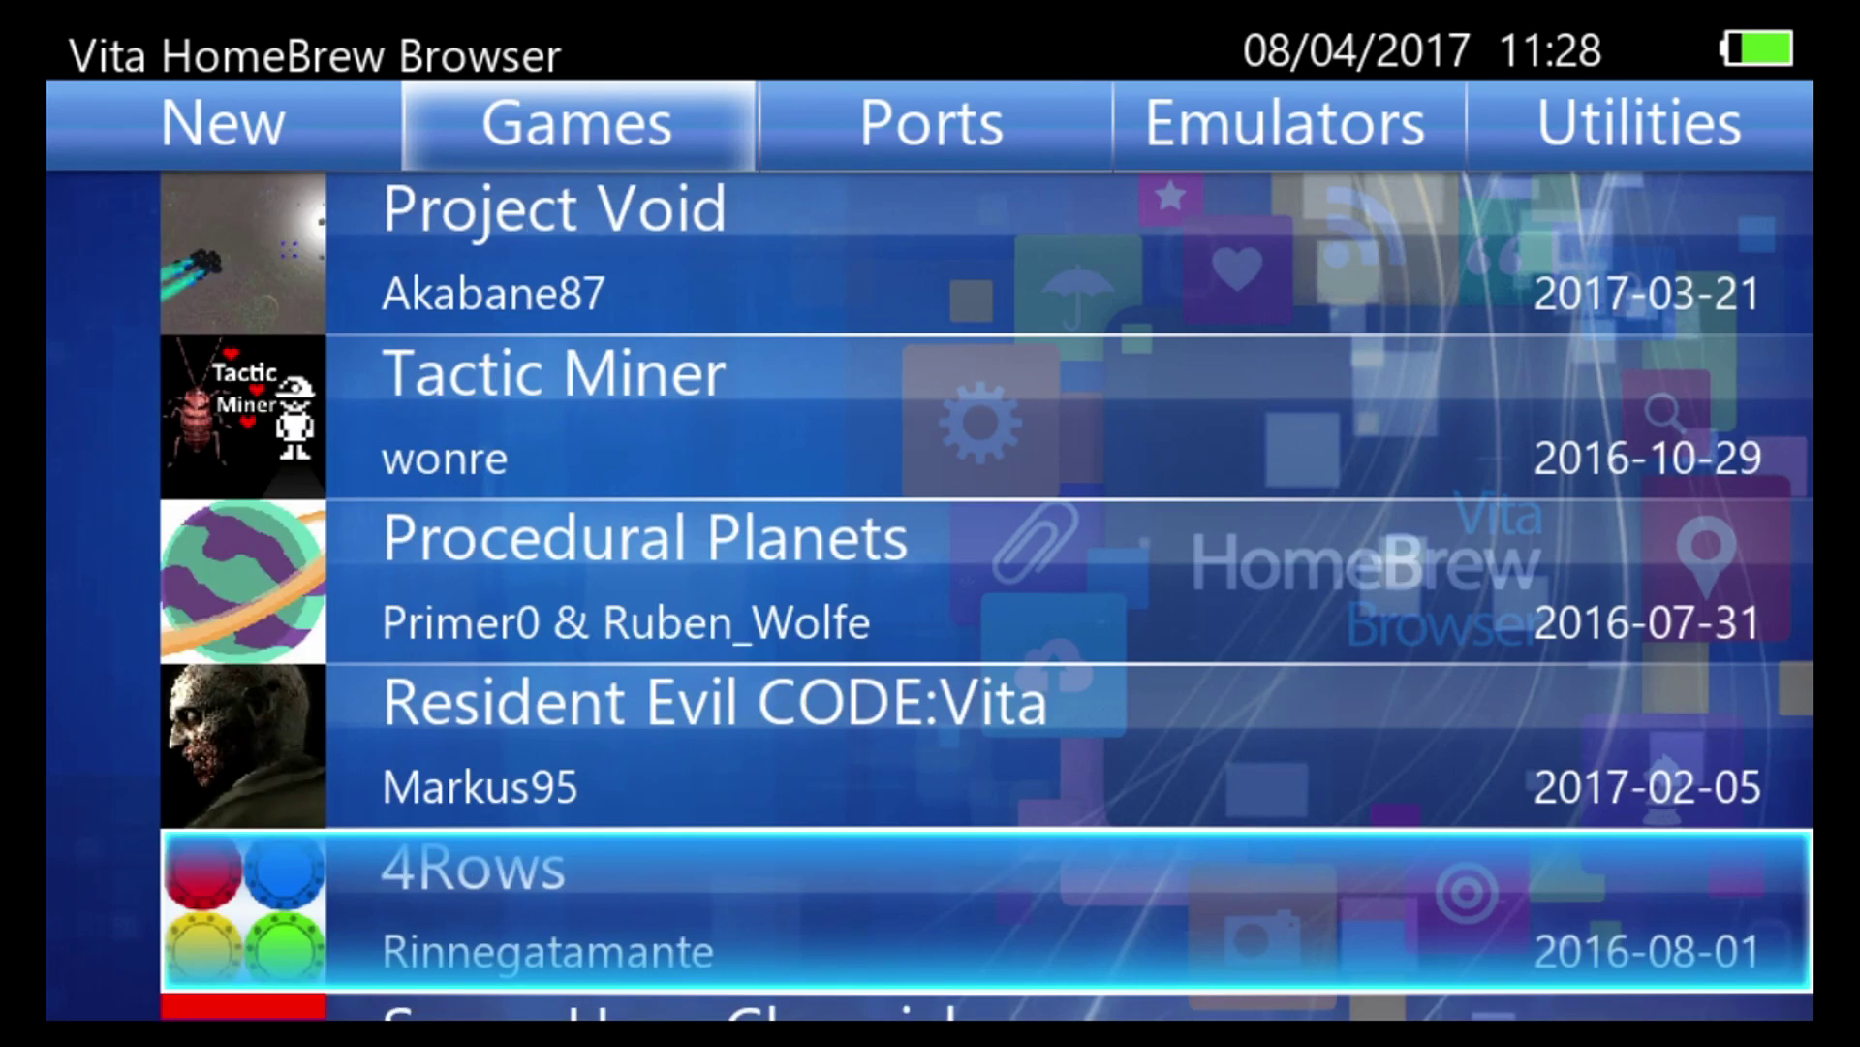
key(Up)
key(Down)
key(Down)
key(Down)
key(Down)
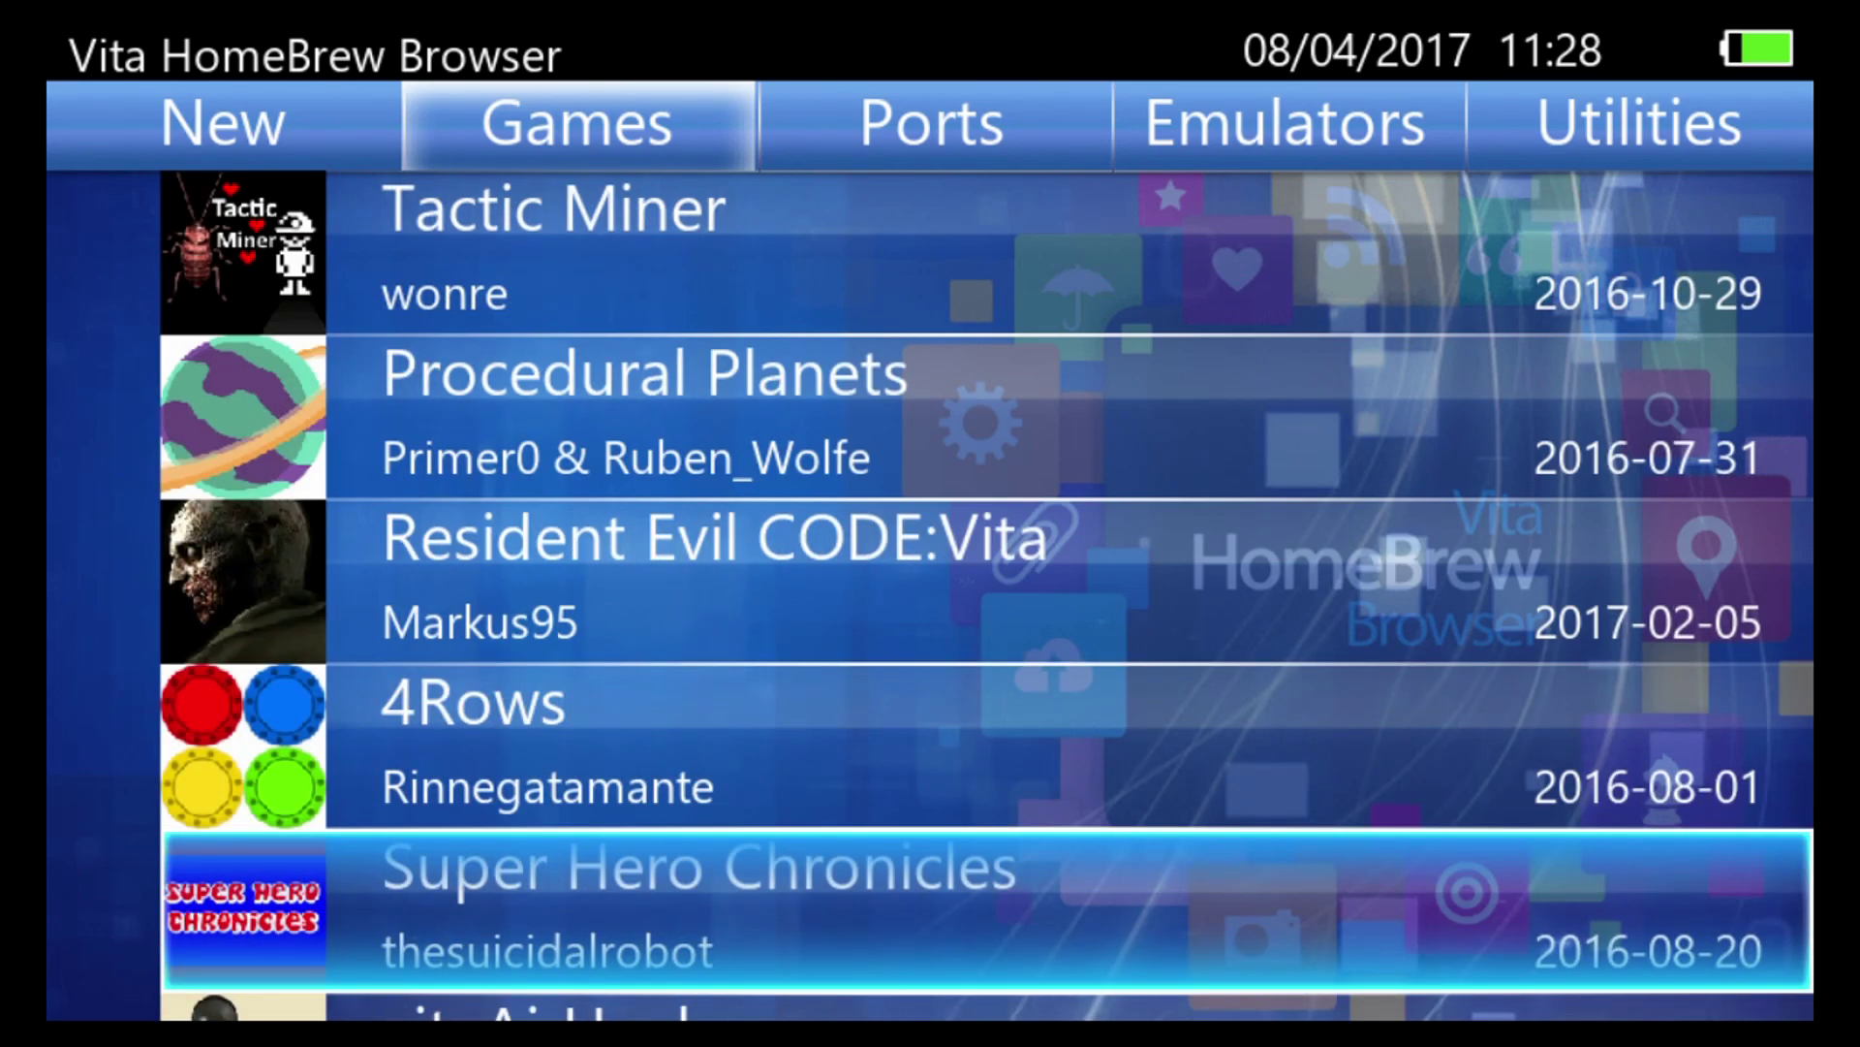
key(Down)
key(Down)
key(Down)
key(Down)
key(Down)
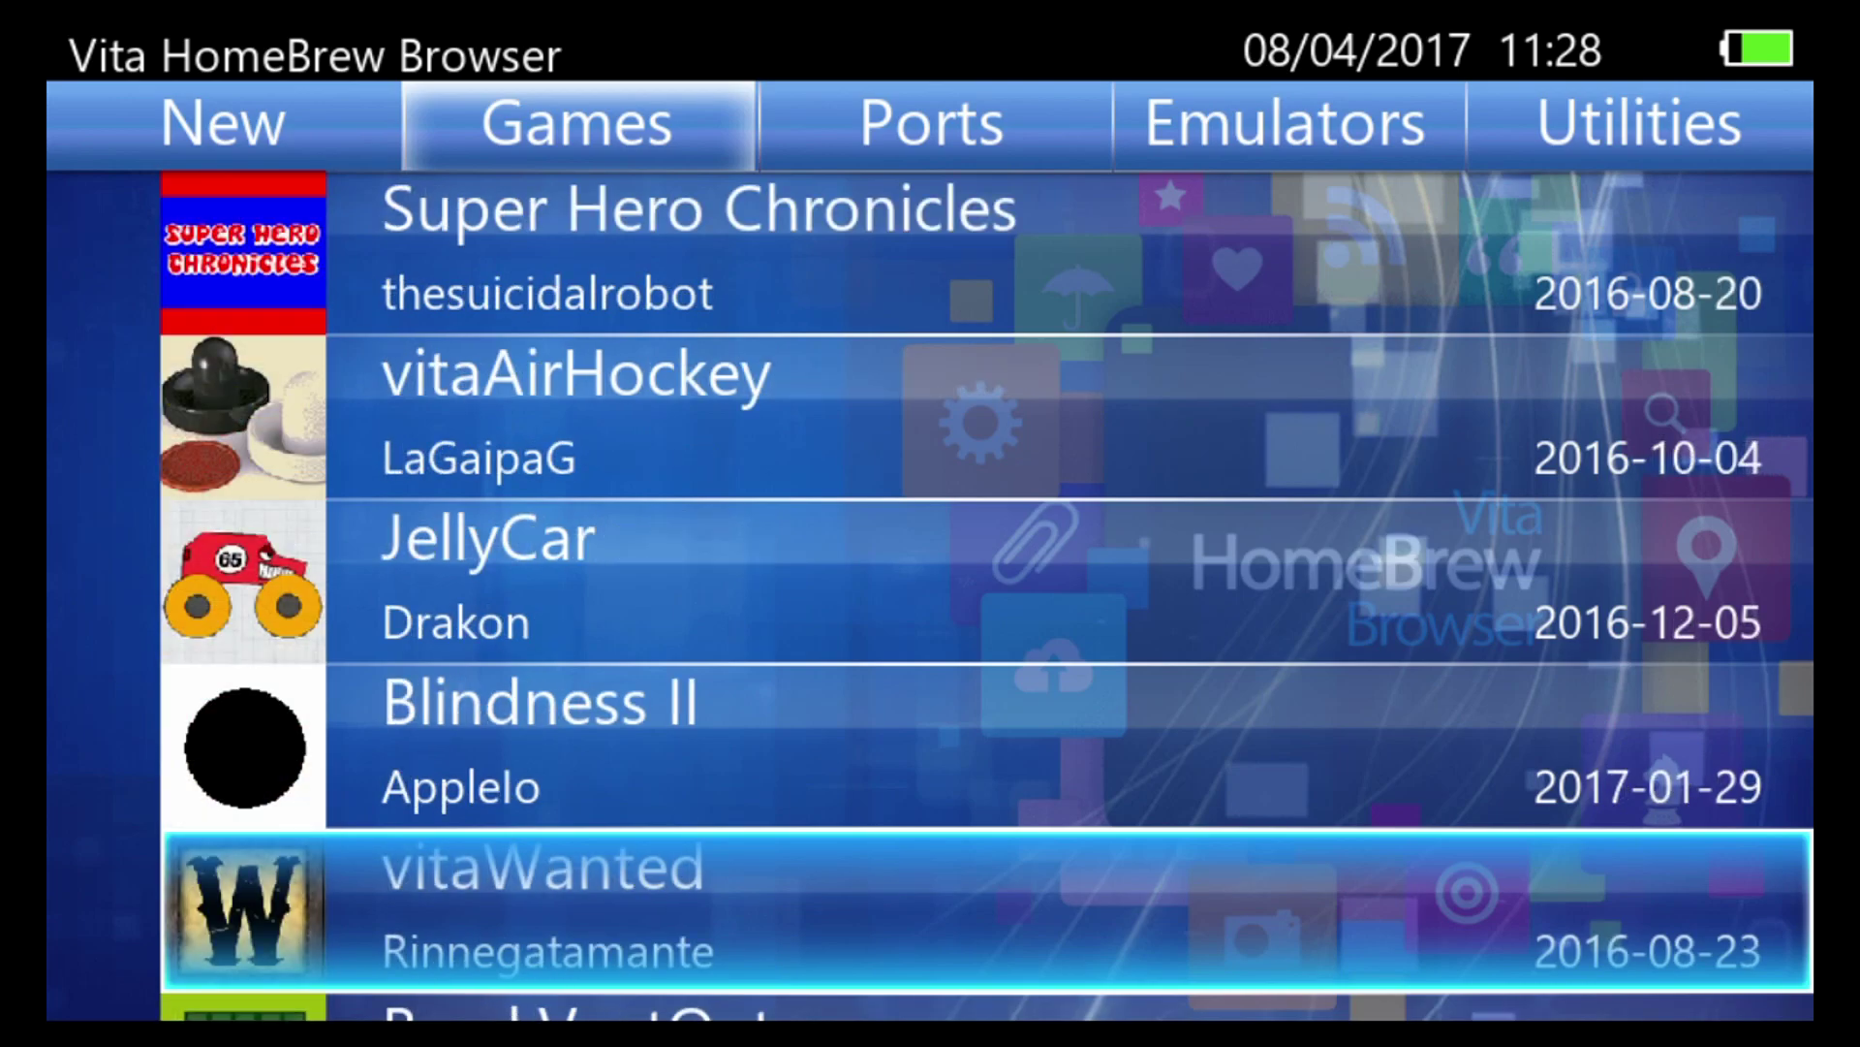
key(Down)
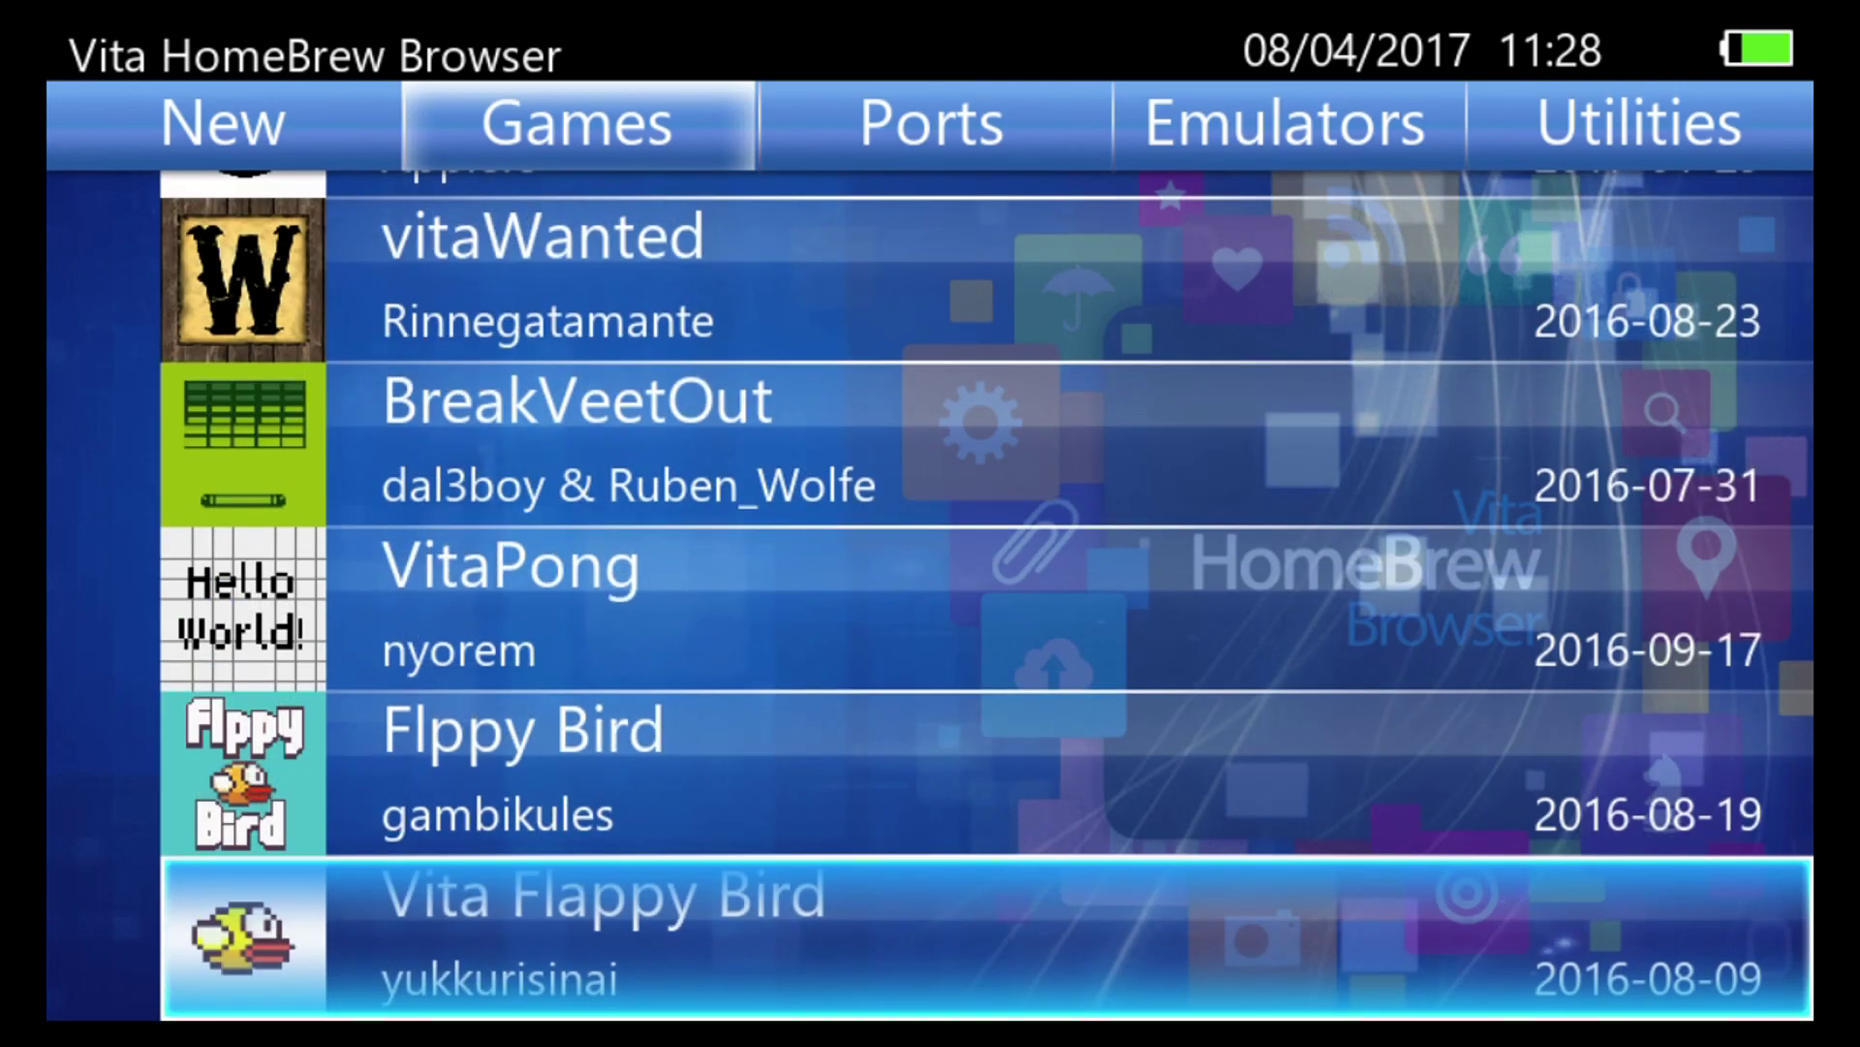
key(Up)
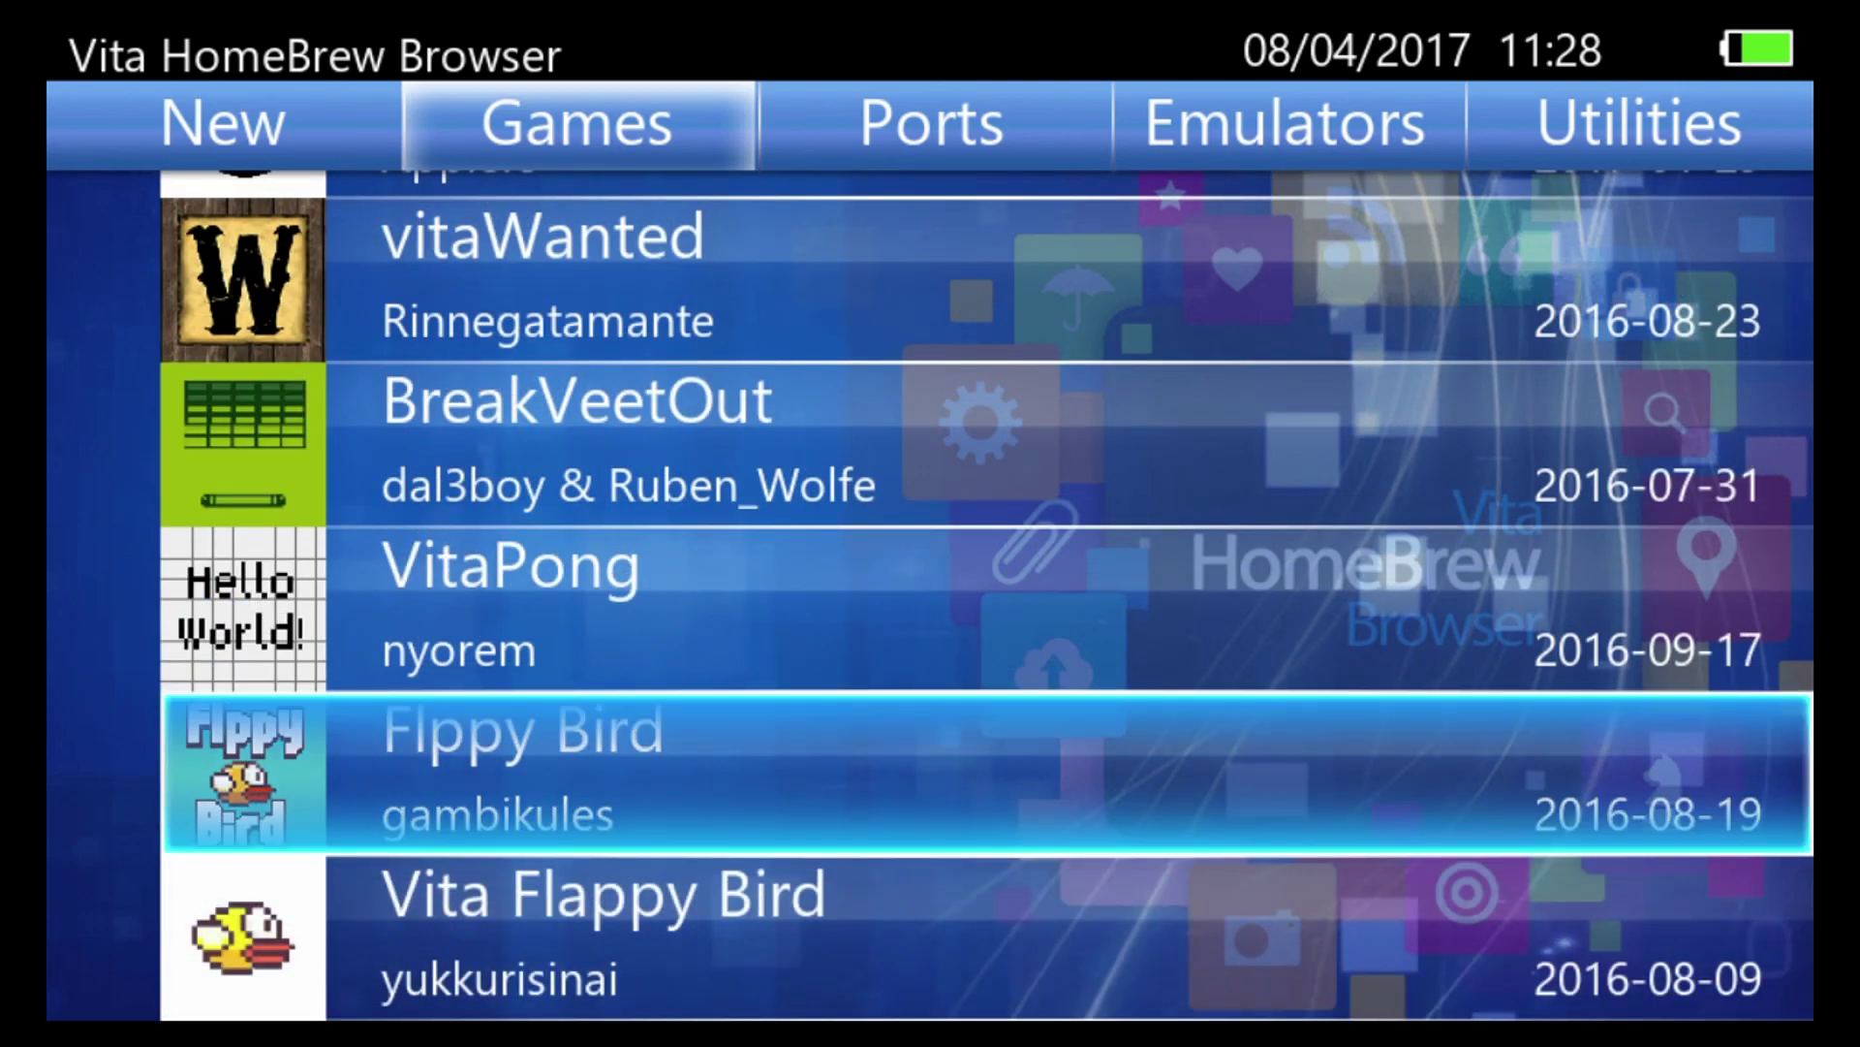
Look through the homebrew titles in the Ports category down to vitaQuake at the end of the list
key(Right)
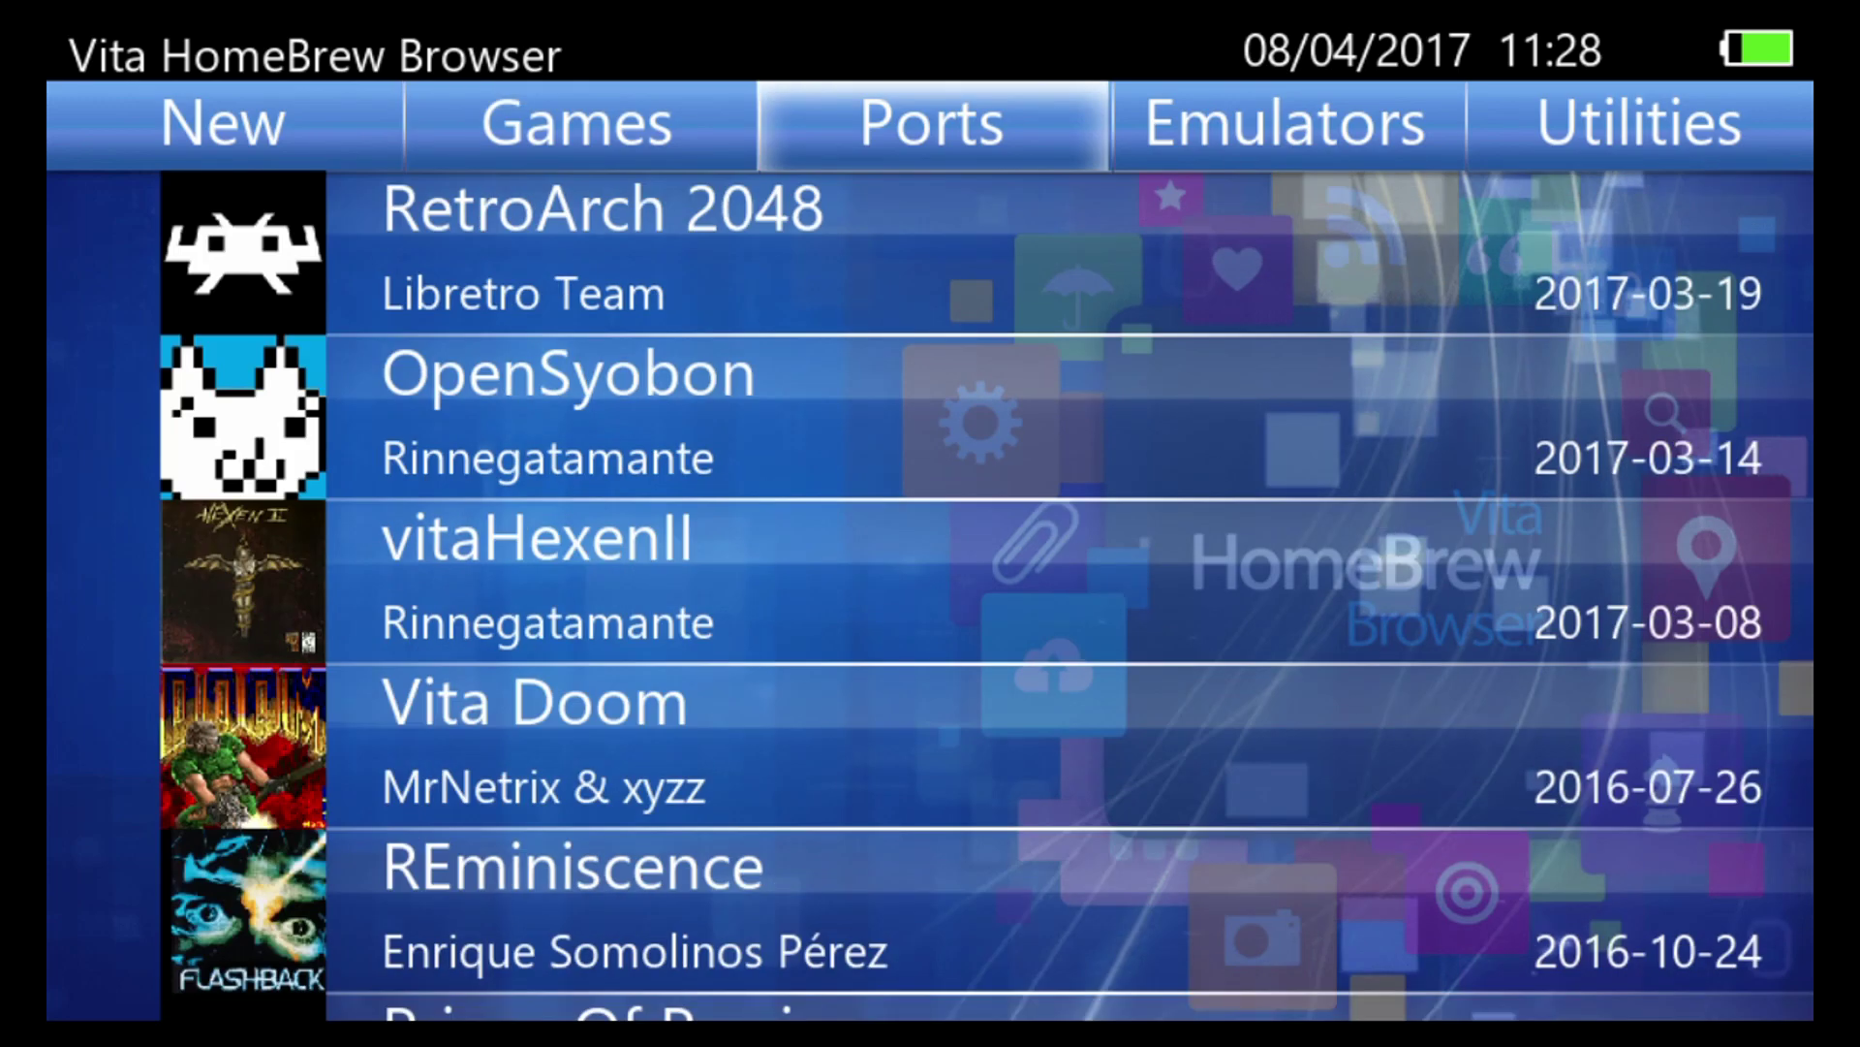
key(Down)
key(Down)
key(Up)
key(Up)
key(Up)
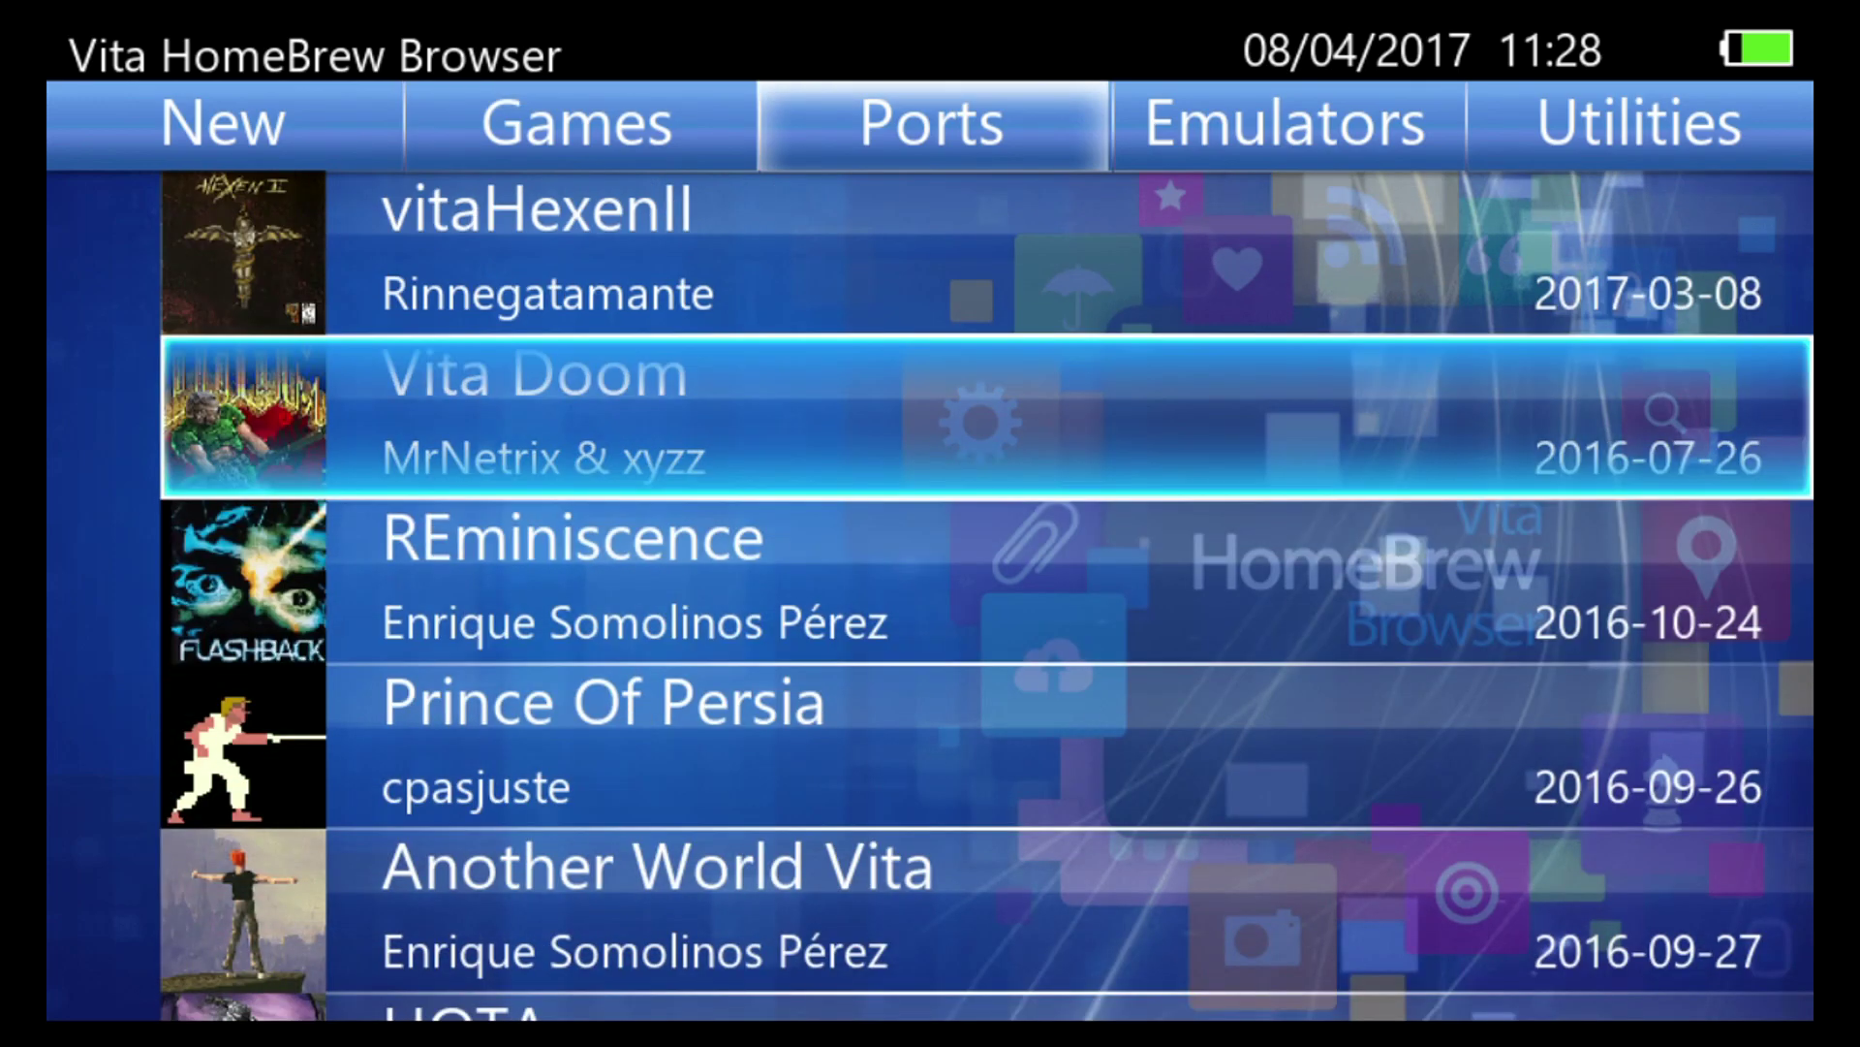
key(Up)
key(Up)
key(Up)
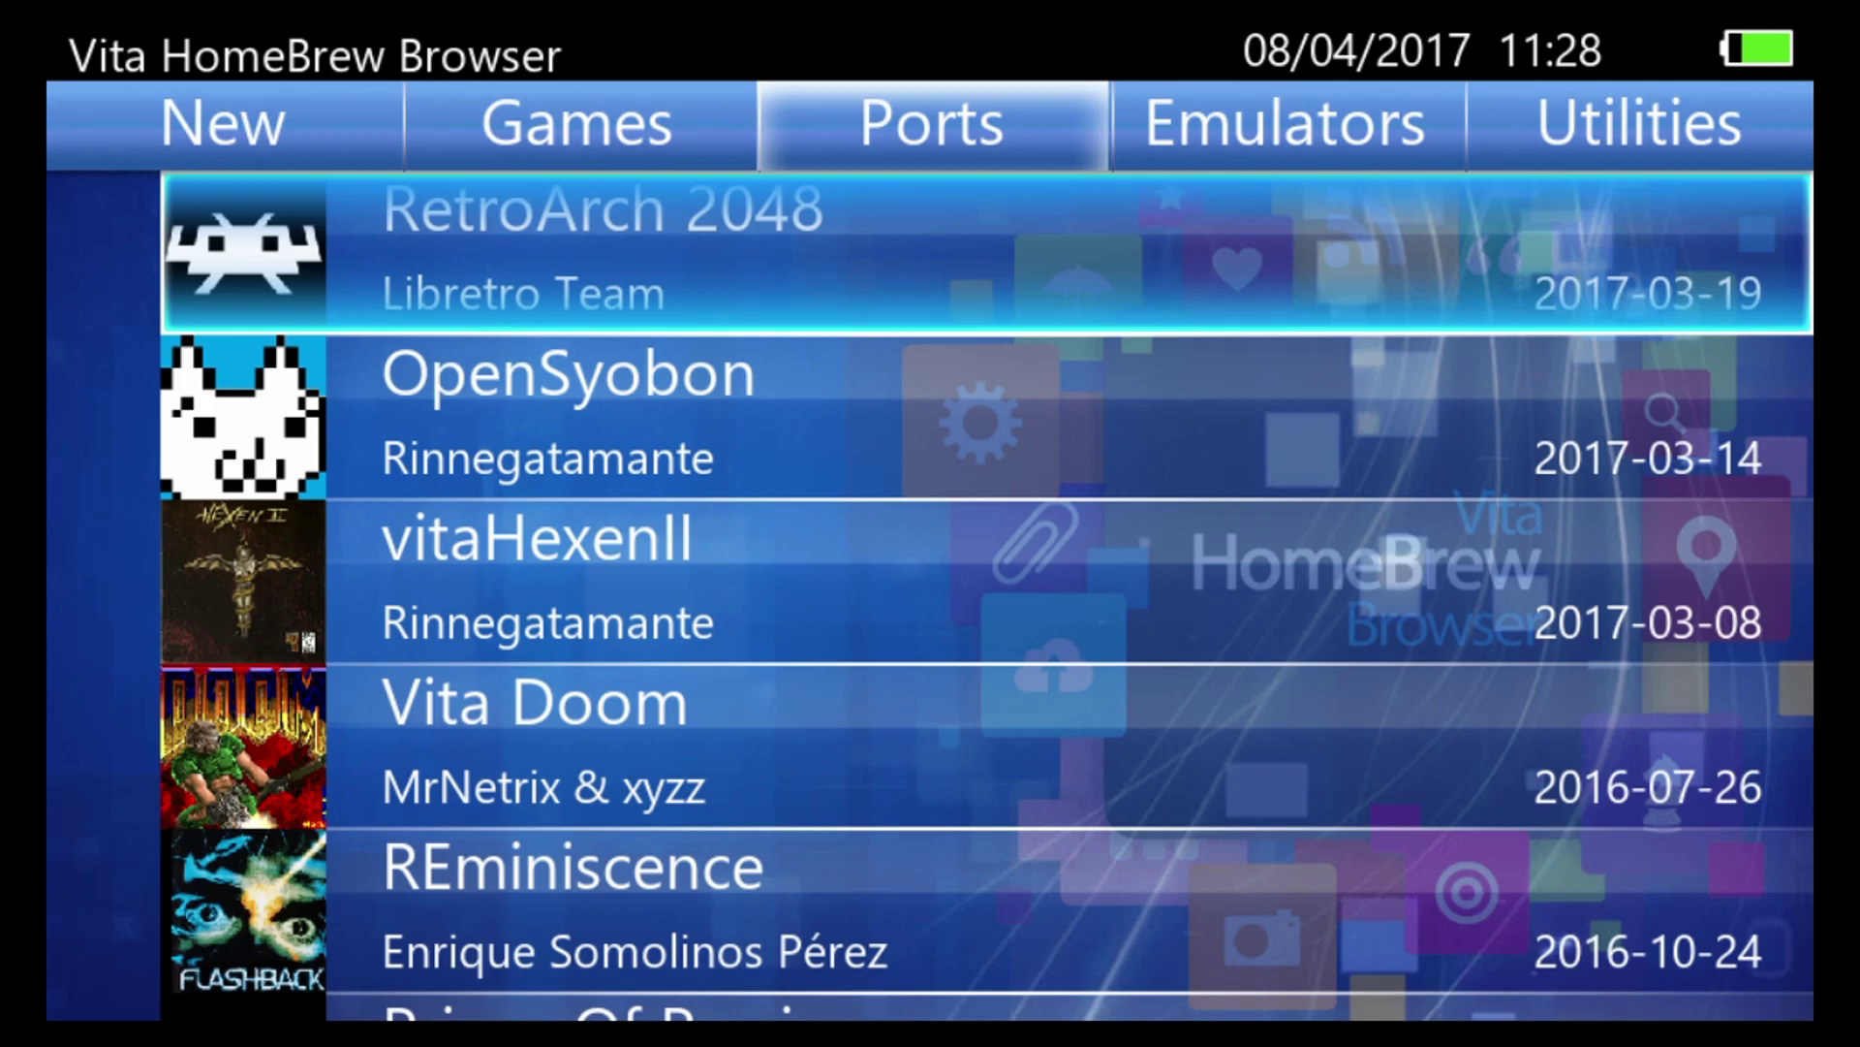
key(Down)
key(Down)
key(Down)
key(Down)
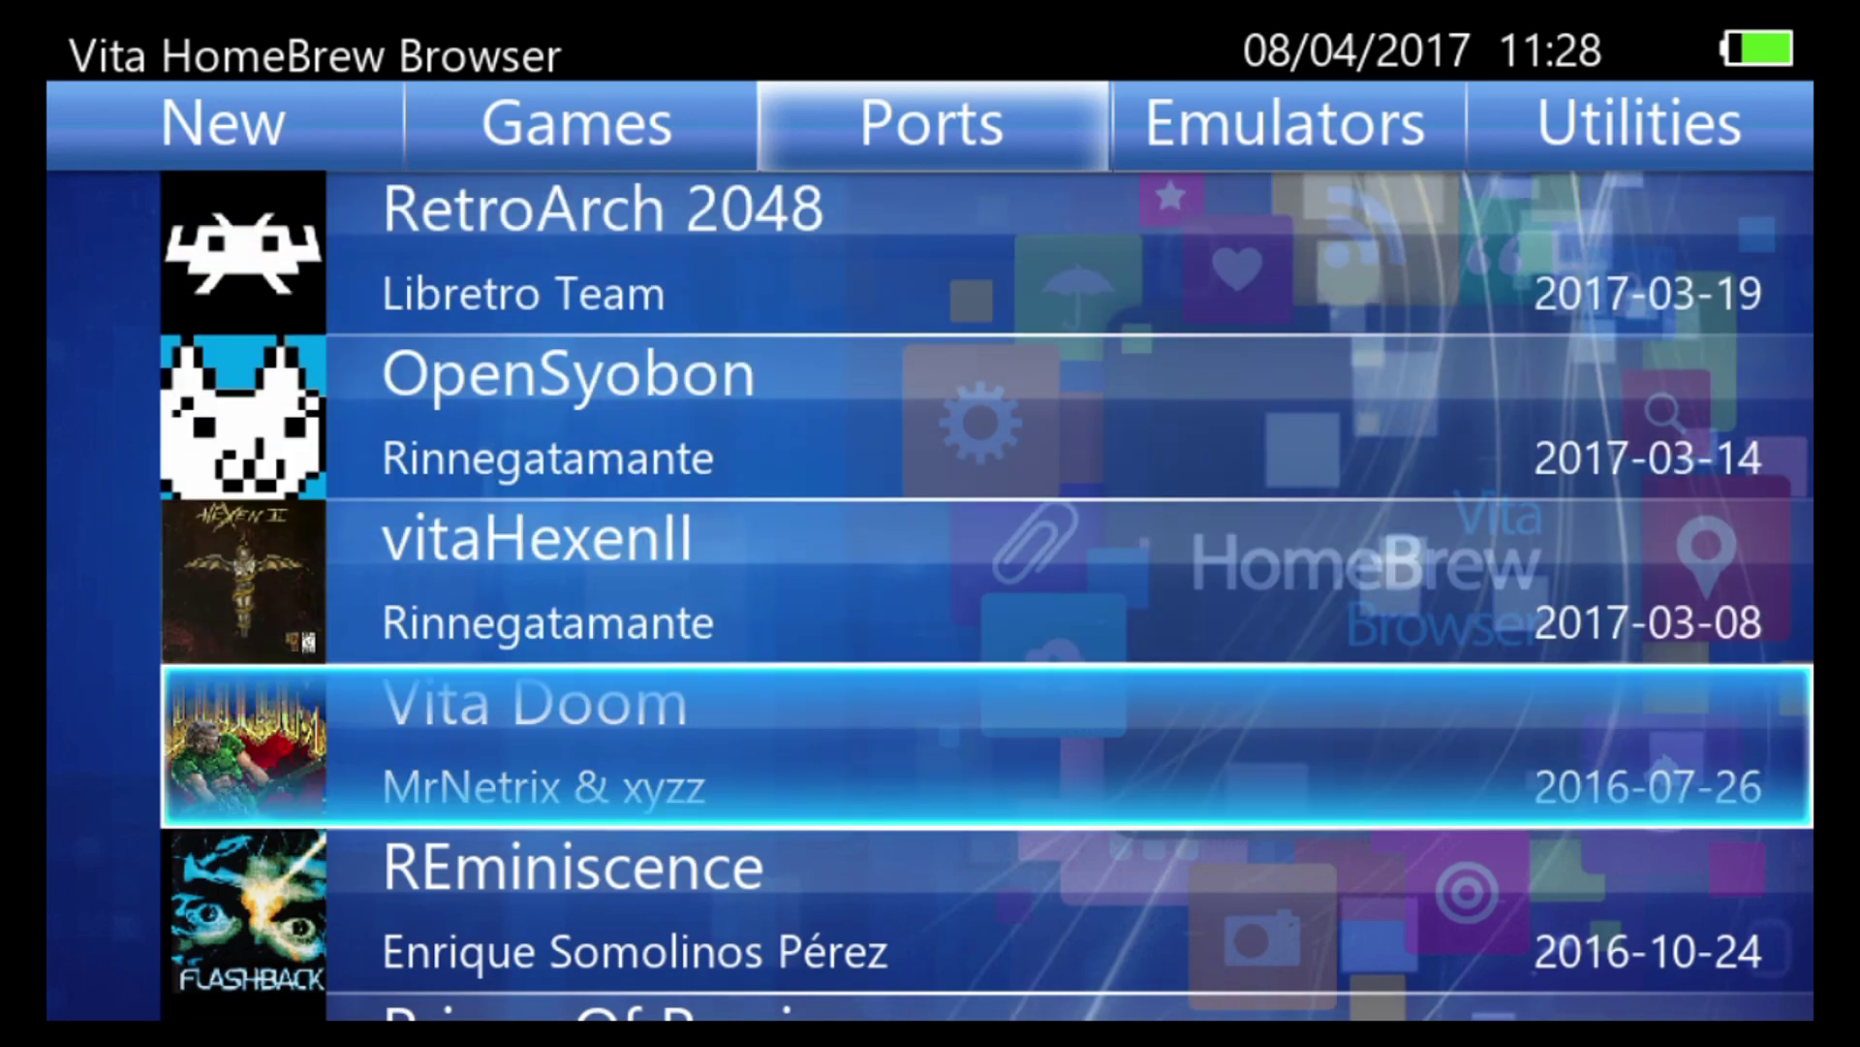
key(Down)
key(Up)
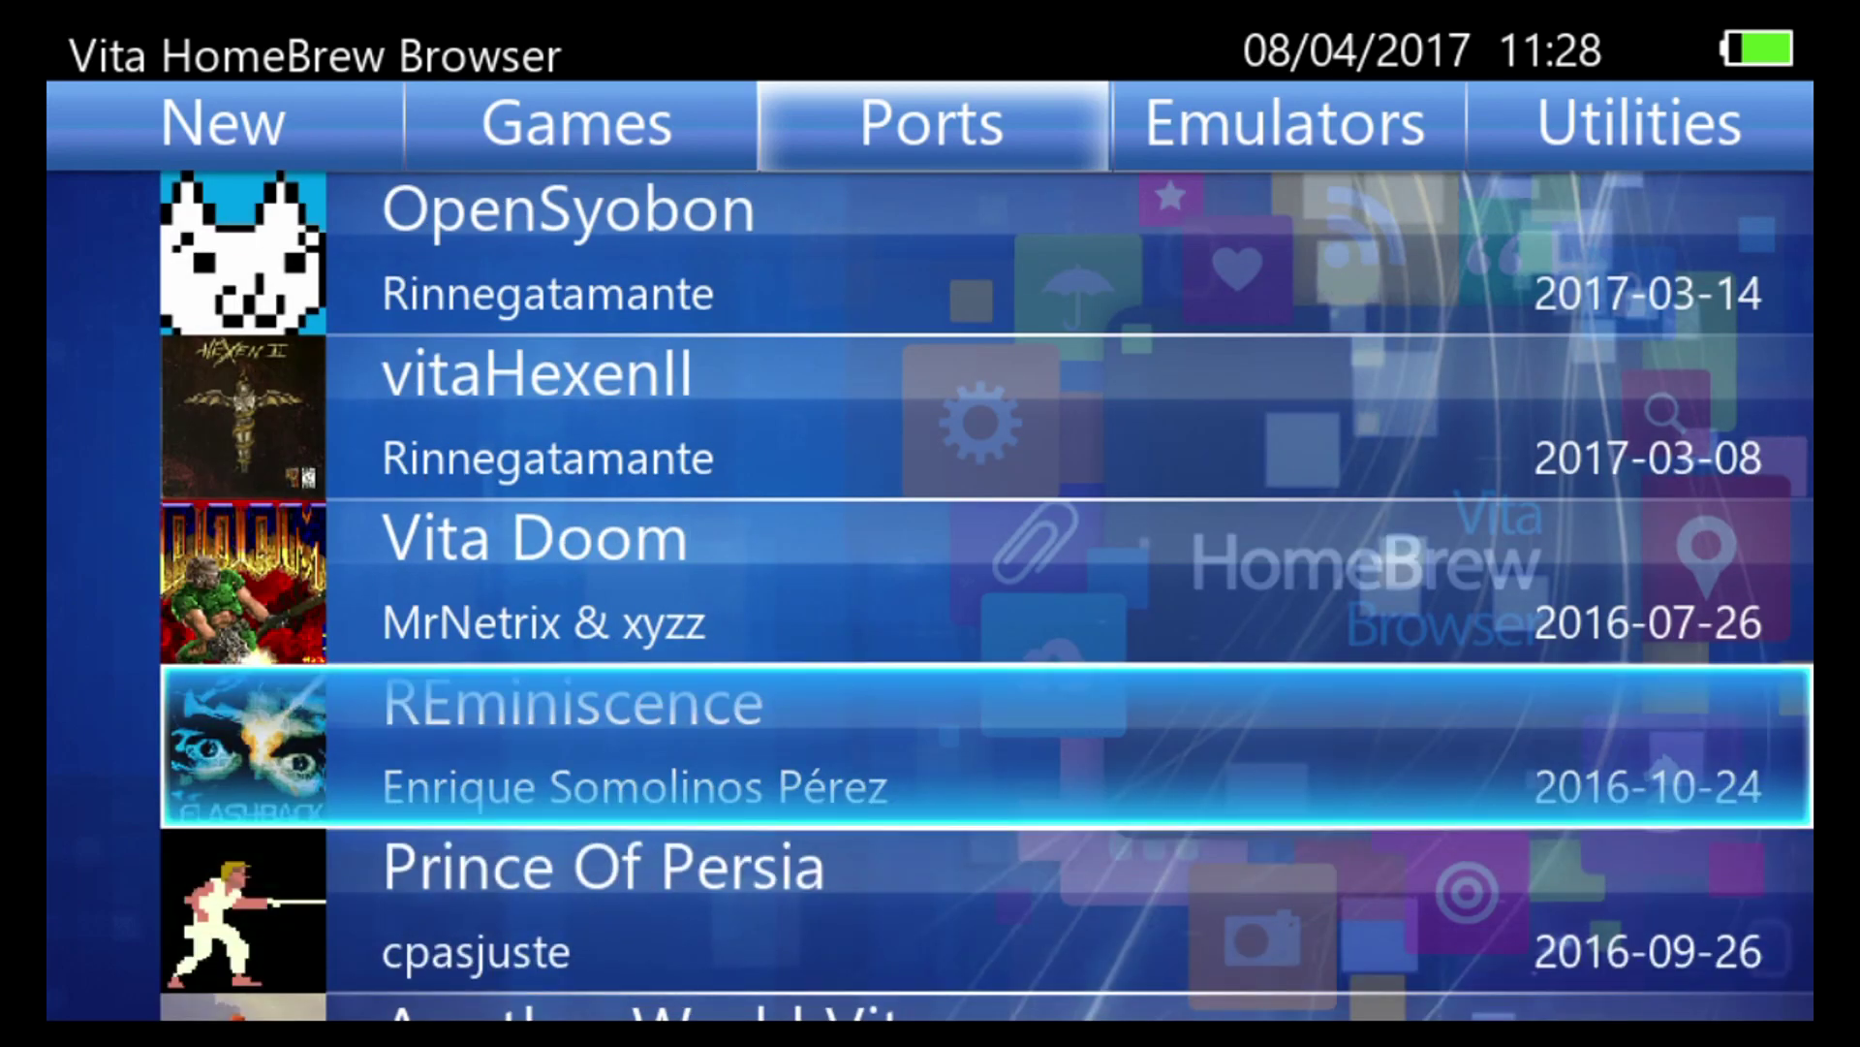
key(Down)
key(Down)
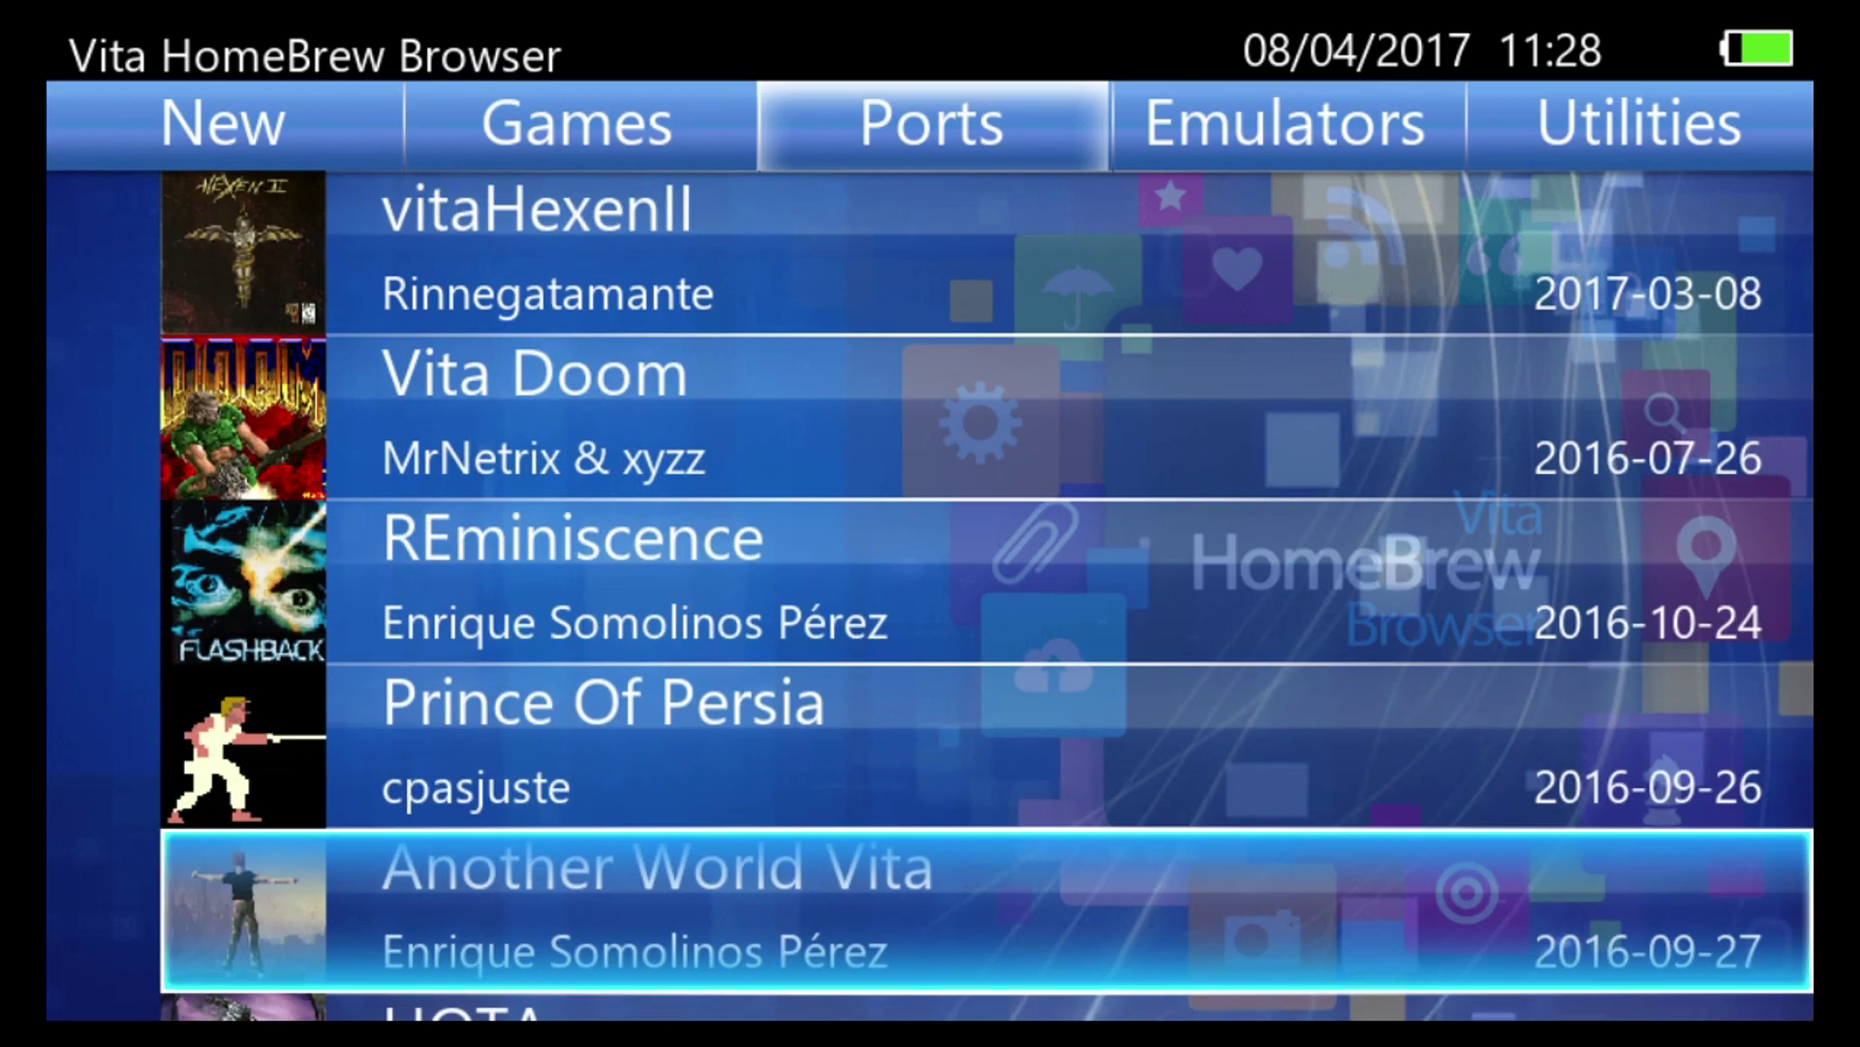
key(Down)
key(Up)
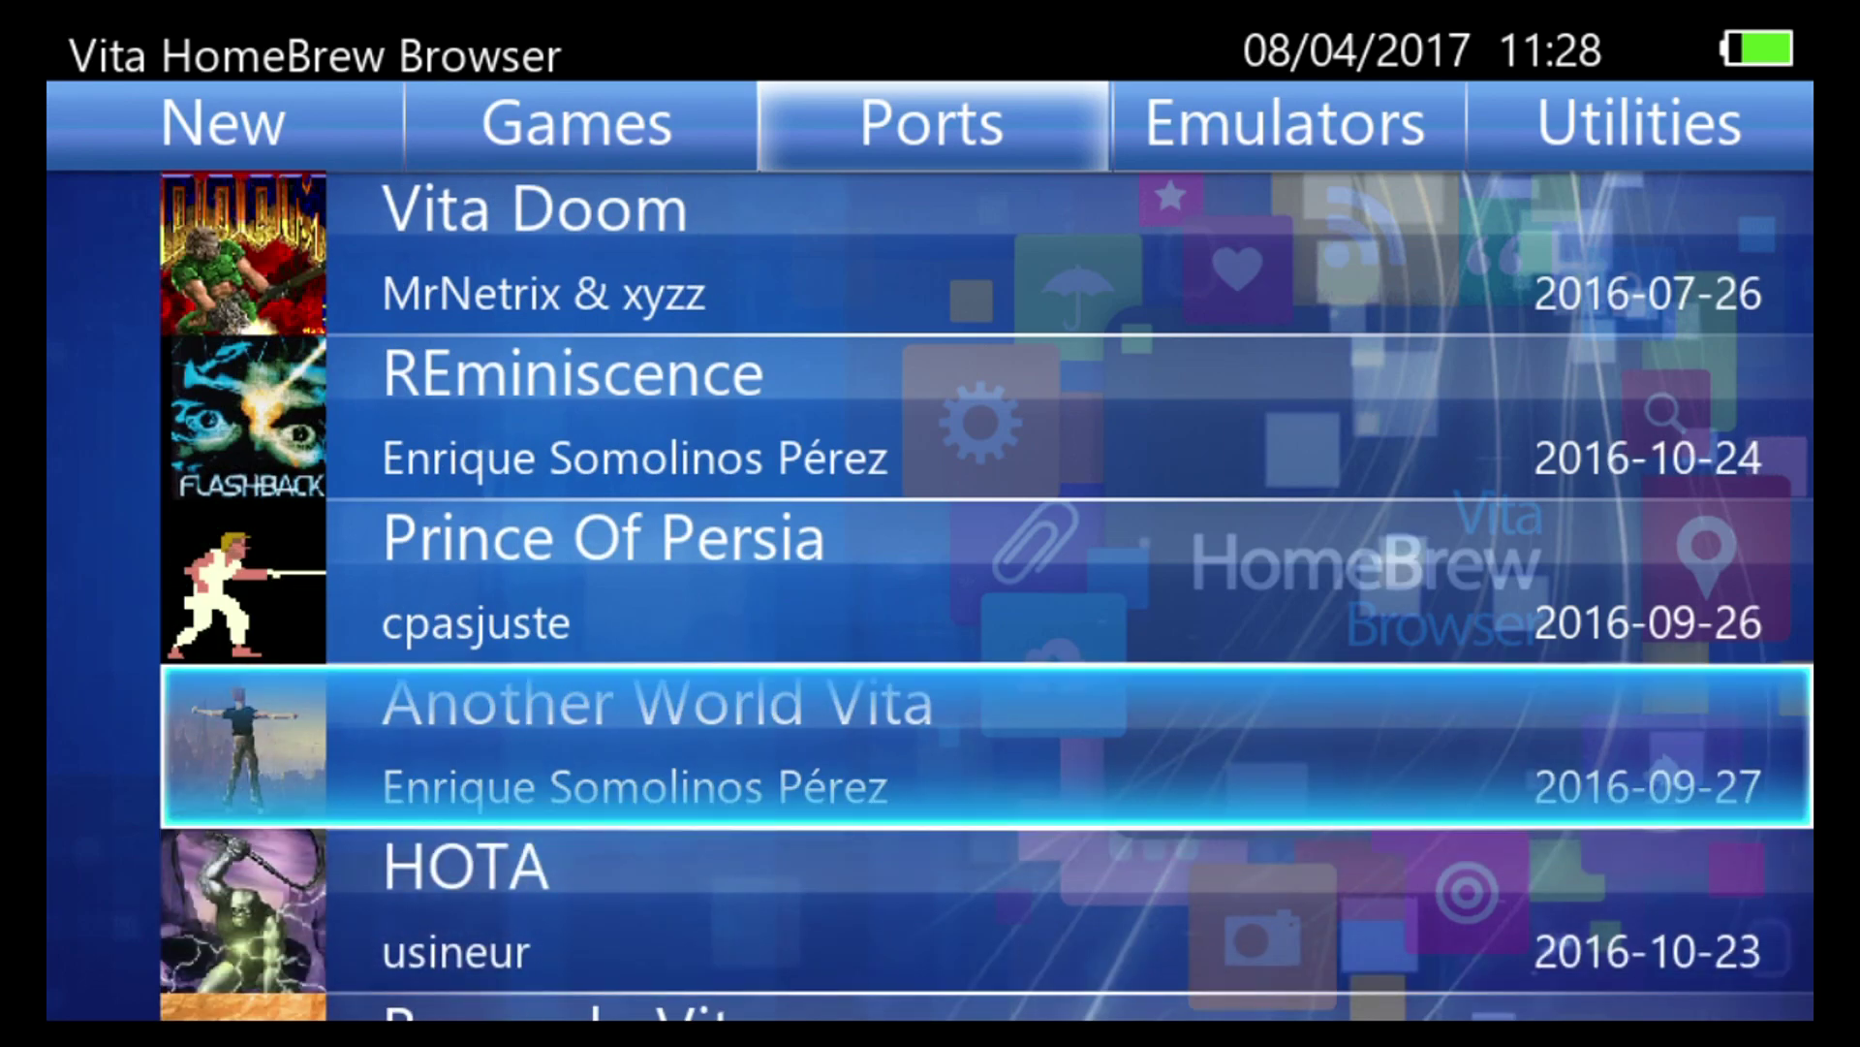
key(Down)
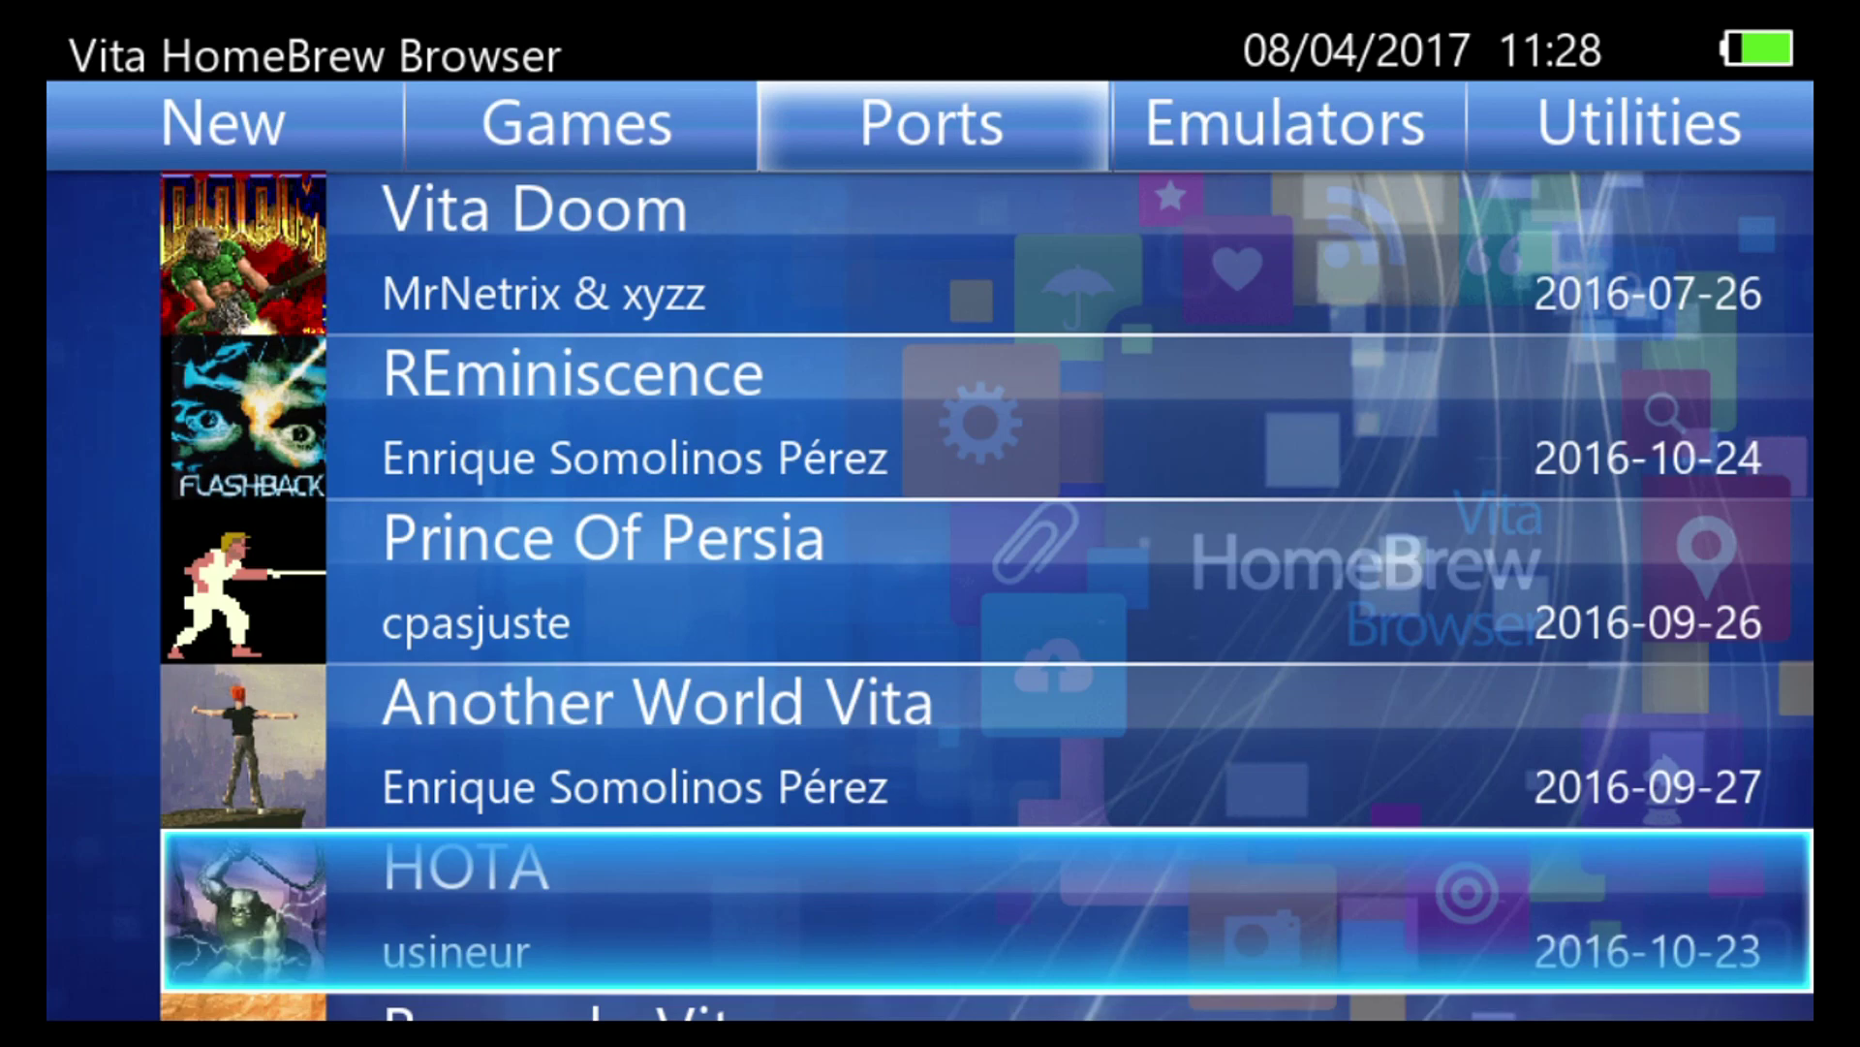
key(Down)
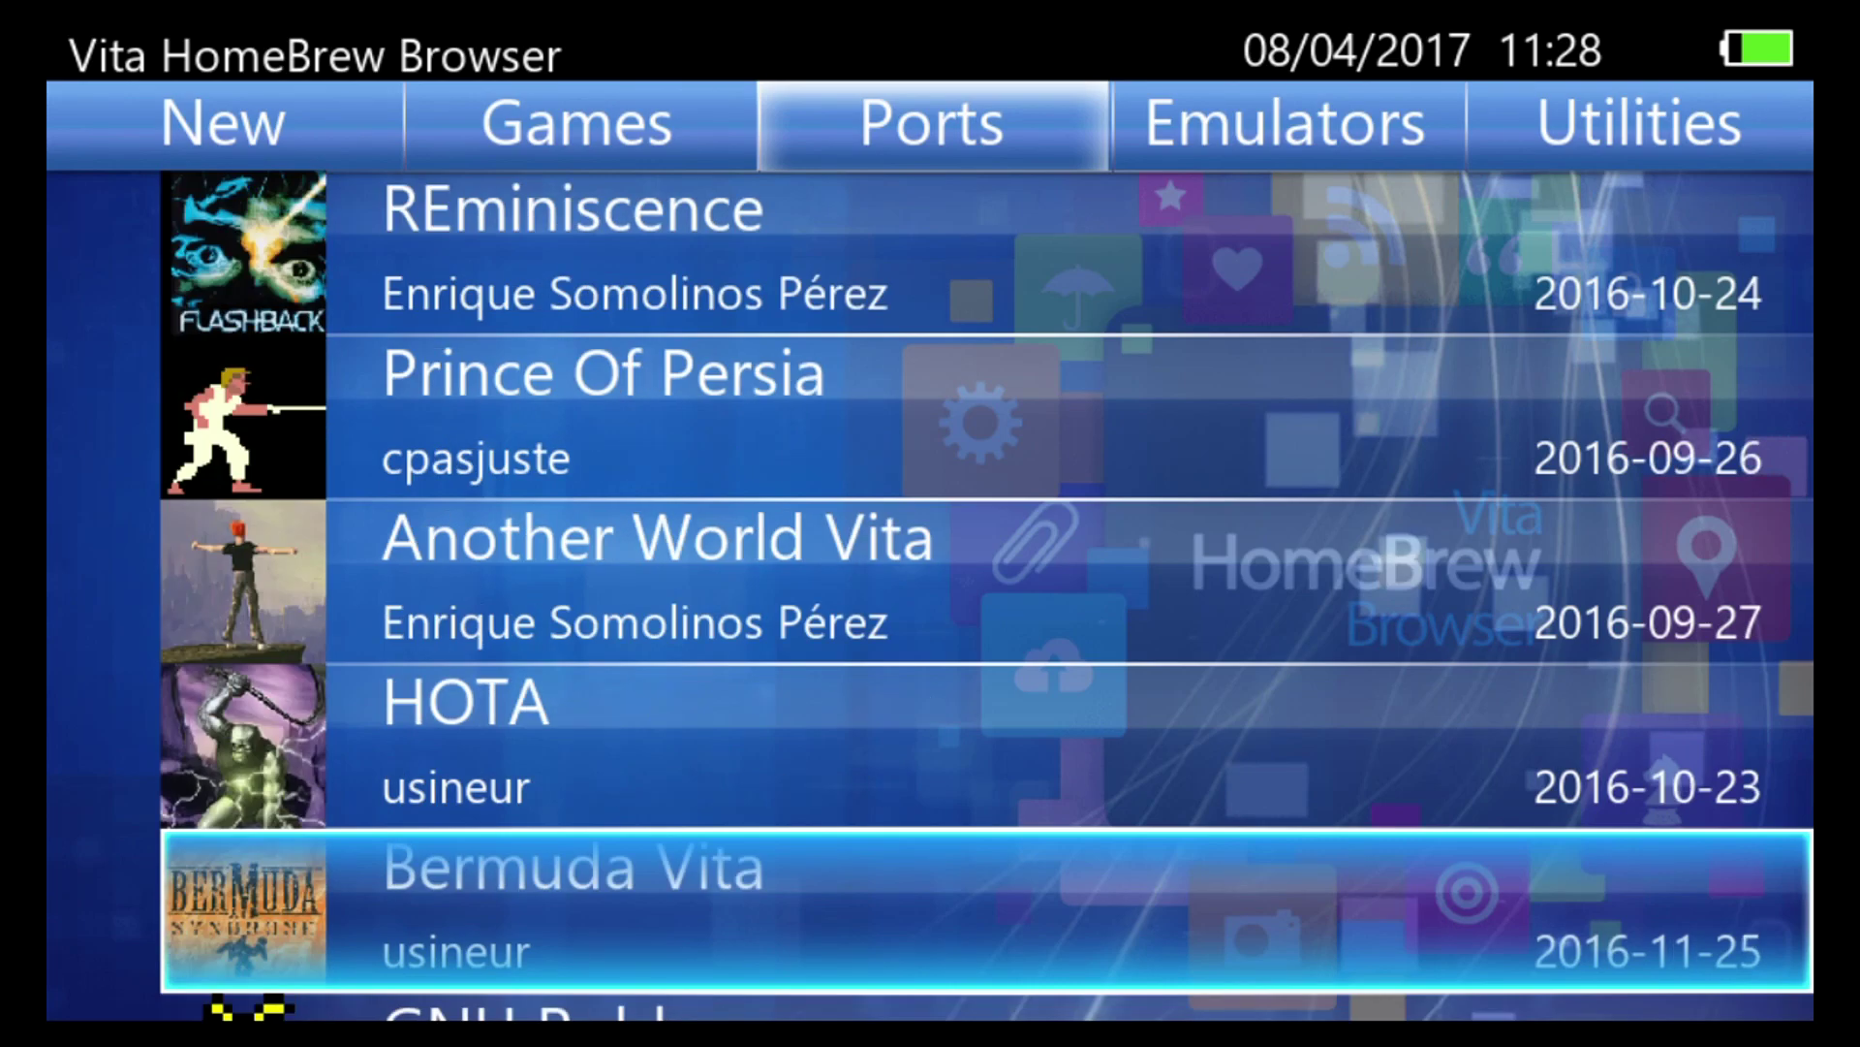
key(Down)
key(Down)
key(Down)
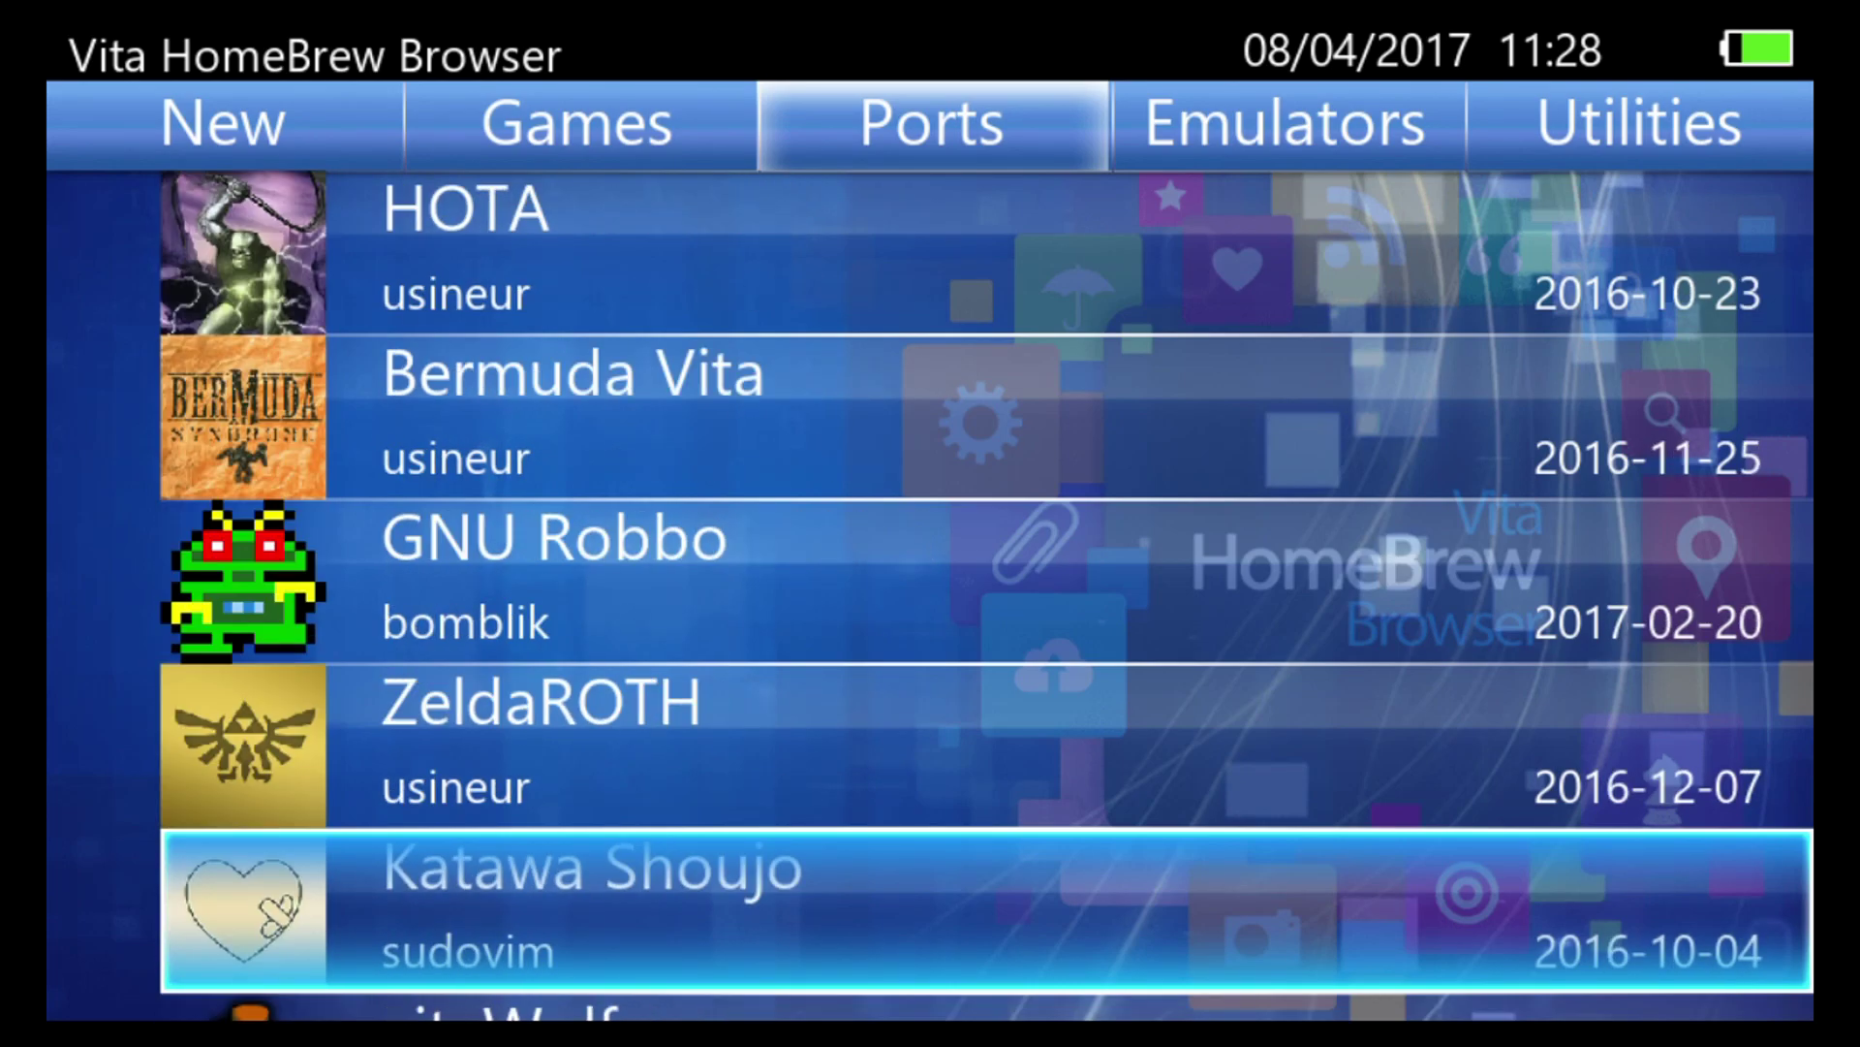
key(Down)
key(Up)
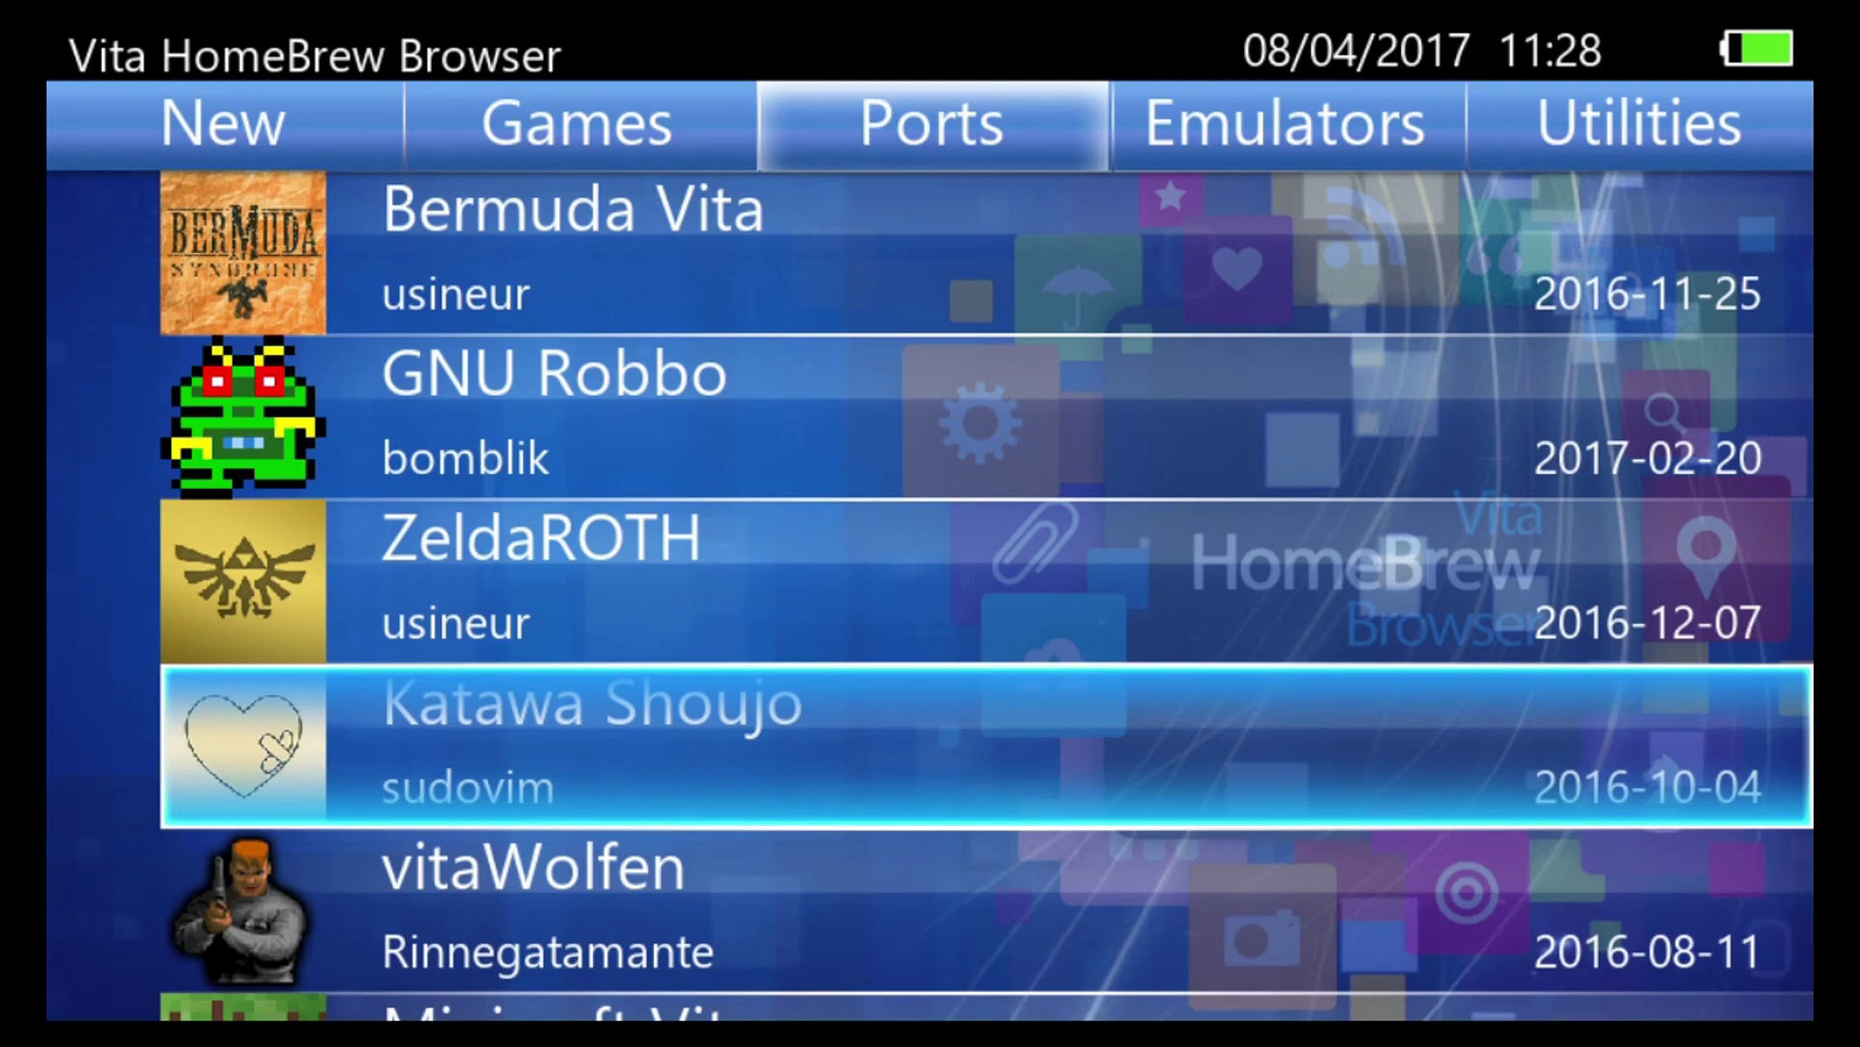
key(Down)
key(Down)
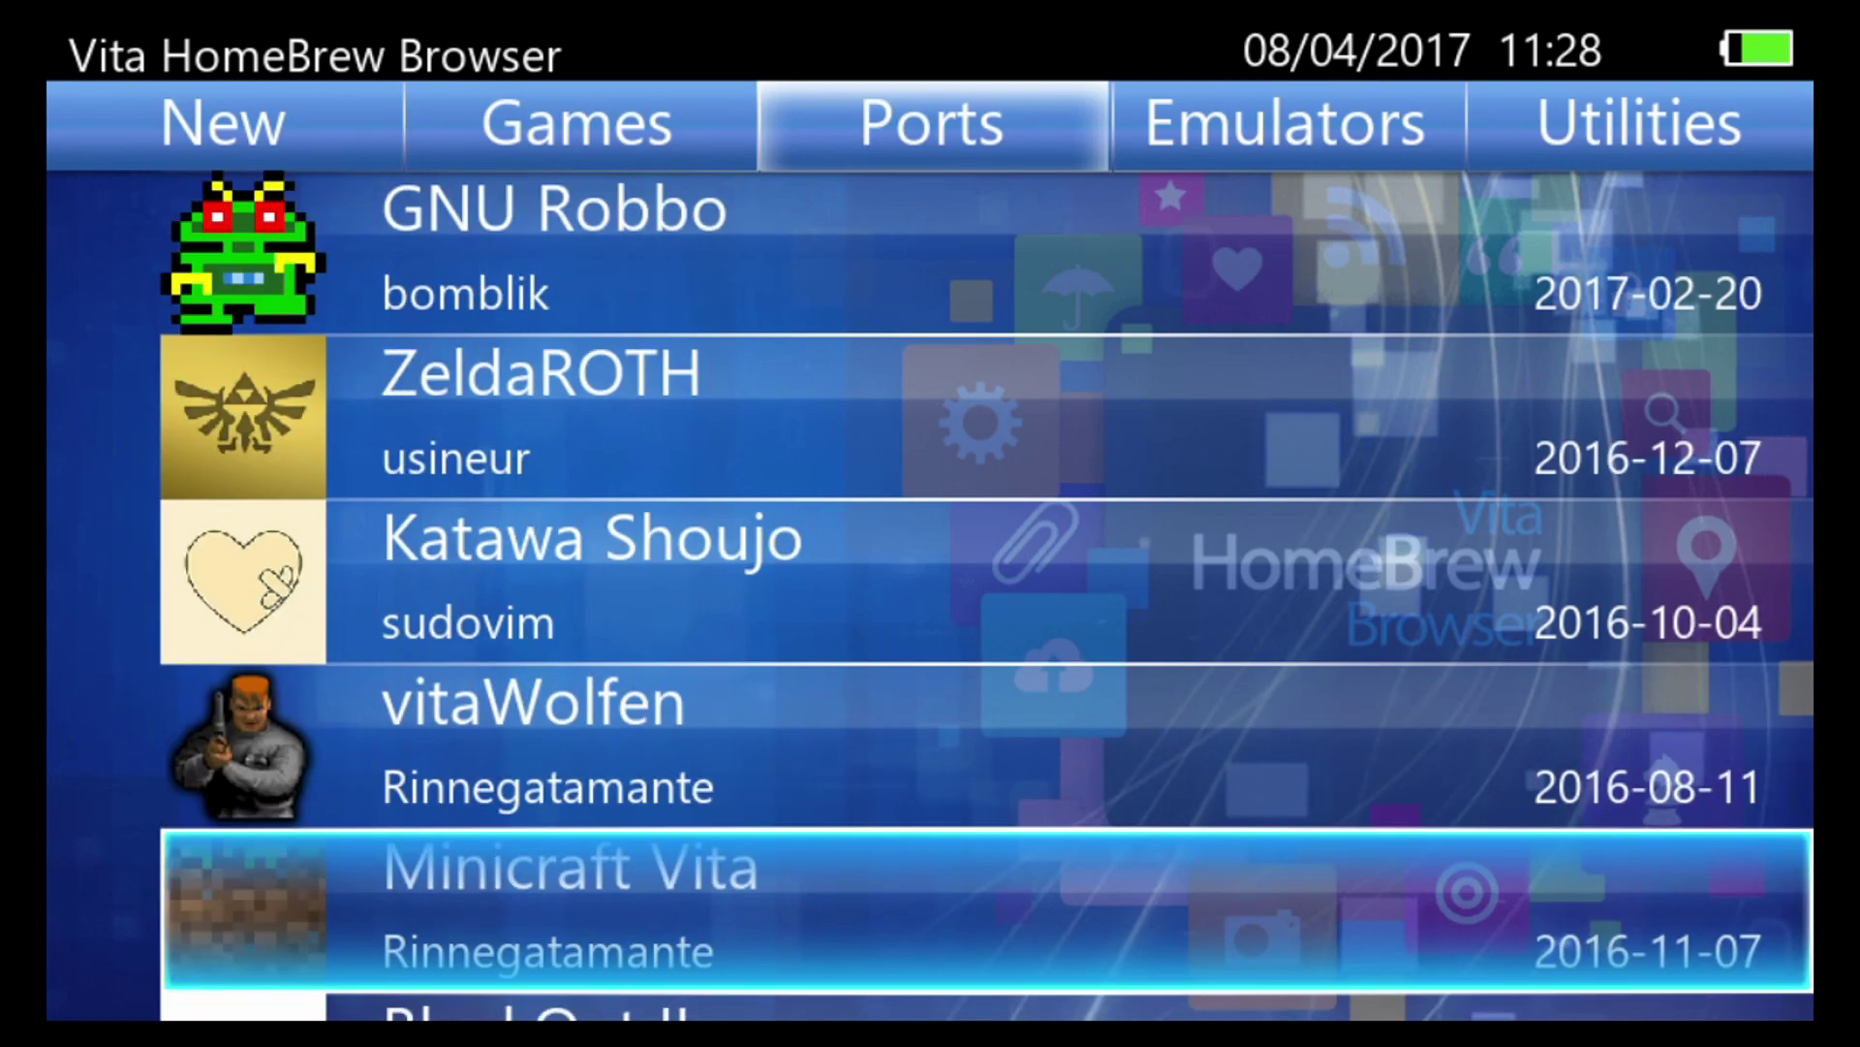
key(Down)
key(Down)
key(Down)
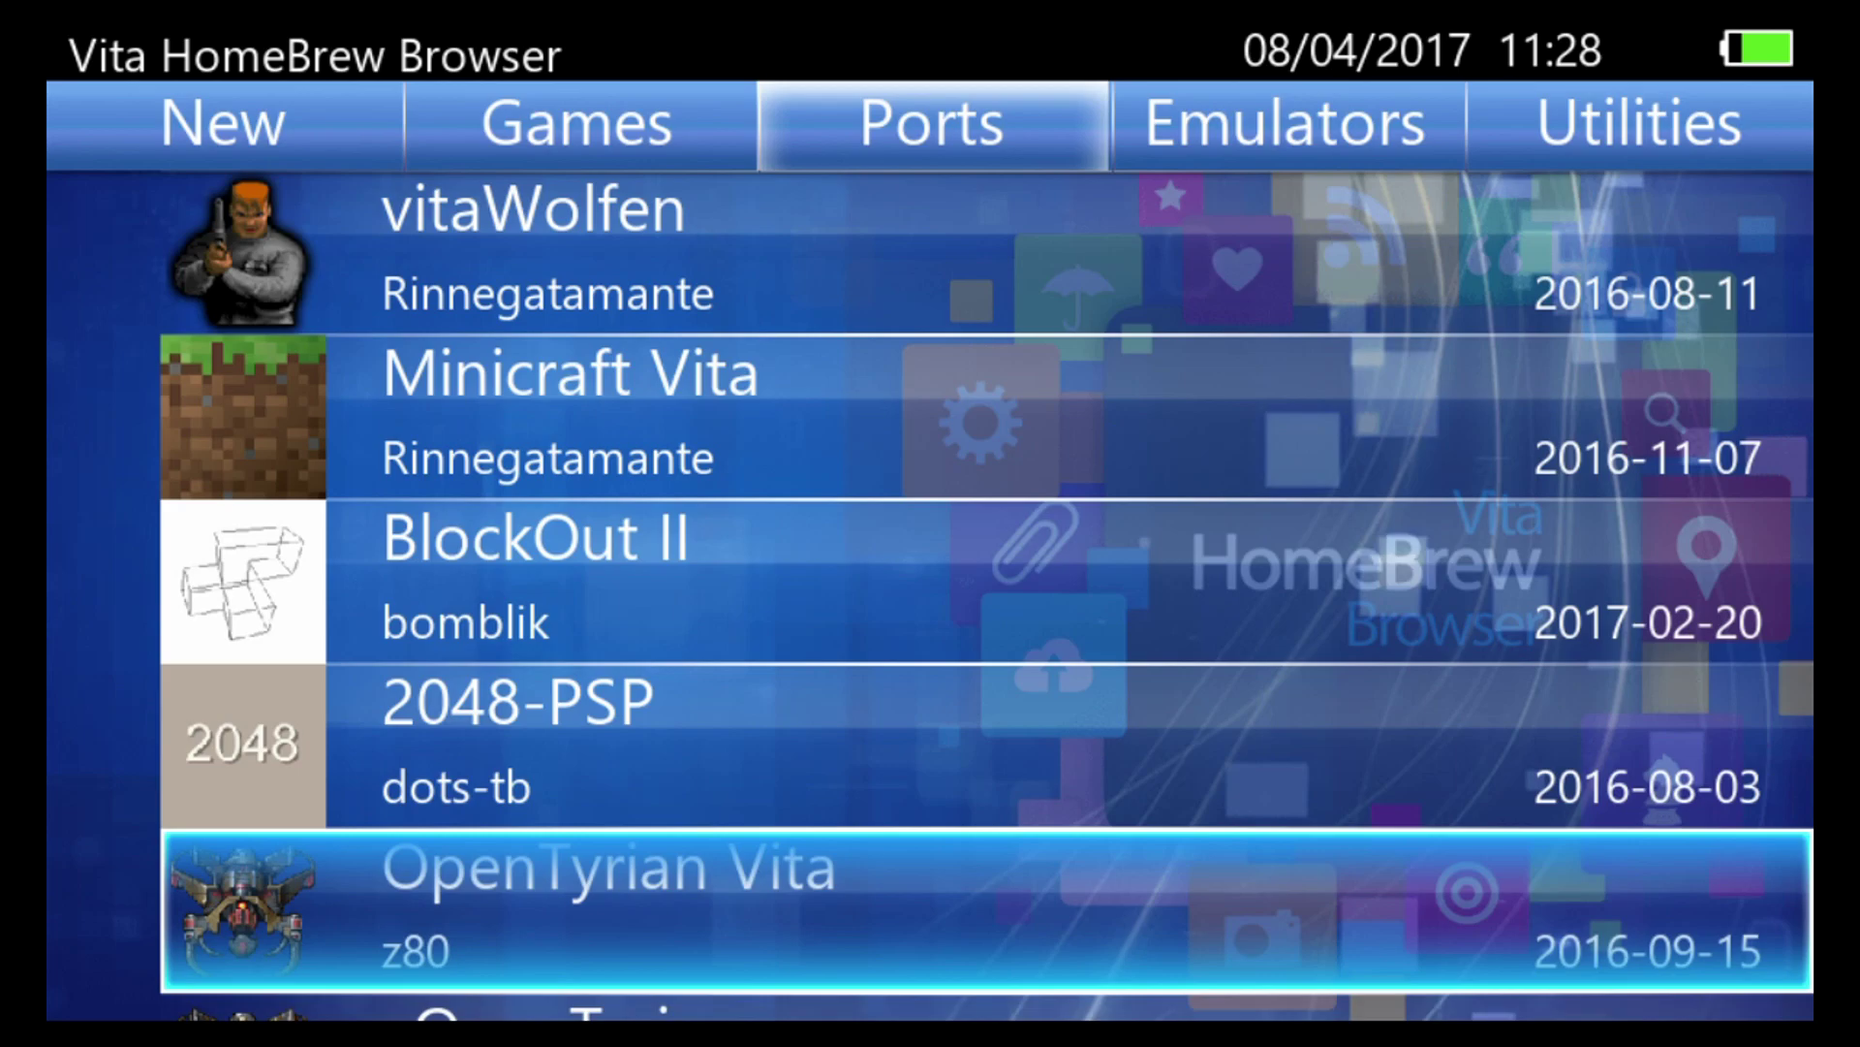
key(Down)
key(Down)
key(Down)
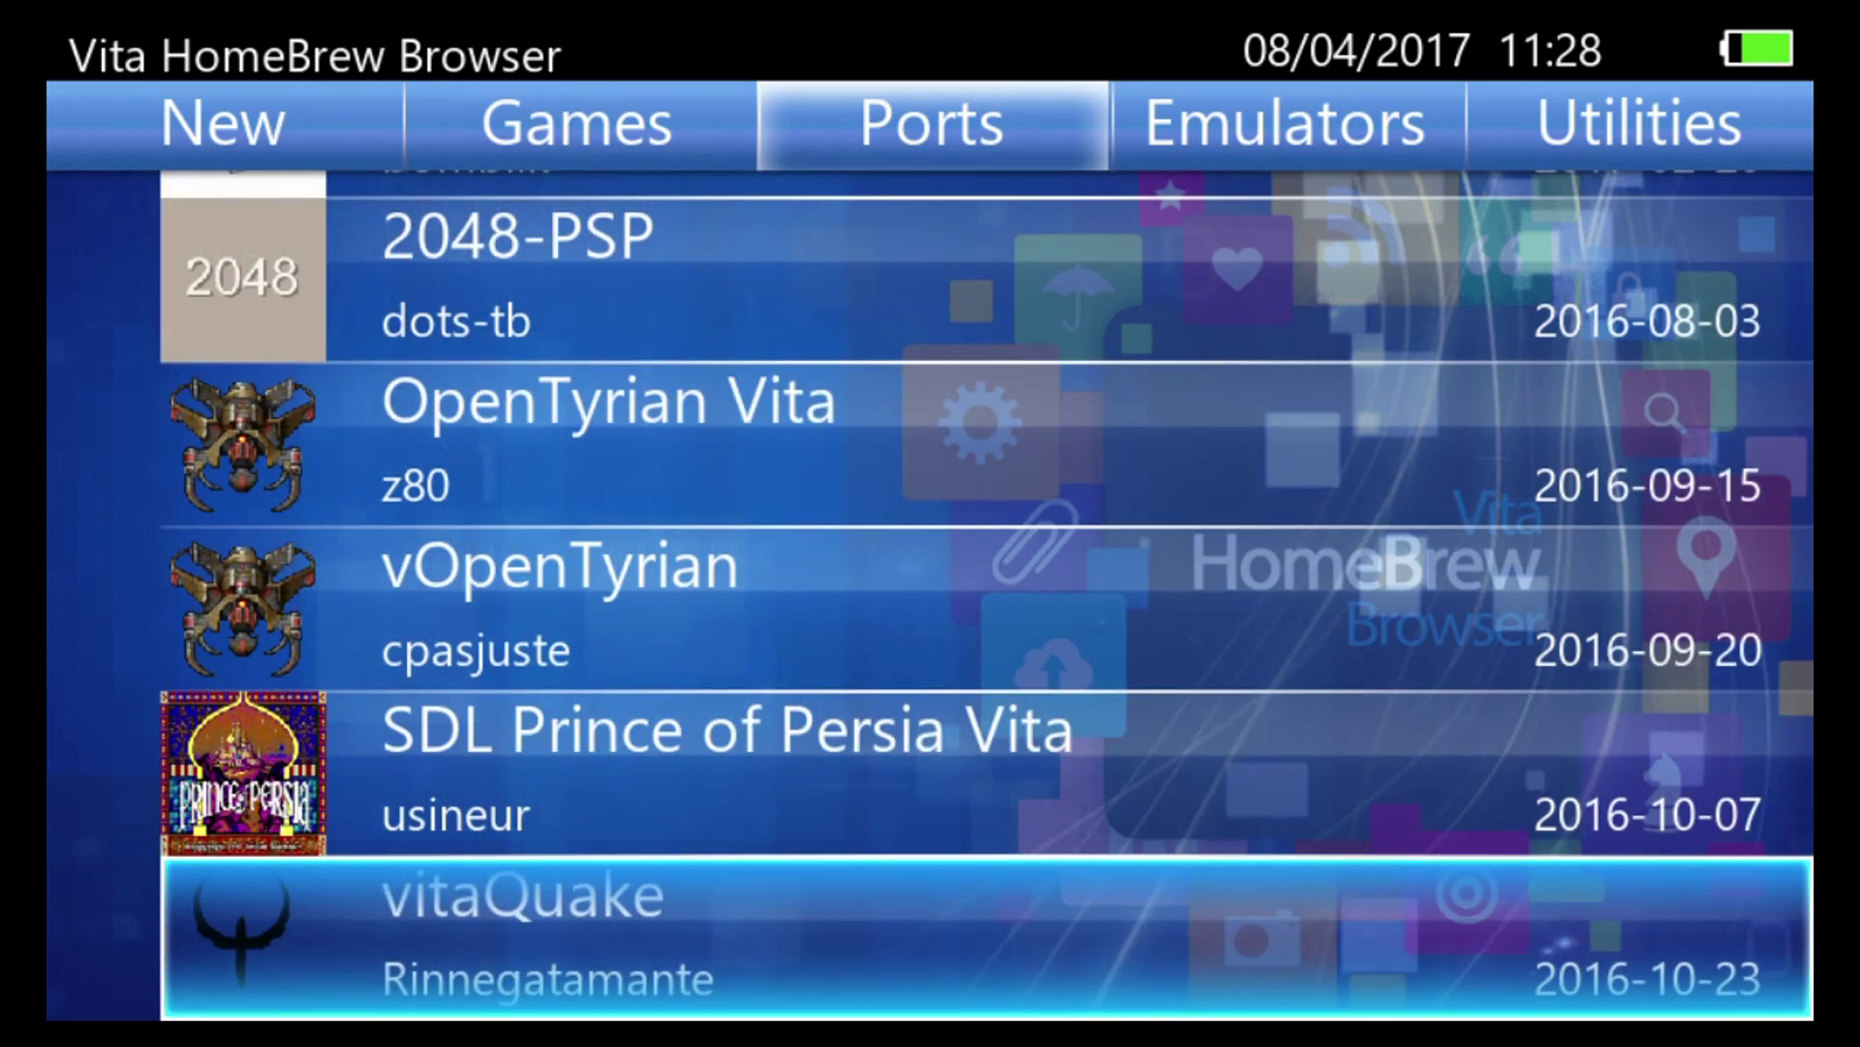
key(Up)
key(Up)
key(Up)
key(Up)
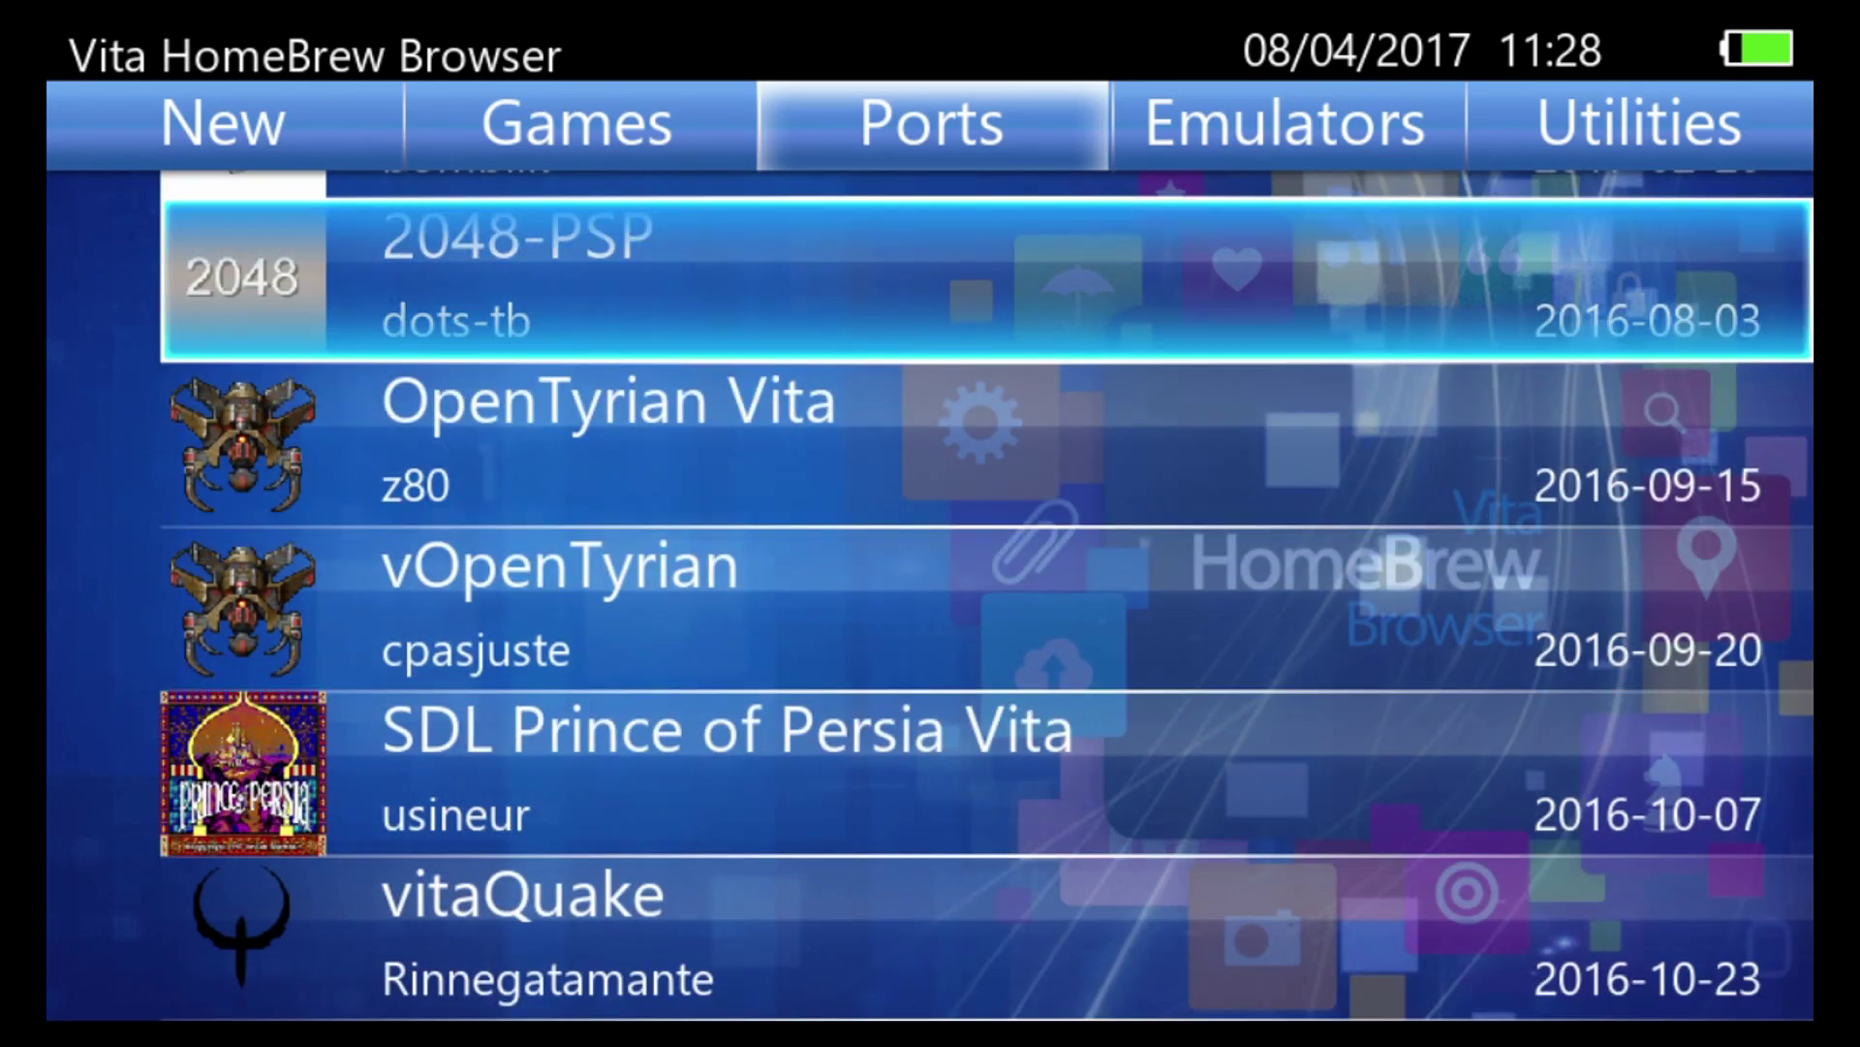
key(Up)
key(Up)
key(Up)
key(Up)
key(Up)
key(Up)
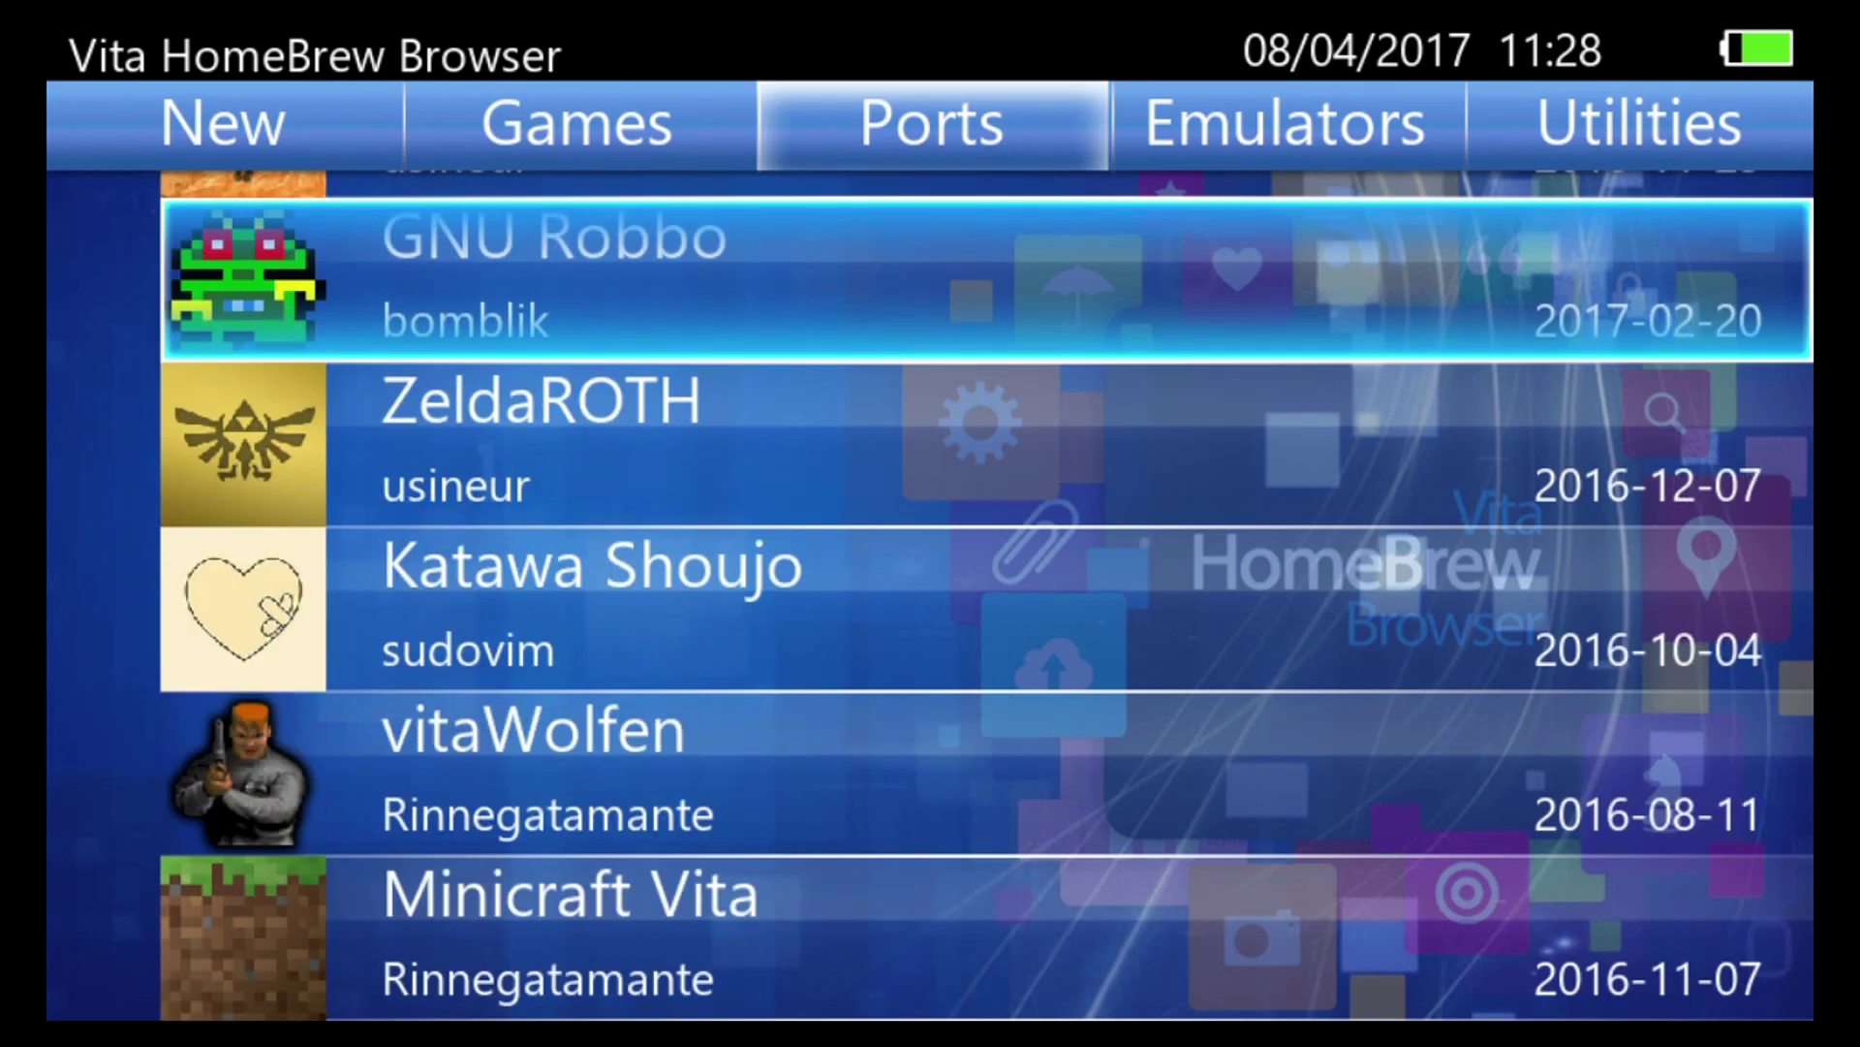
Look through the available emulators in the Emulators category down to EasyRPG Player at the end of the list
key(Right)
key(Down)
key(Down)
key(Down)
key(Down)
key(Down)
key(Down)
key(Down)
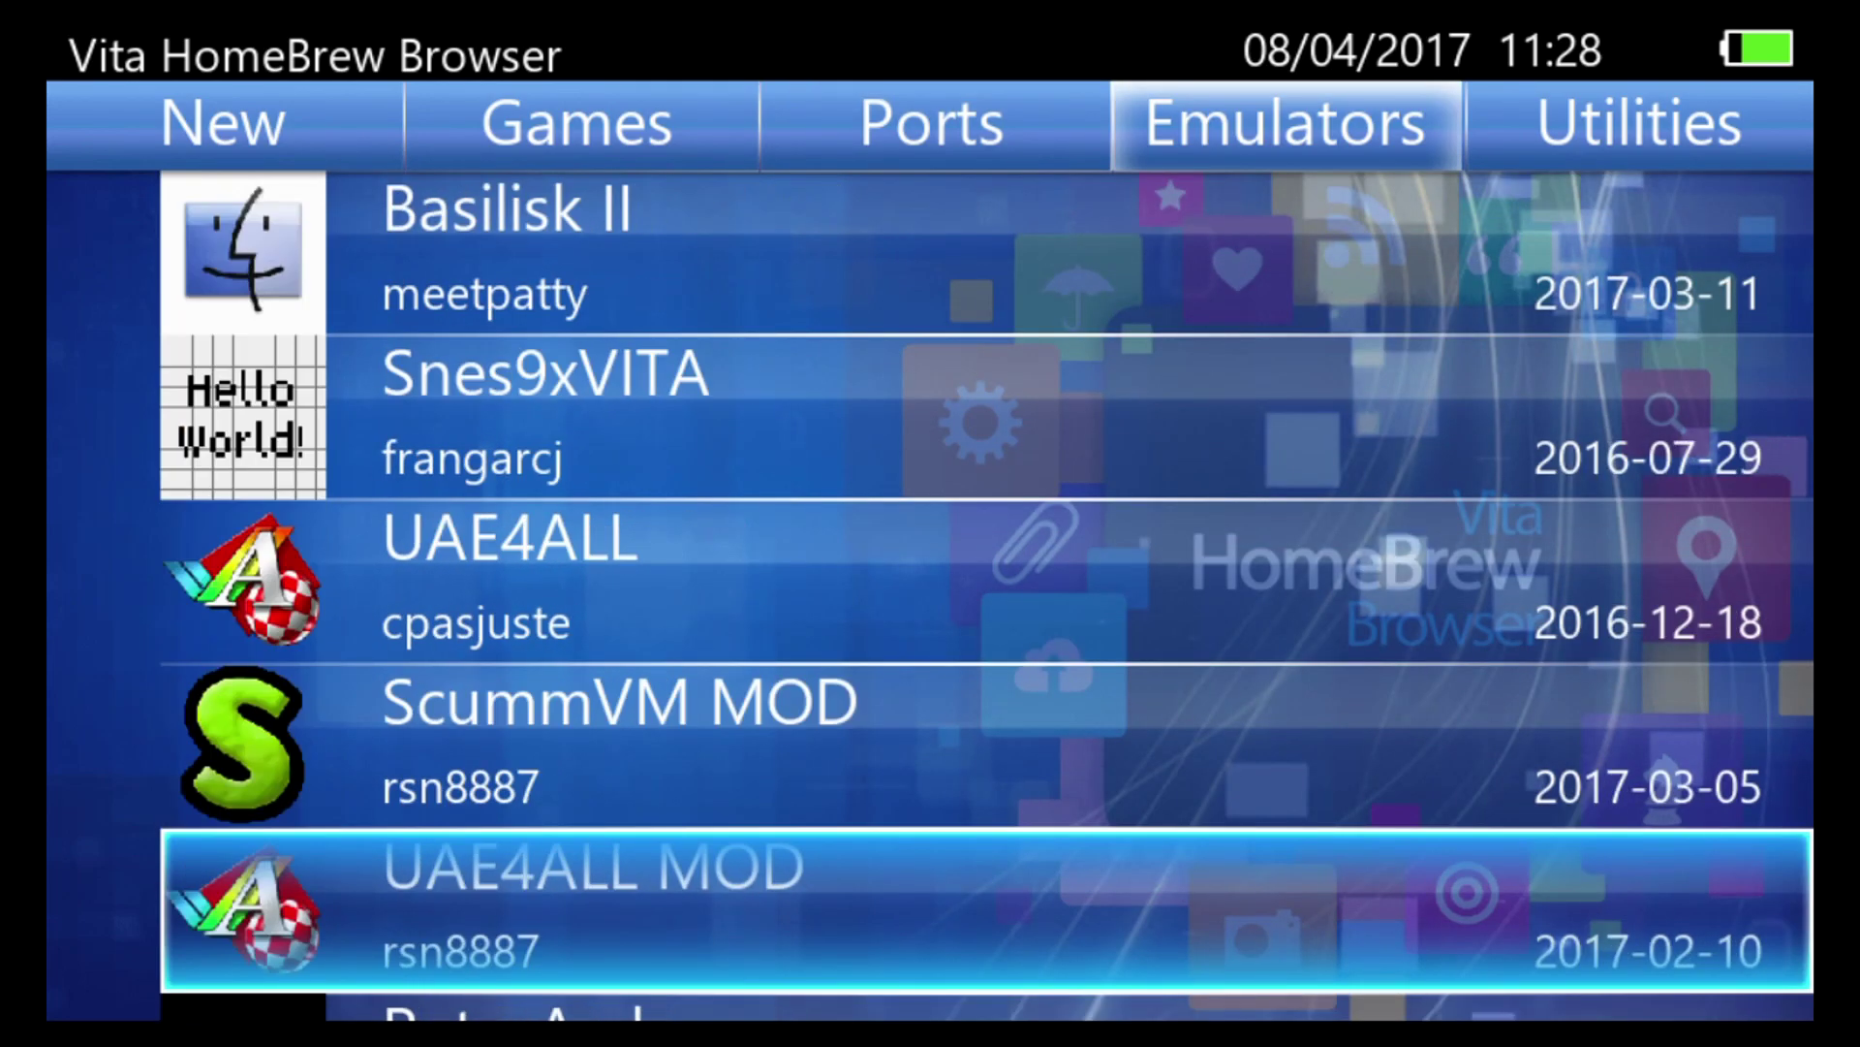
key(Down)
key(Down)
key(Down)
key(Down)
key(Down)
key(Down)
key(Down)
key(Down)
key(Down)
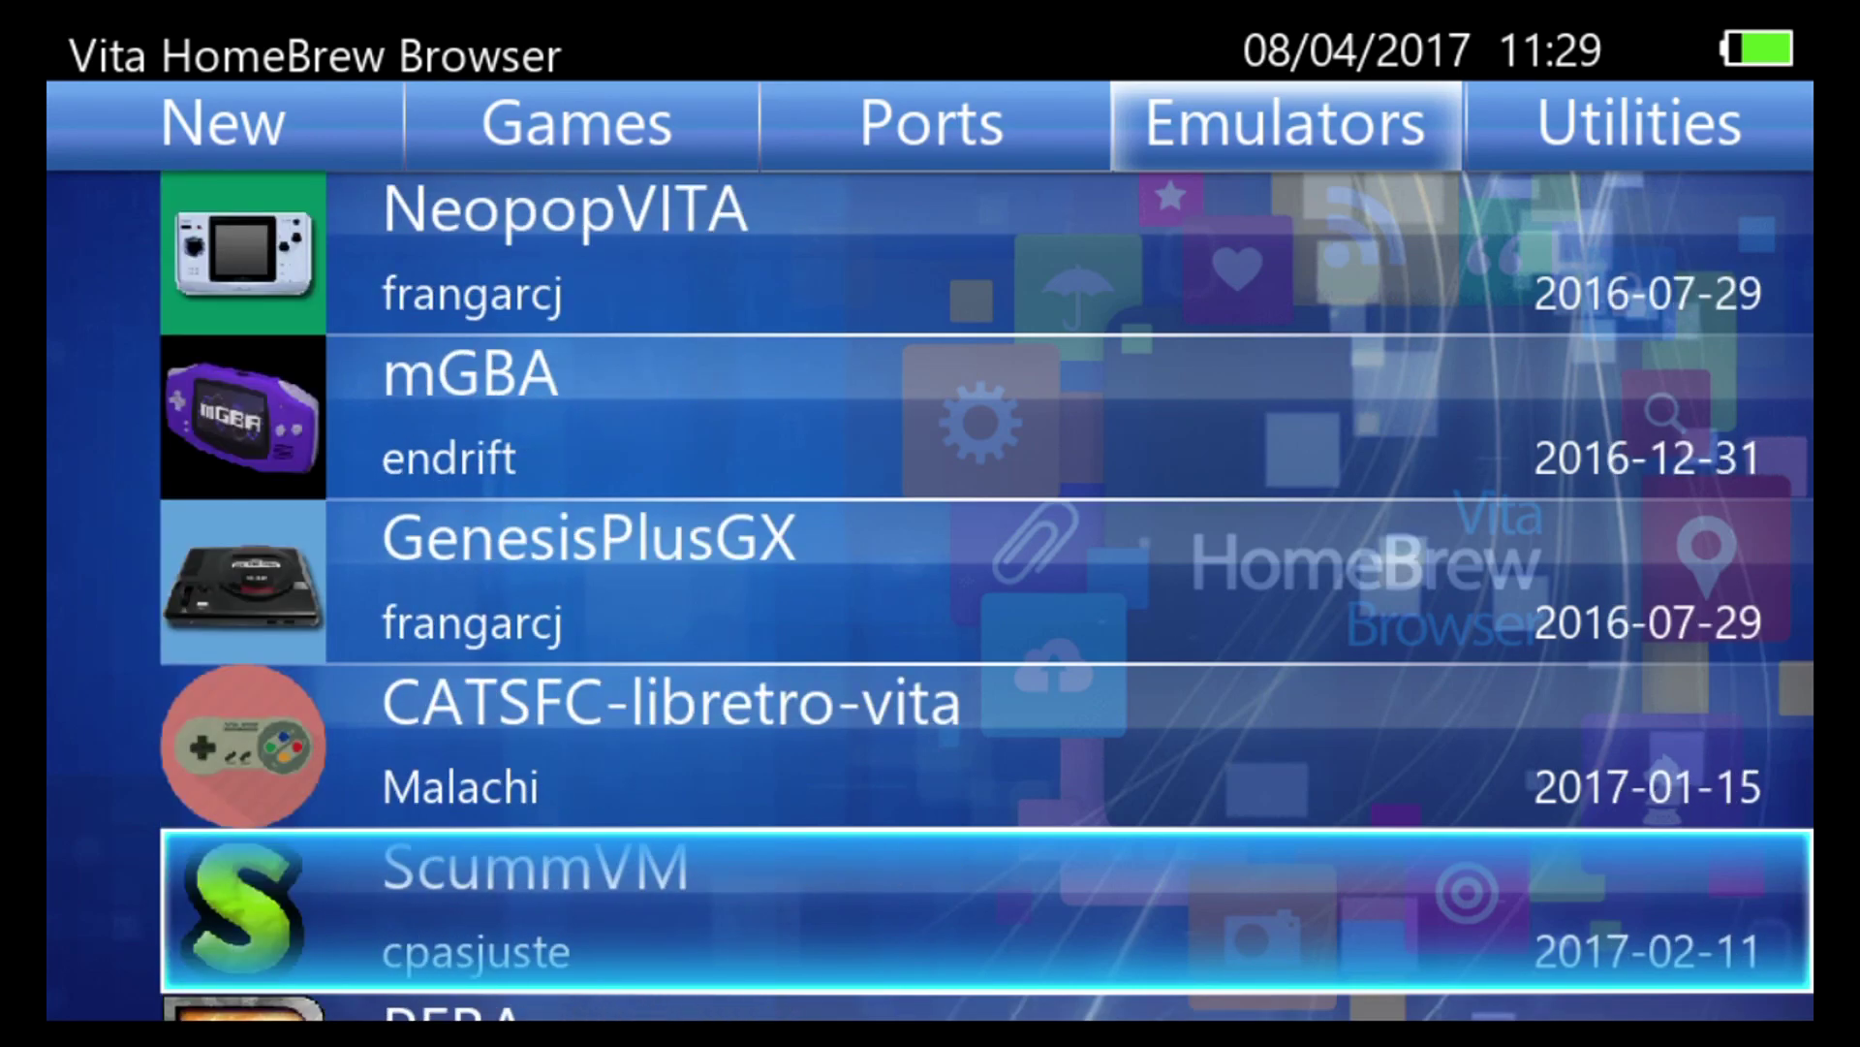
key(Down)
key(Down)
key(Down)
key(Down)
key(Down)
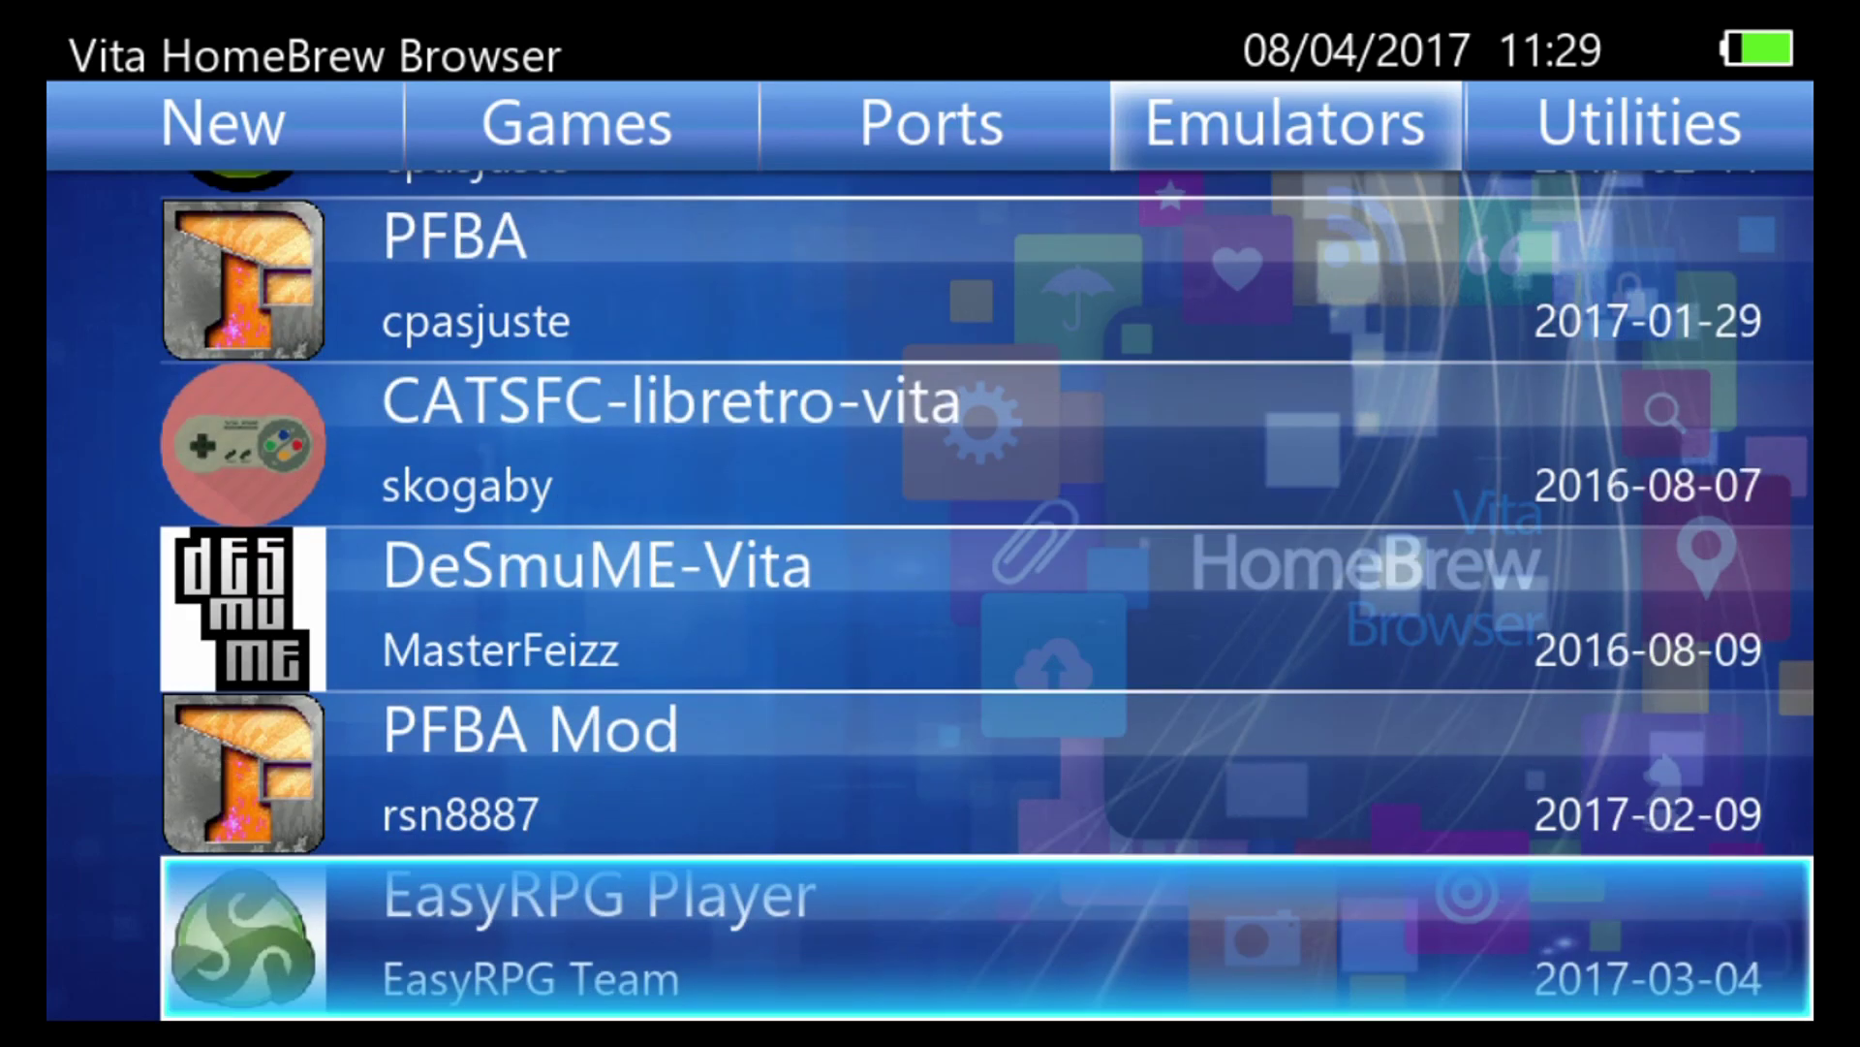
key(Up)
key(Up)
key(Up)
key(Up)
key(Up)
key(Up)
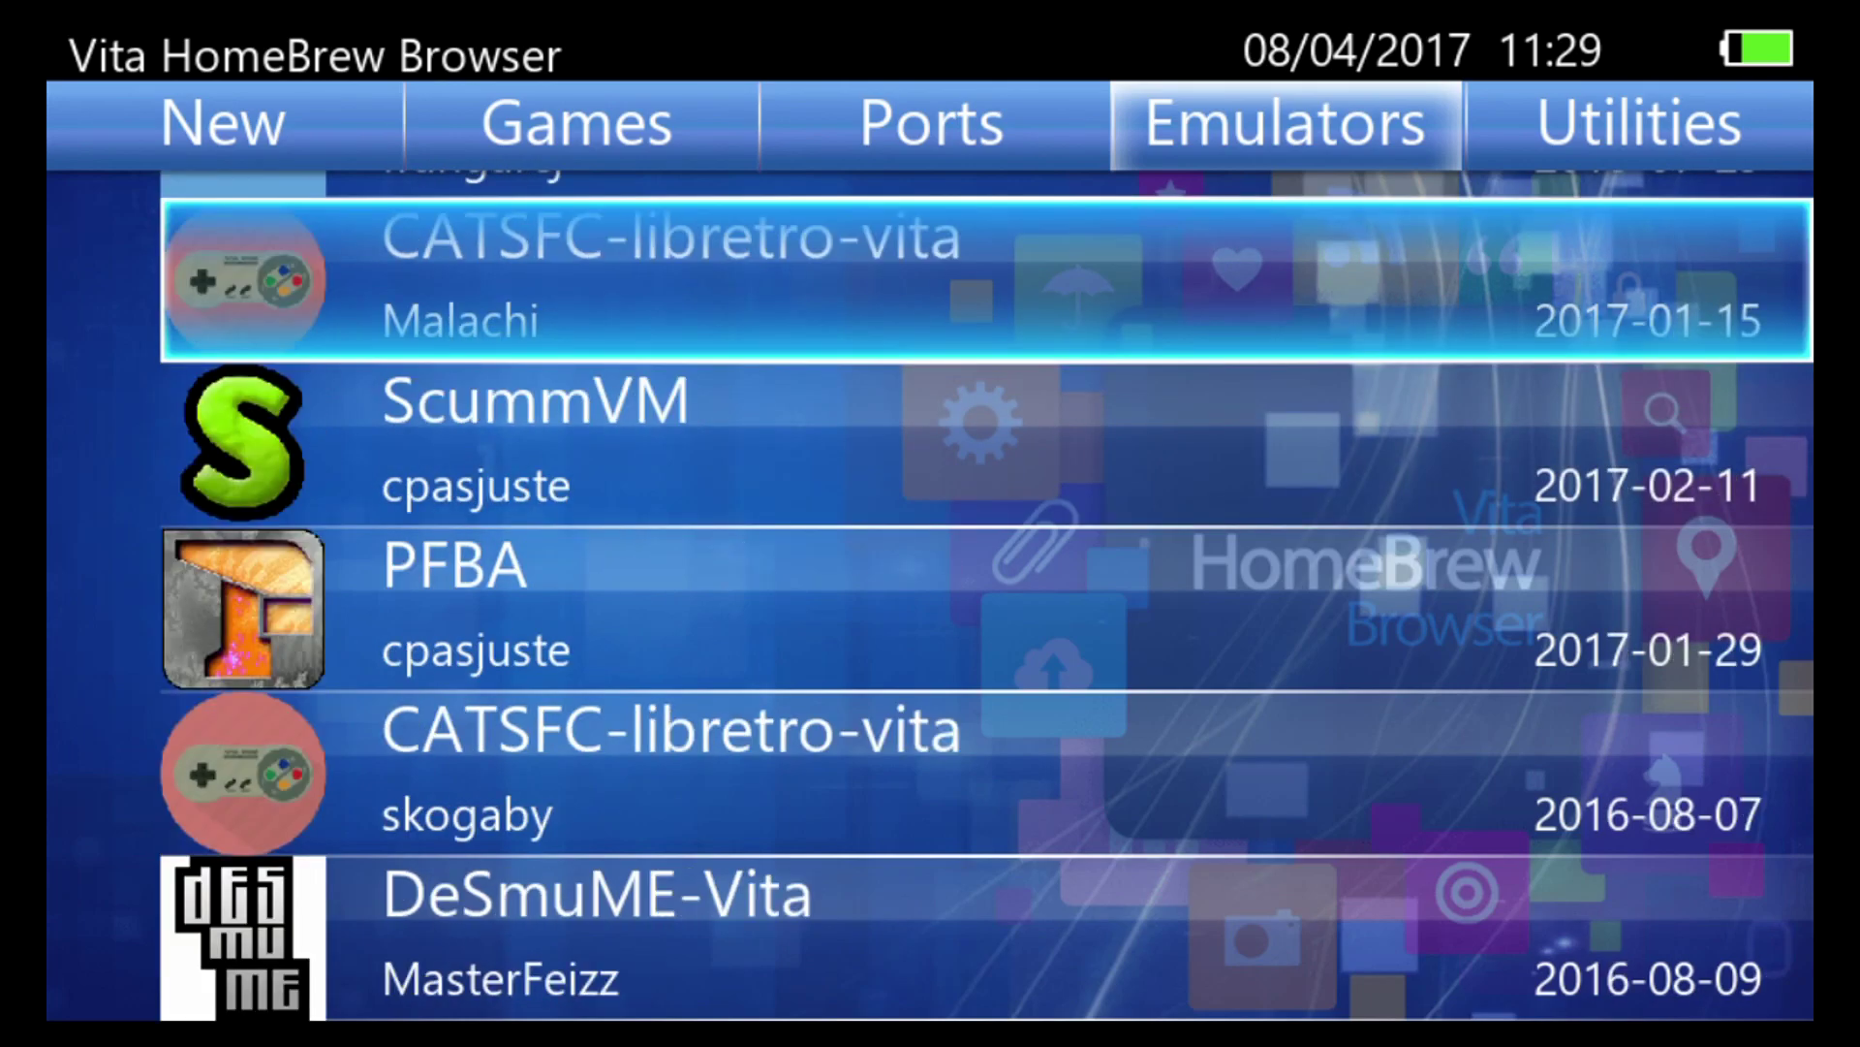
Look through the homebrew tools in the Utilities category from ConsoleHax Portal down to ePSP Bubble Installer
key(Right)
key(Up)
key(Up)
key(Up)
key(Up)
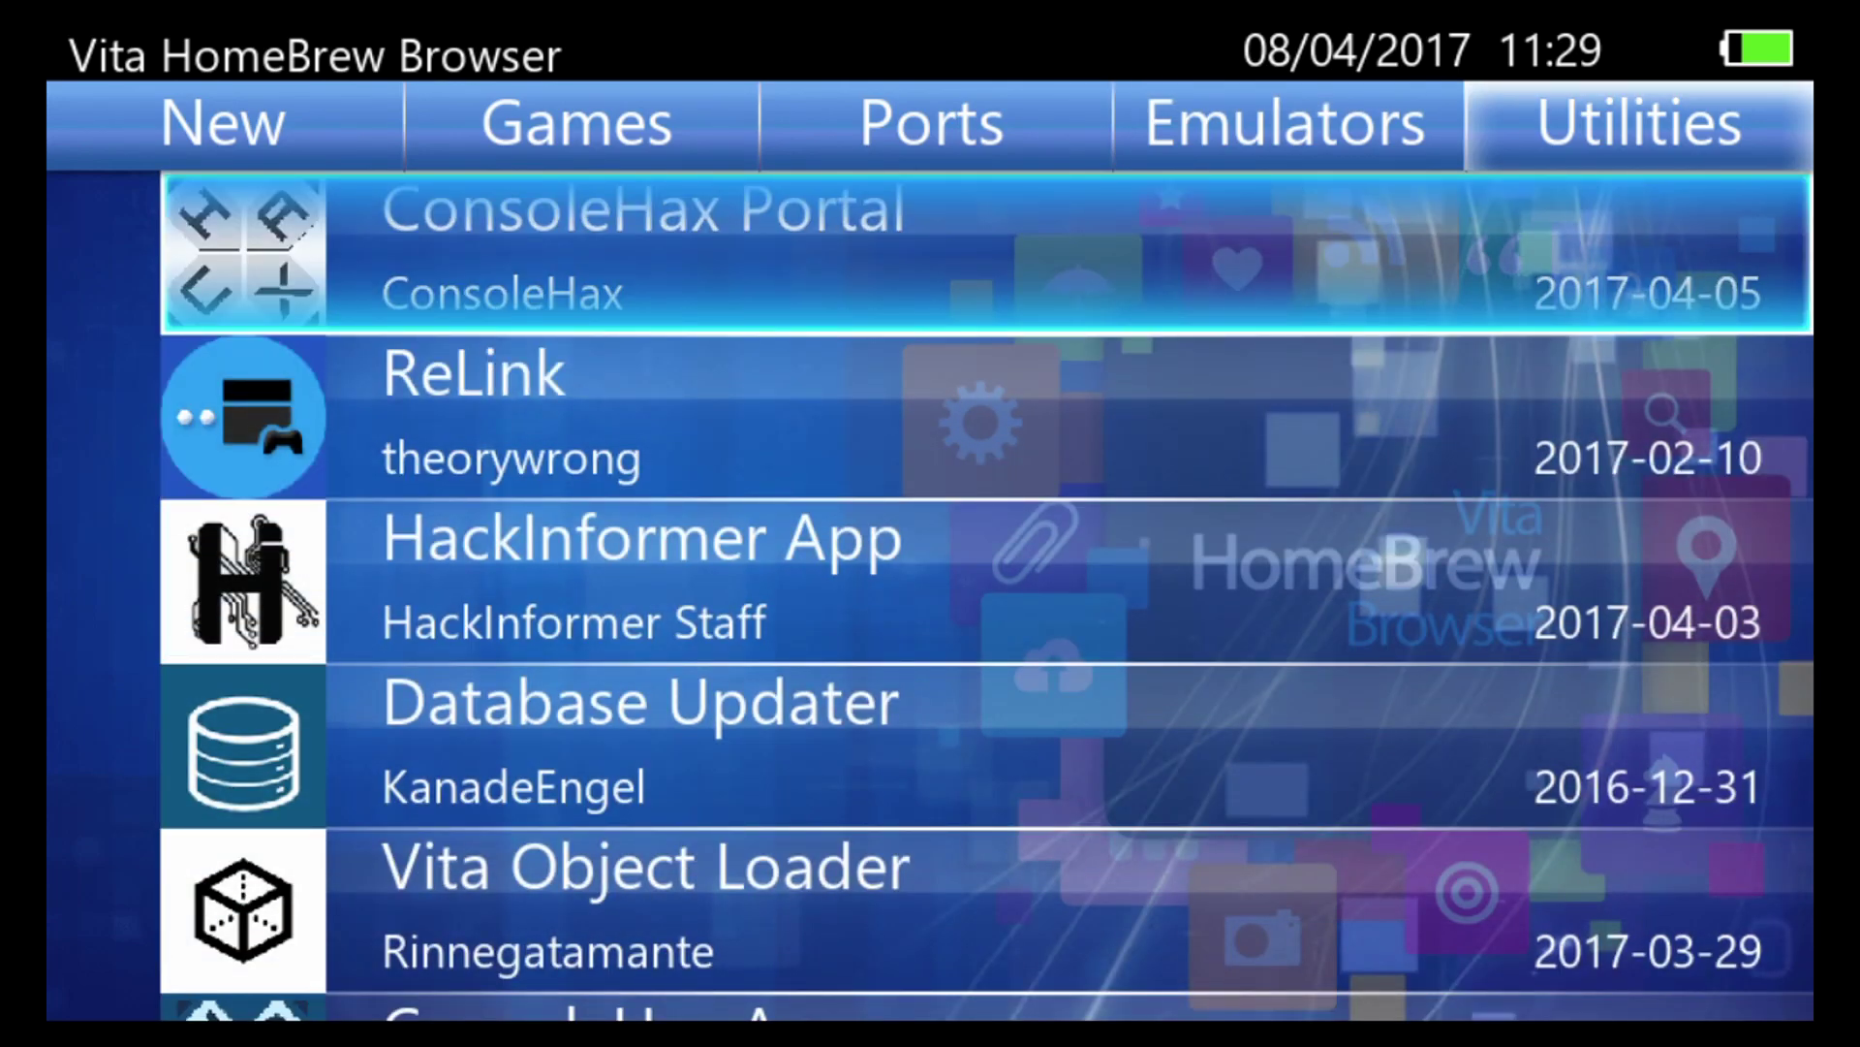
key(Down)
key(Down)
key(Down)
key(Down)
key(Down)
key(Down)
key(Down)
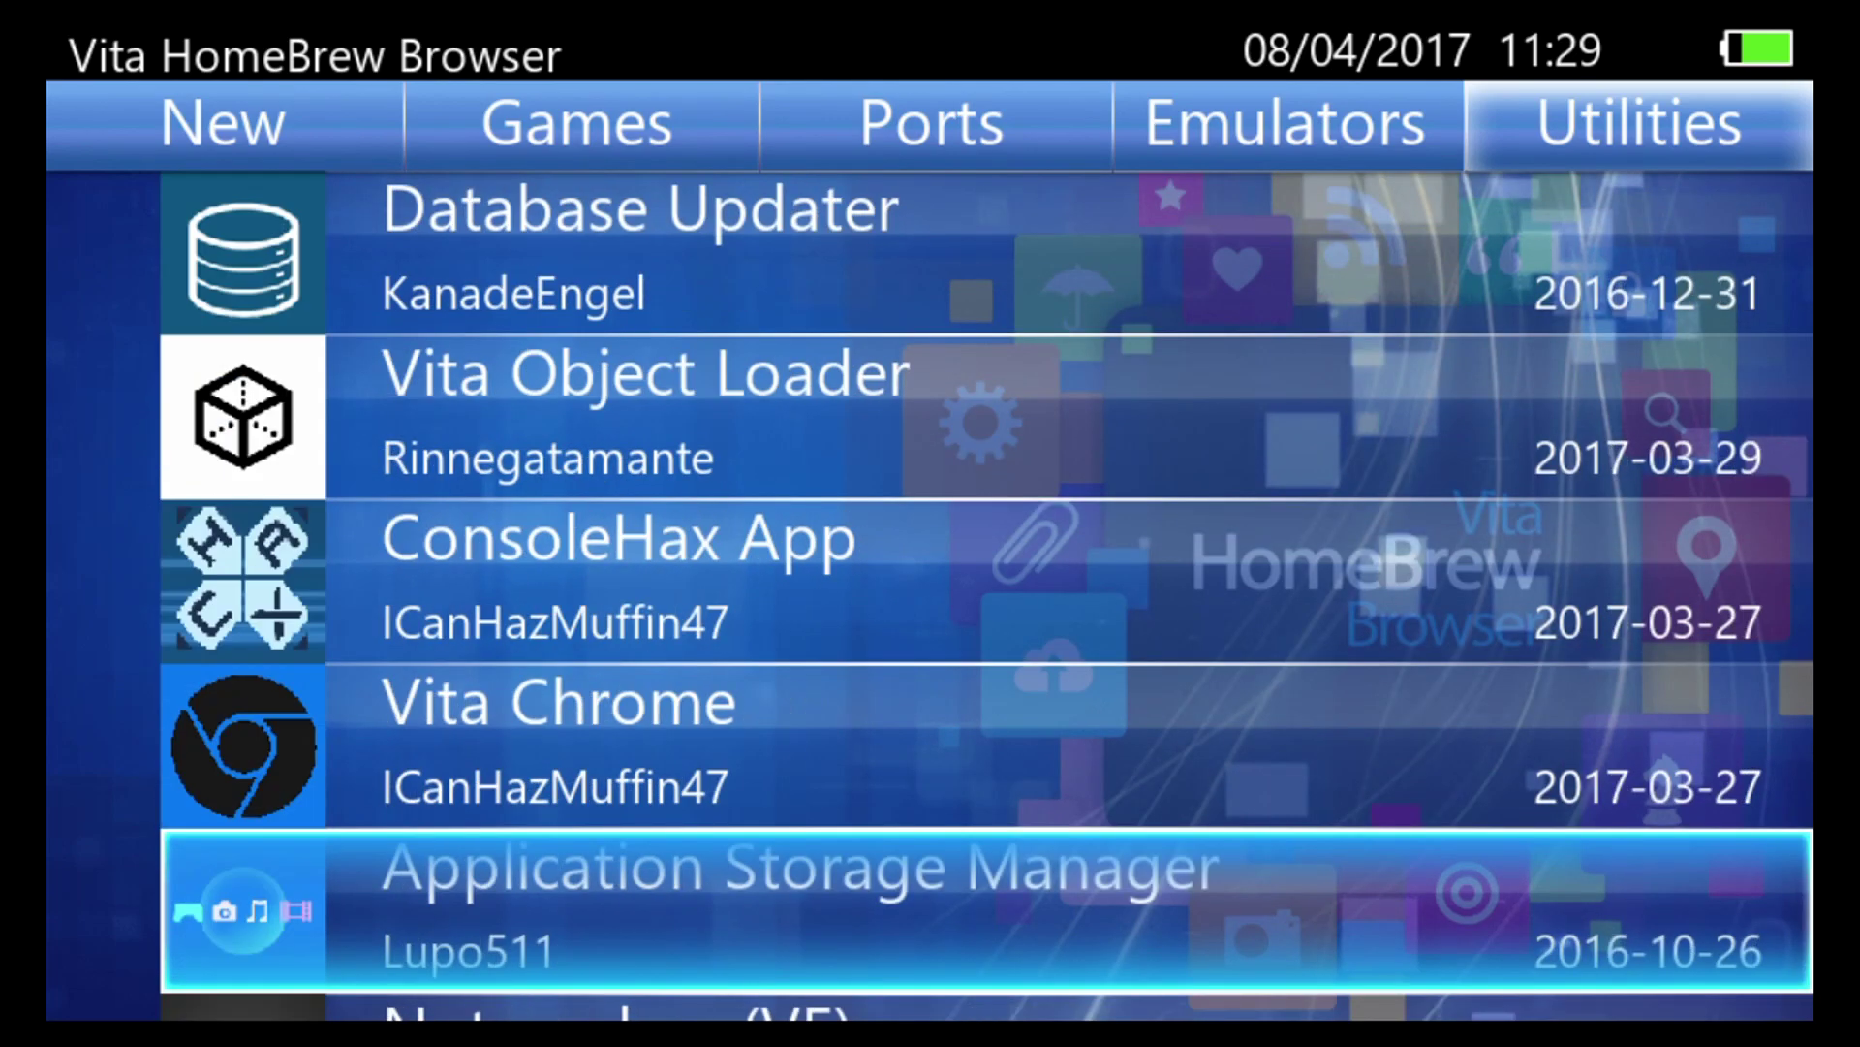
key(Down)
key(Up)
key(Up)
key(Down)
key(Down)
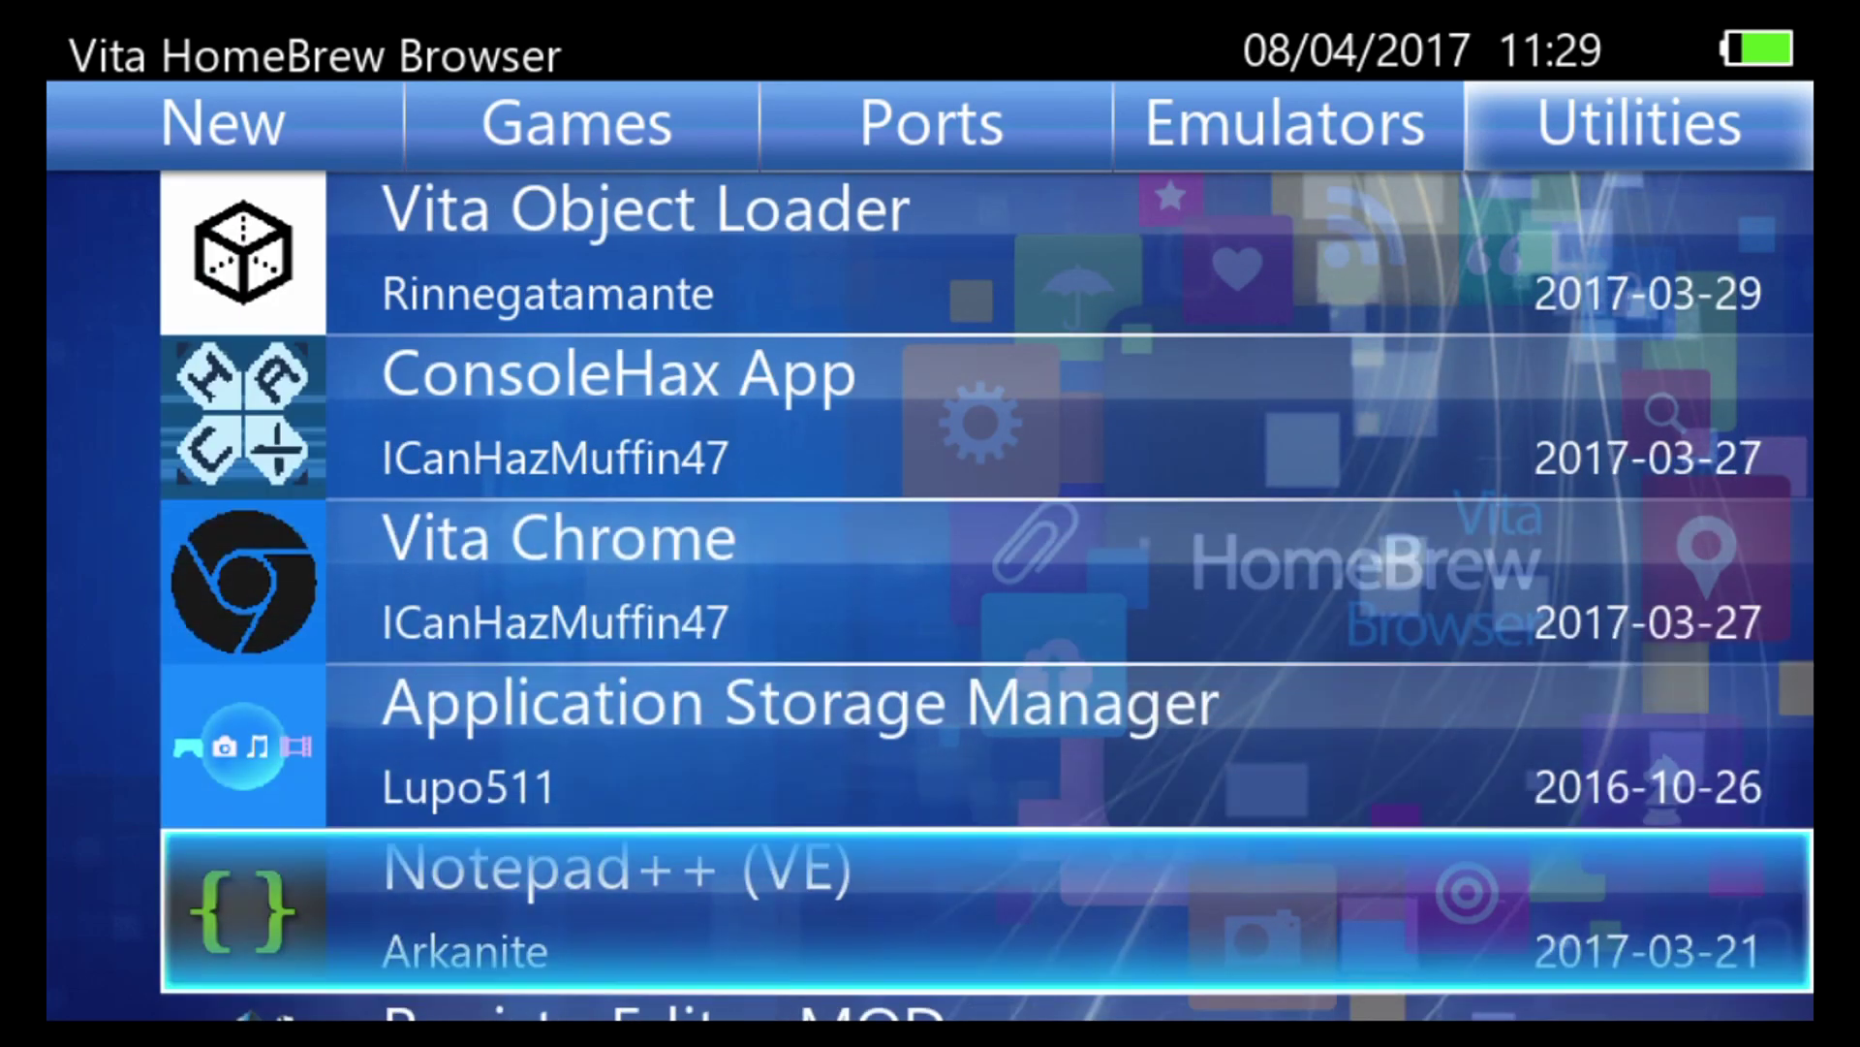
key(Down)
key(Up)
key(Down)
key(Down)
key(Down)
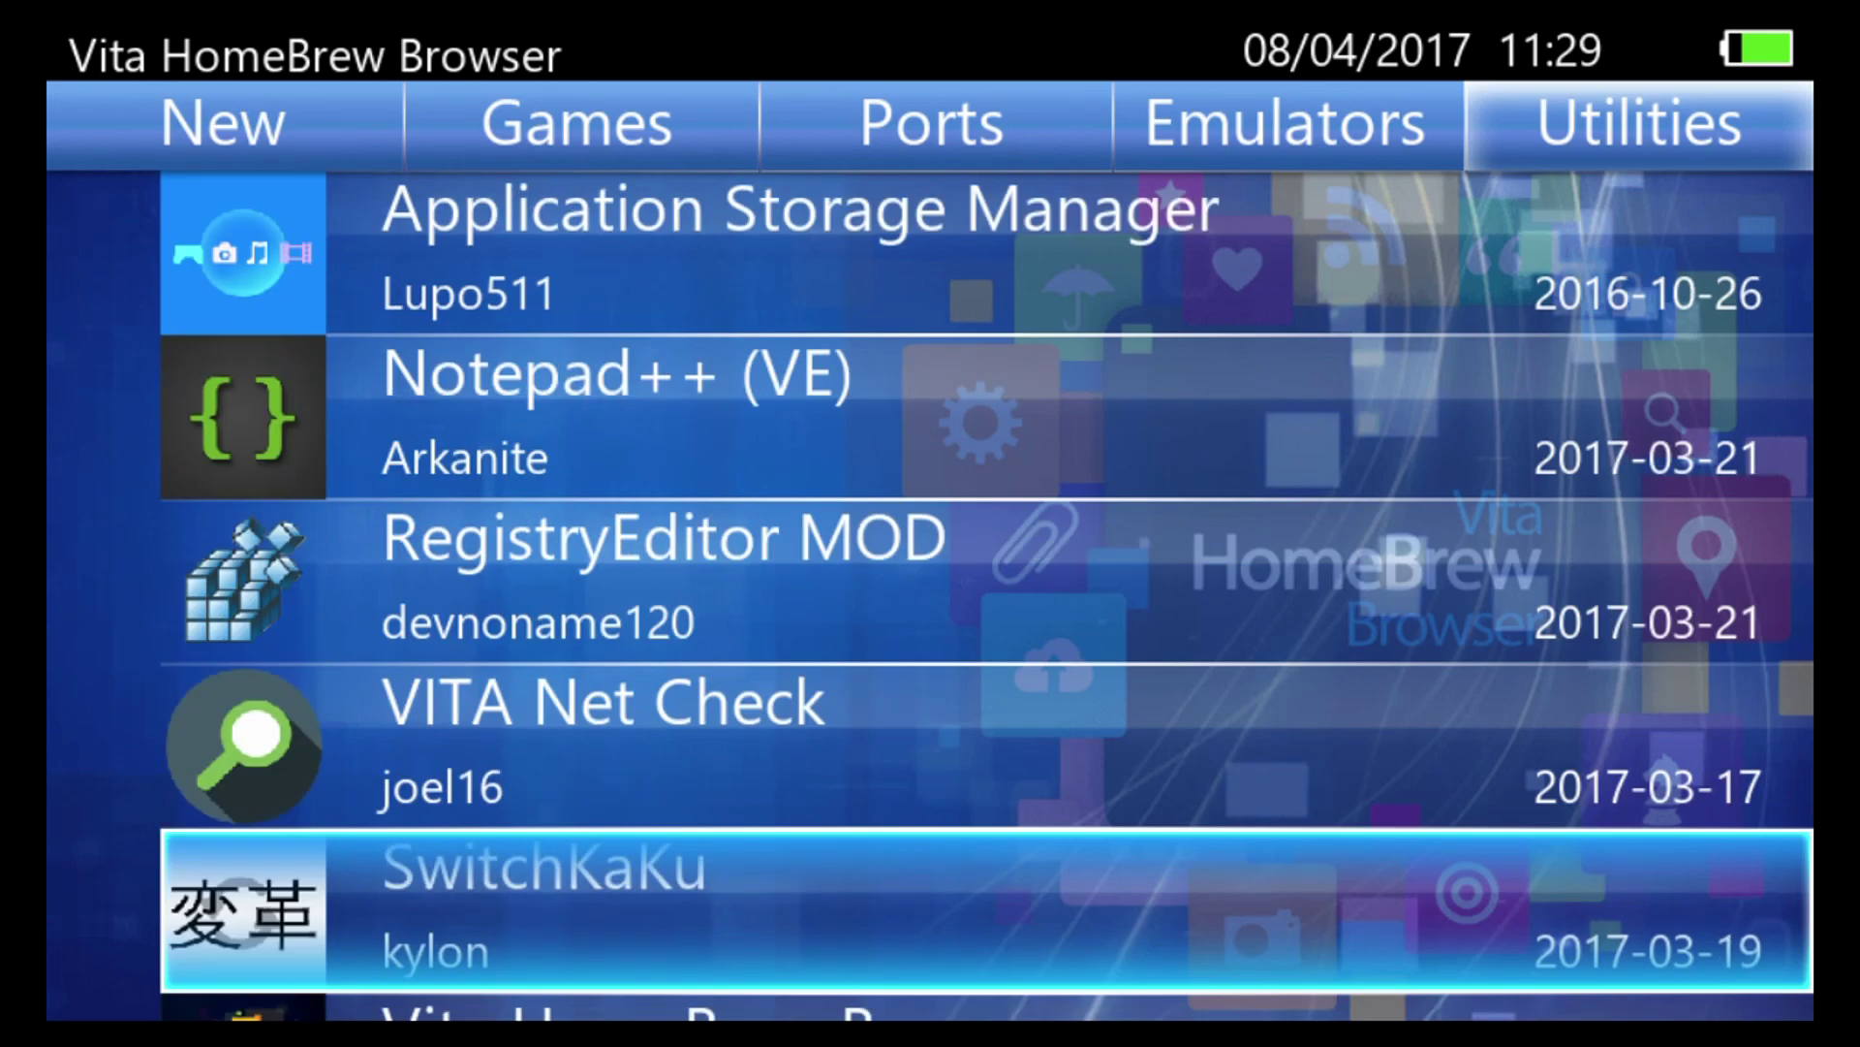
key(Down)
key(Up)
key(Down)
key(Down)
key(Down)
key(Down)
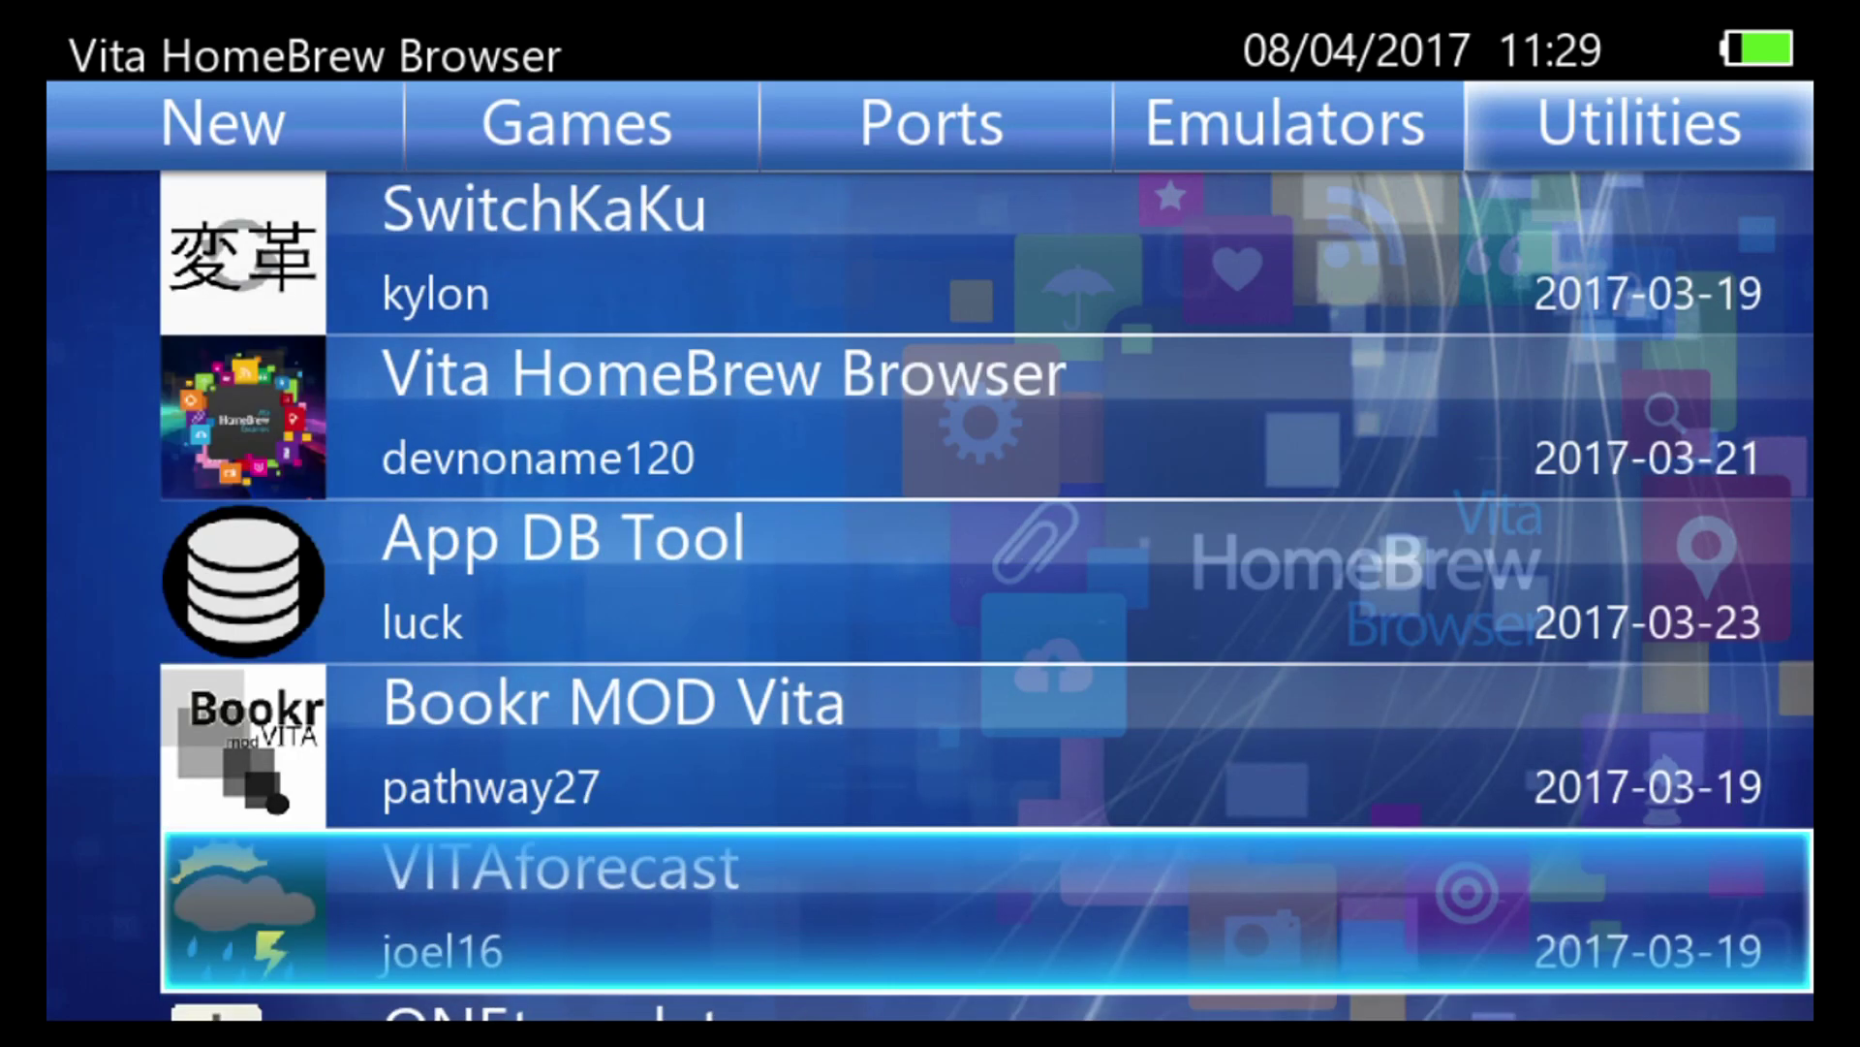
key(Down)
key(Up)
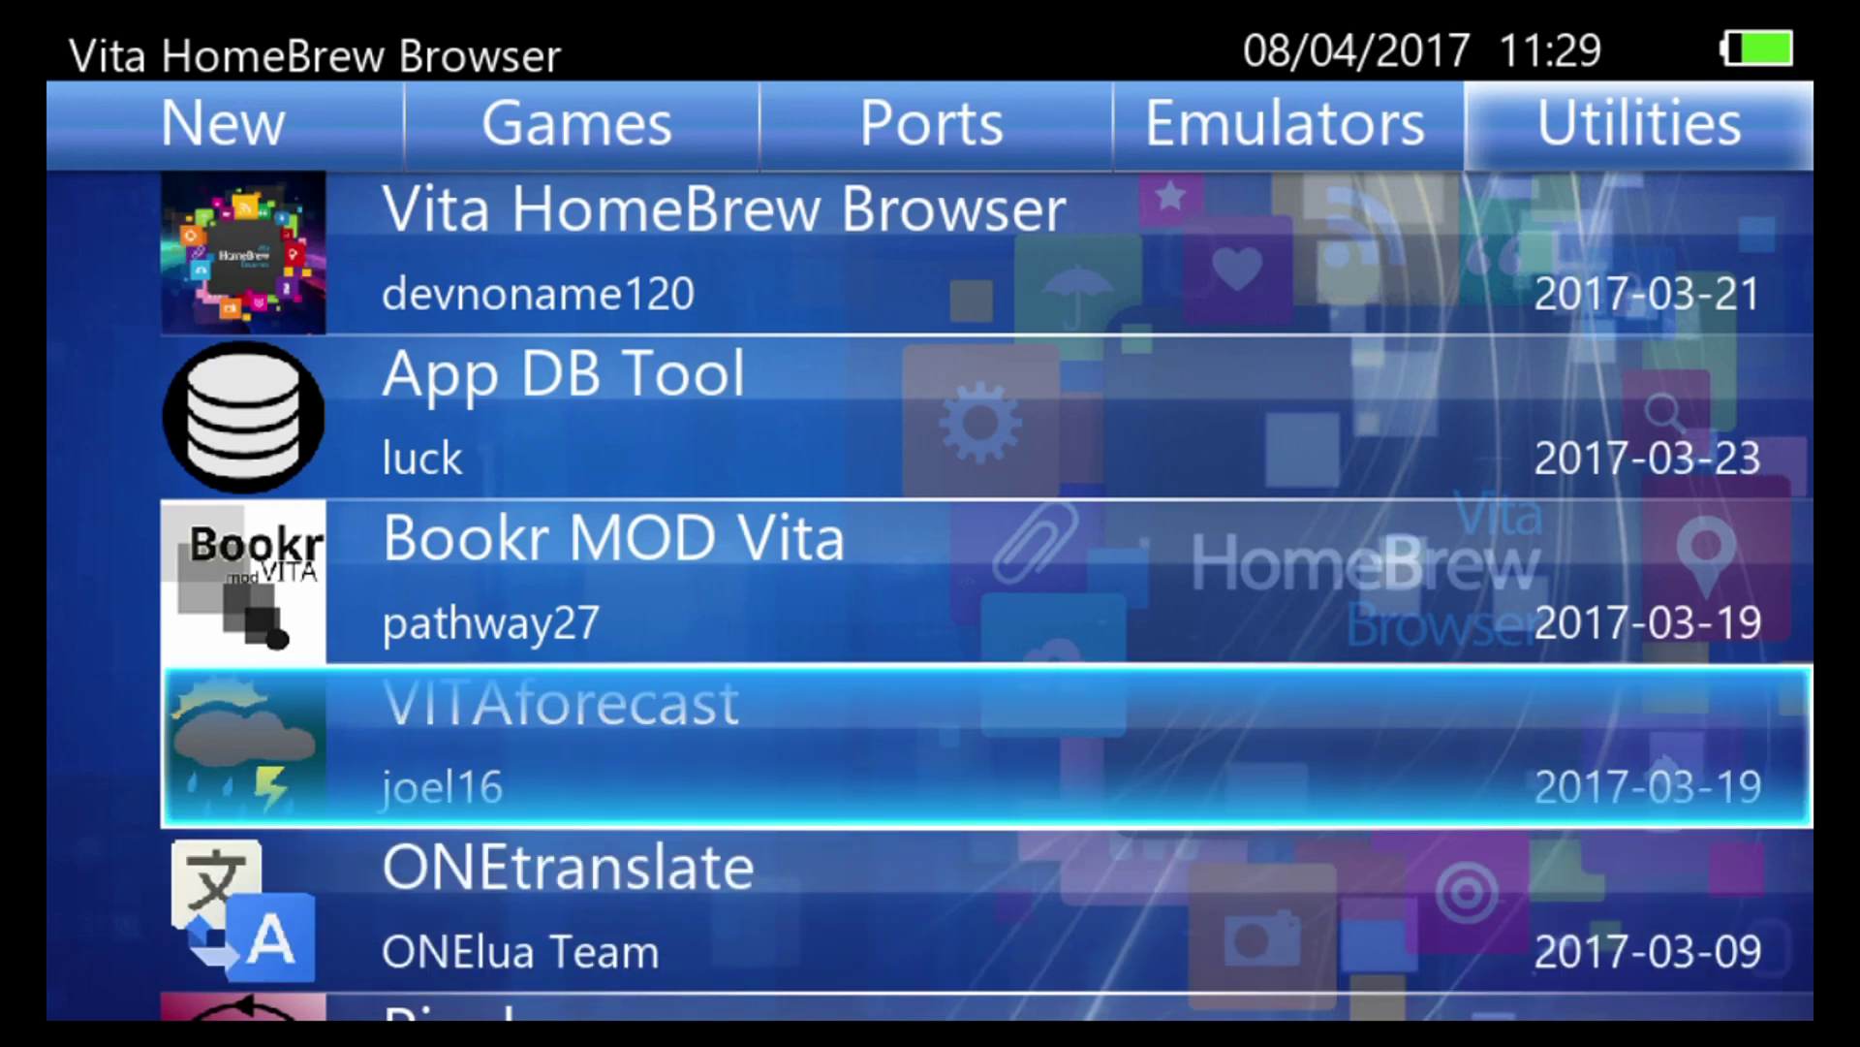
key(Down)
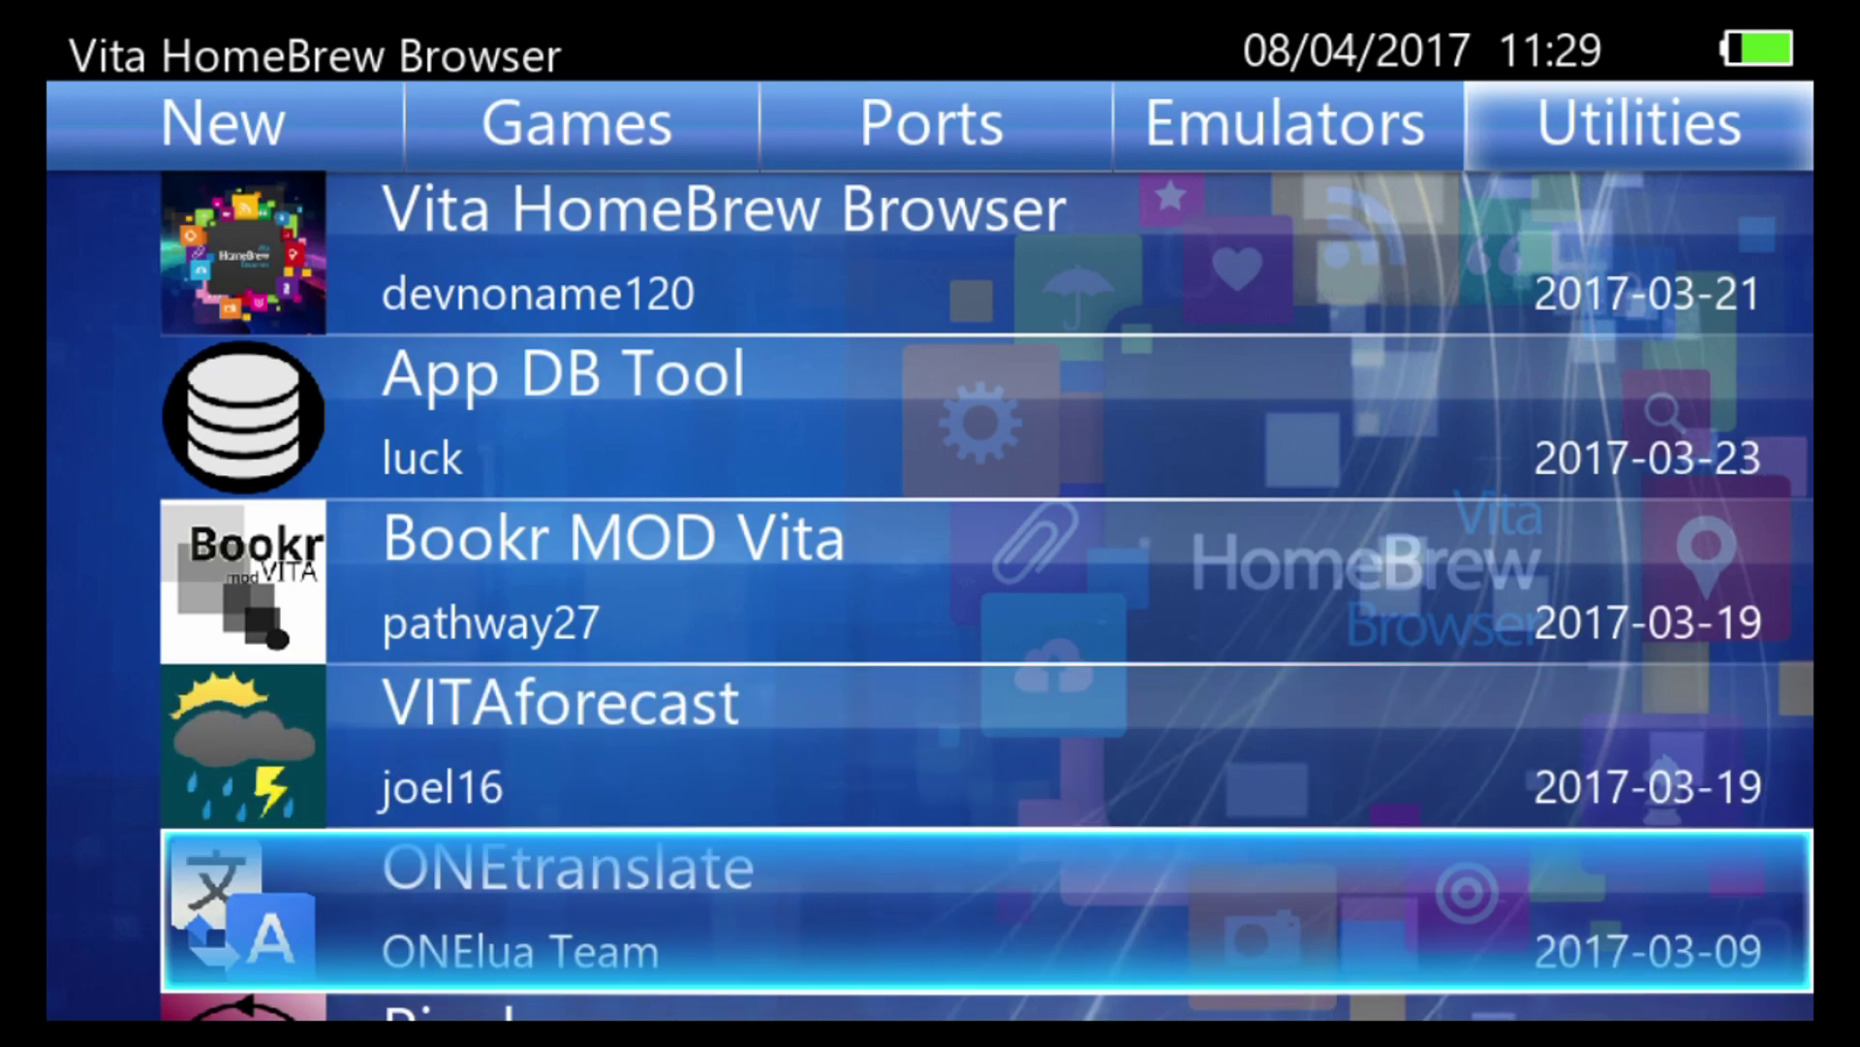
key(Down)
key(Up)
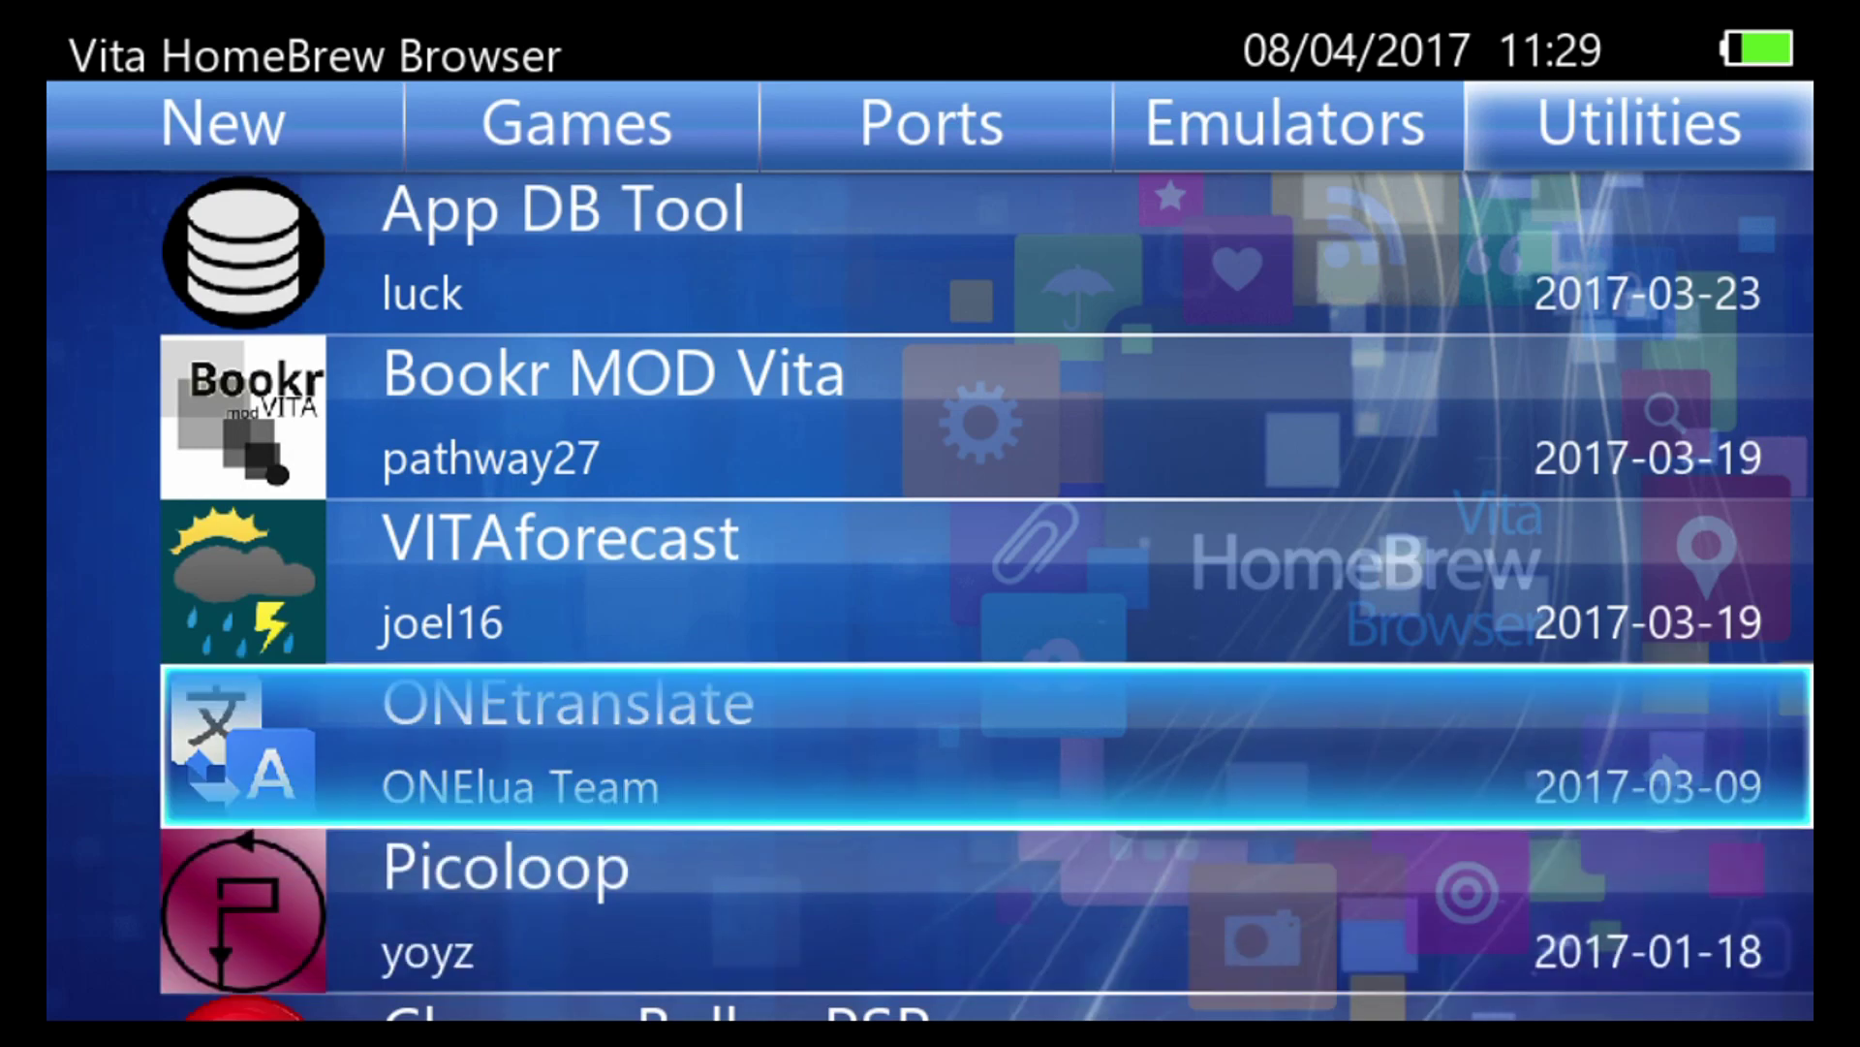
key(Down)
key(Down)
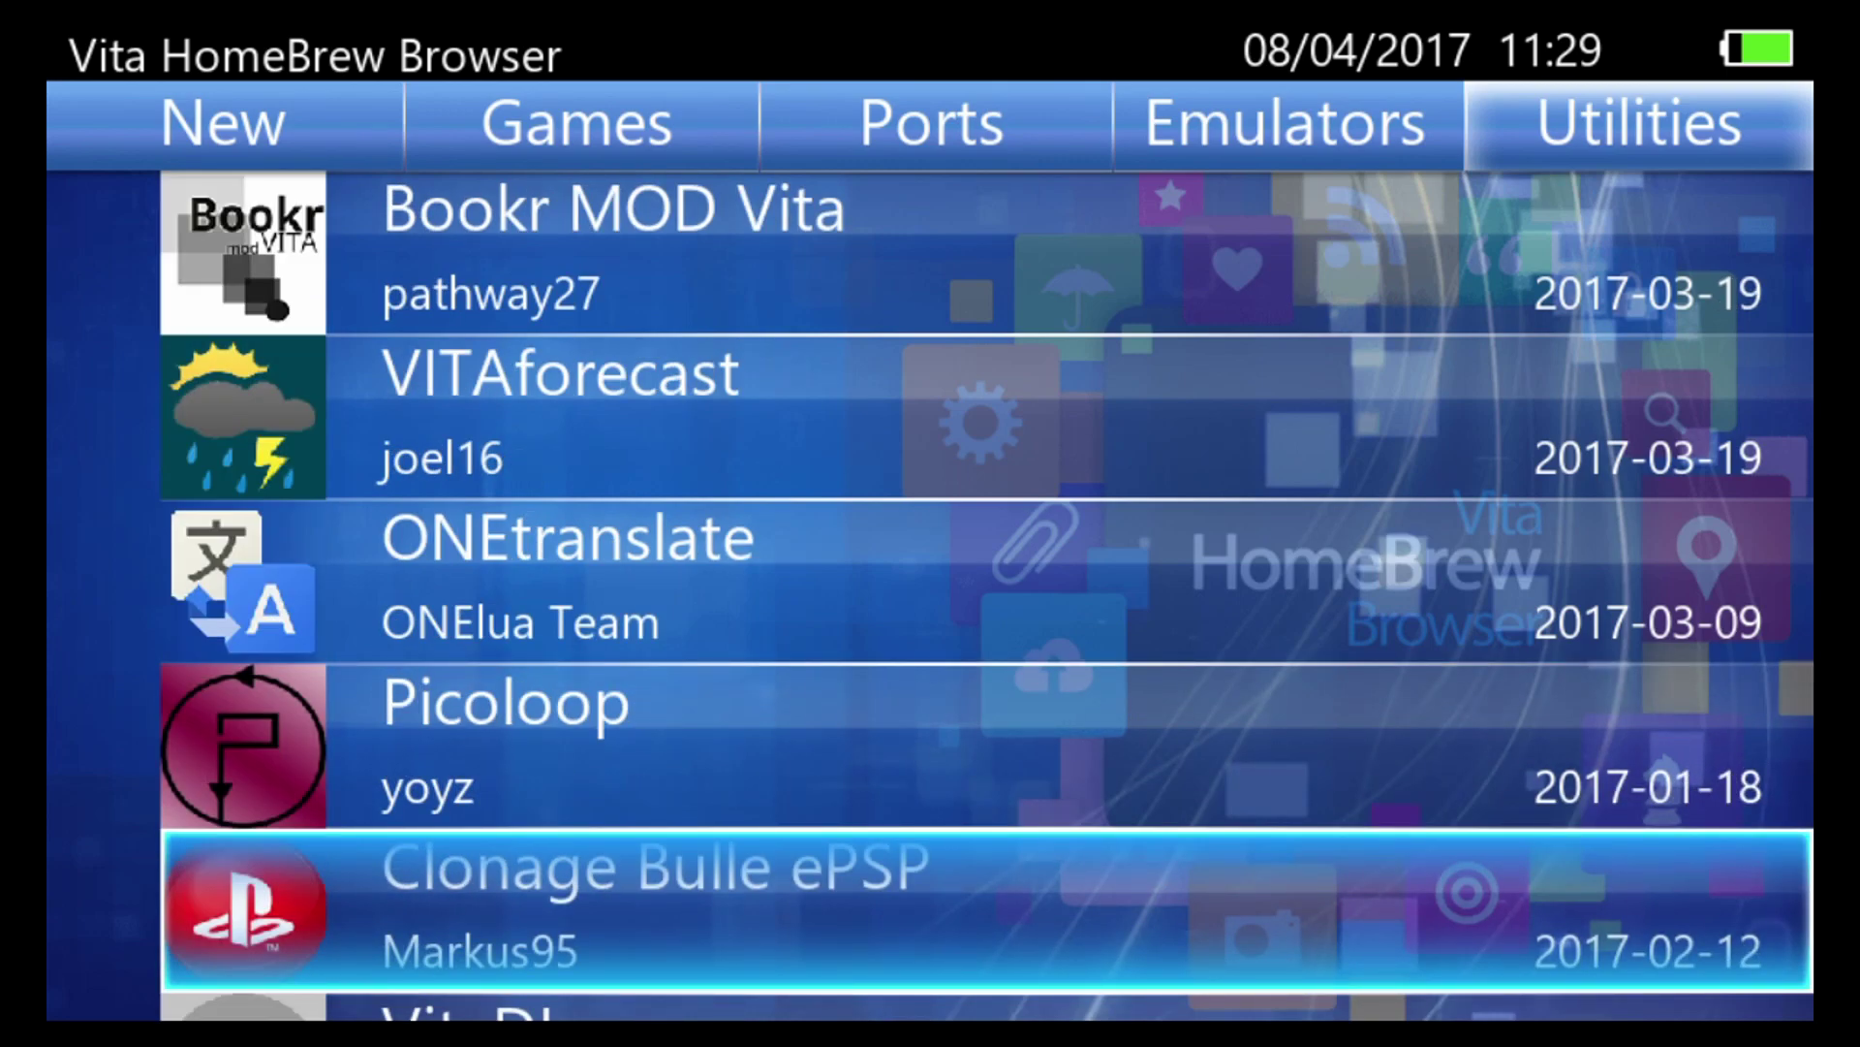
key(Down)
key(Down)
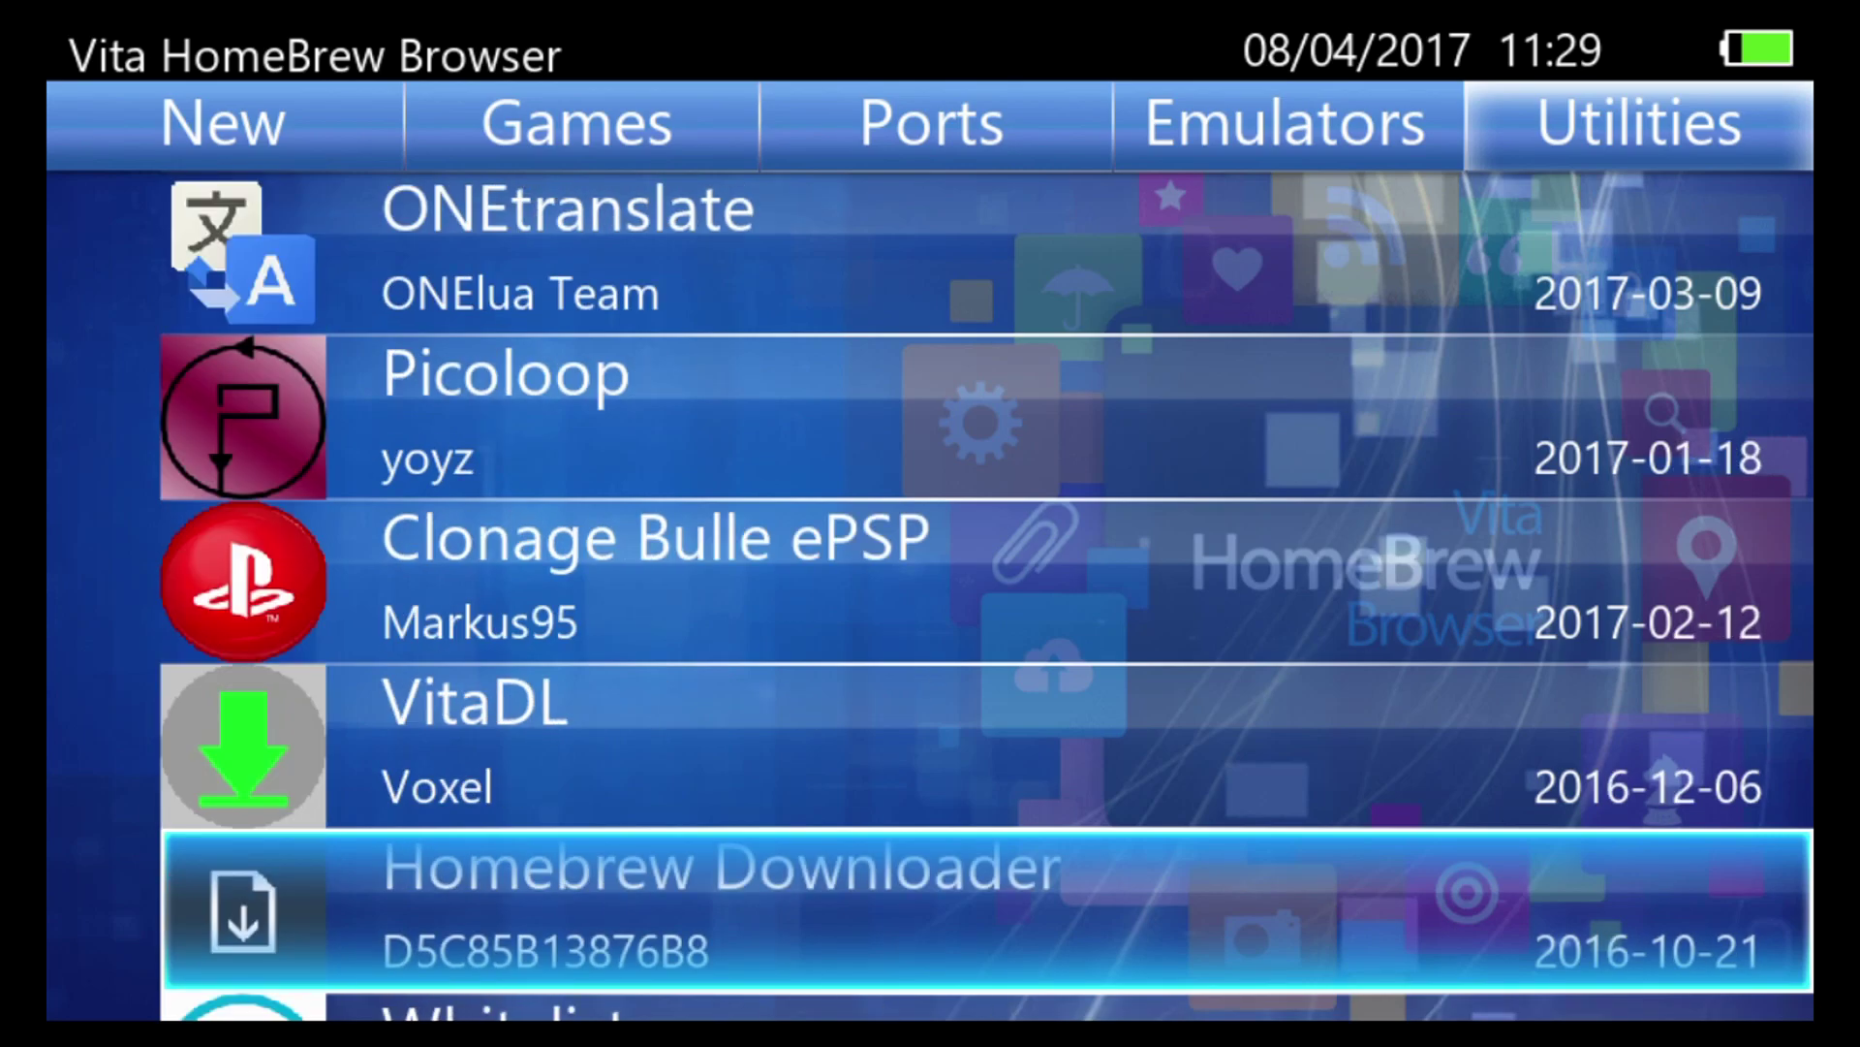
key(Down)
key(Down)
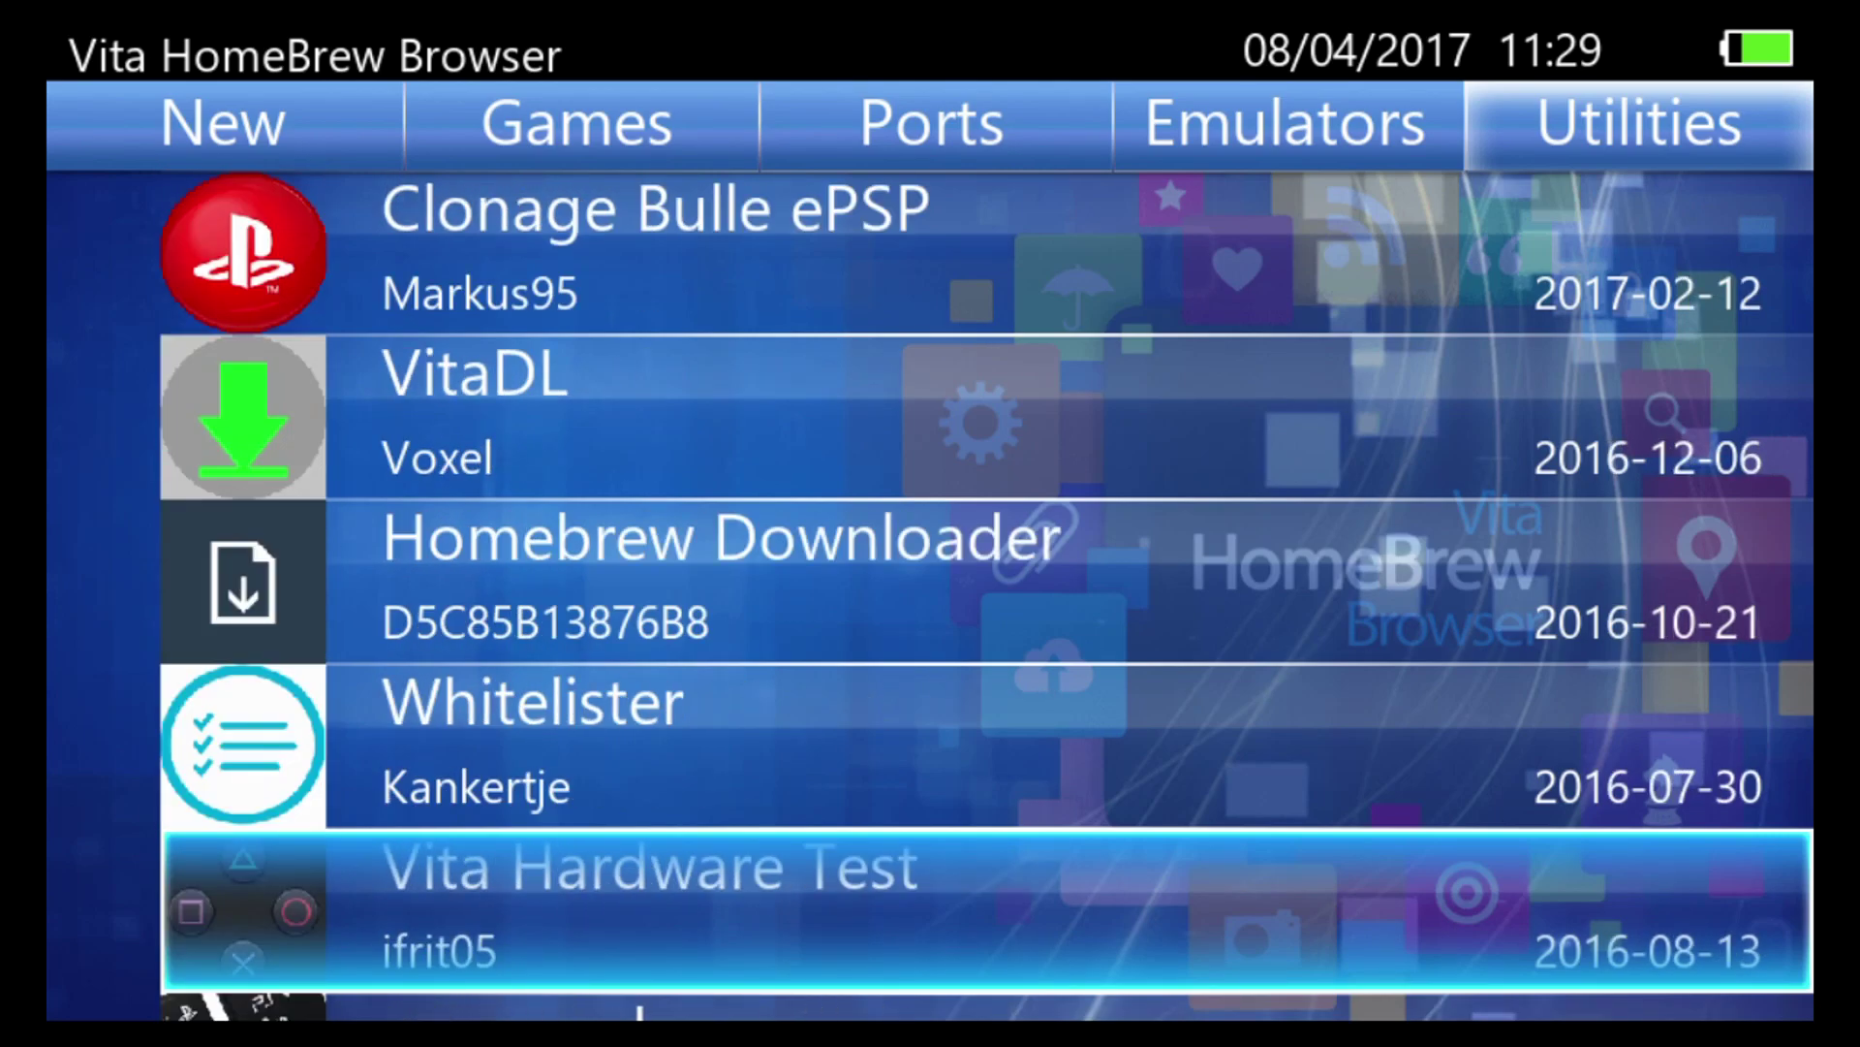
key(Down)
key(Down)
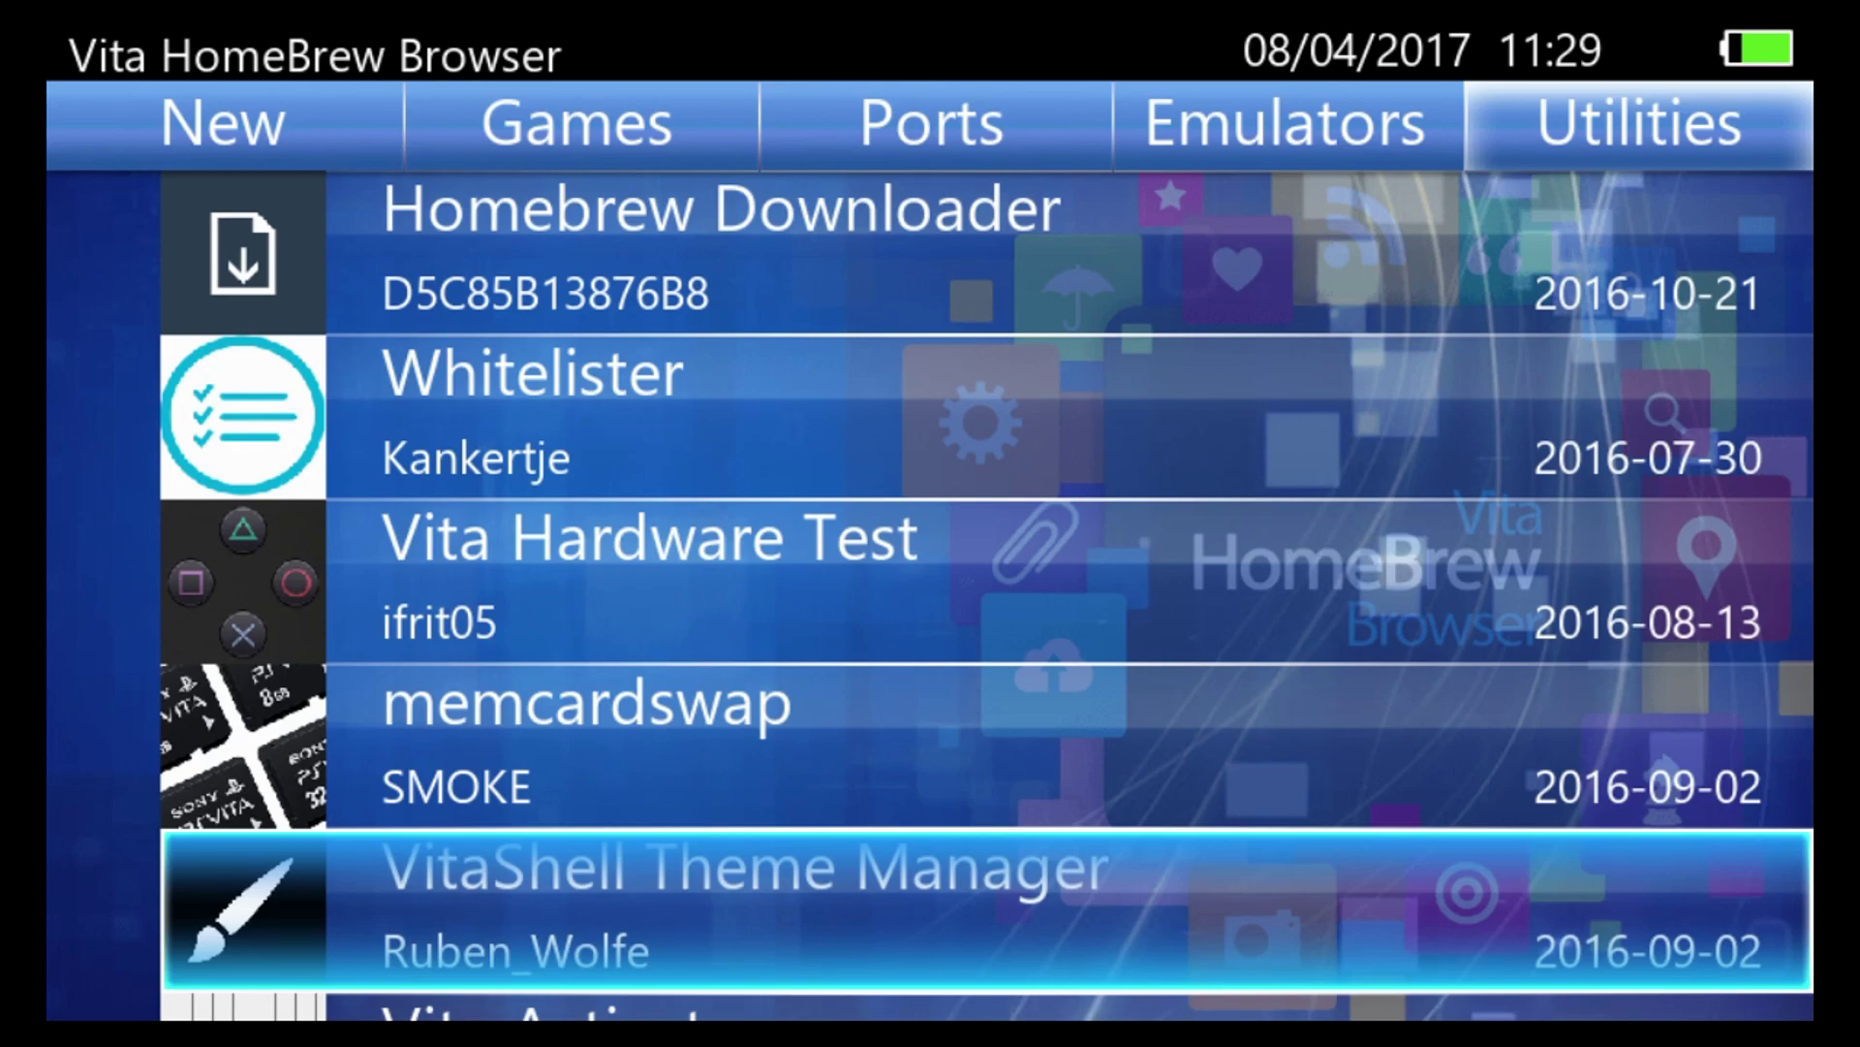
key(Up)
key(Down)
key(Down)
key(Down)
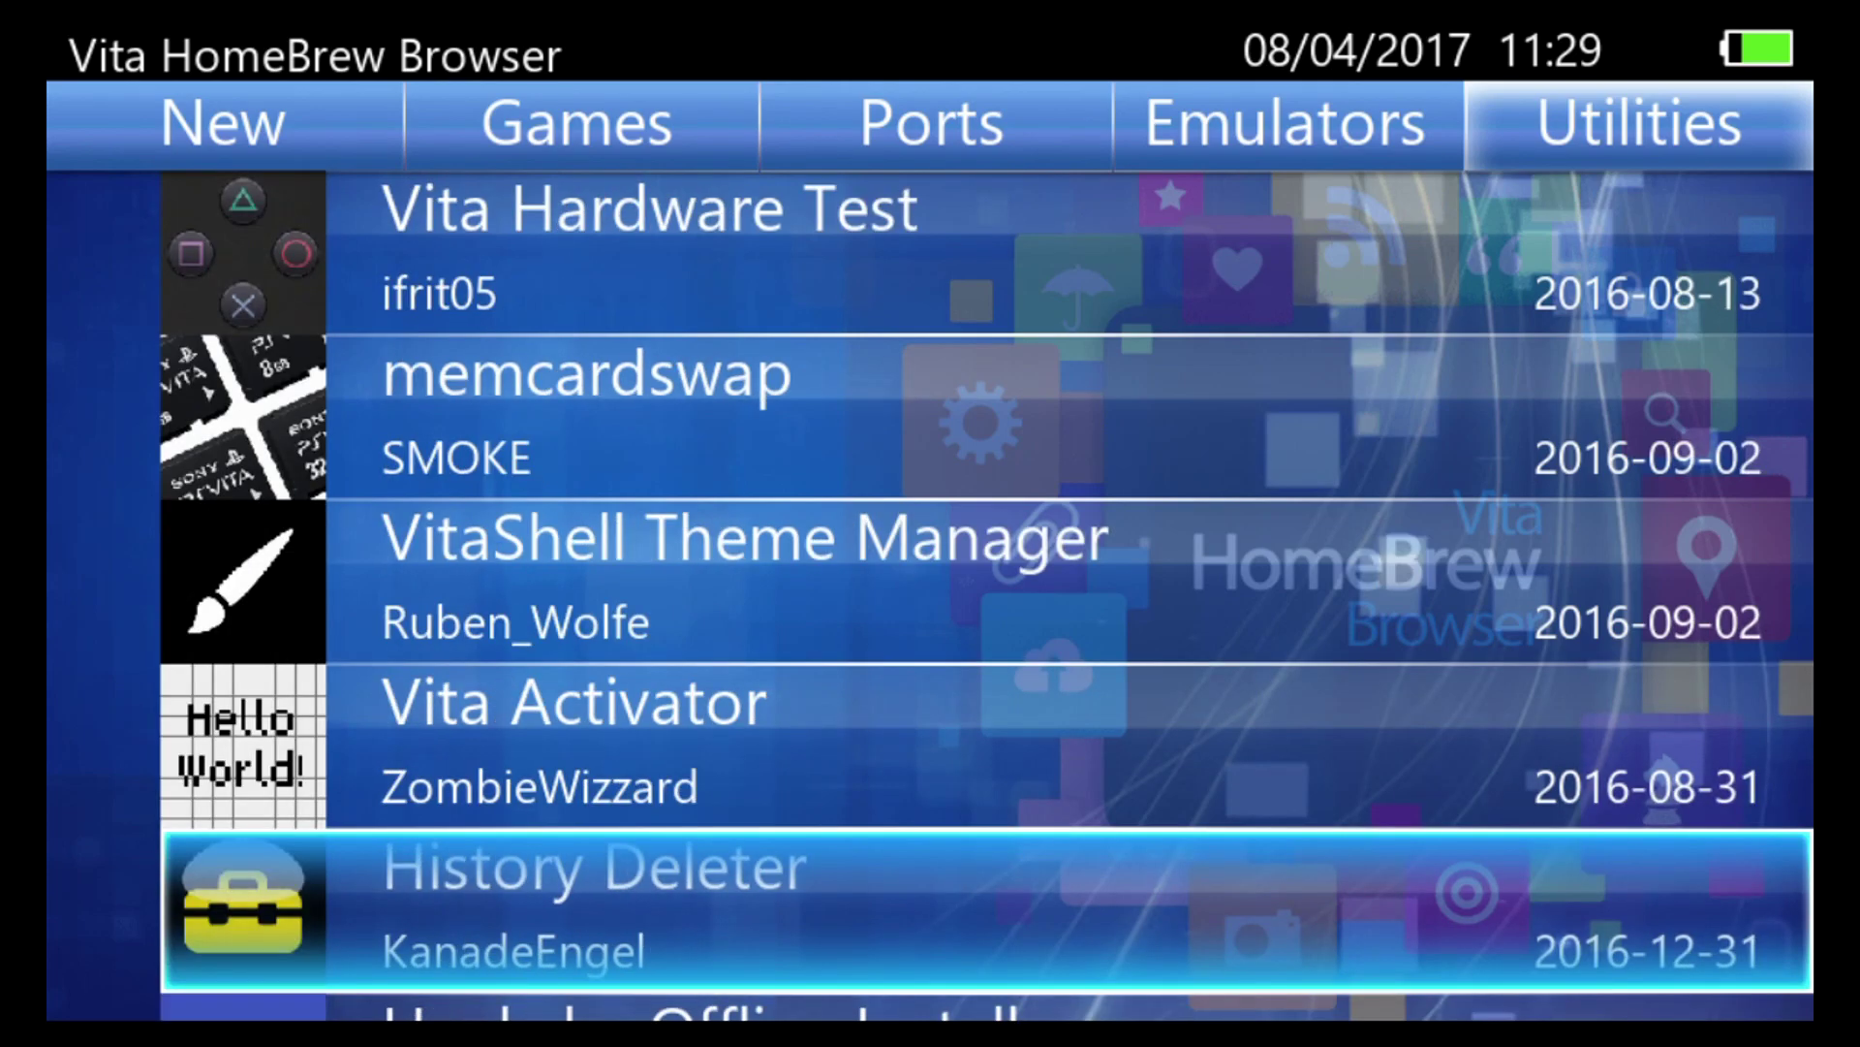
key(Down)
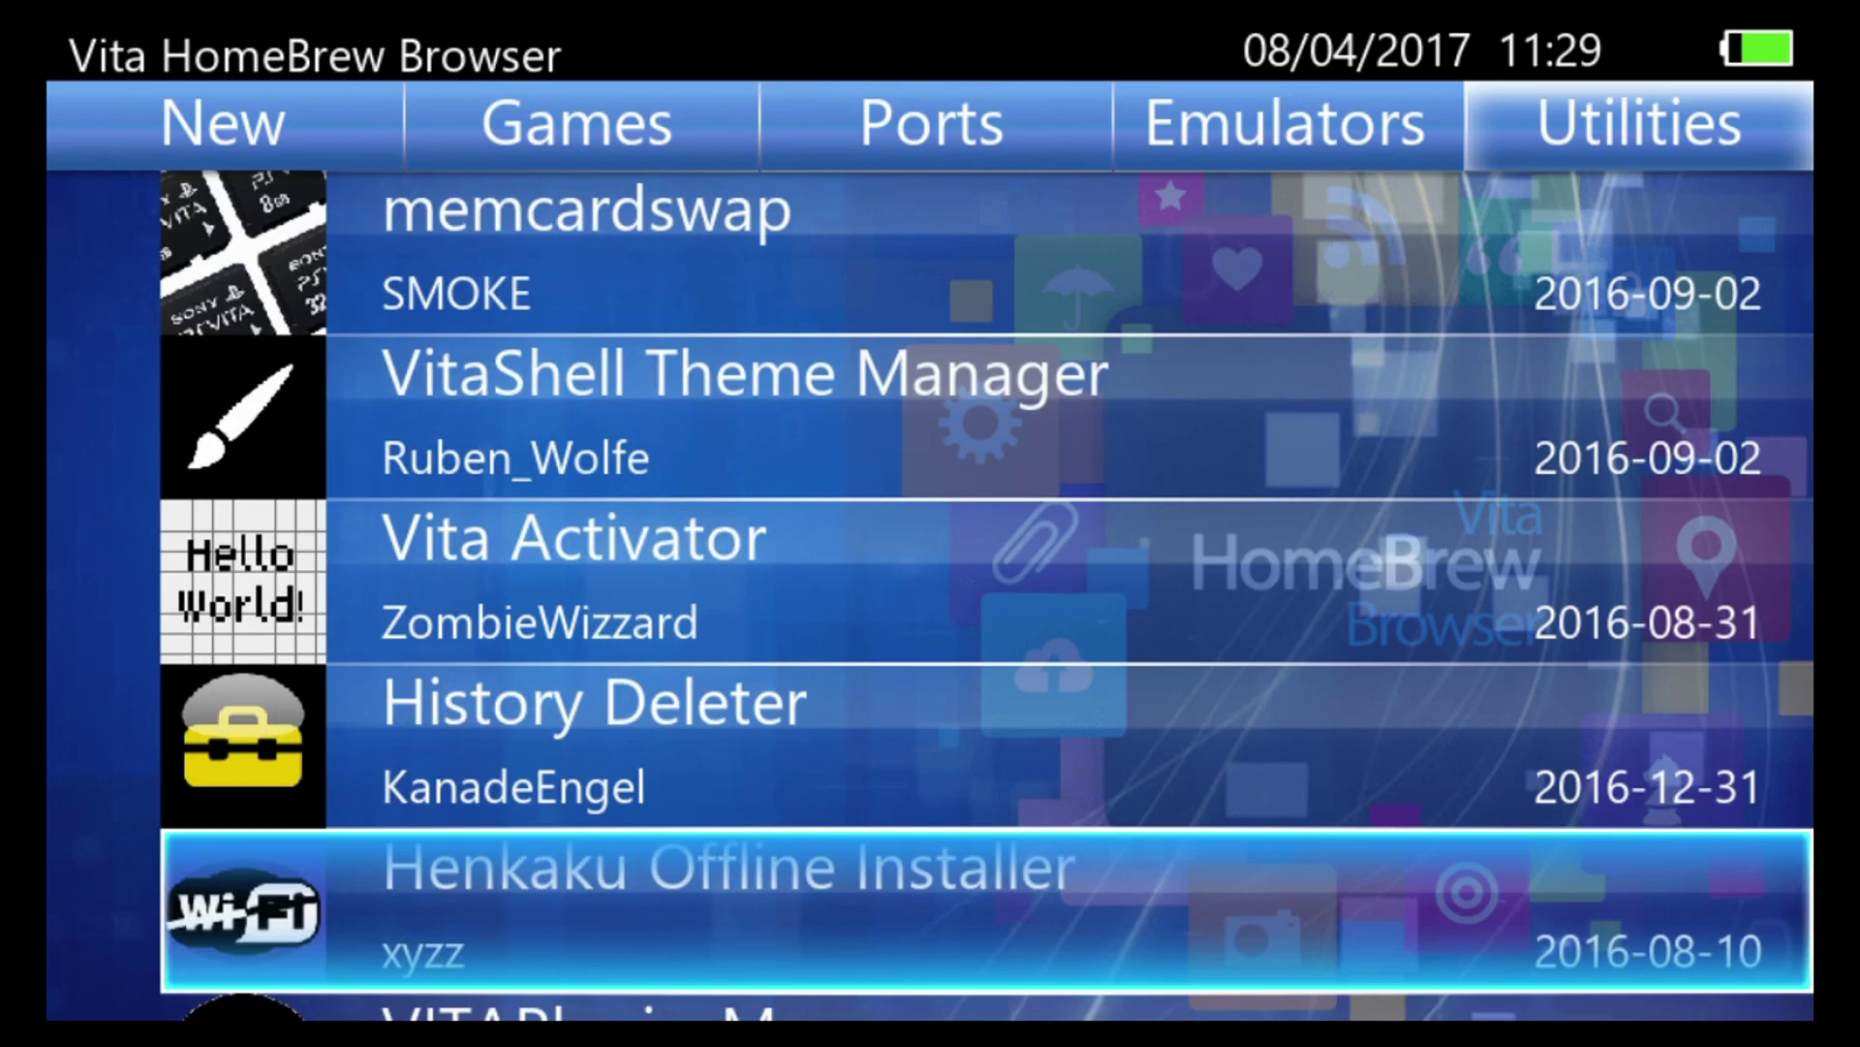
key(Down)
key(Up)
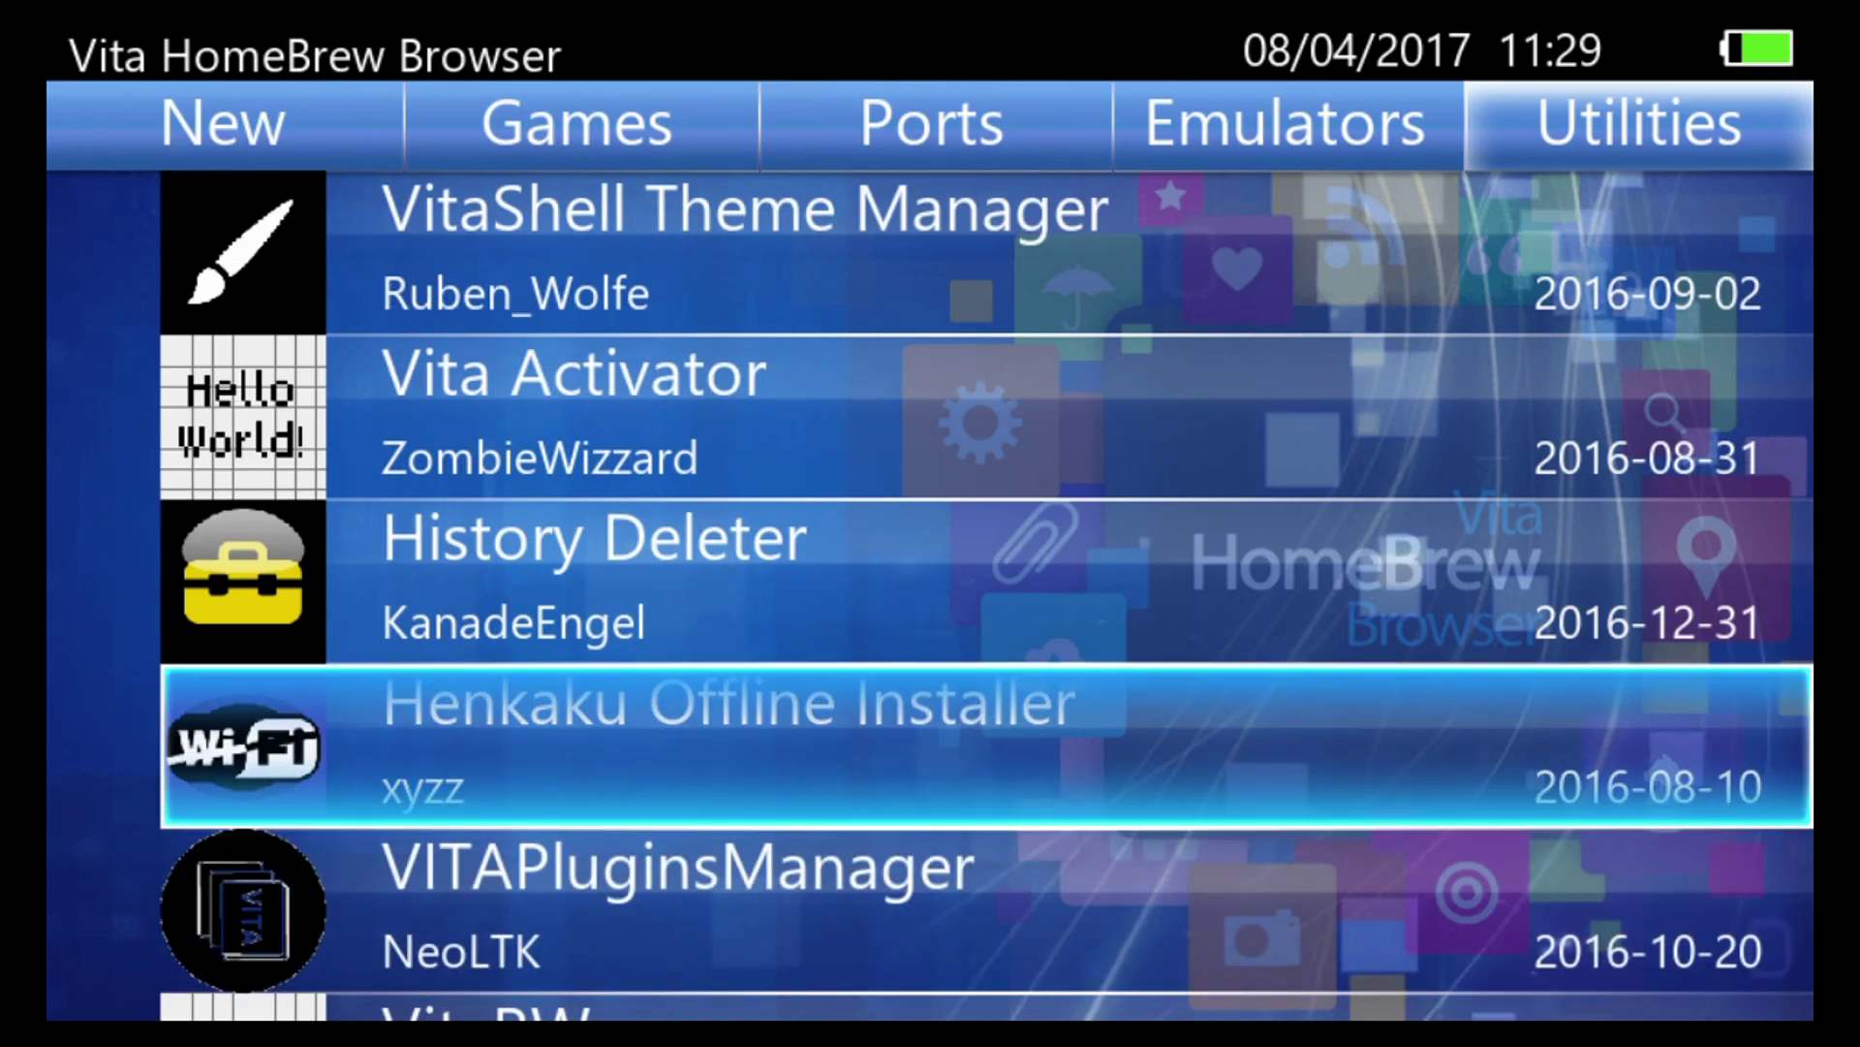
key(Down)
key(Down)
key(Down)
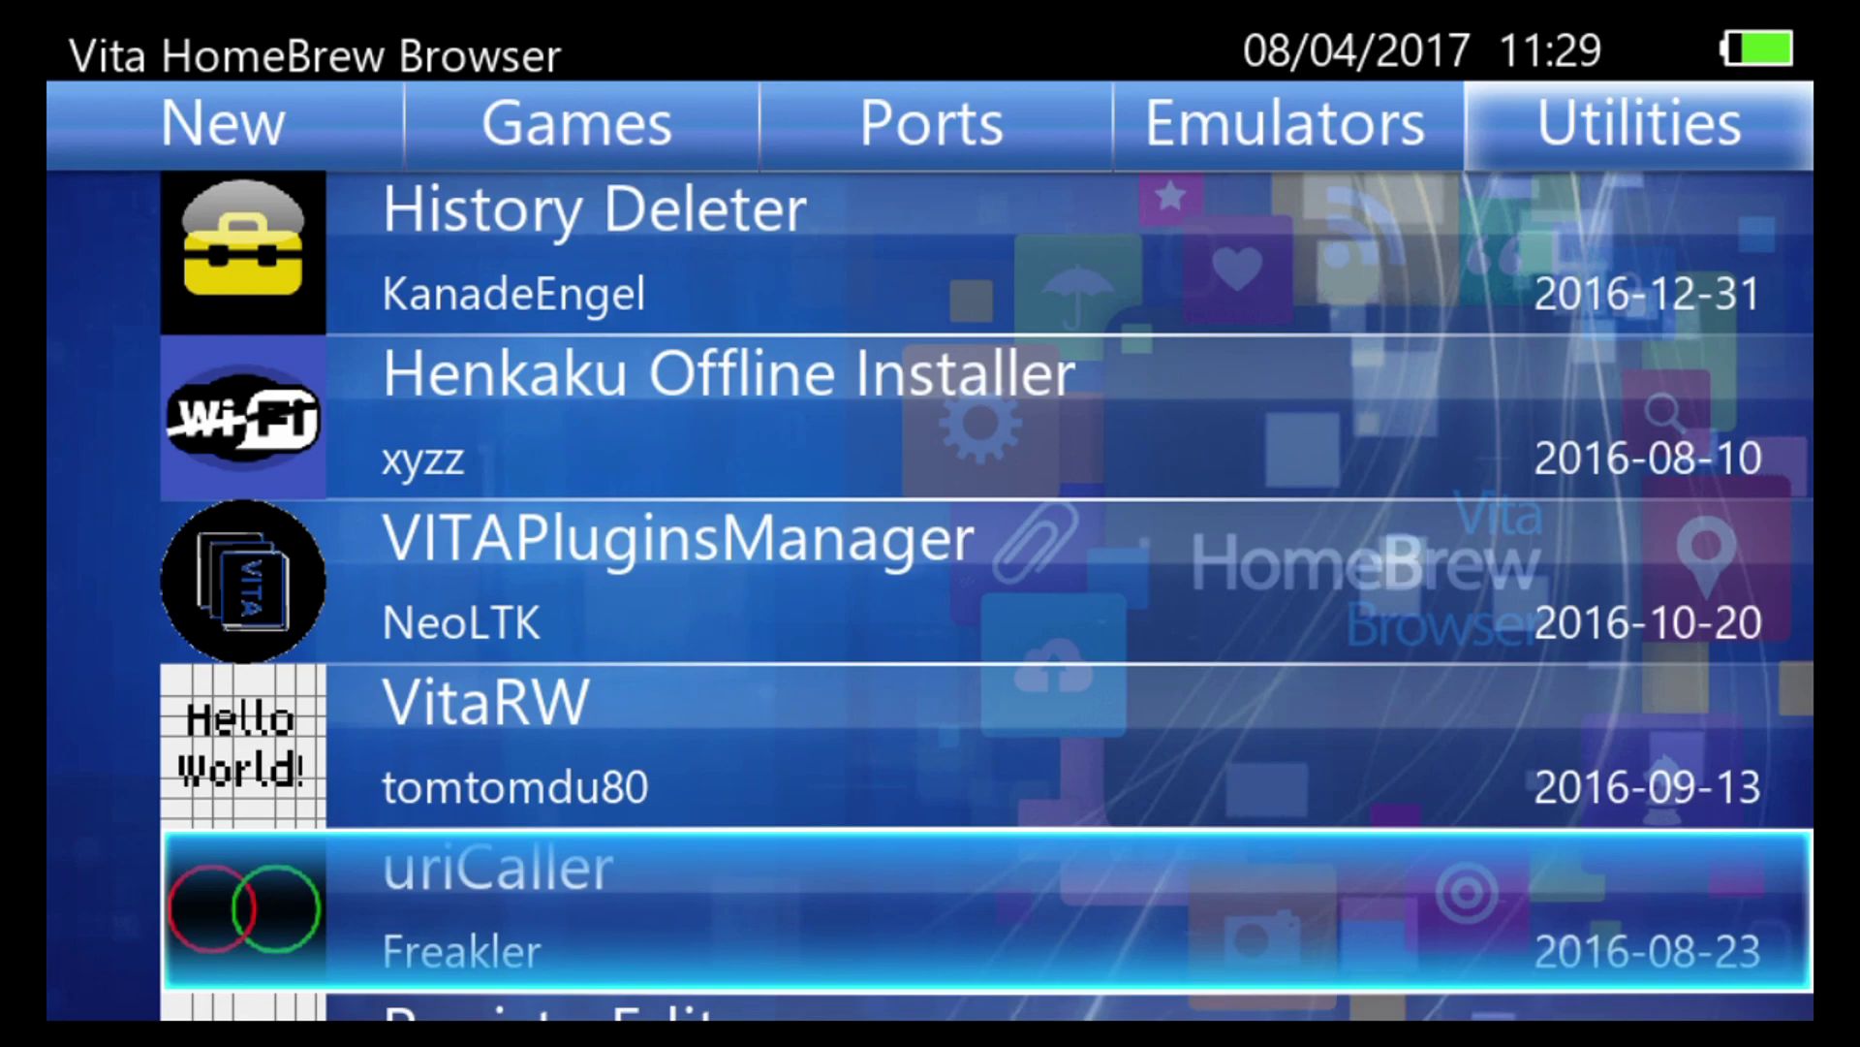
key(Down)
key(Down)
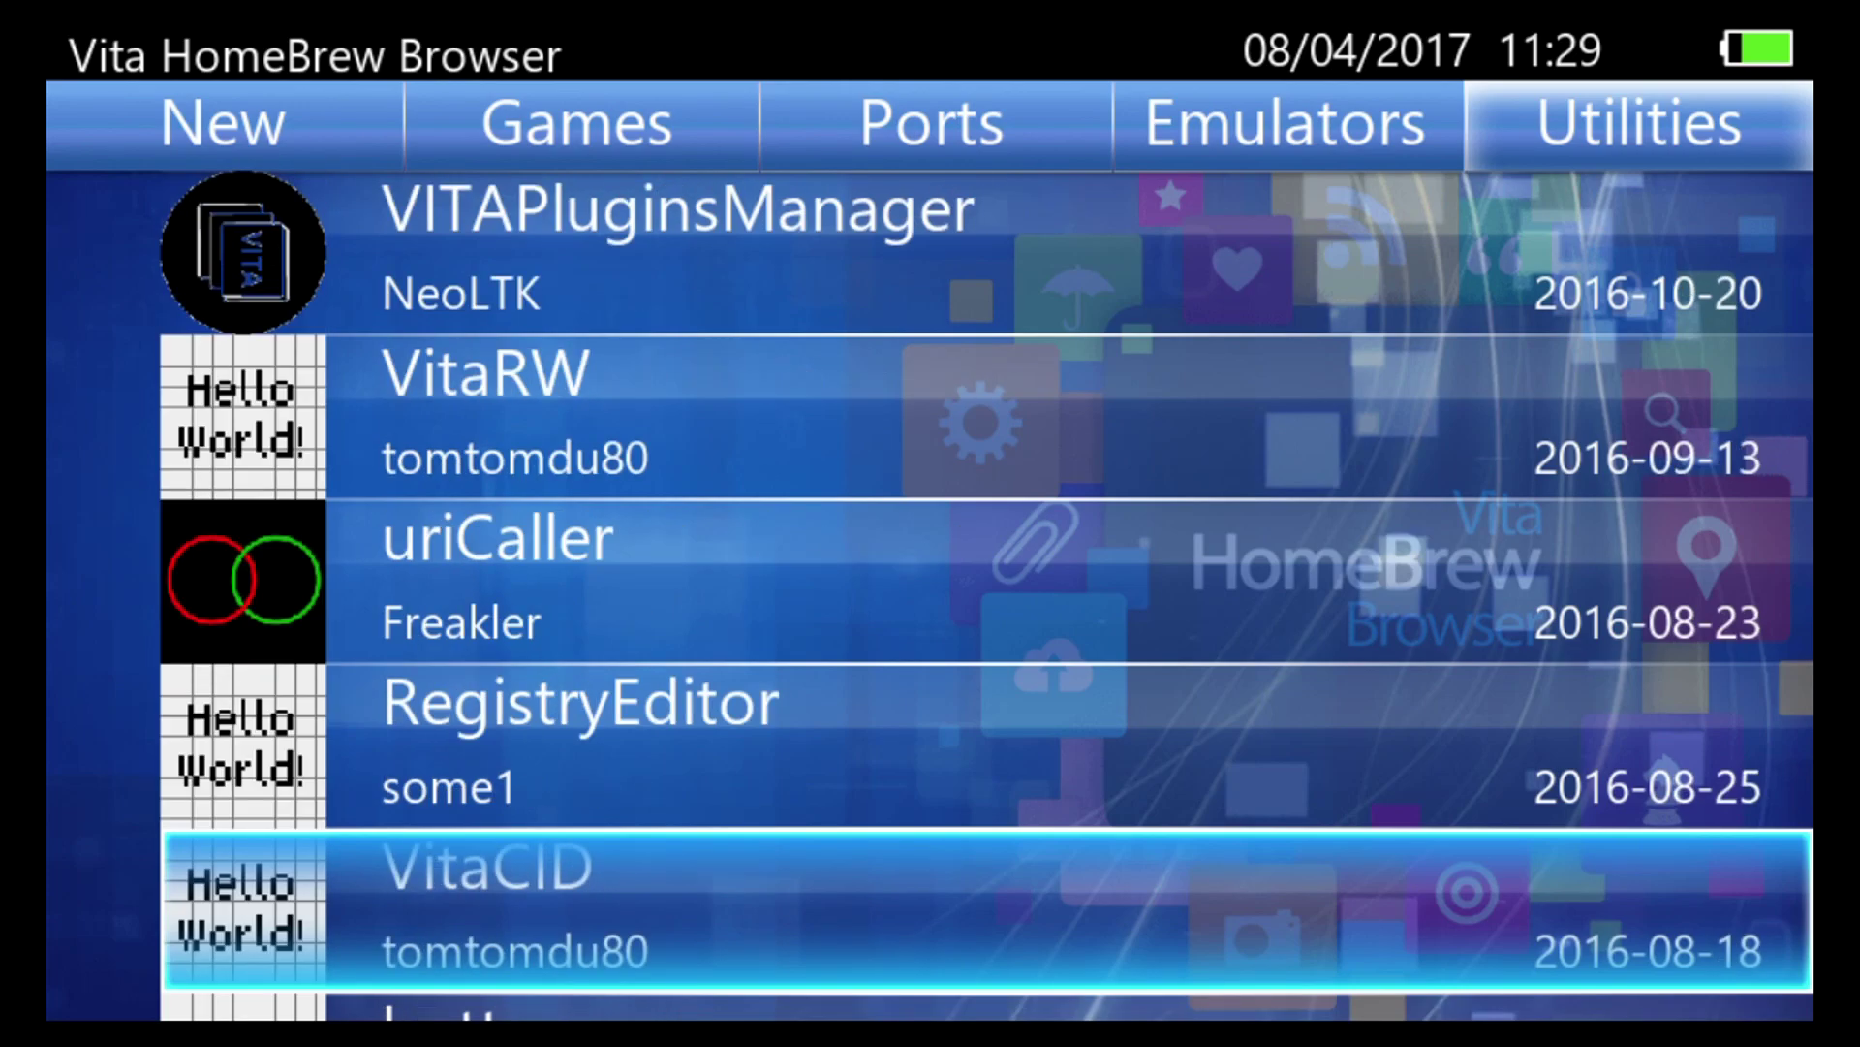
key(Down)
key(Down)
key(Up)
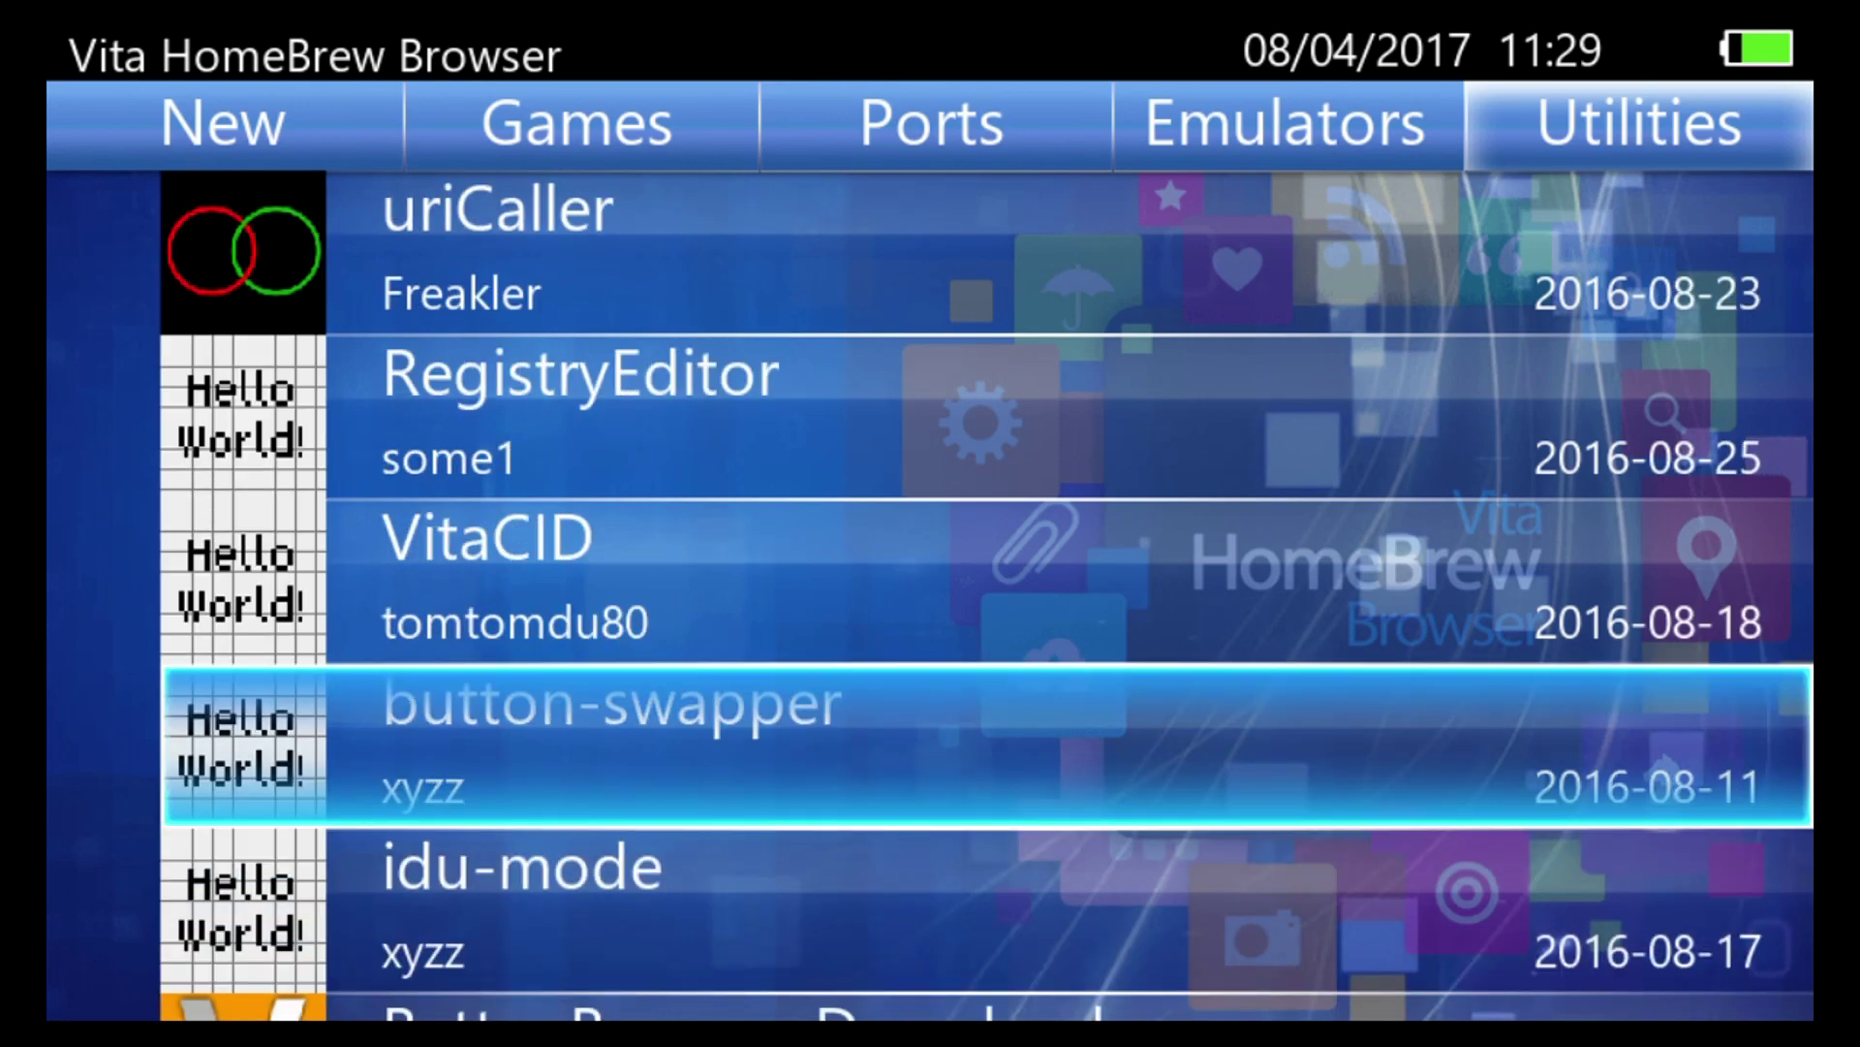
key(Down)
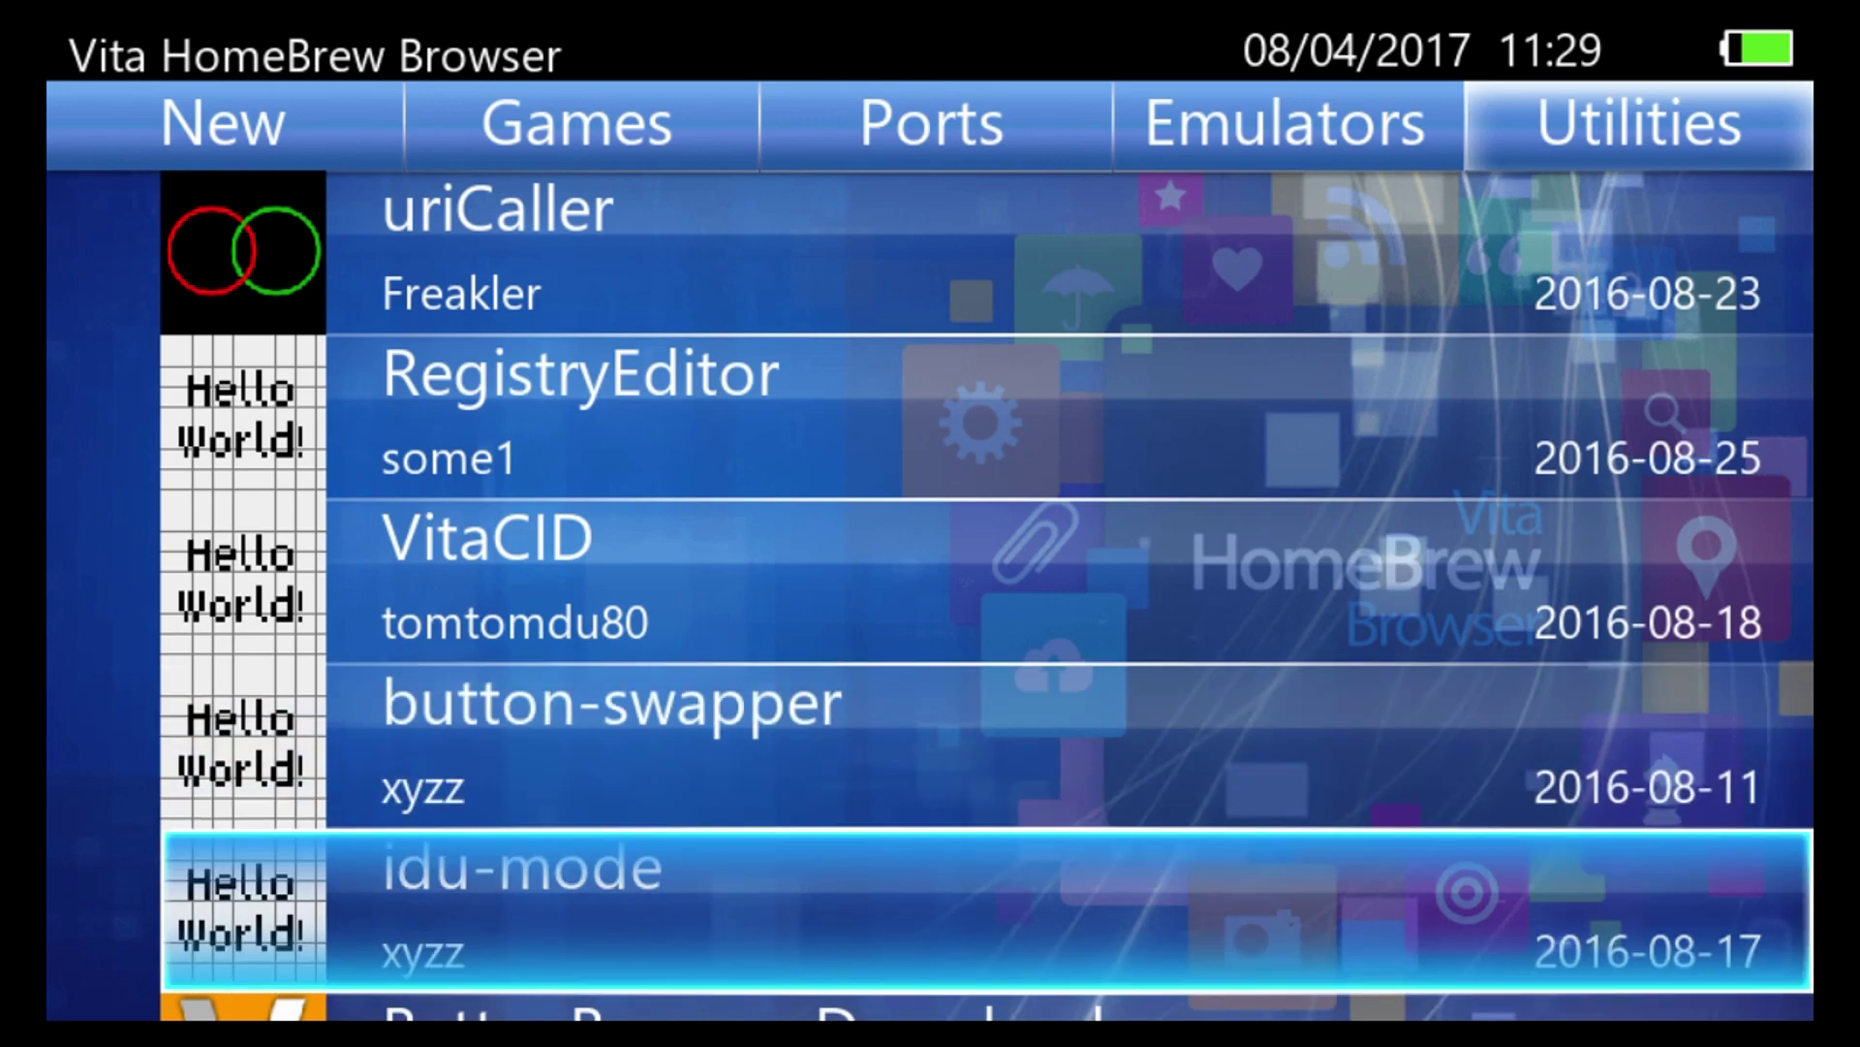
key(Down)
key(Down)
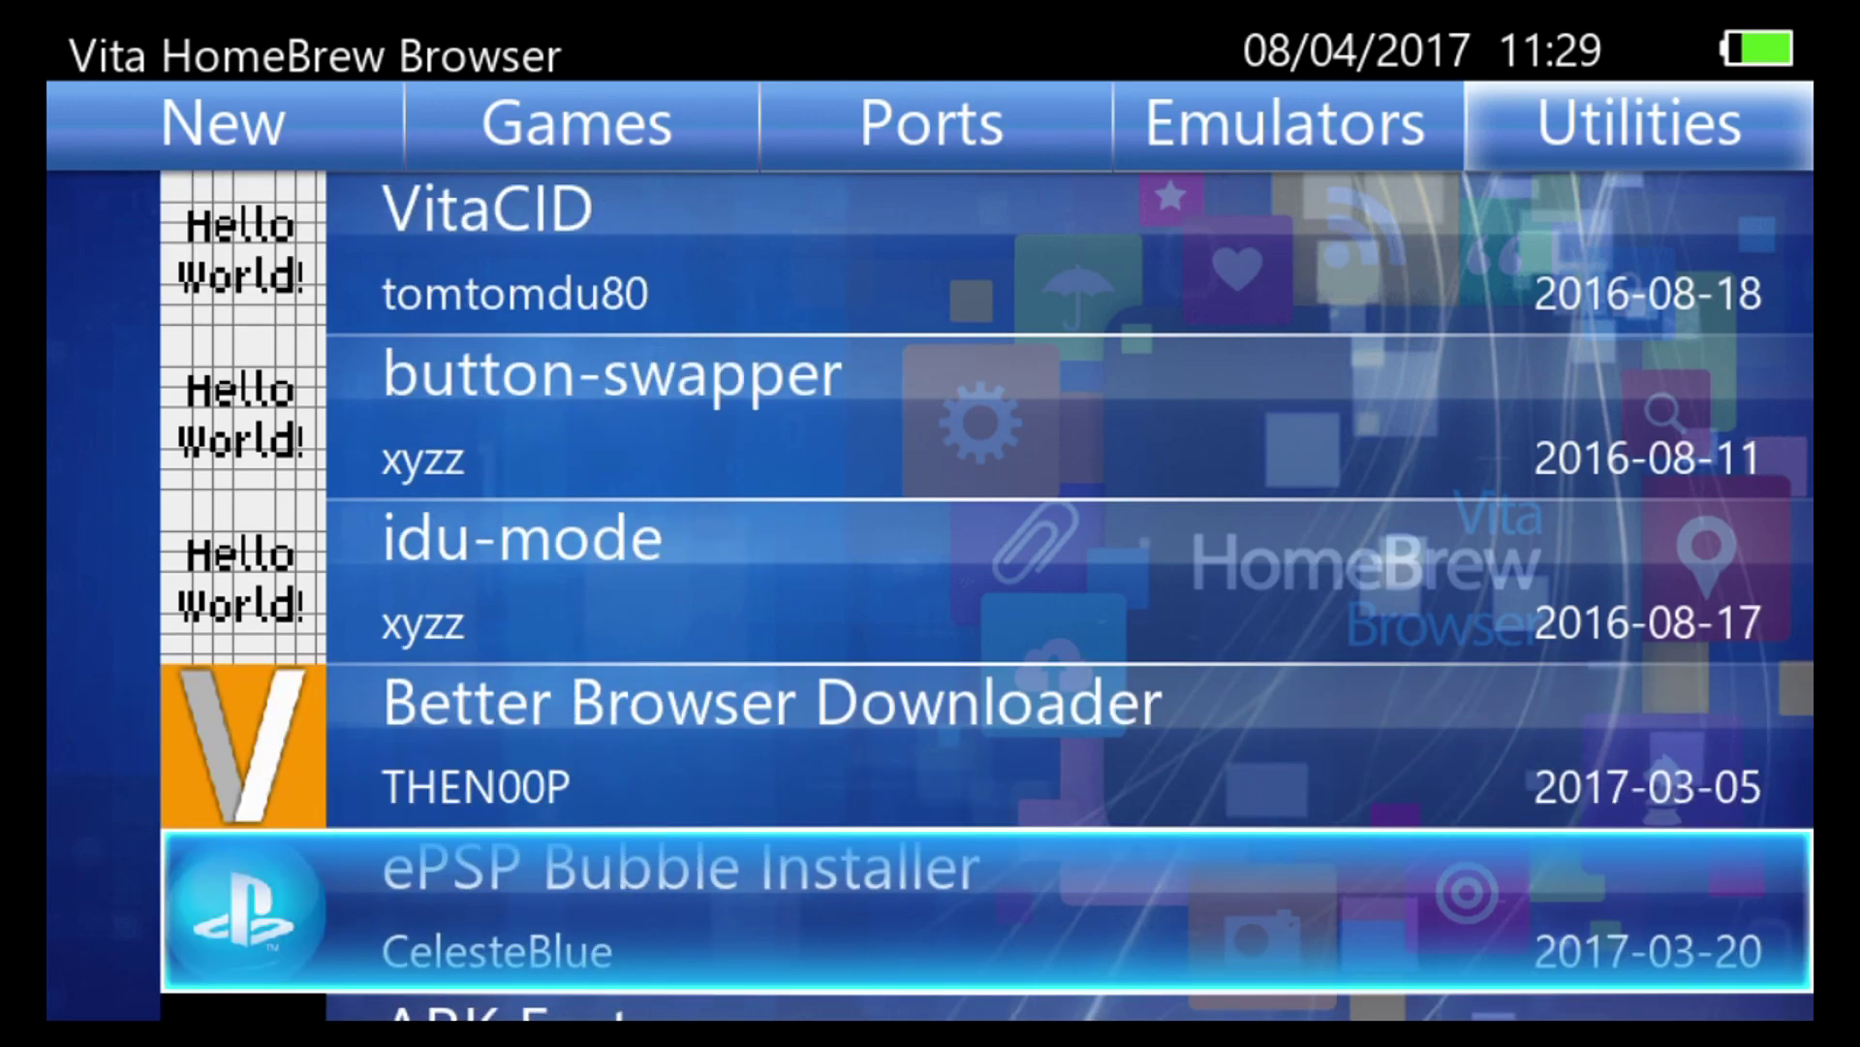
key(Down)
key(Up)
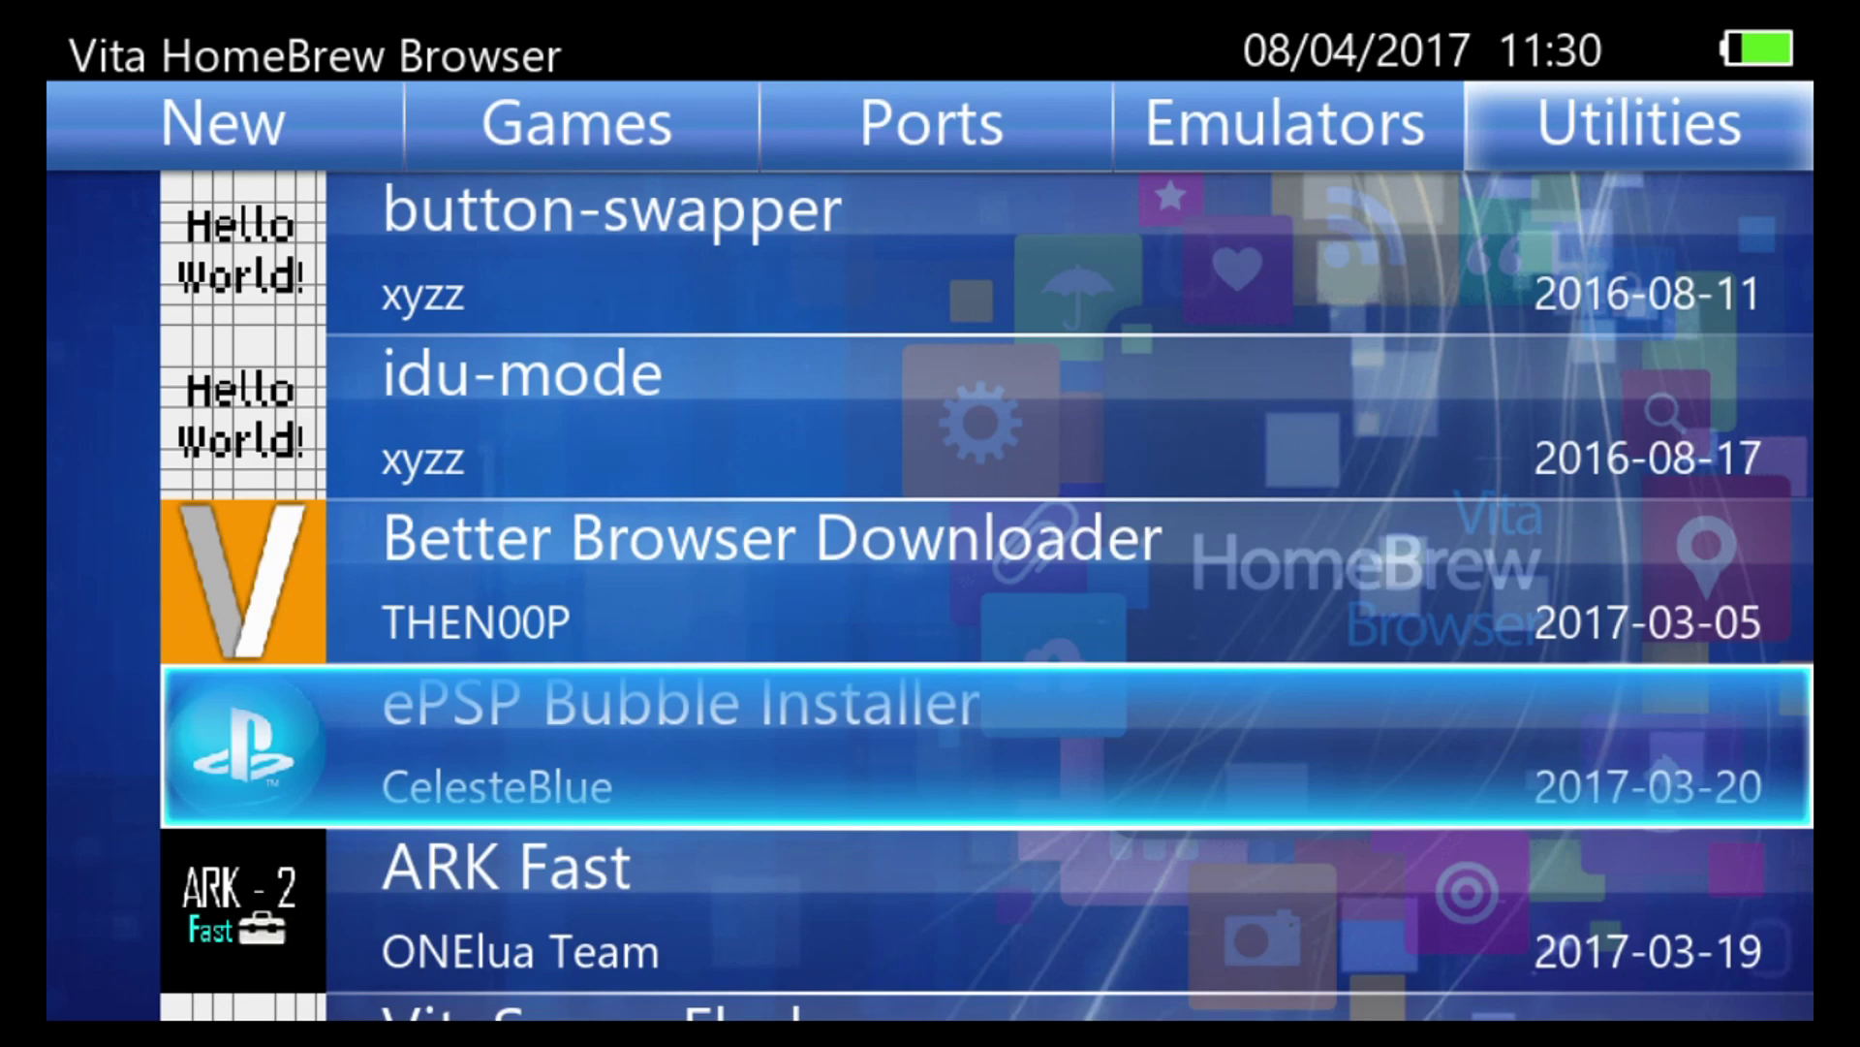
Look through the homebrew tools in the Utilities category from ARK Fast down to vita-savemgr
key(Down)
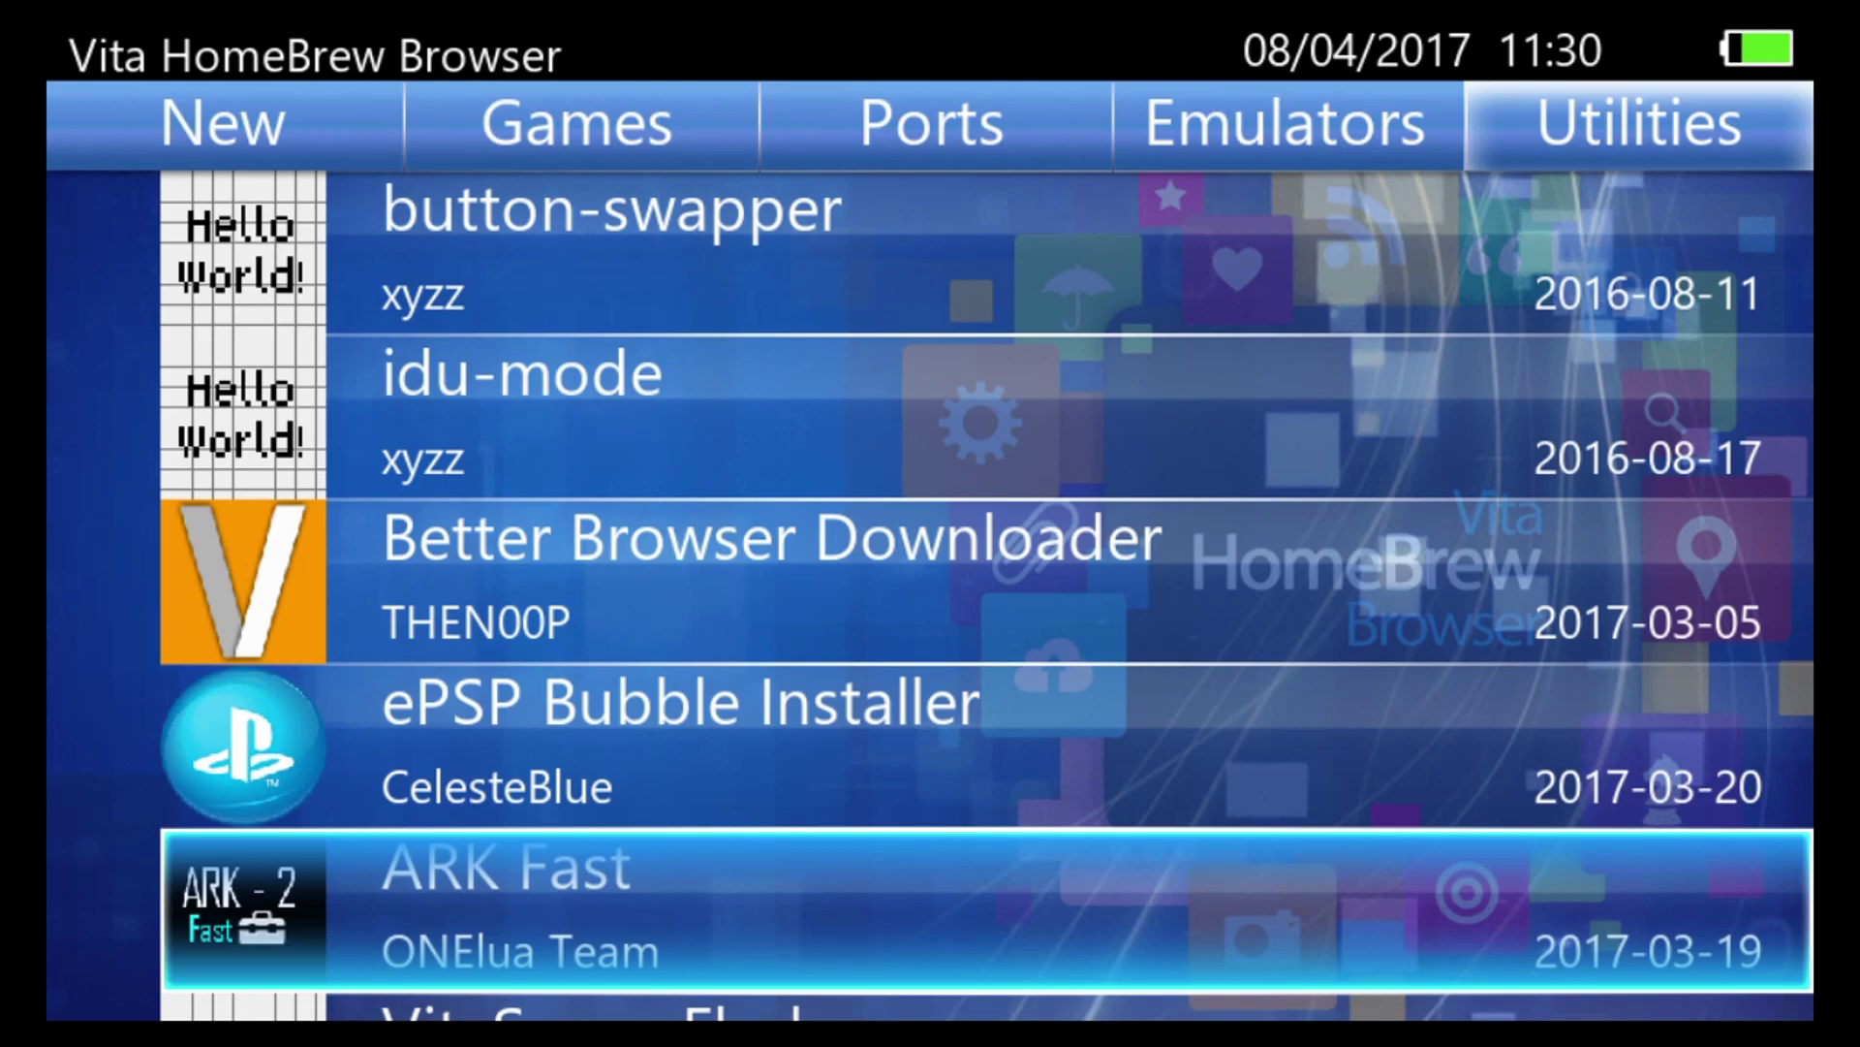
key(Down)
key(Down)
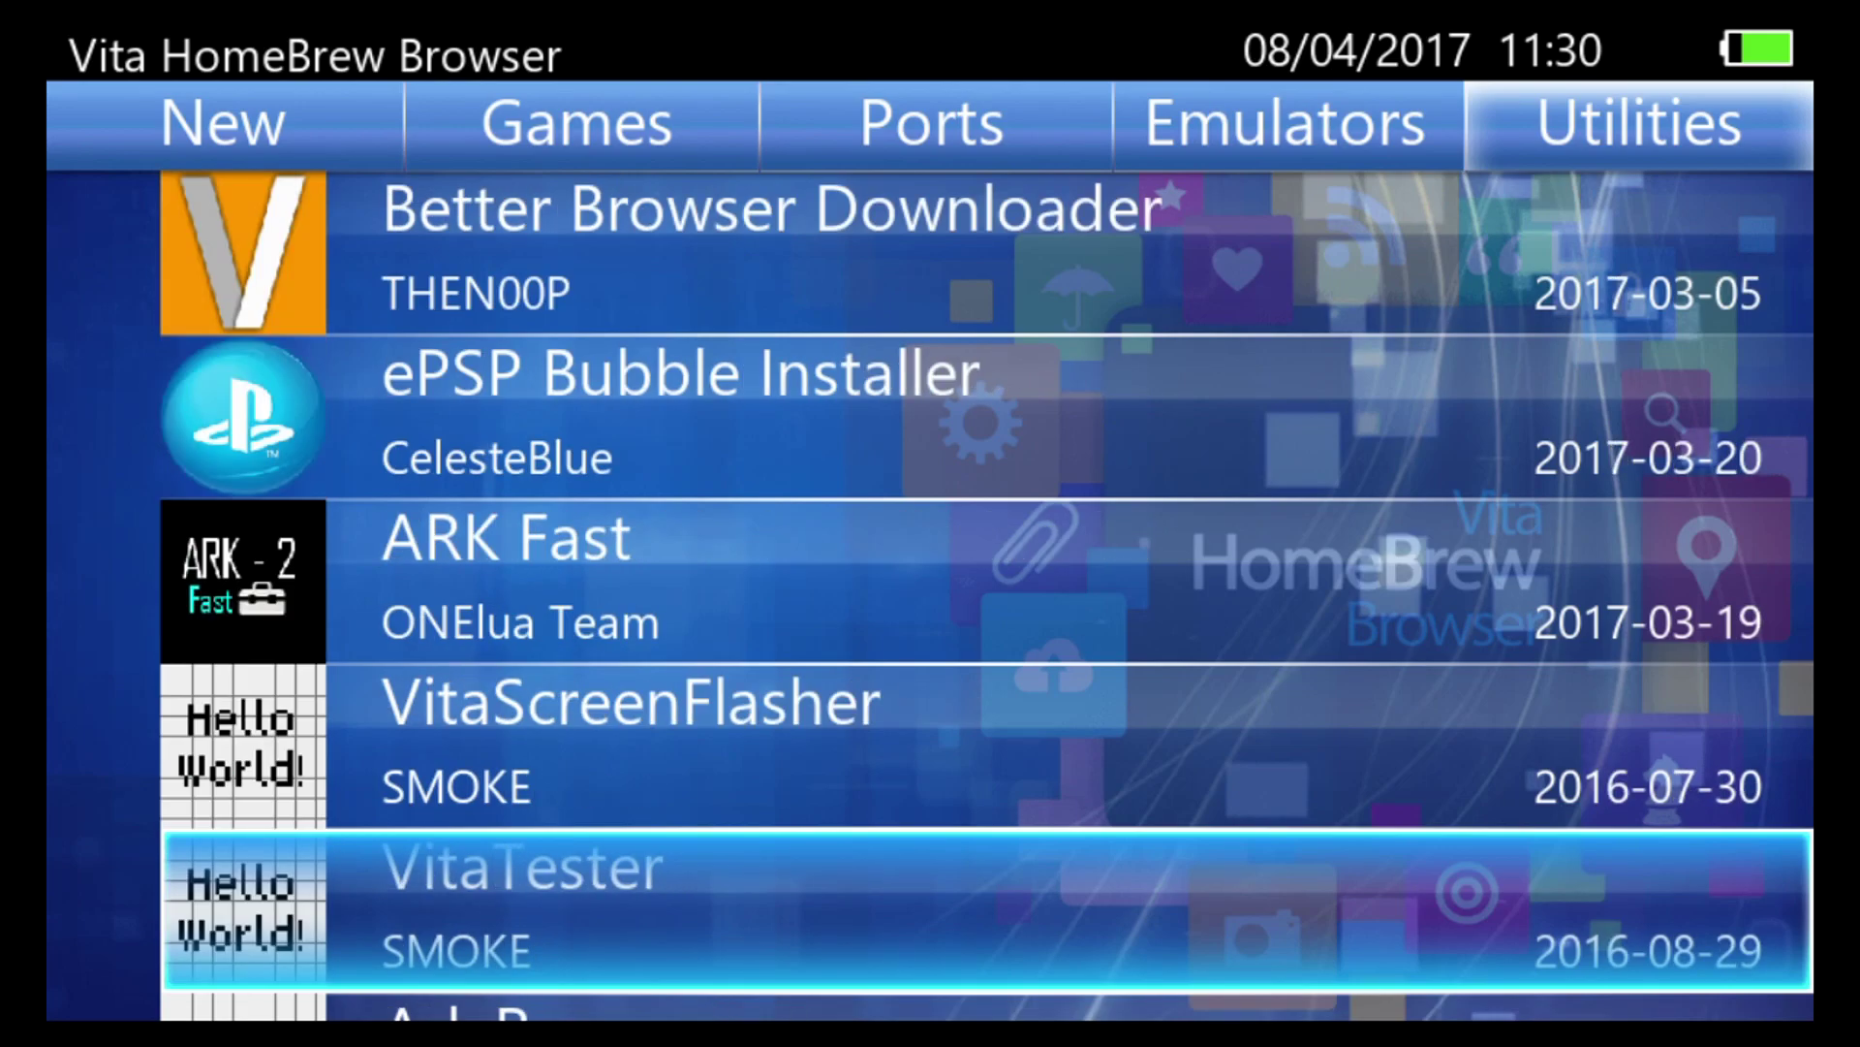
key(Down)
key(Down)
key(Down)
key(Down)
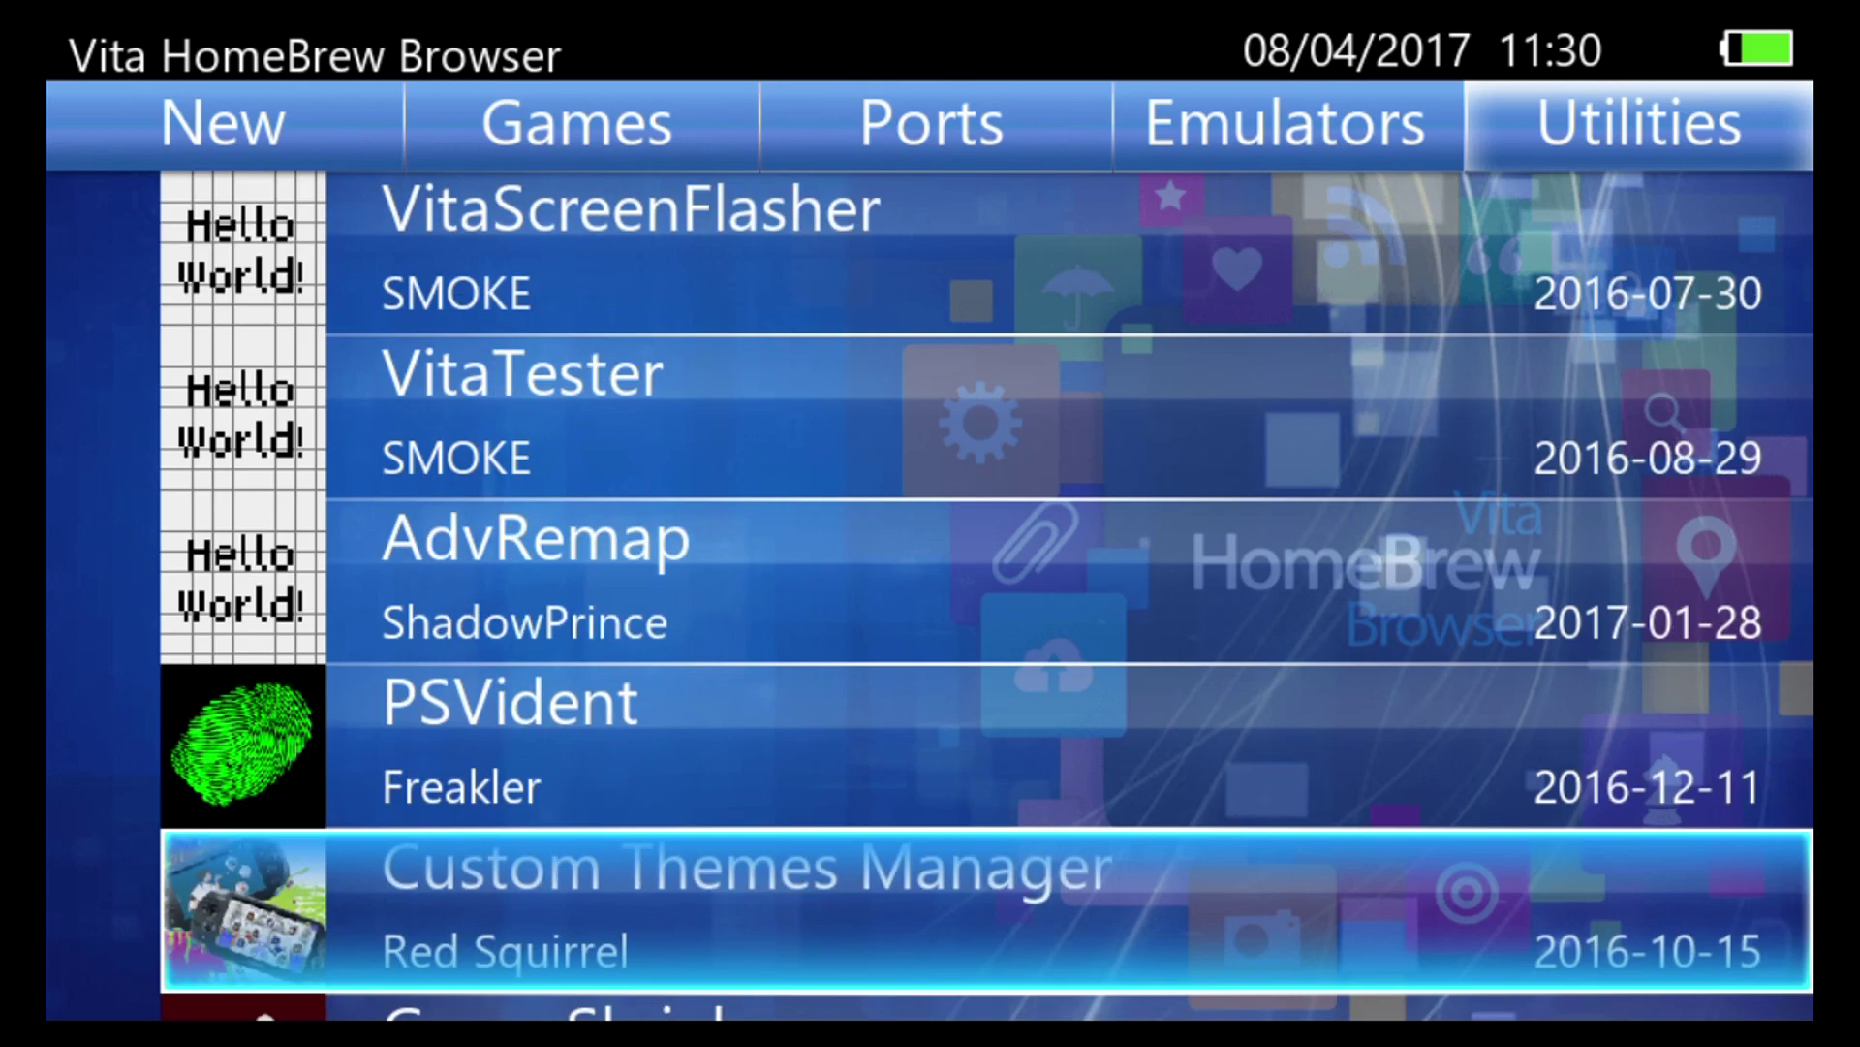
key(Down)
key(Down)
key(Down)
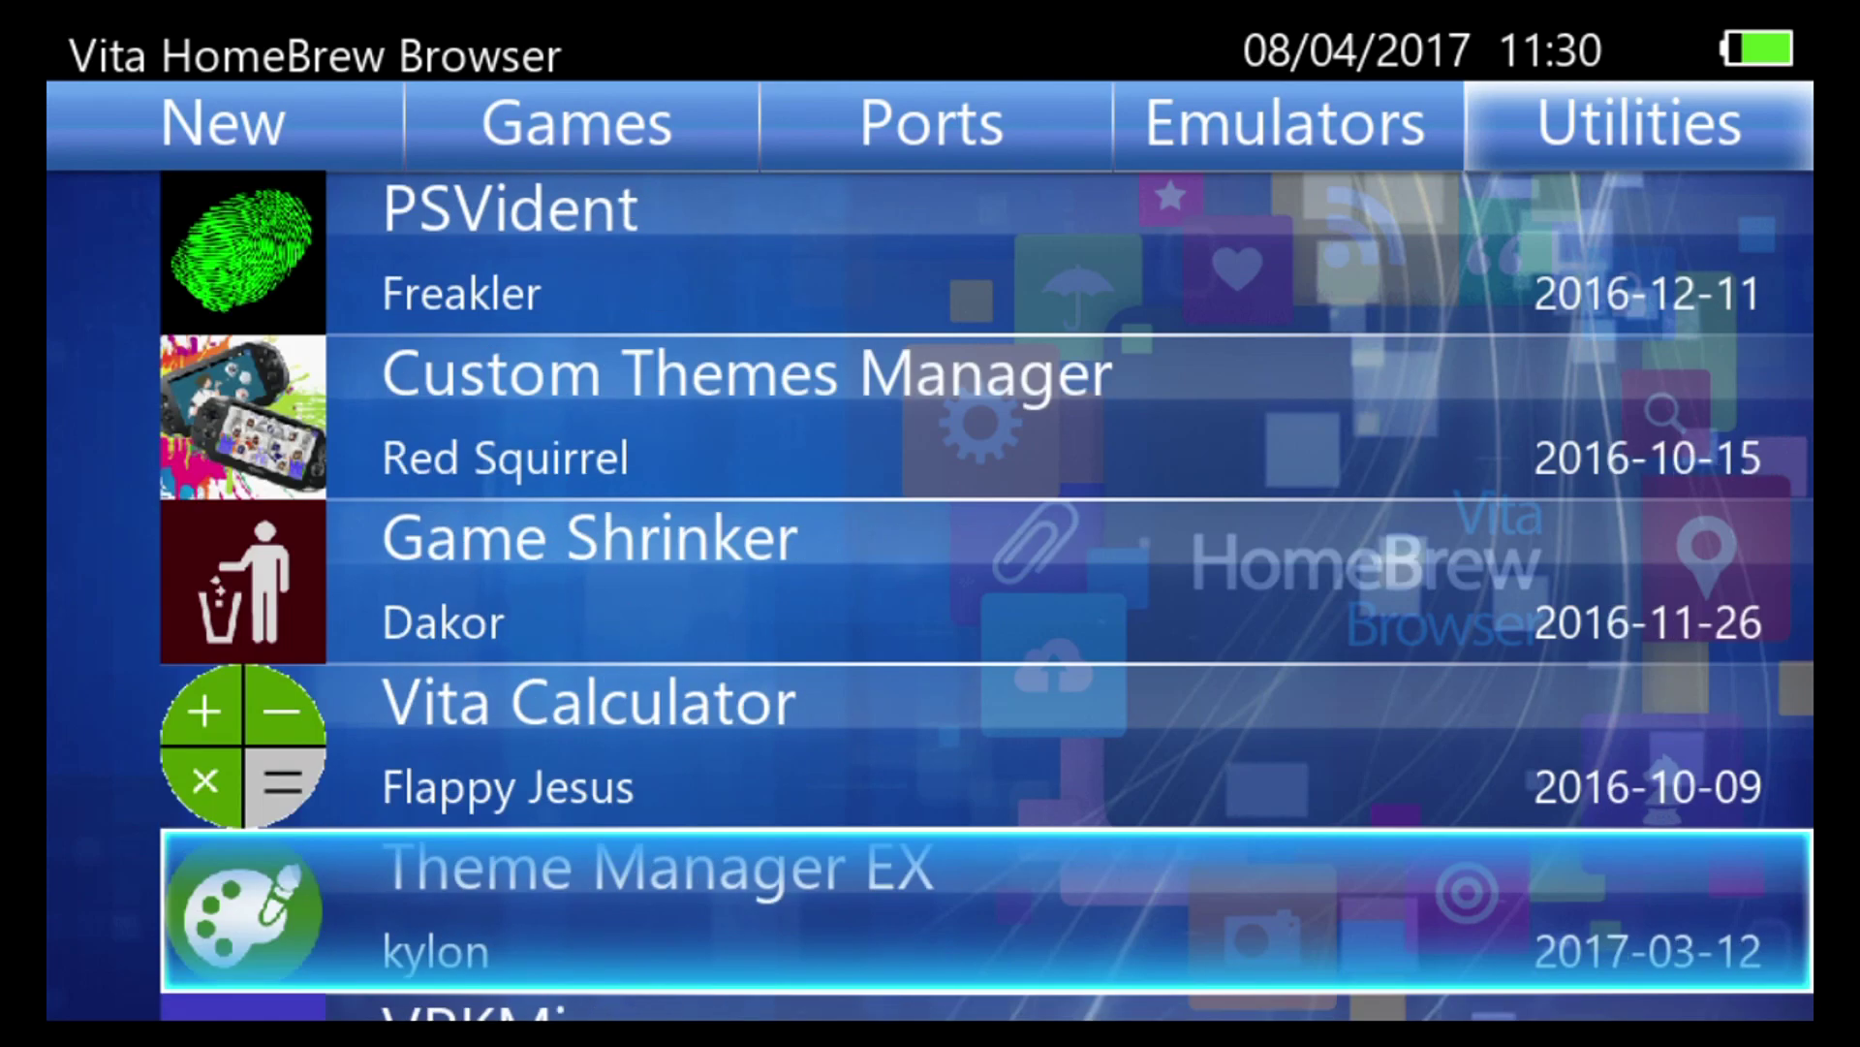
key(Down)
key(Down)
key(Down)
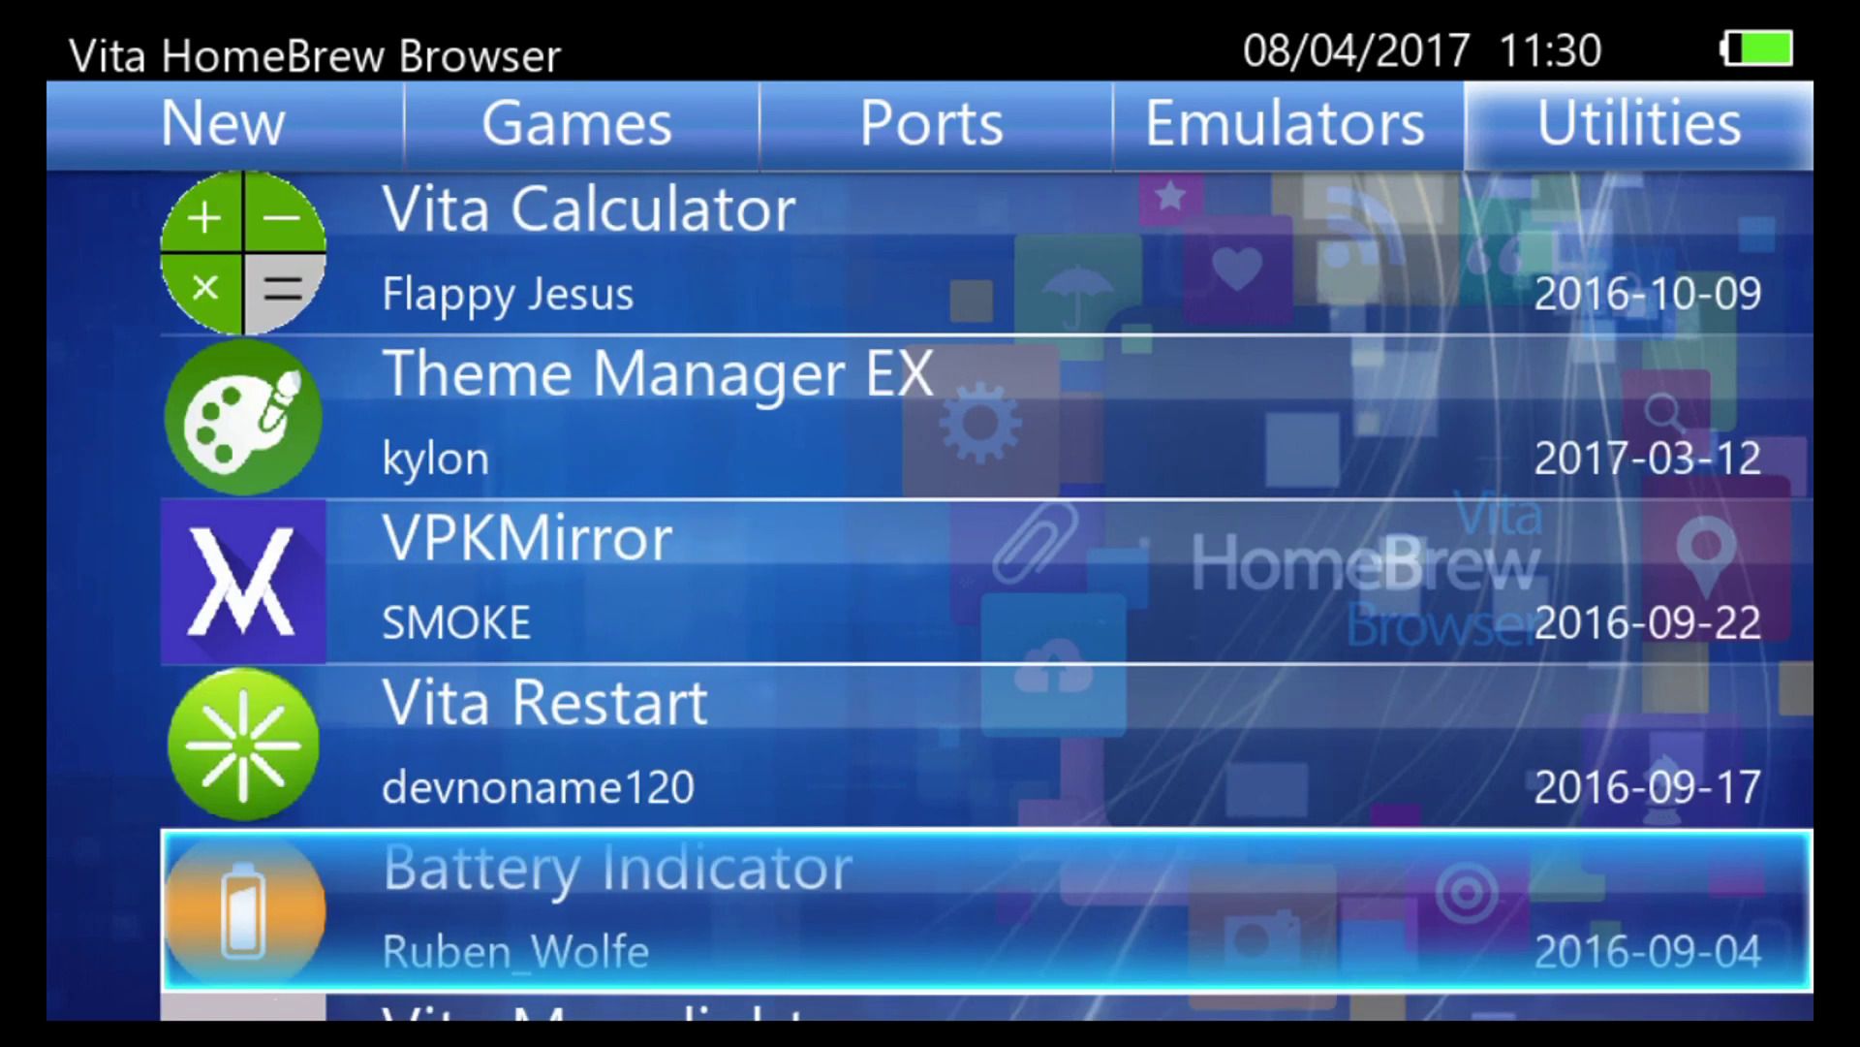
key(Down)
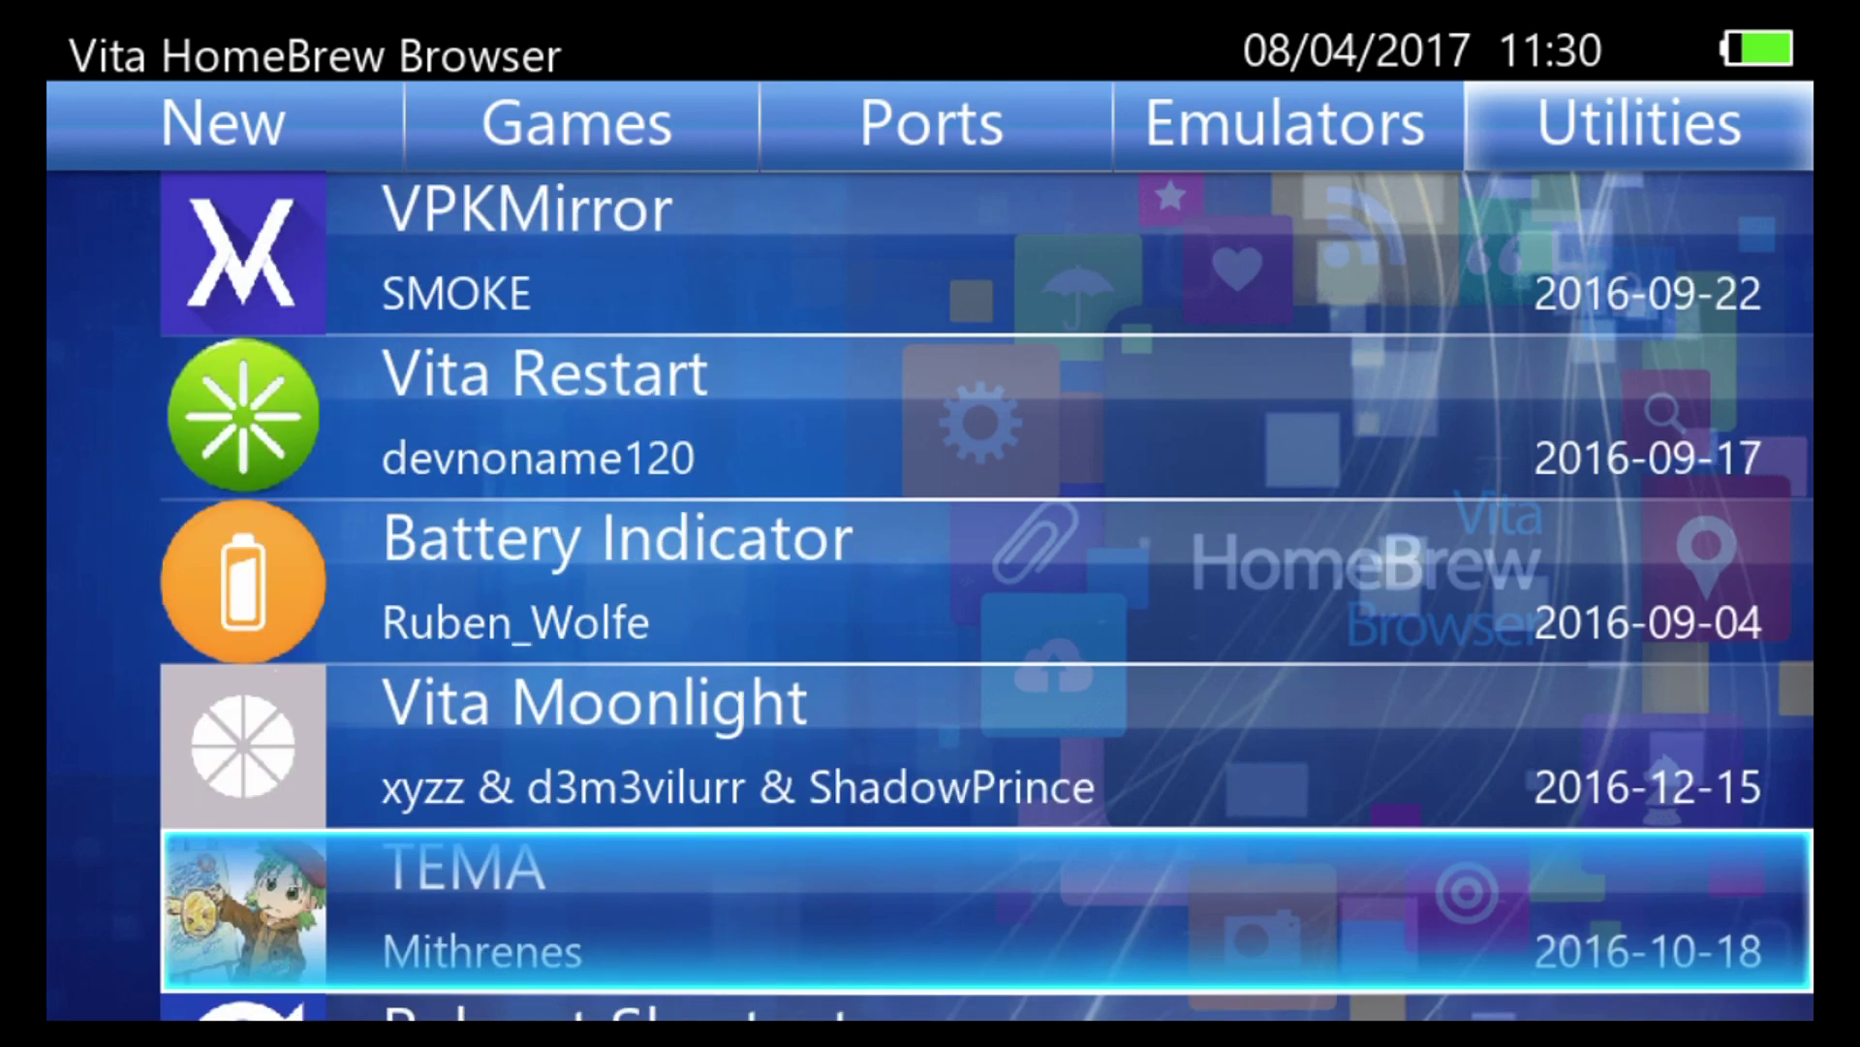
key(Down)
key(Down)
key(Down)
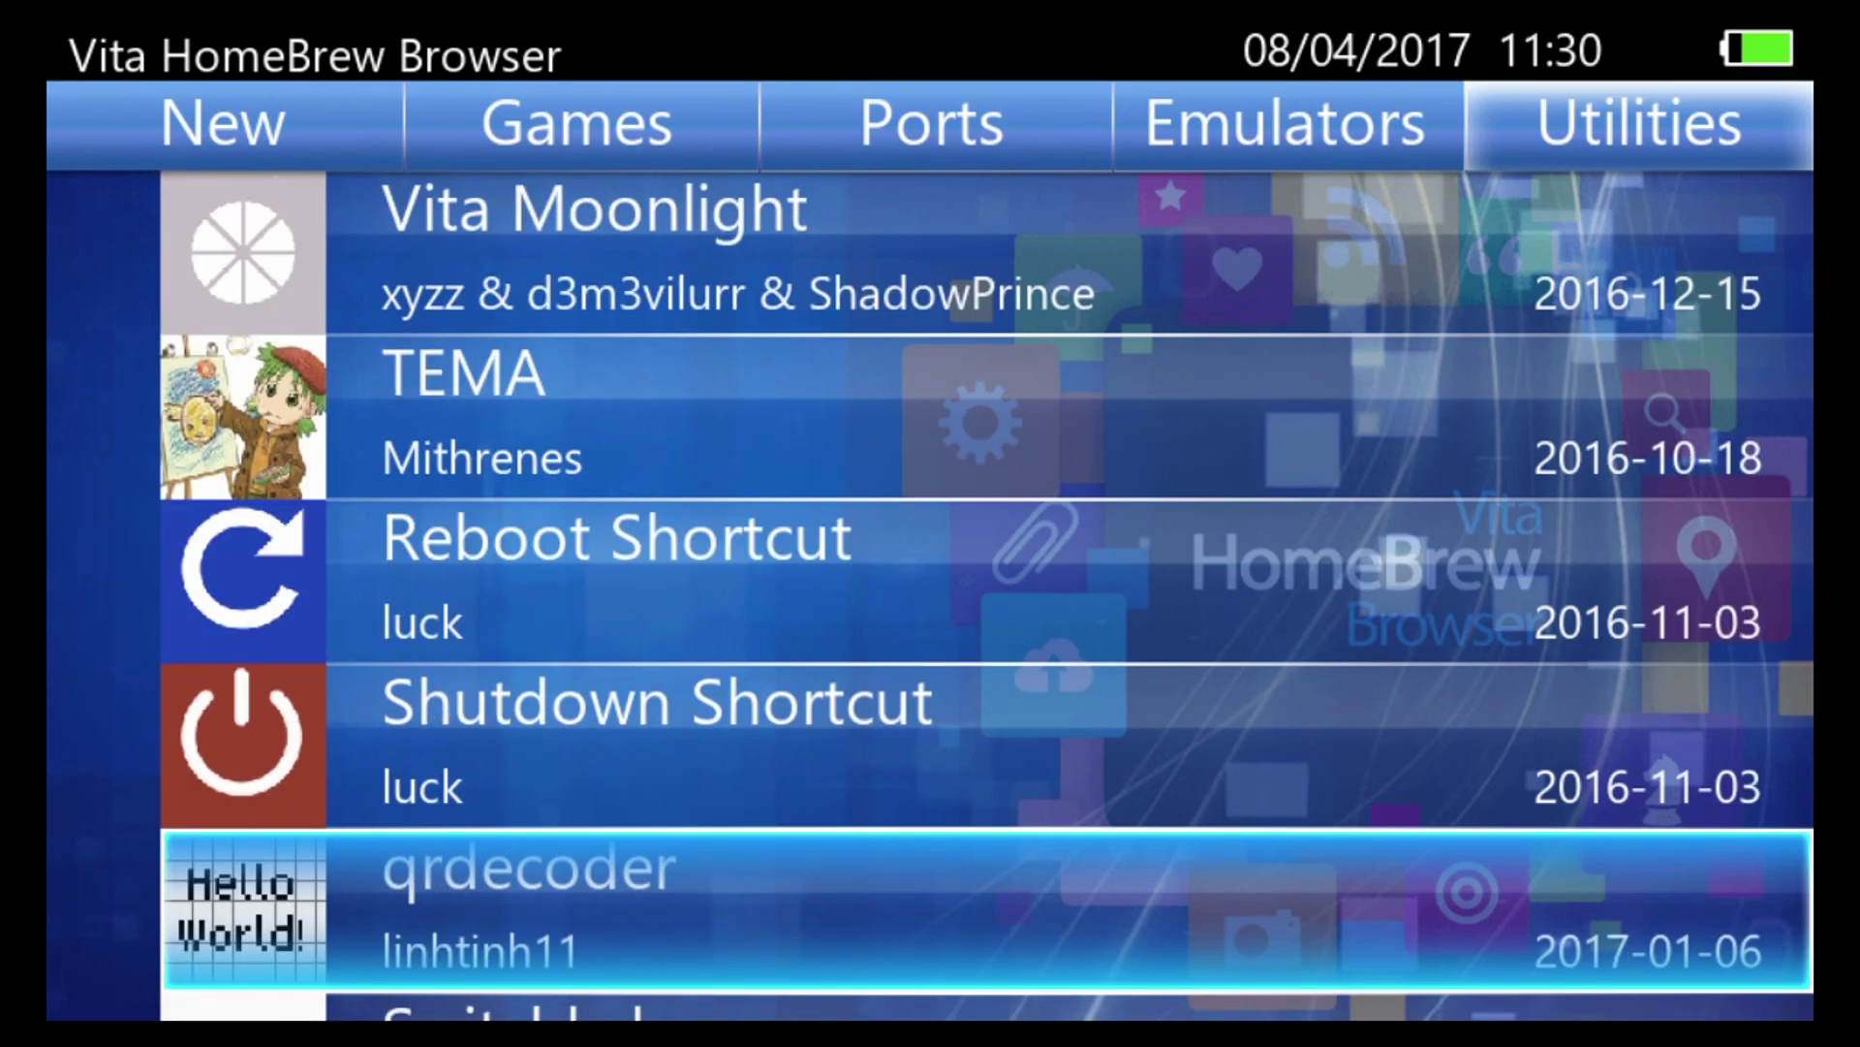
key(Up)
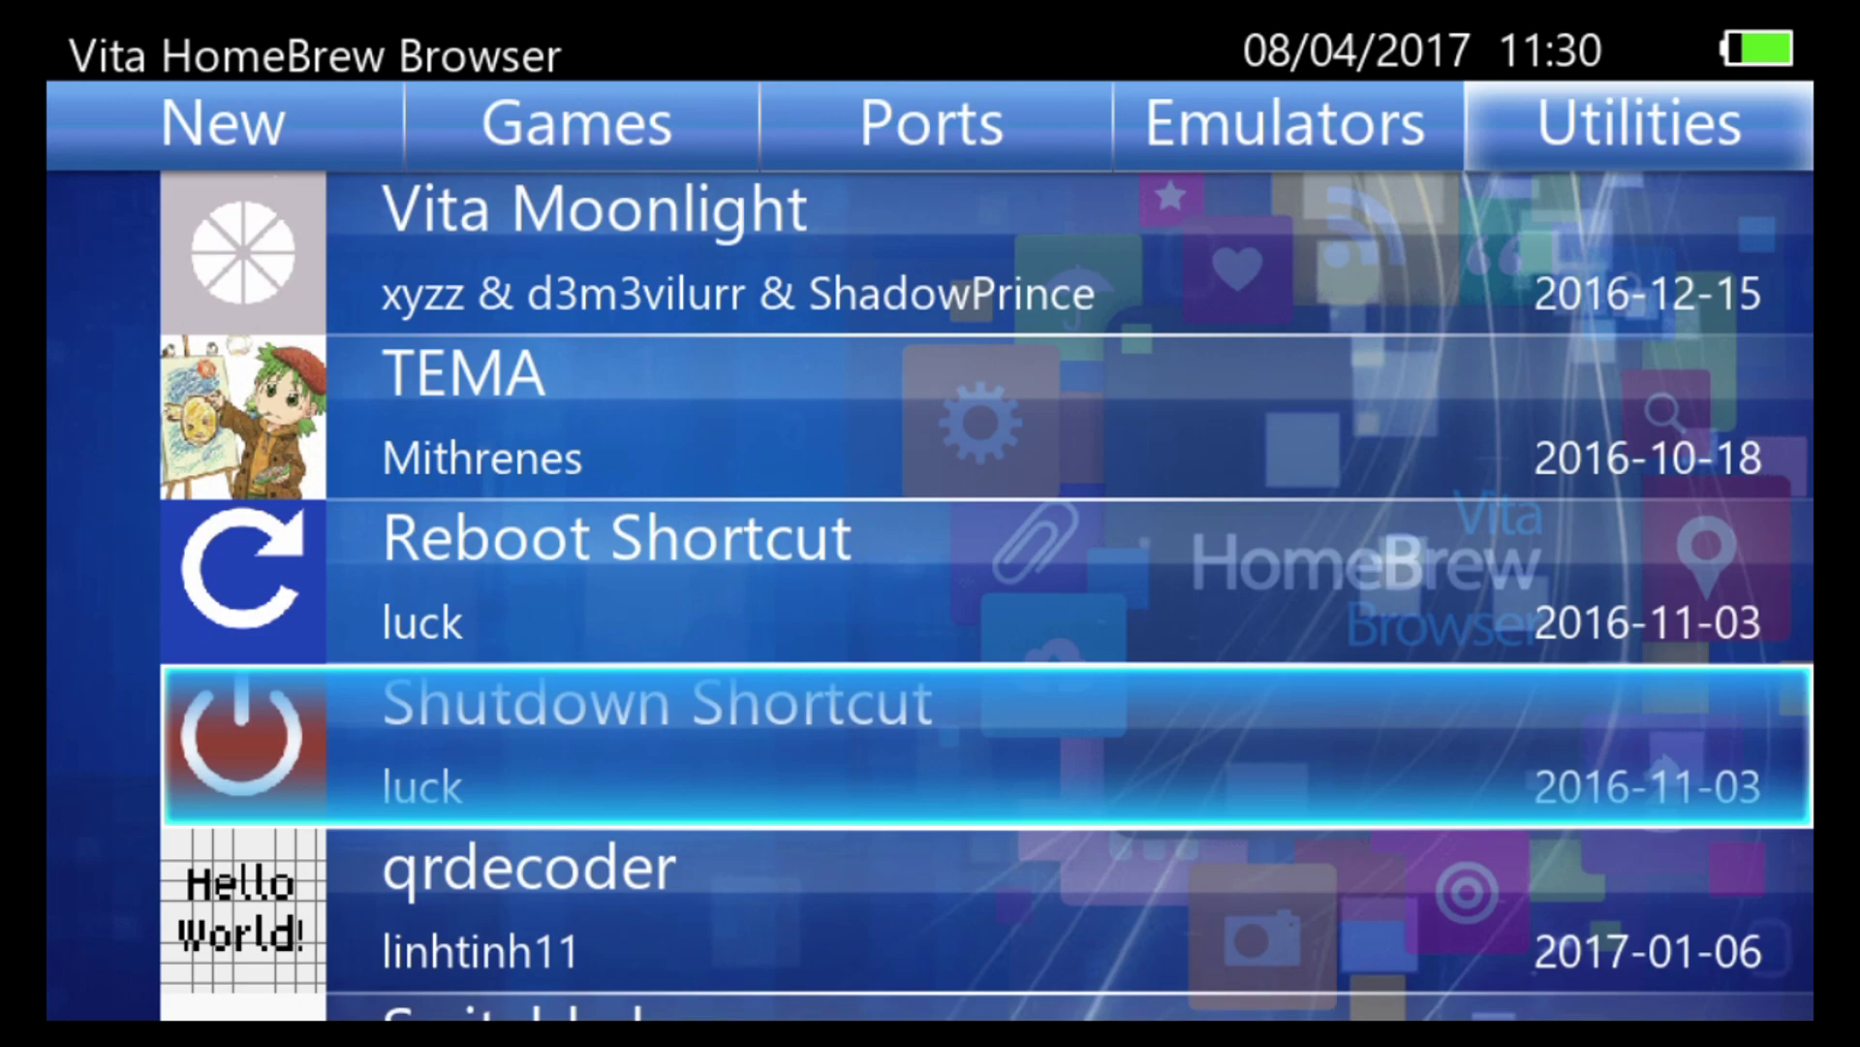
key(Down)
key(Down)
key(Down)
key(Down)
key(Down)
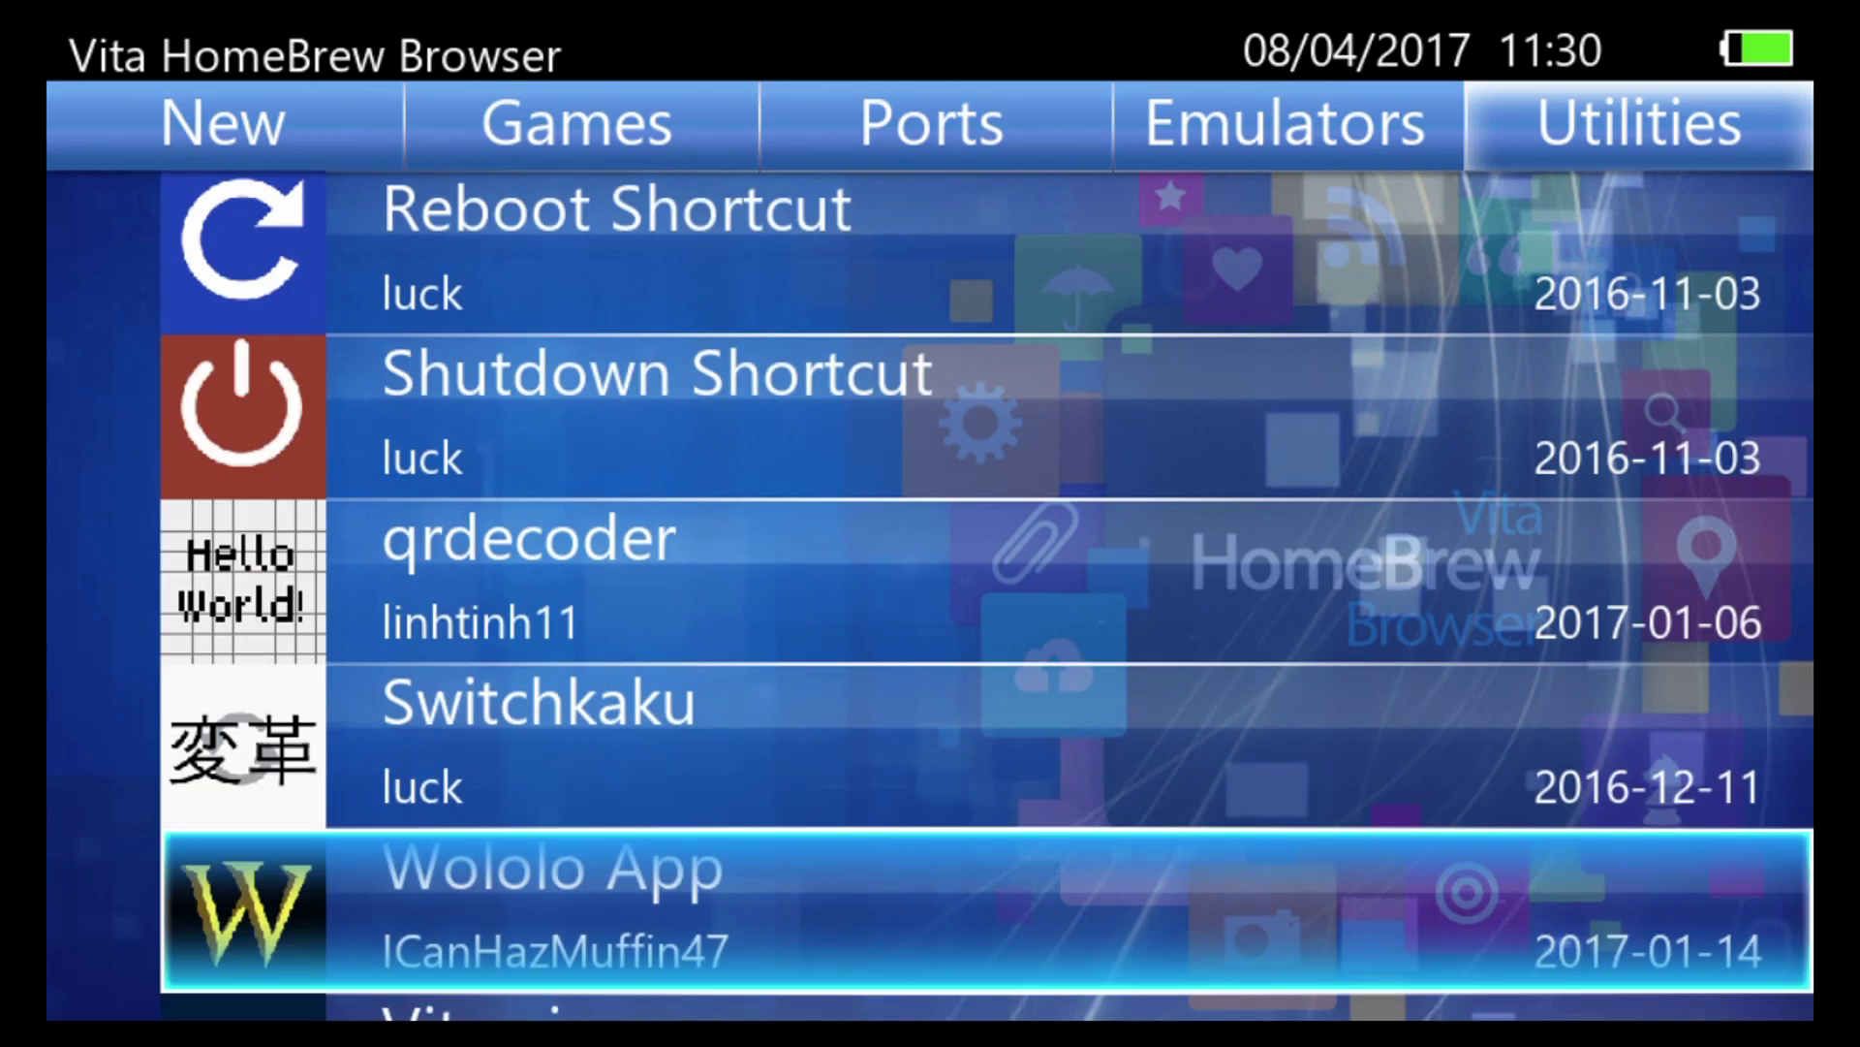
key(Down)
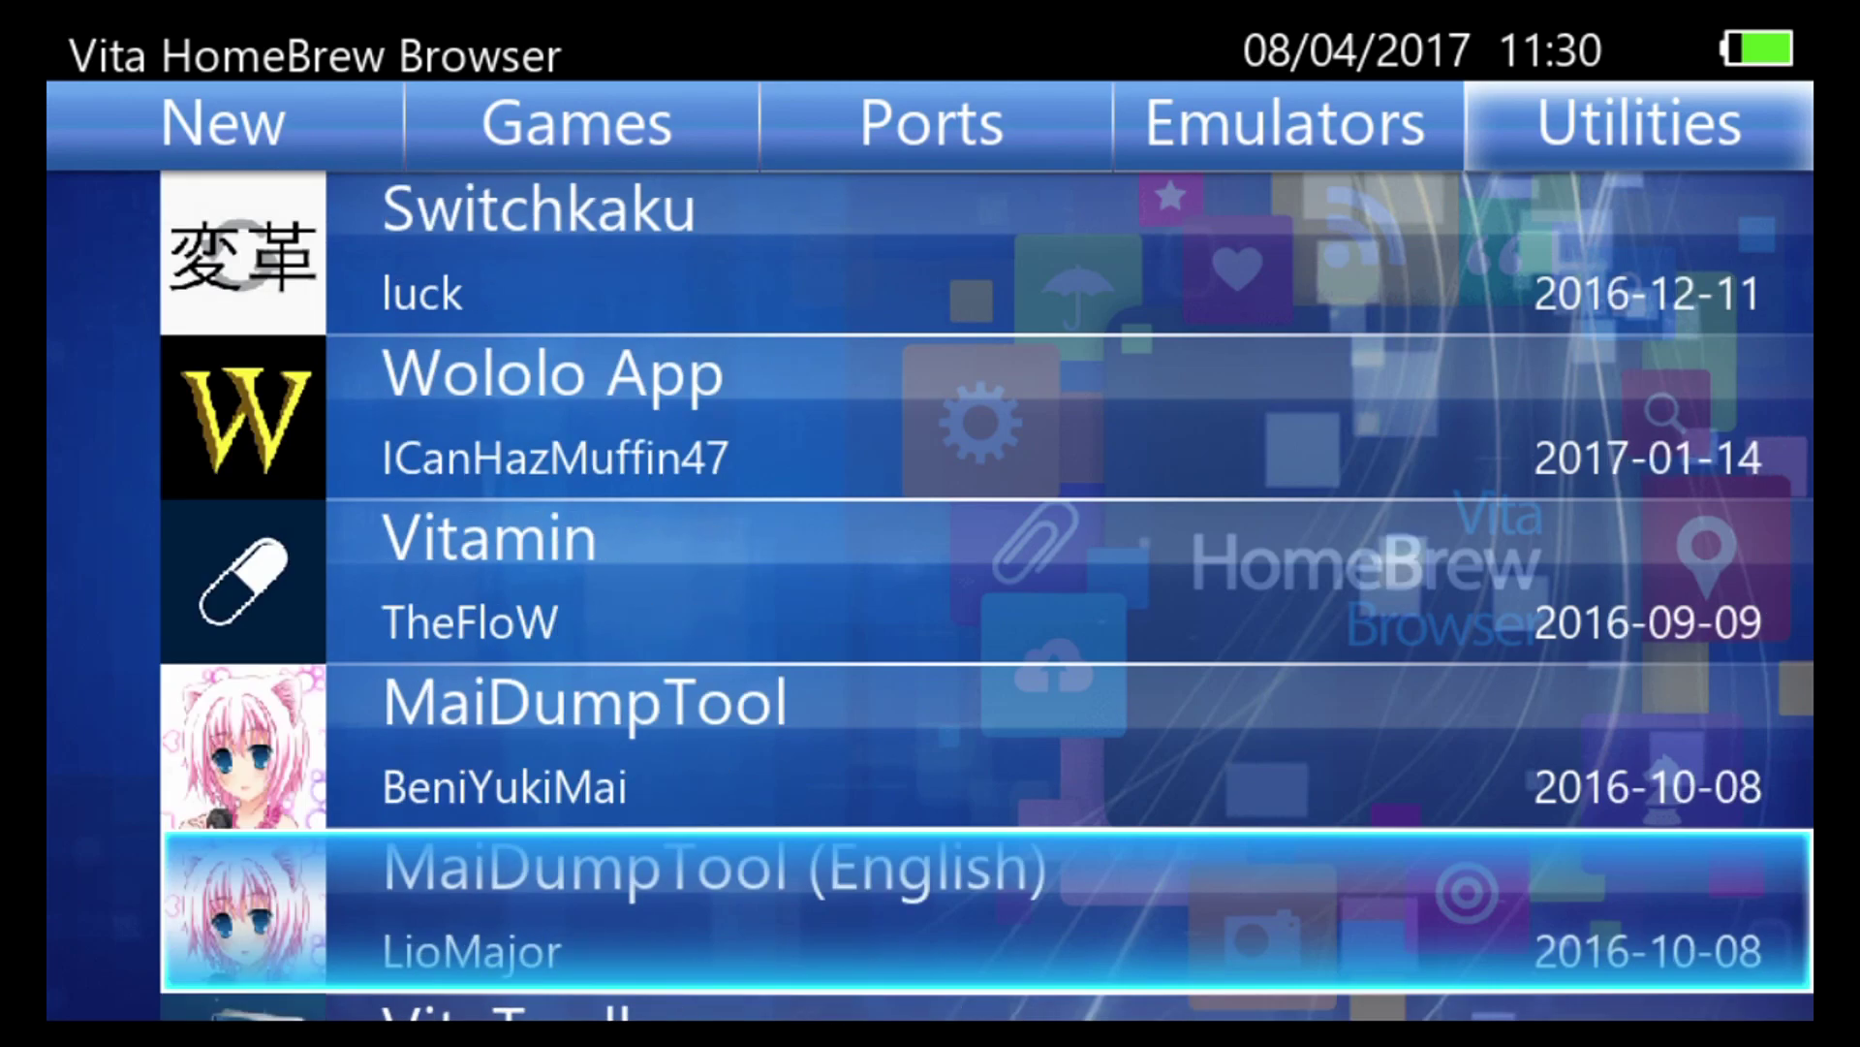
key(Down)
key(Down)
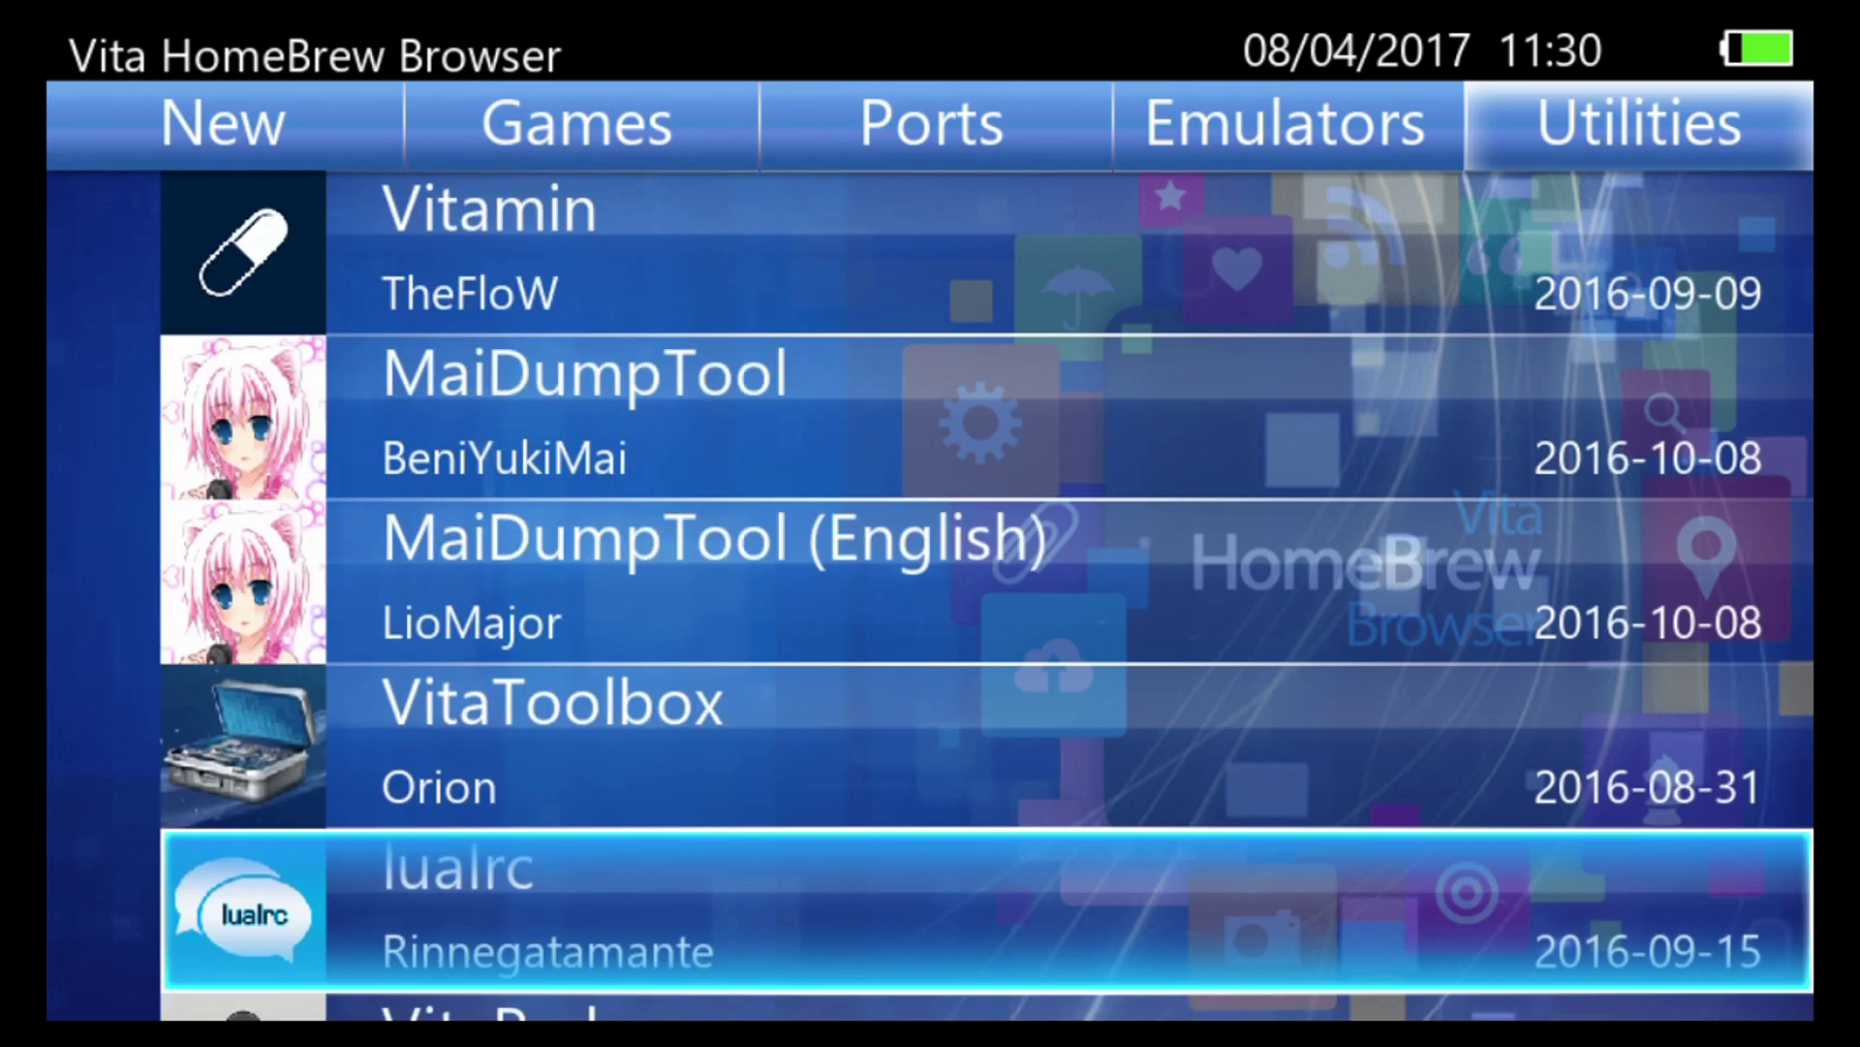
key(Down)
key(Down)
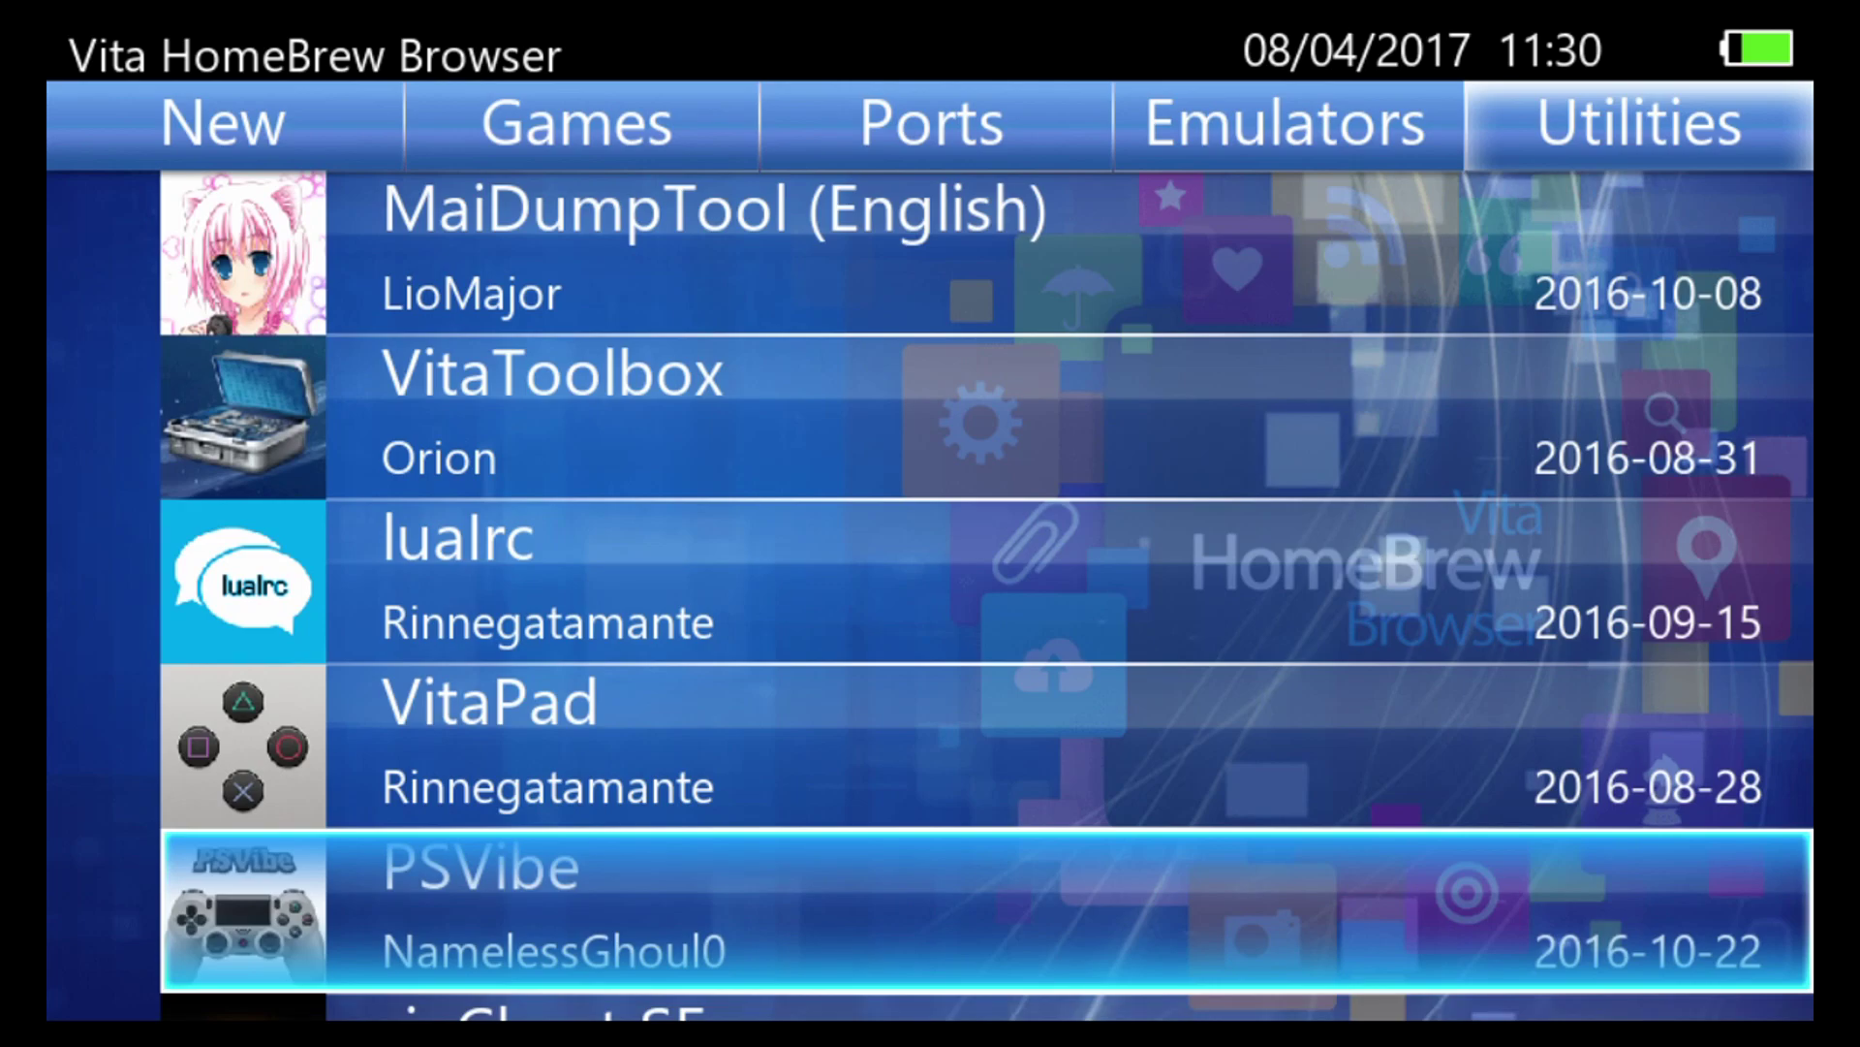
key(Down)
key(Down)
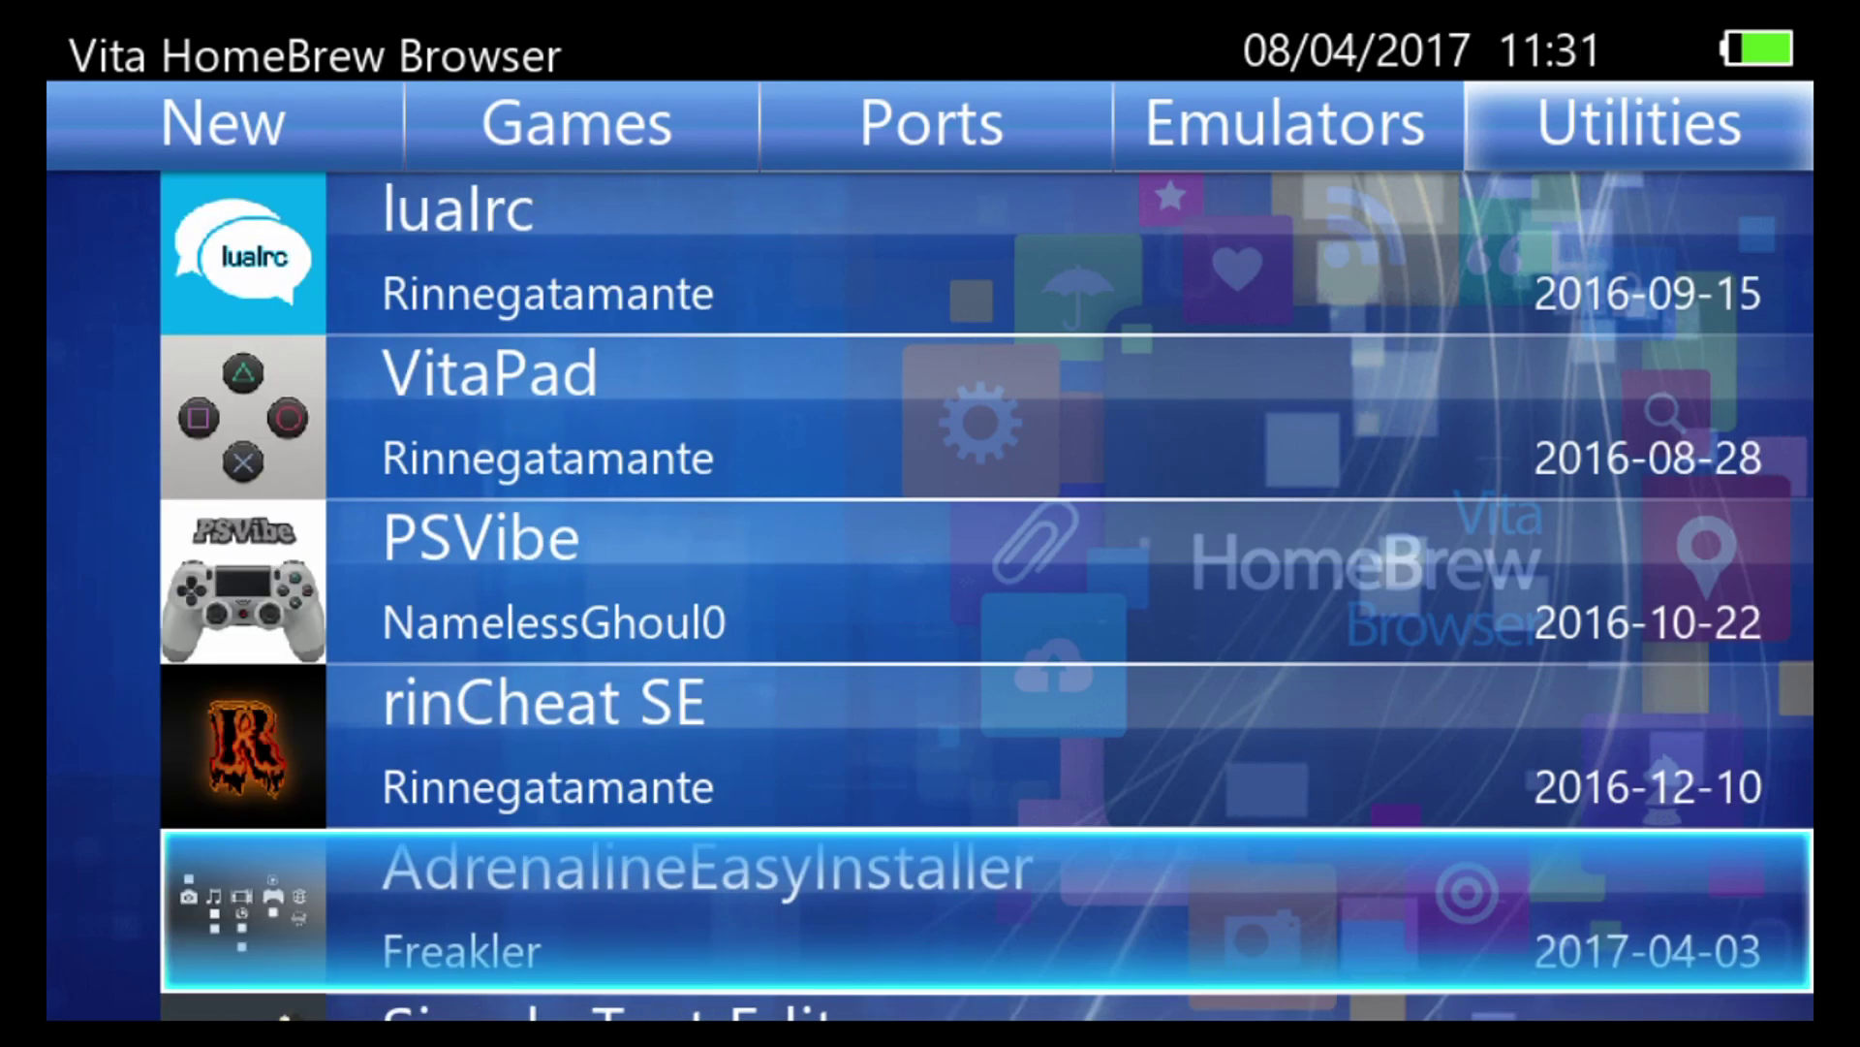
key(Down)
key(Down)
key(Down)
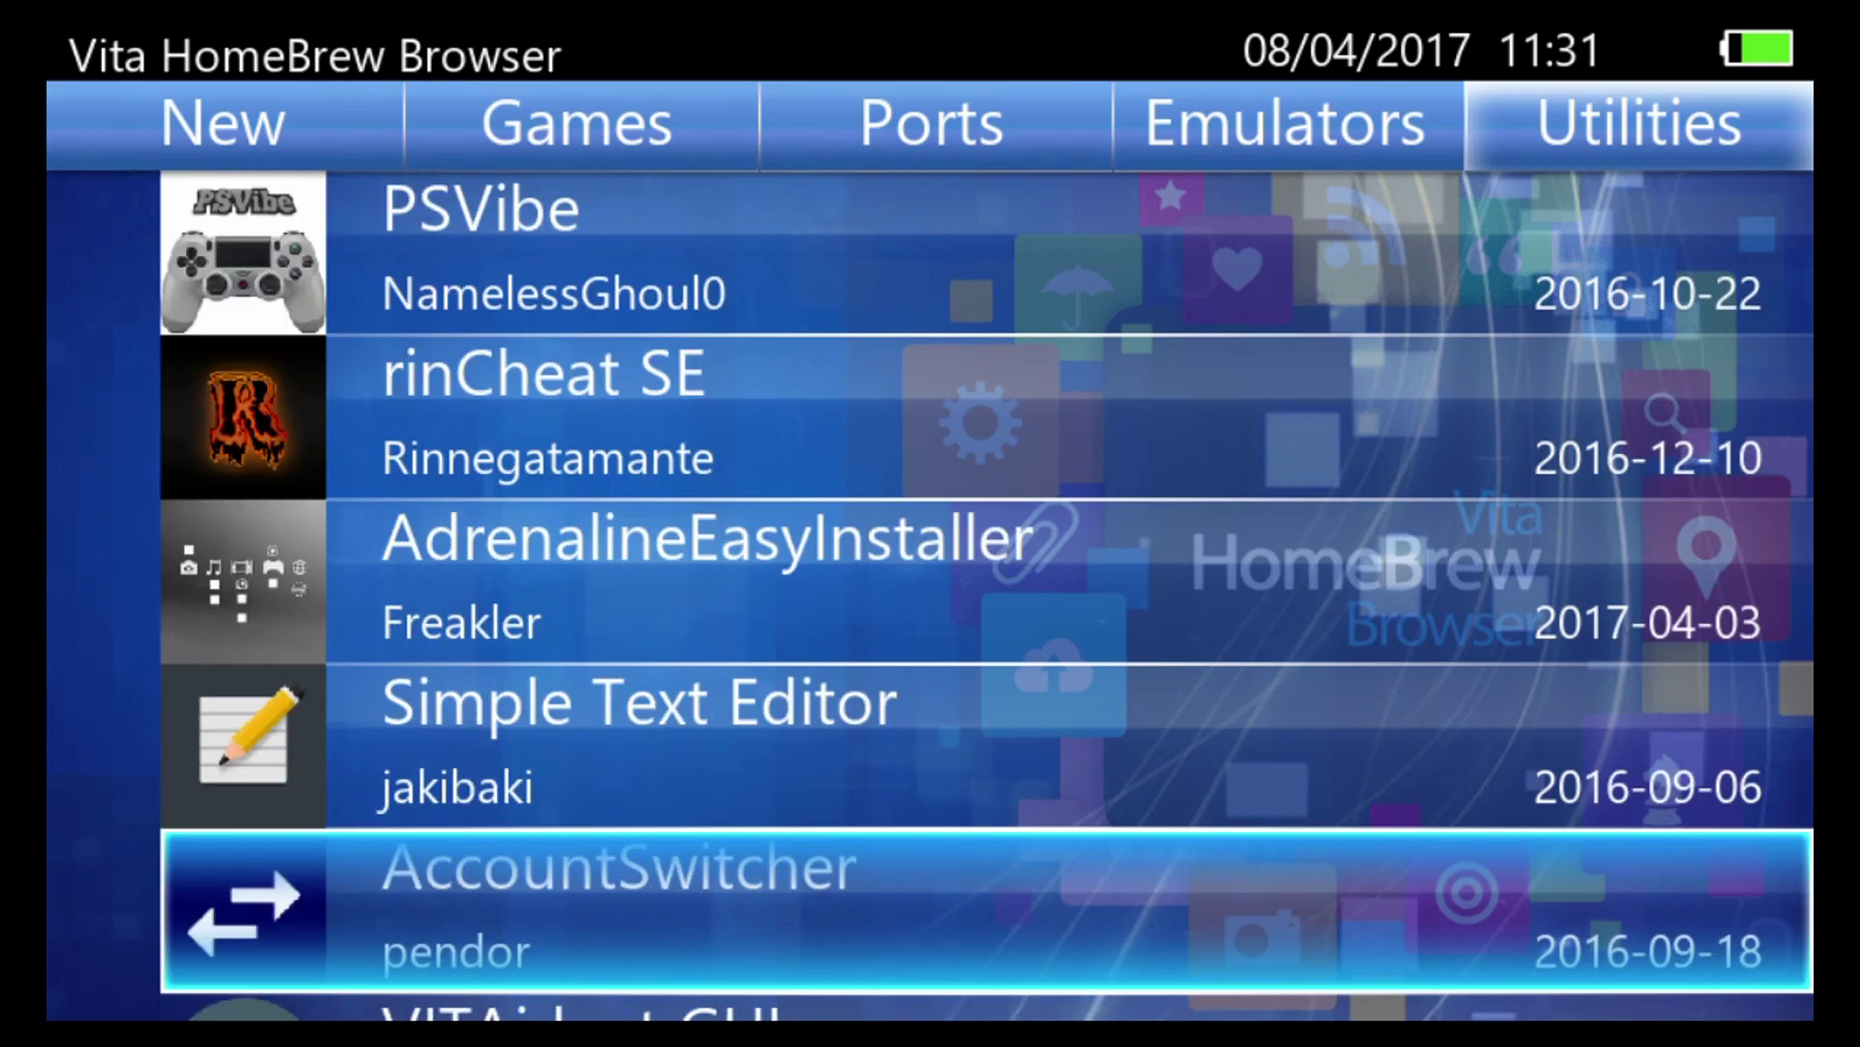
key(Down)
key(Down)
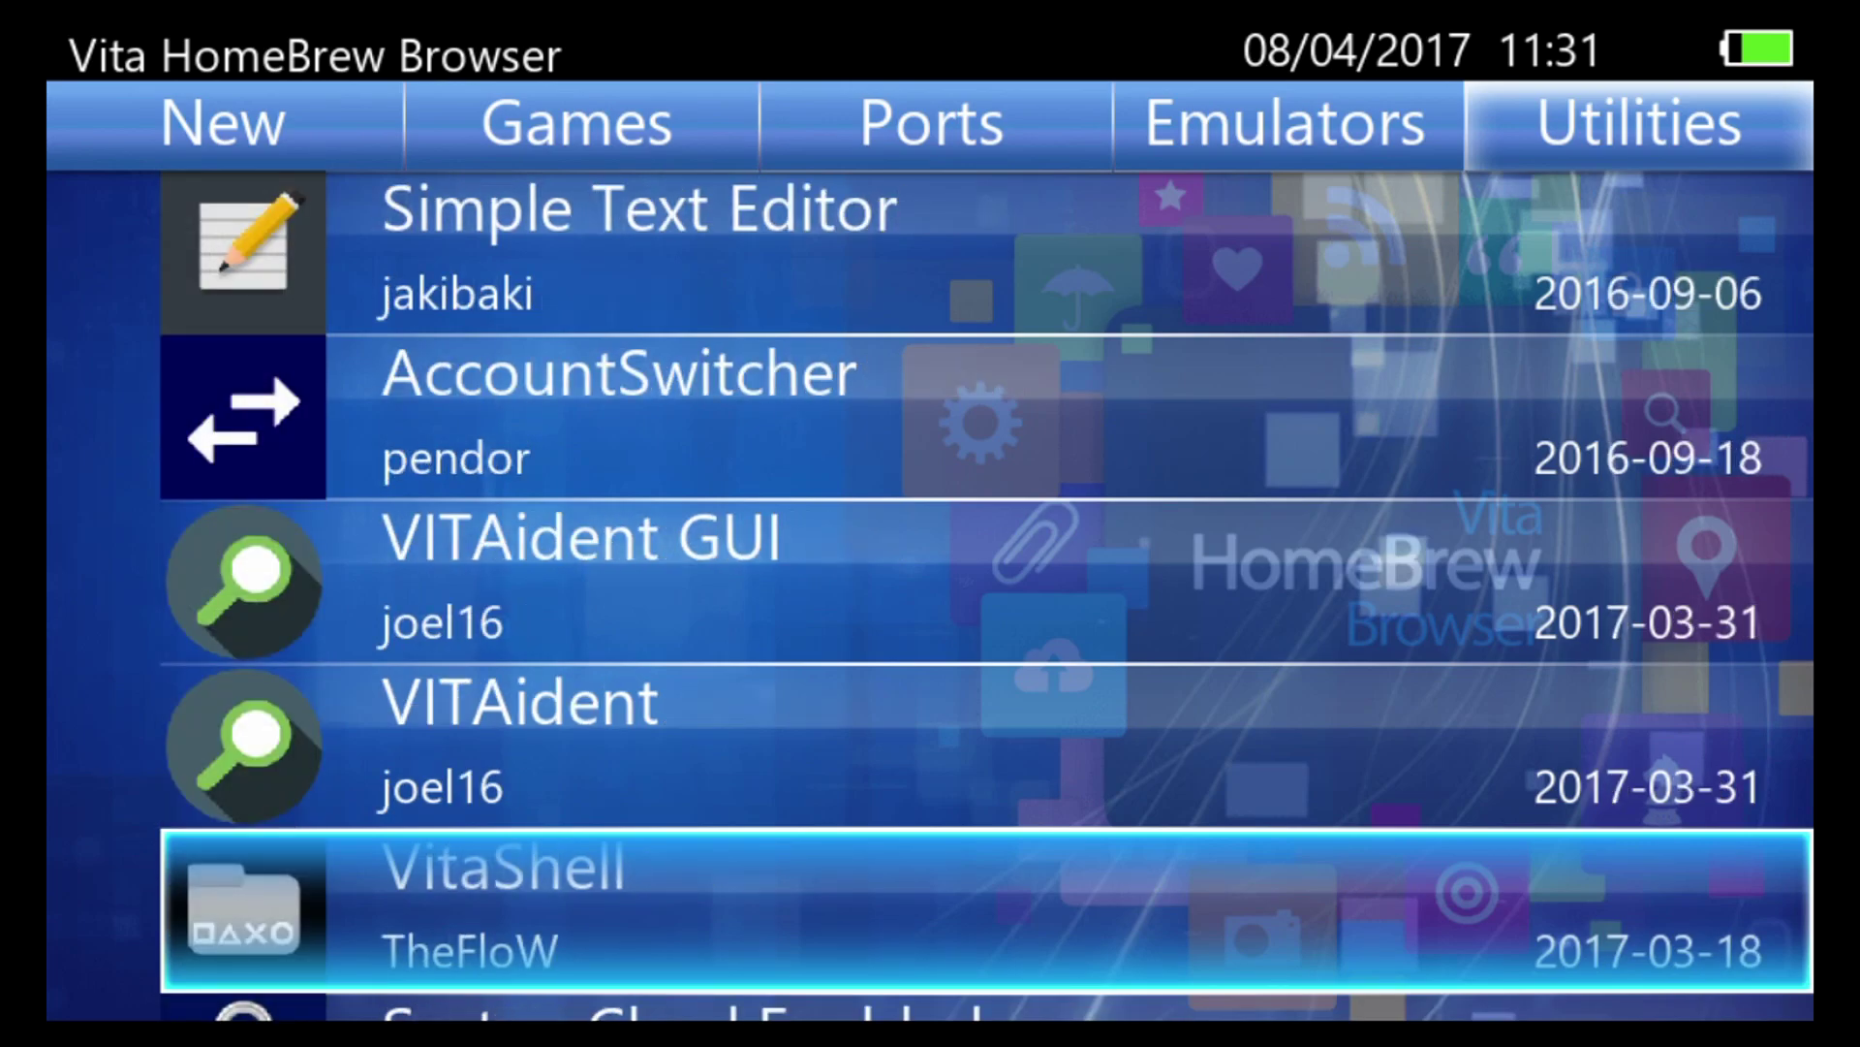
key(Down)
key(Down)
key(Down)
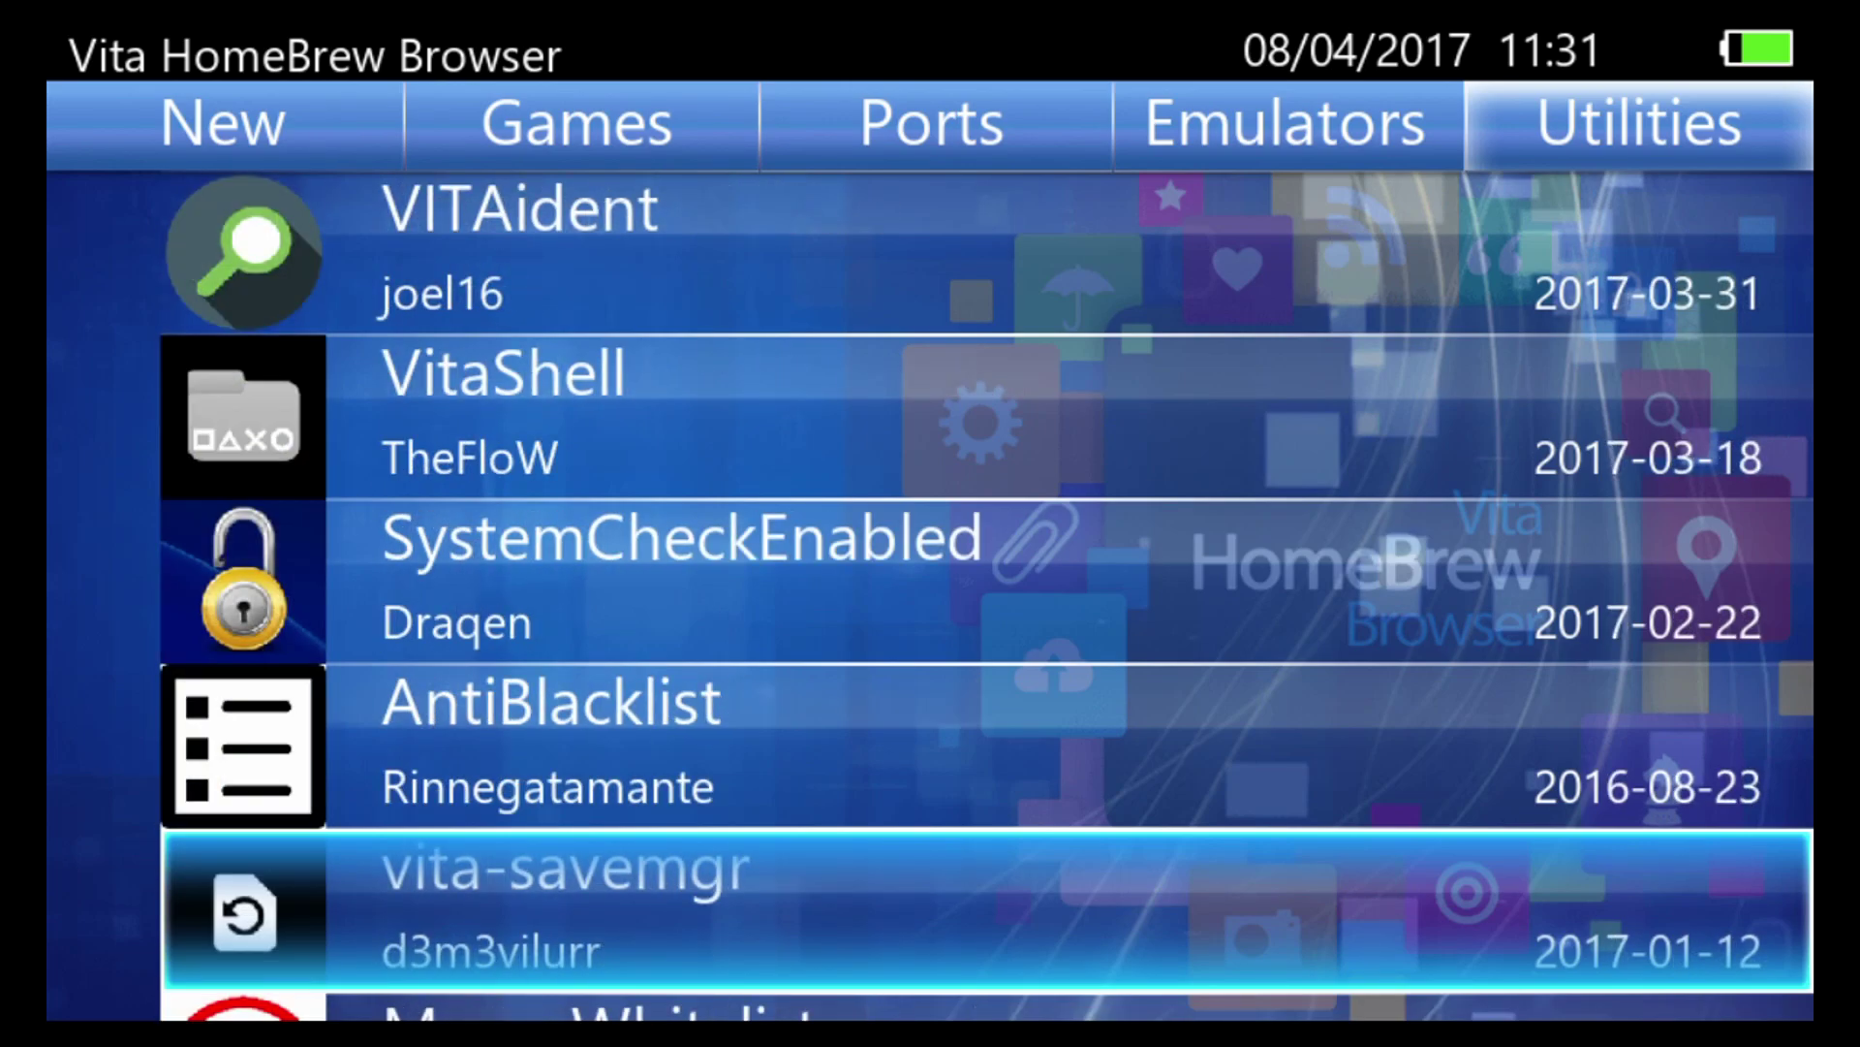
key(Down)
Leave the Utilities list and go to the top of the New category
key(Up)
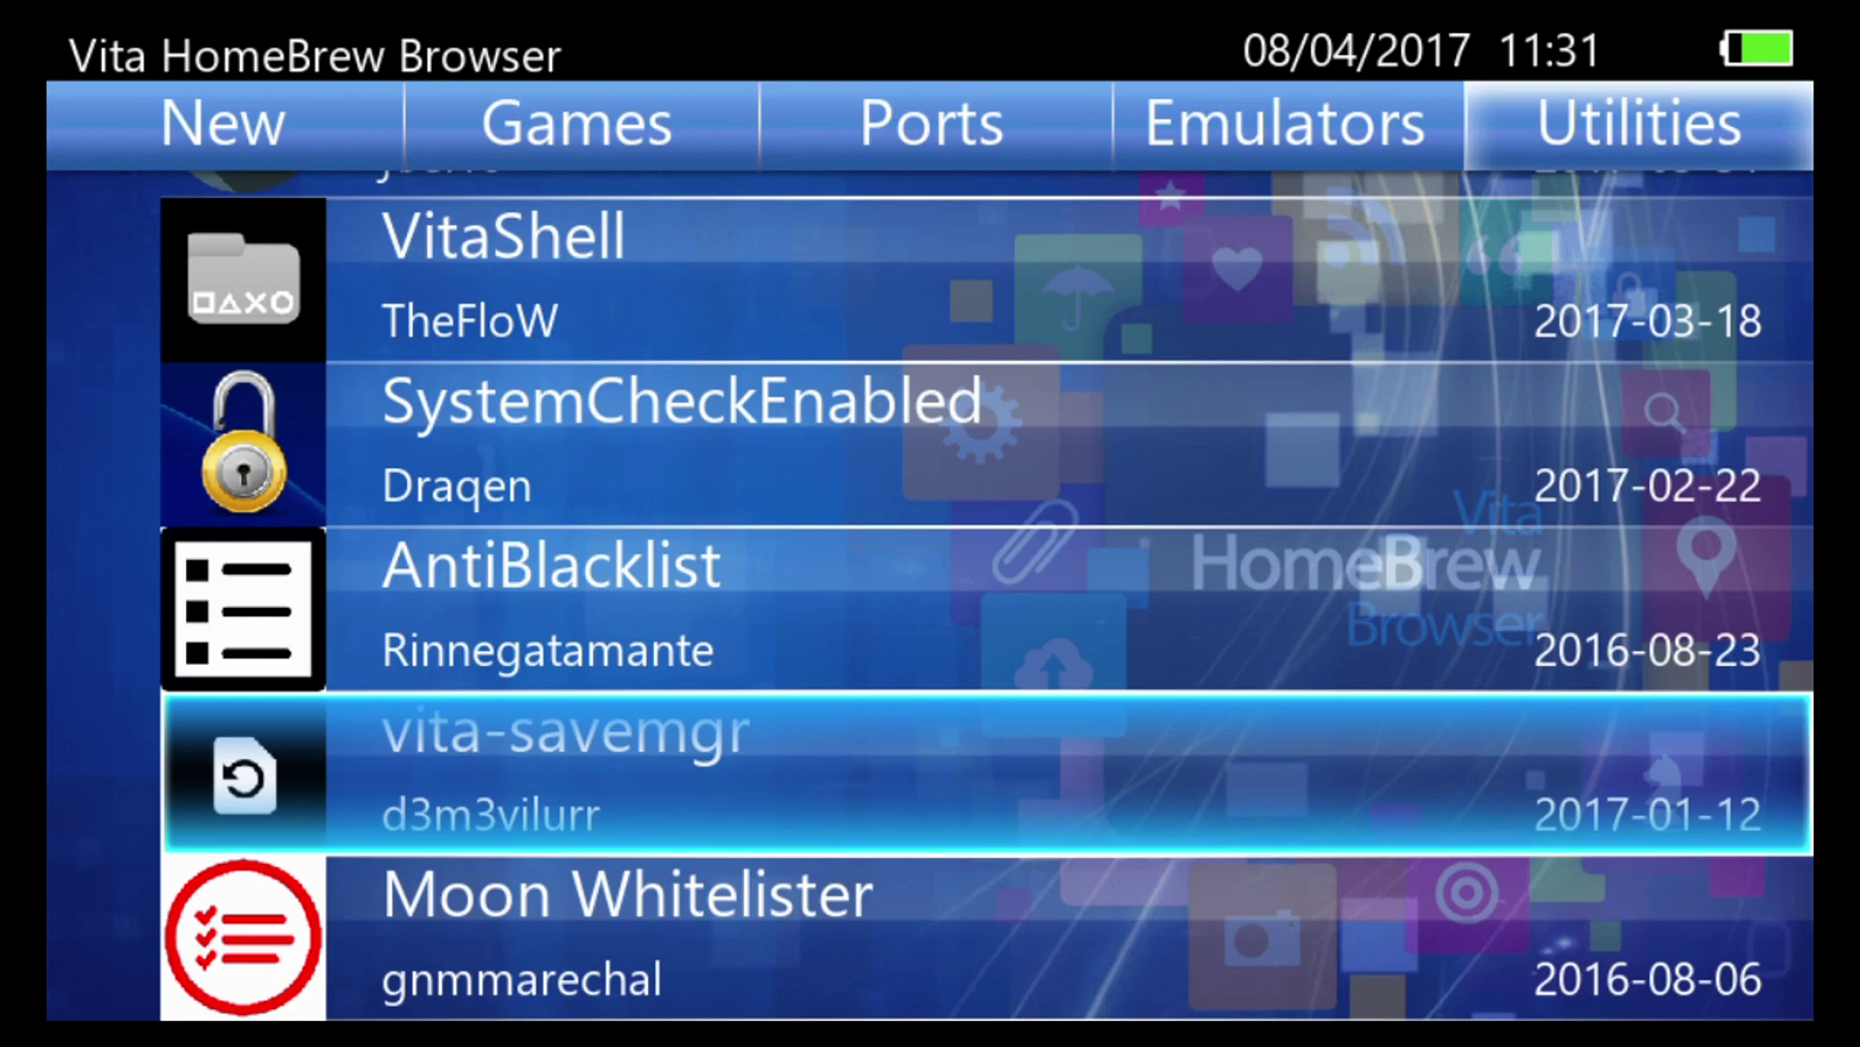
key(Up)
key(Up)
key(Up)
key(Up)
key(Up)
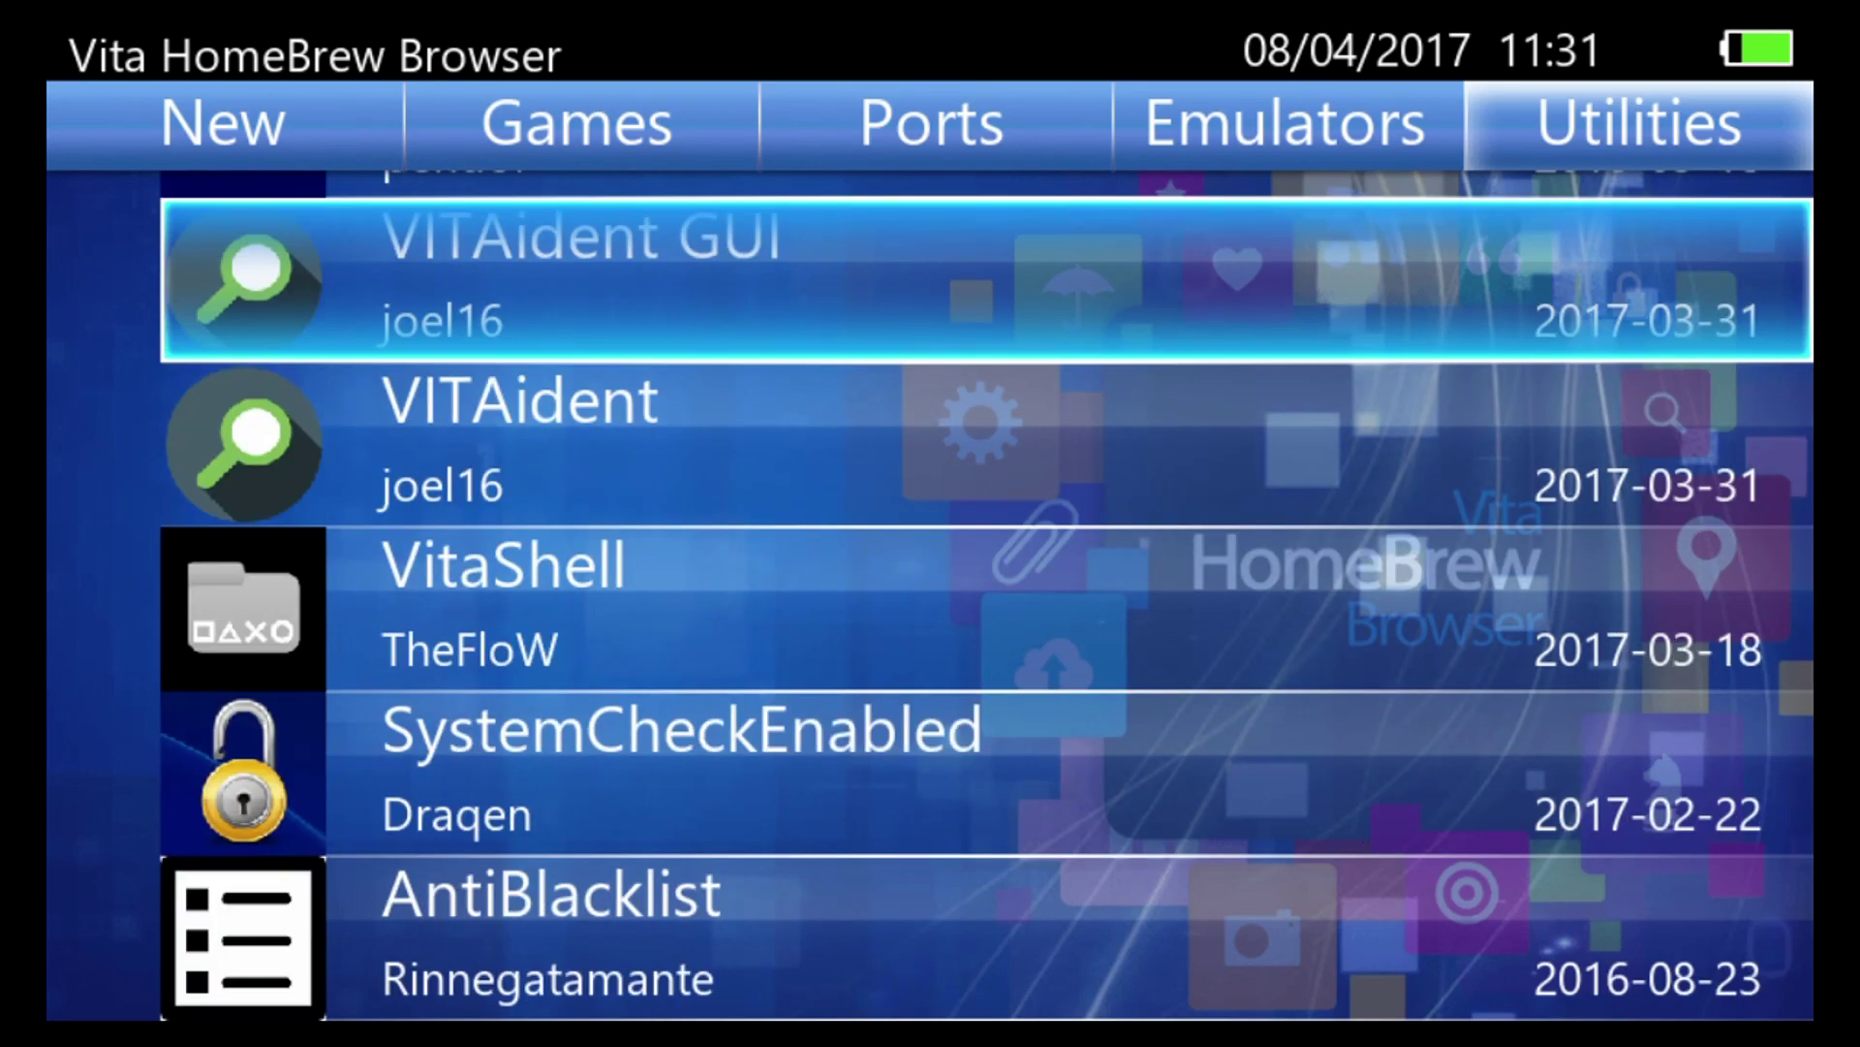
key(Up)
key(Up)
key(Up)
key(Left)
key(Left)
key(Left)
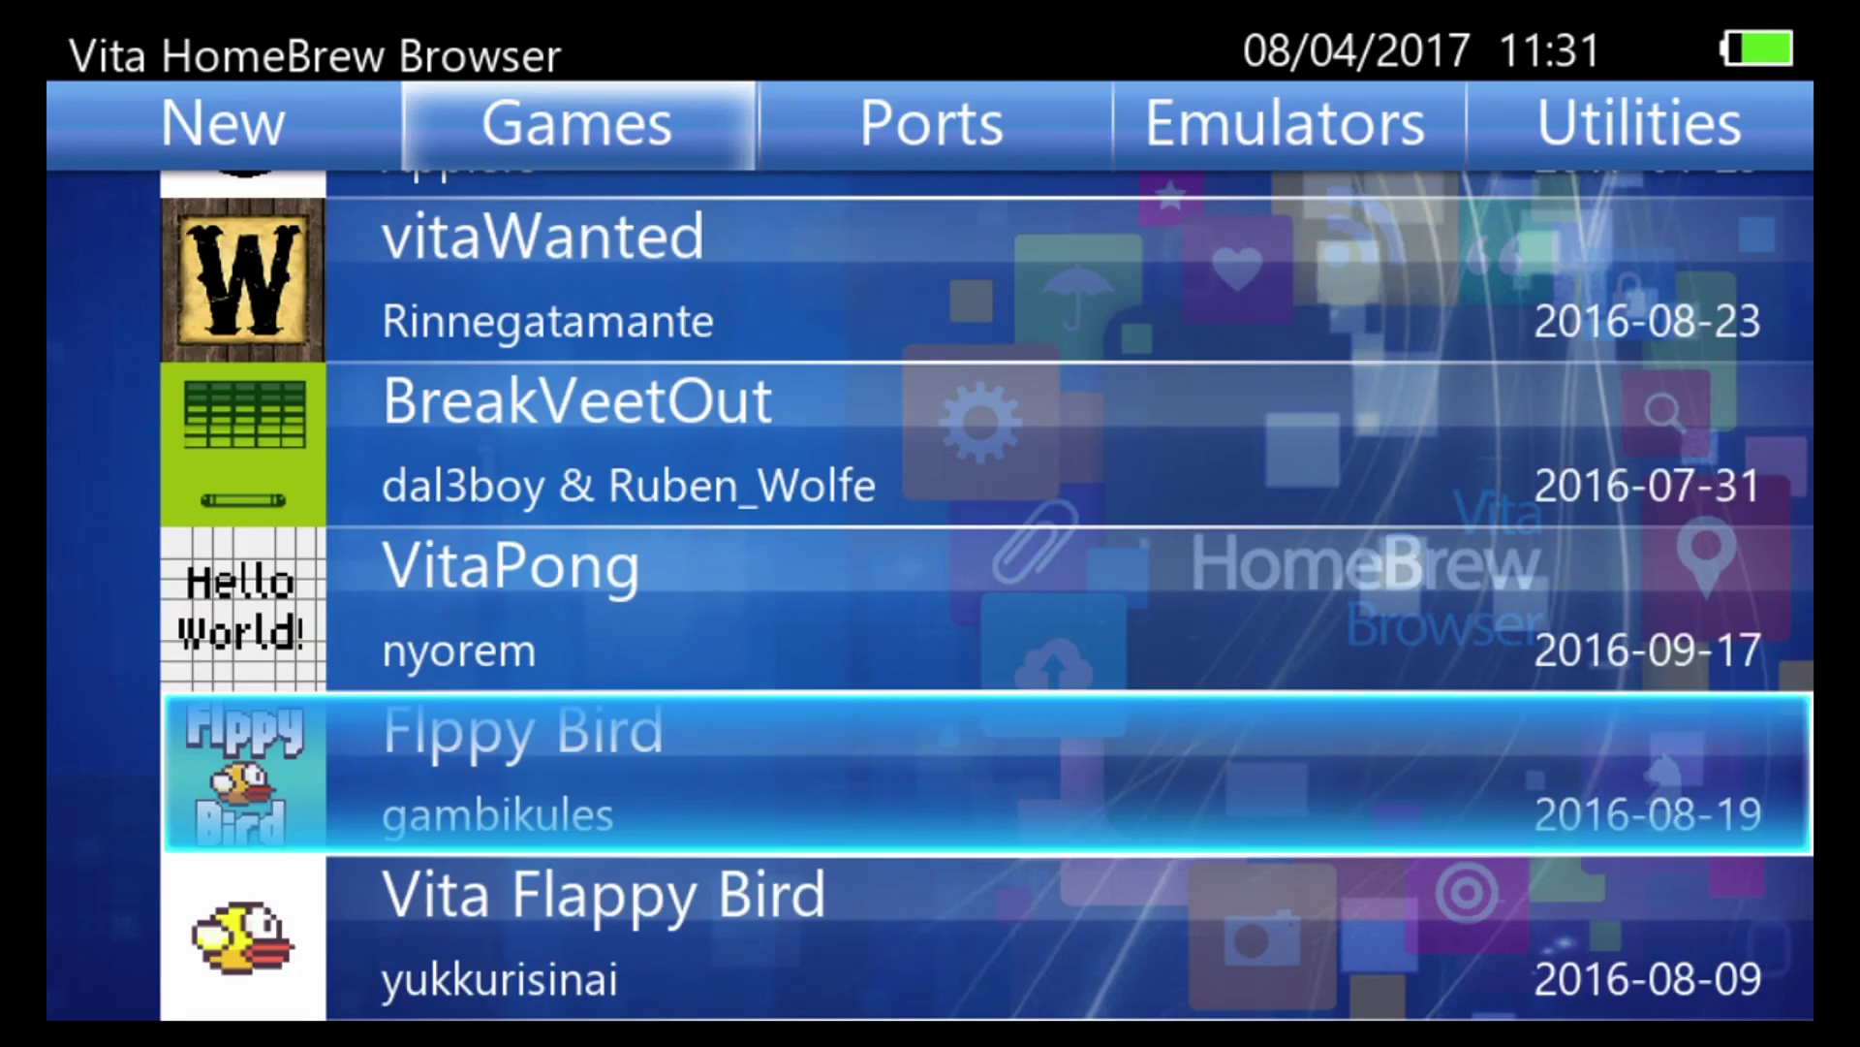
key(Left)
key(Down)
key(Down)
key(Up)
key(Up)
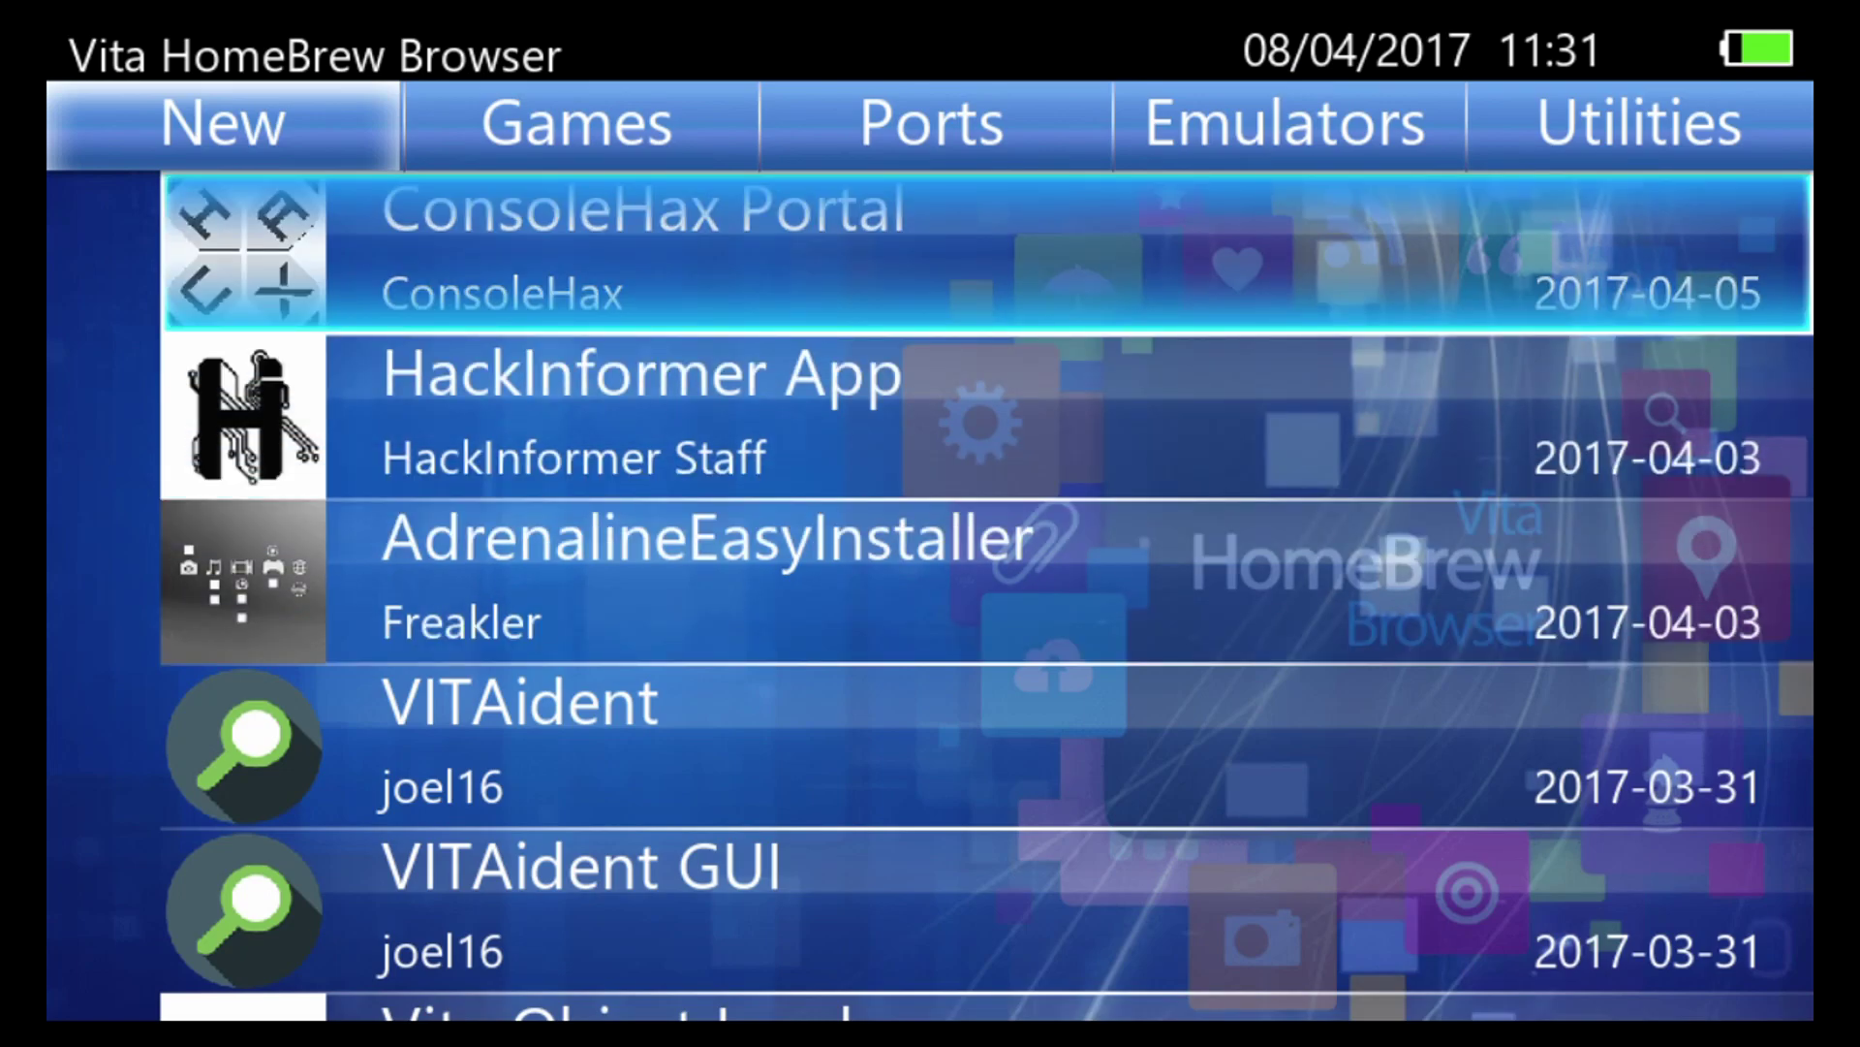
Look through the titles in the New category down to Galactic Federation, and return to the top of the list
key(Down)
key(Down)
key(Down)
key(Down)
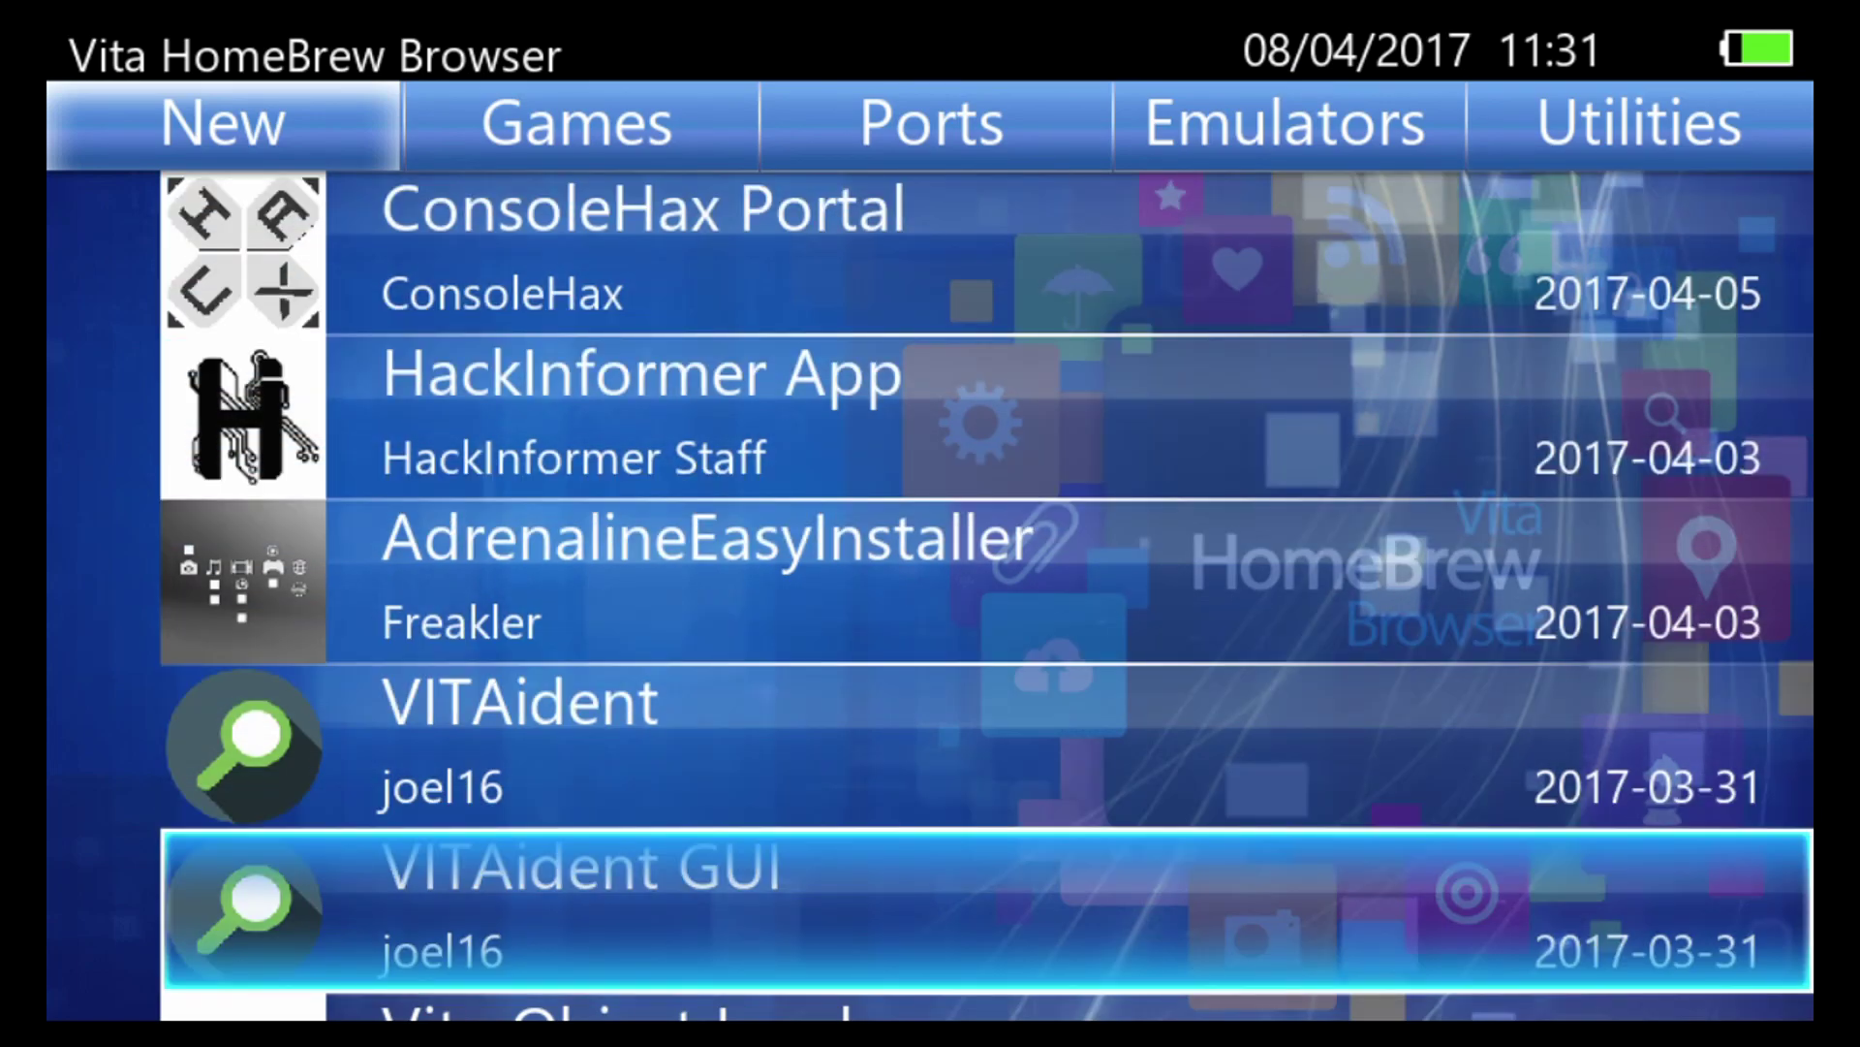
key(Down)
key(Down)
key(Down)
key(Down)
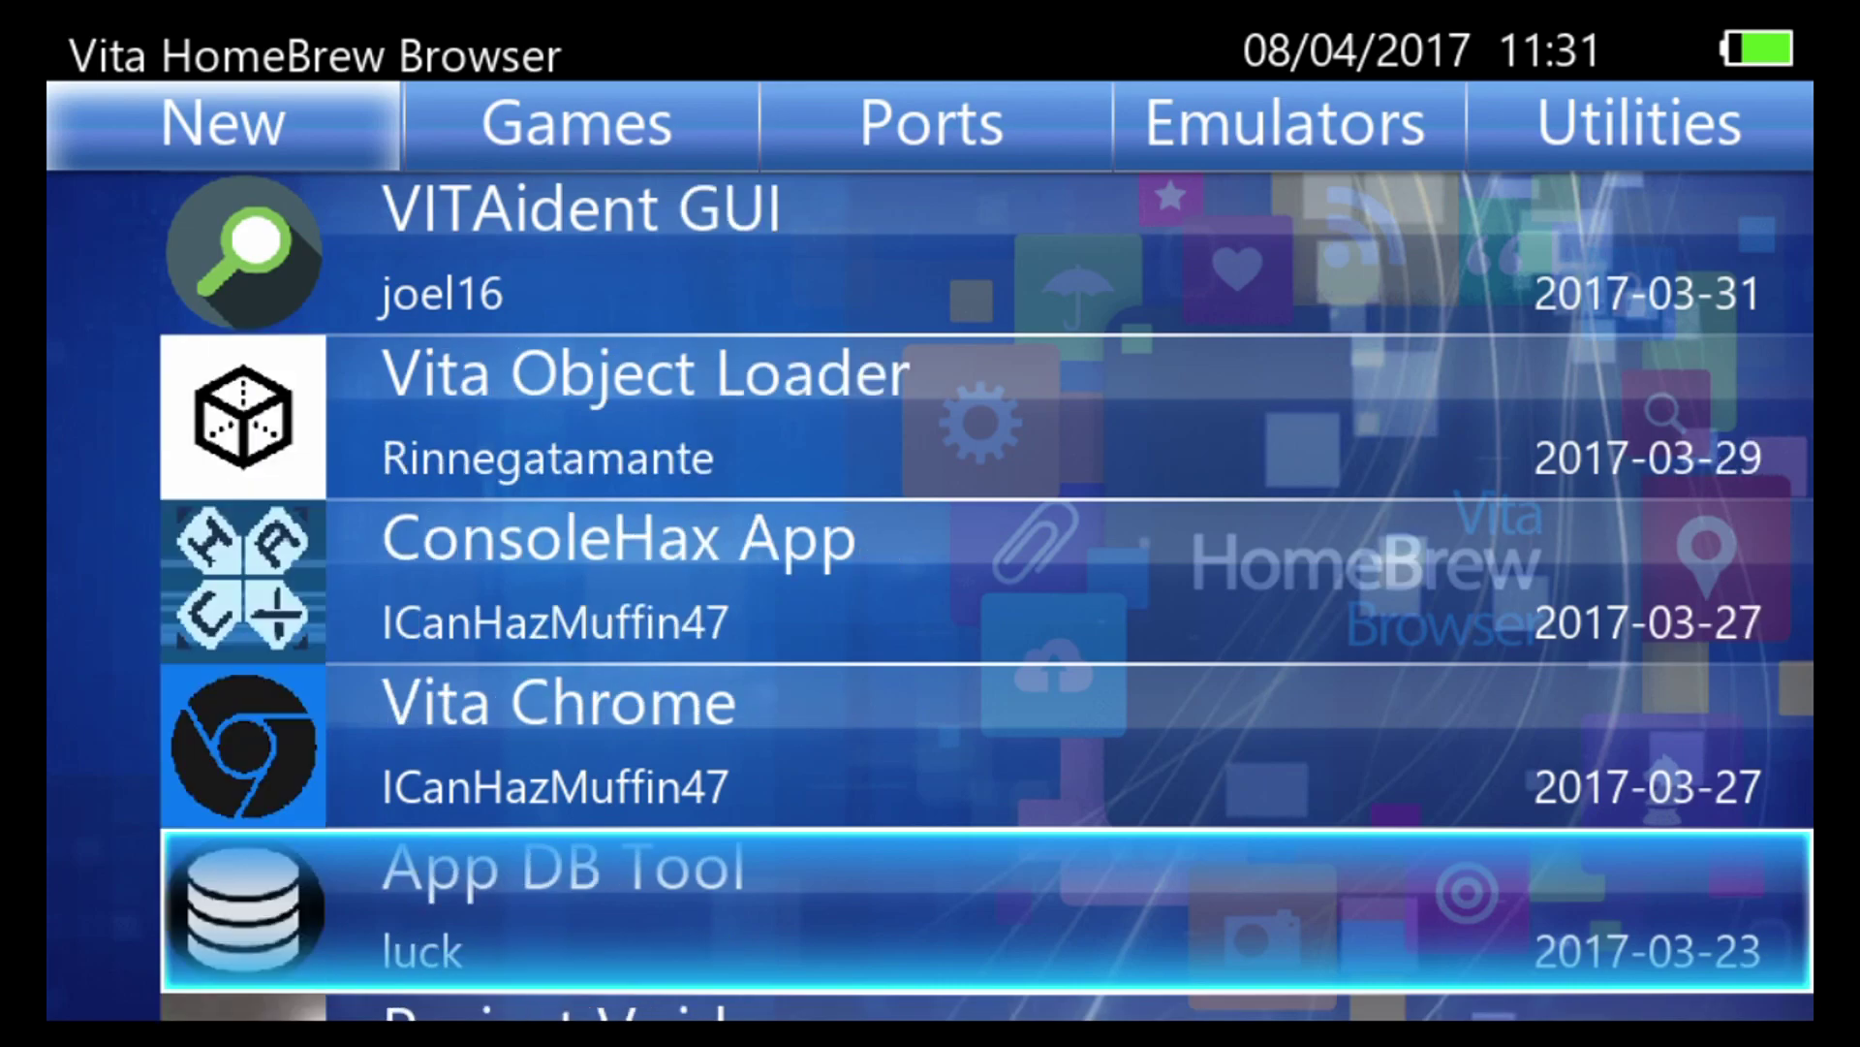
key(Down)
key(Down)
key(Down)
key(Down)
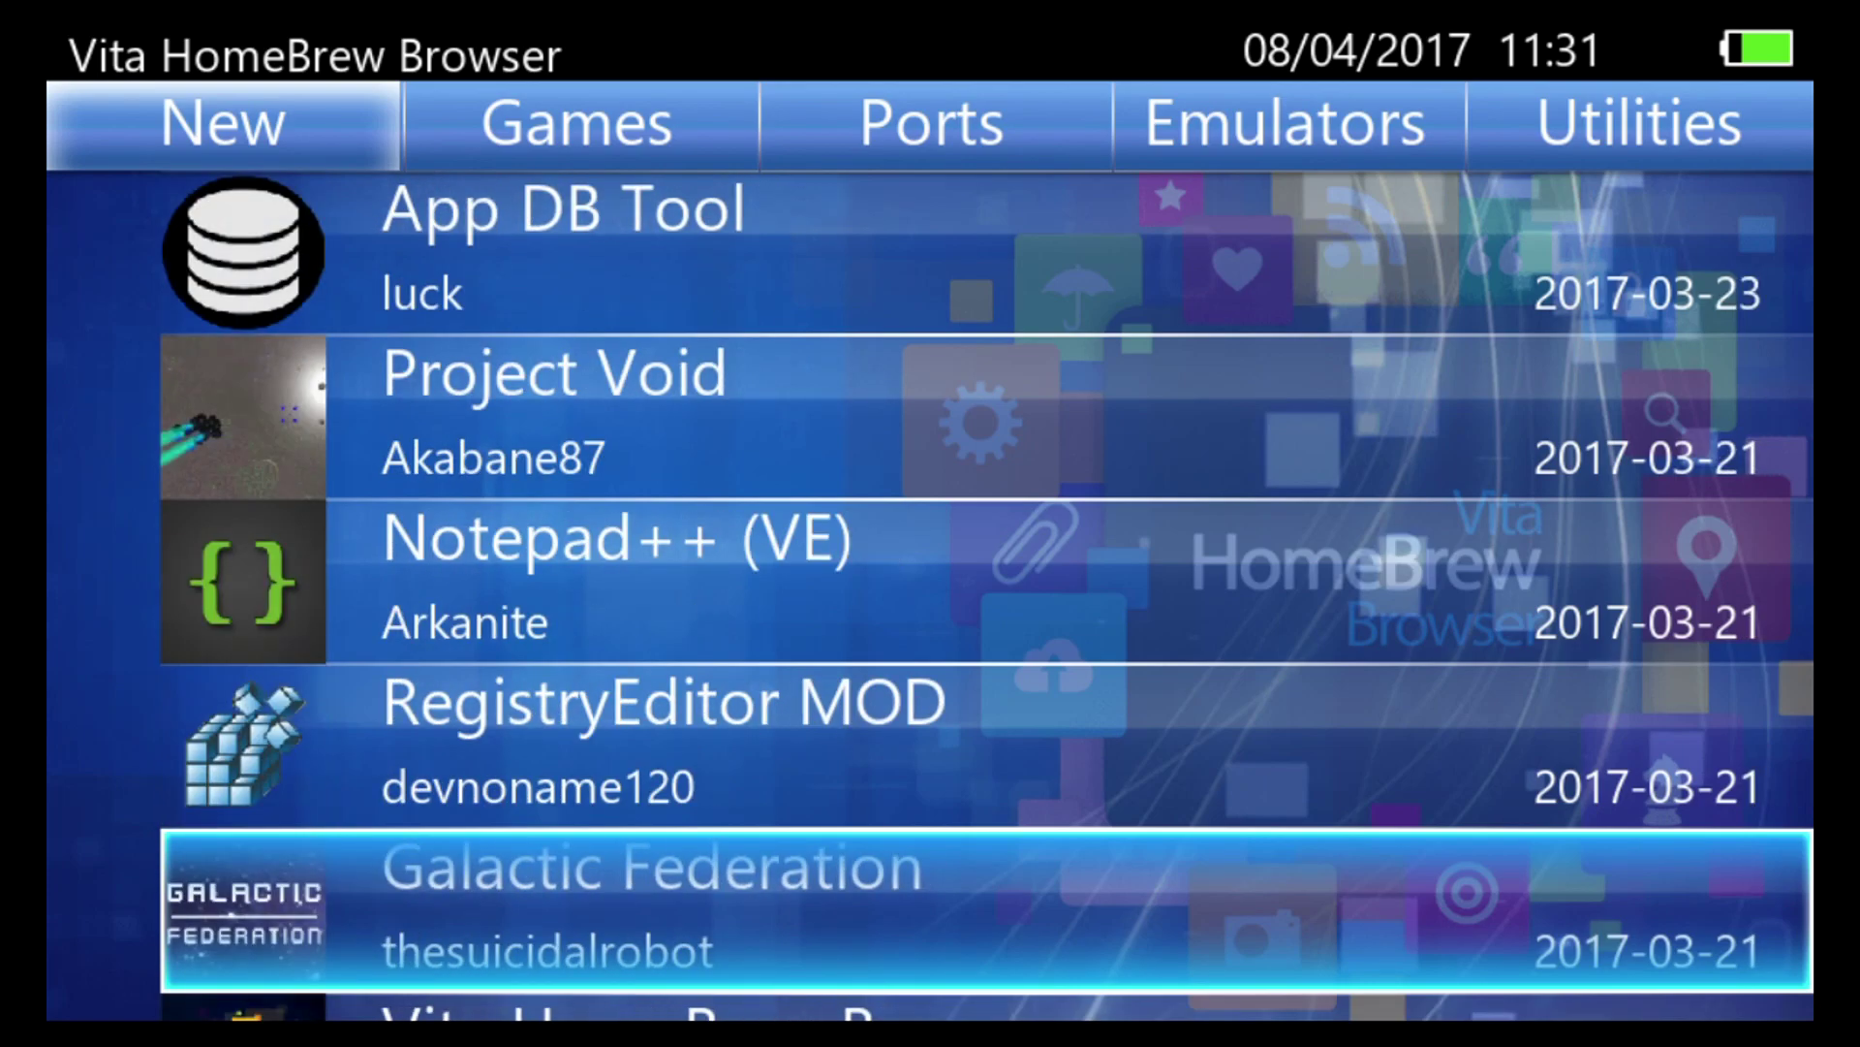
key(Up)
key(Up)
key(Up)
key(Up)
key(Up)
key(Up)
key(Up)
key(Up)
key(Up)
key(Up)
key(Up)
key(Up)
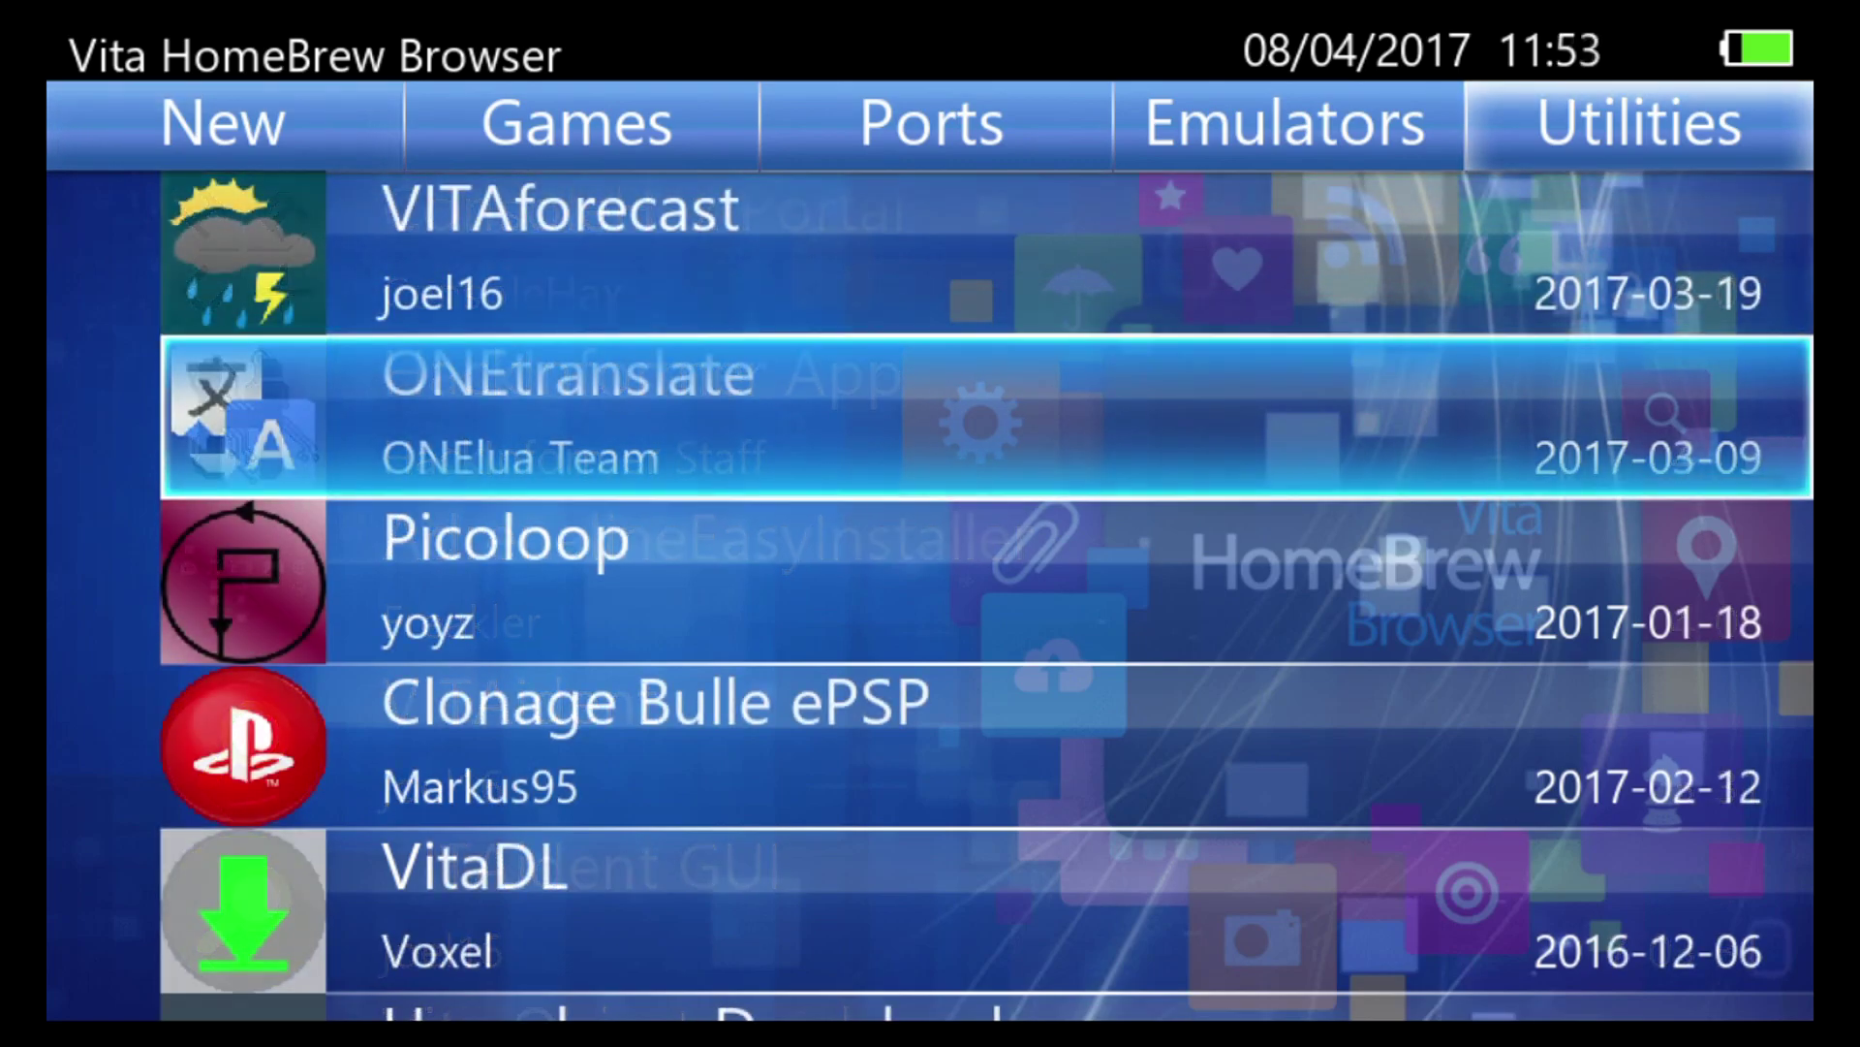
Find VITAforecast in the Utilities category, open its details, and download and install it
key(Up)
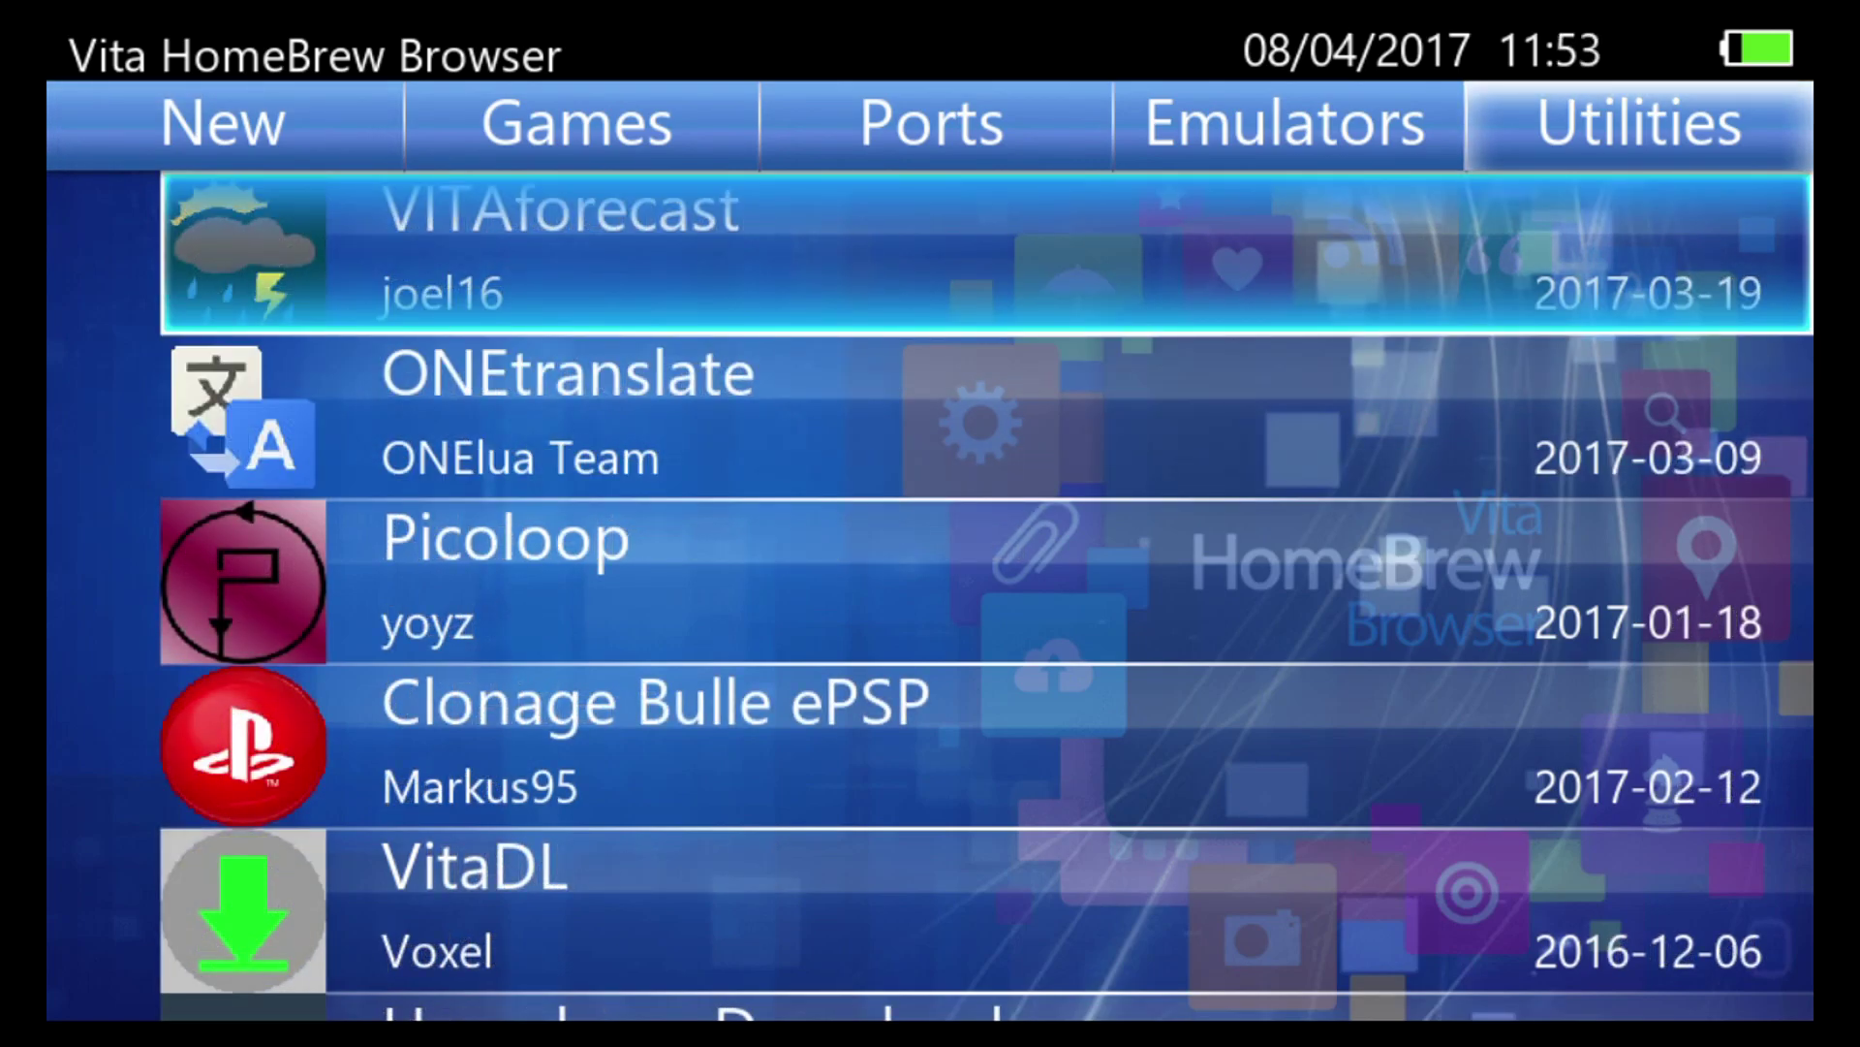
key(Down)
key(Up)
key(Up)
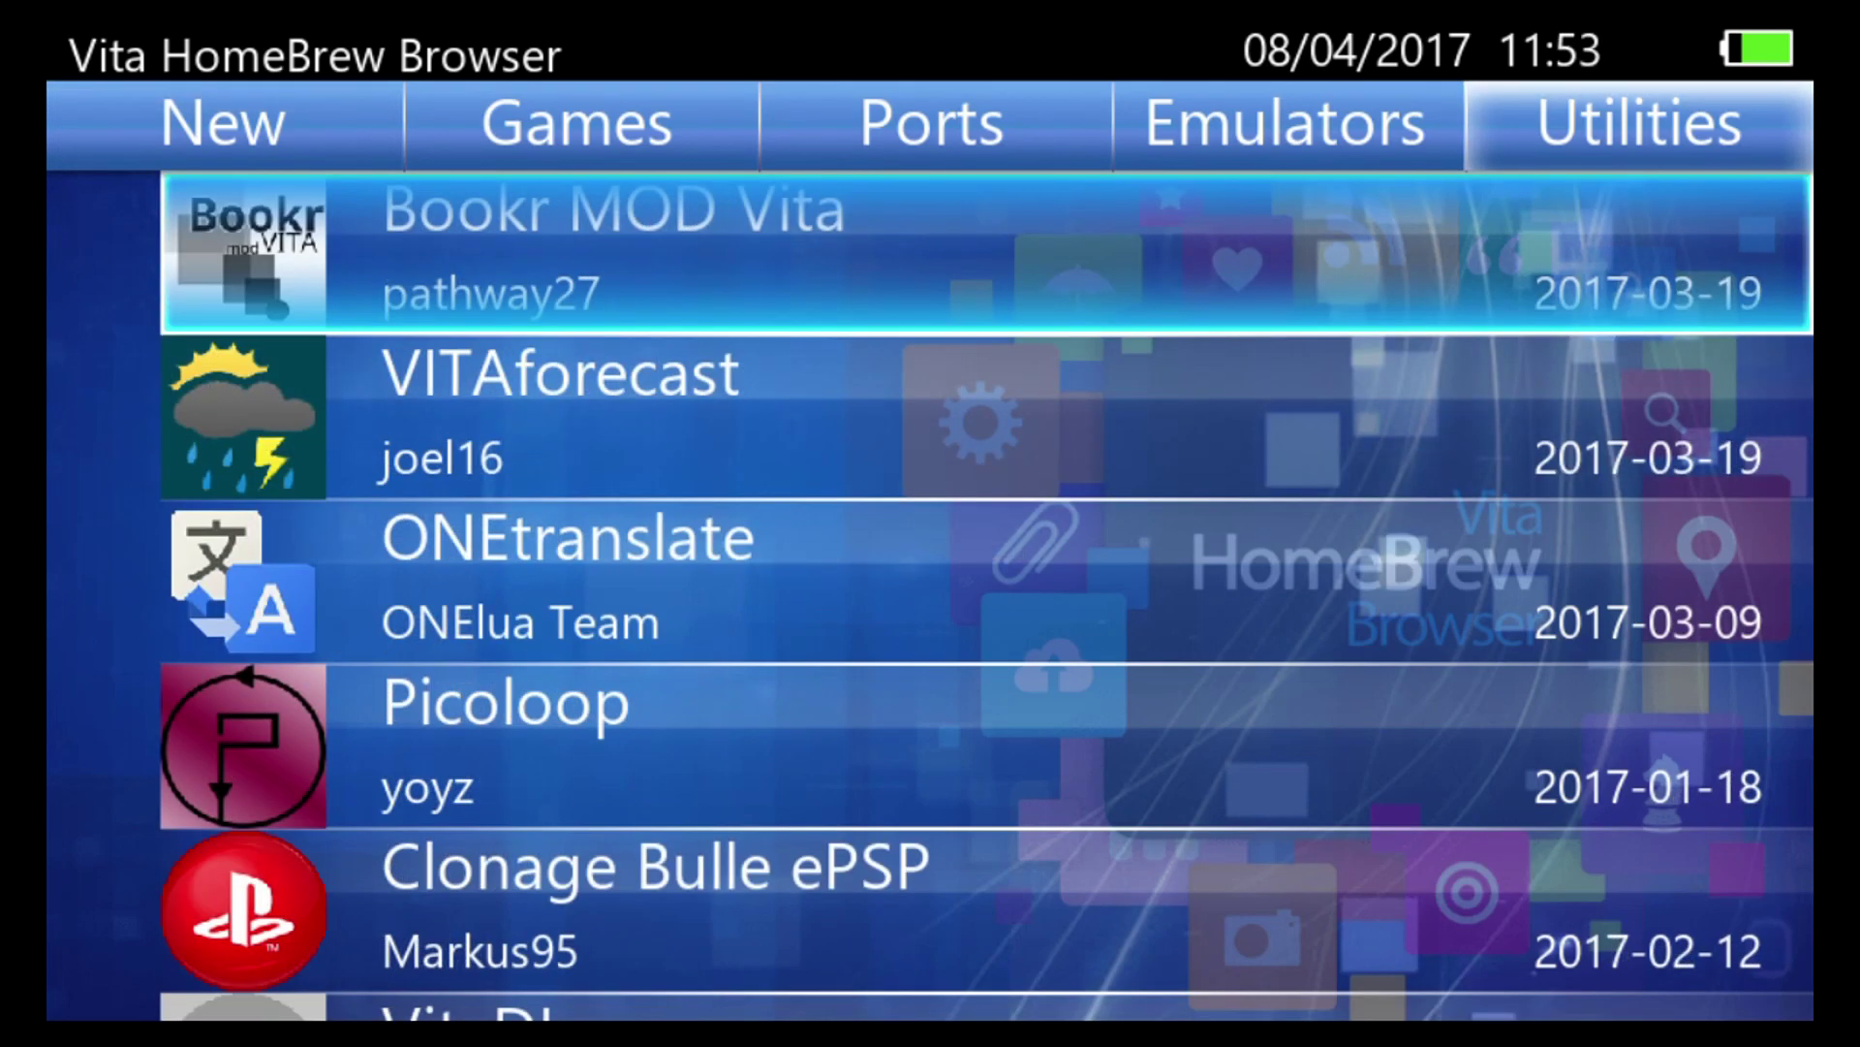
key(Down)
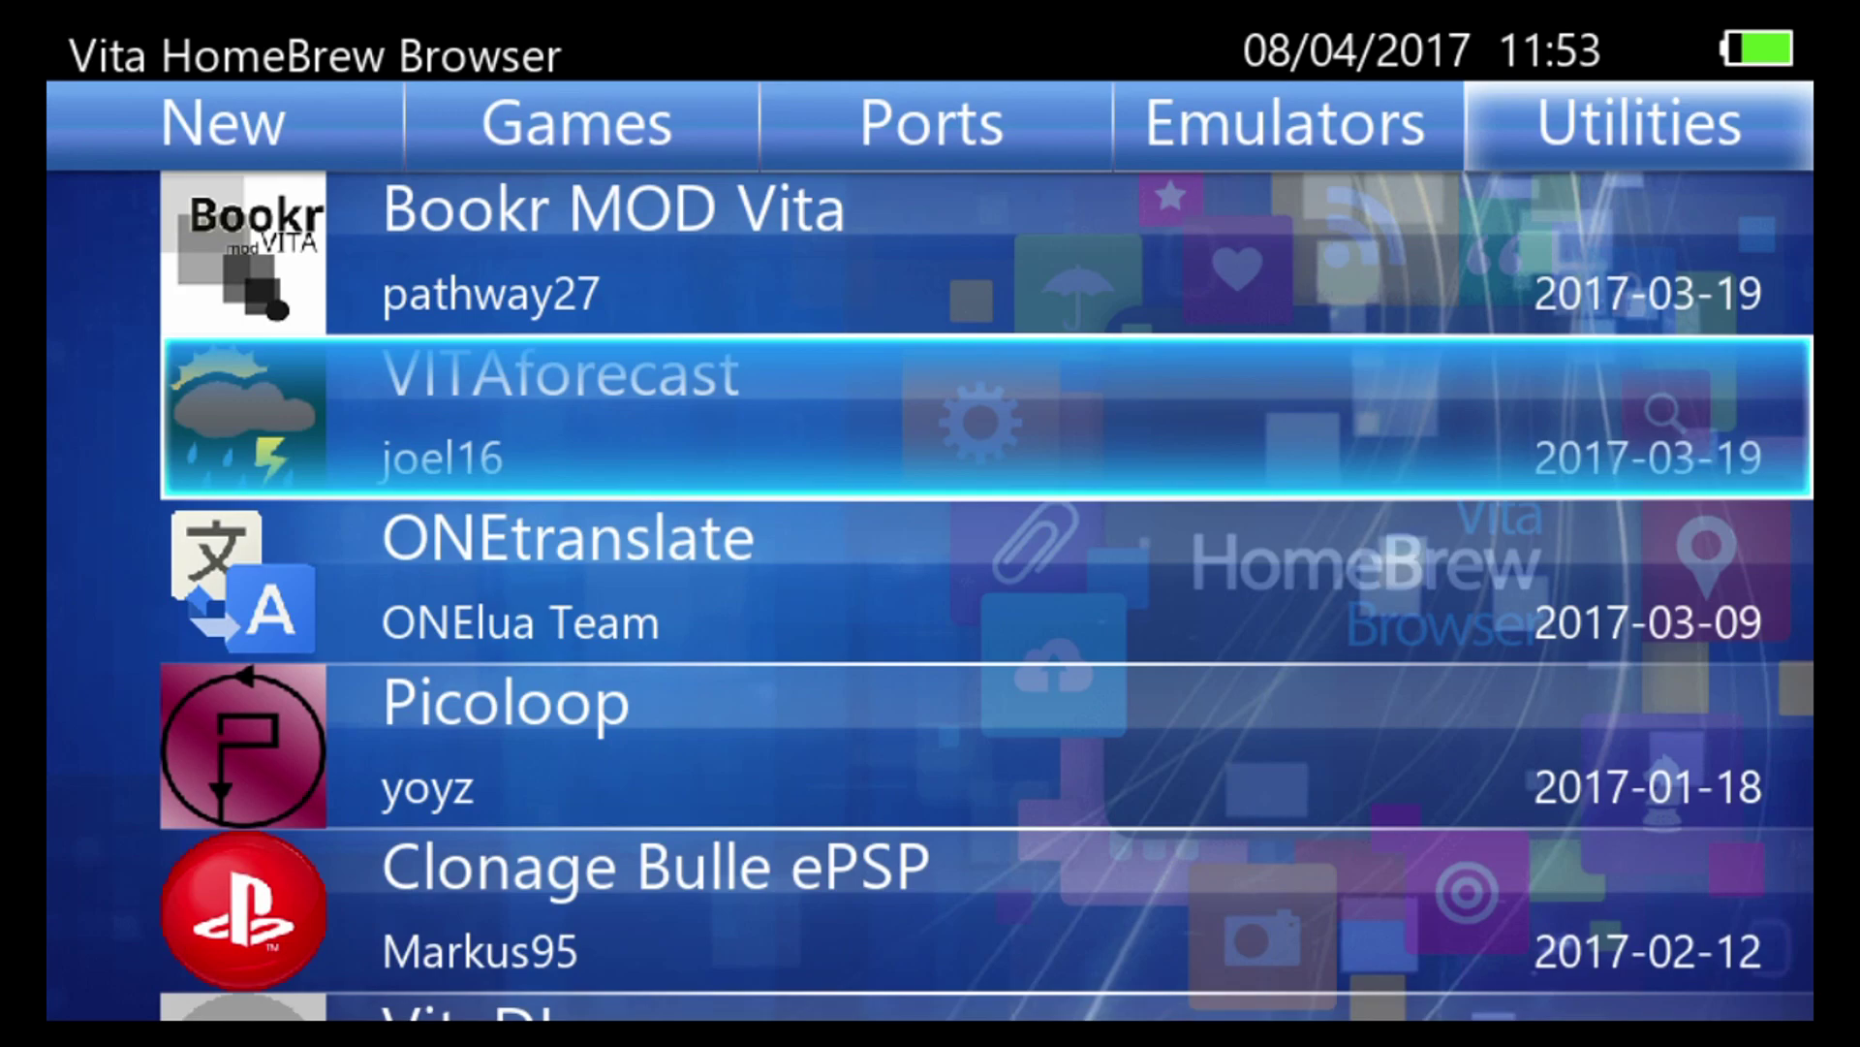
key(Return)
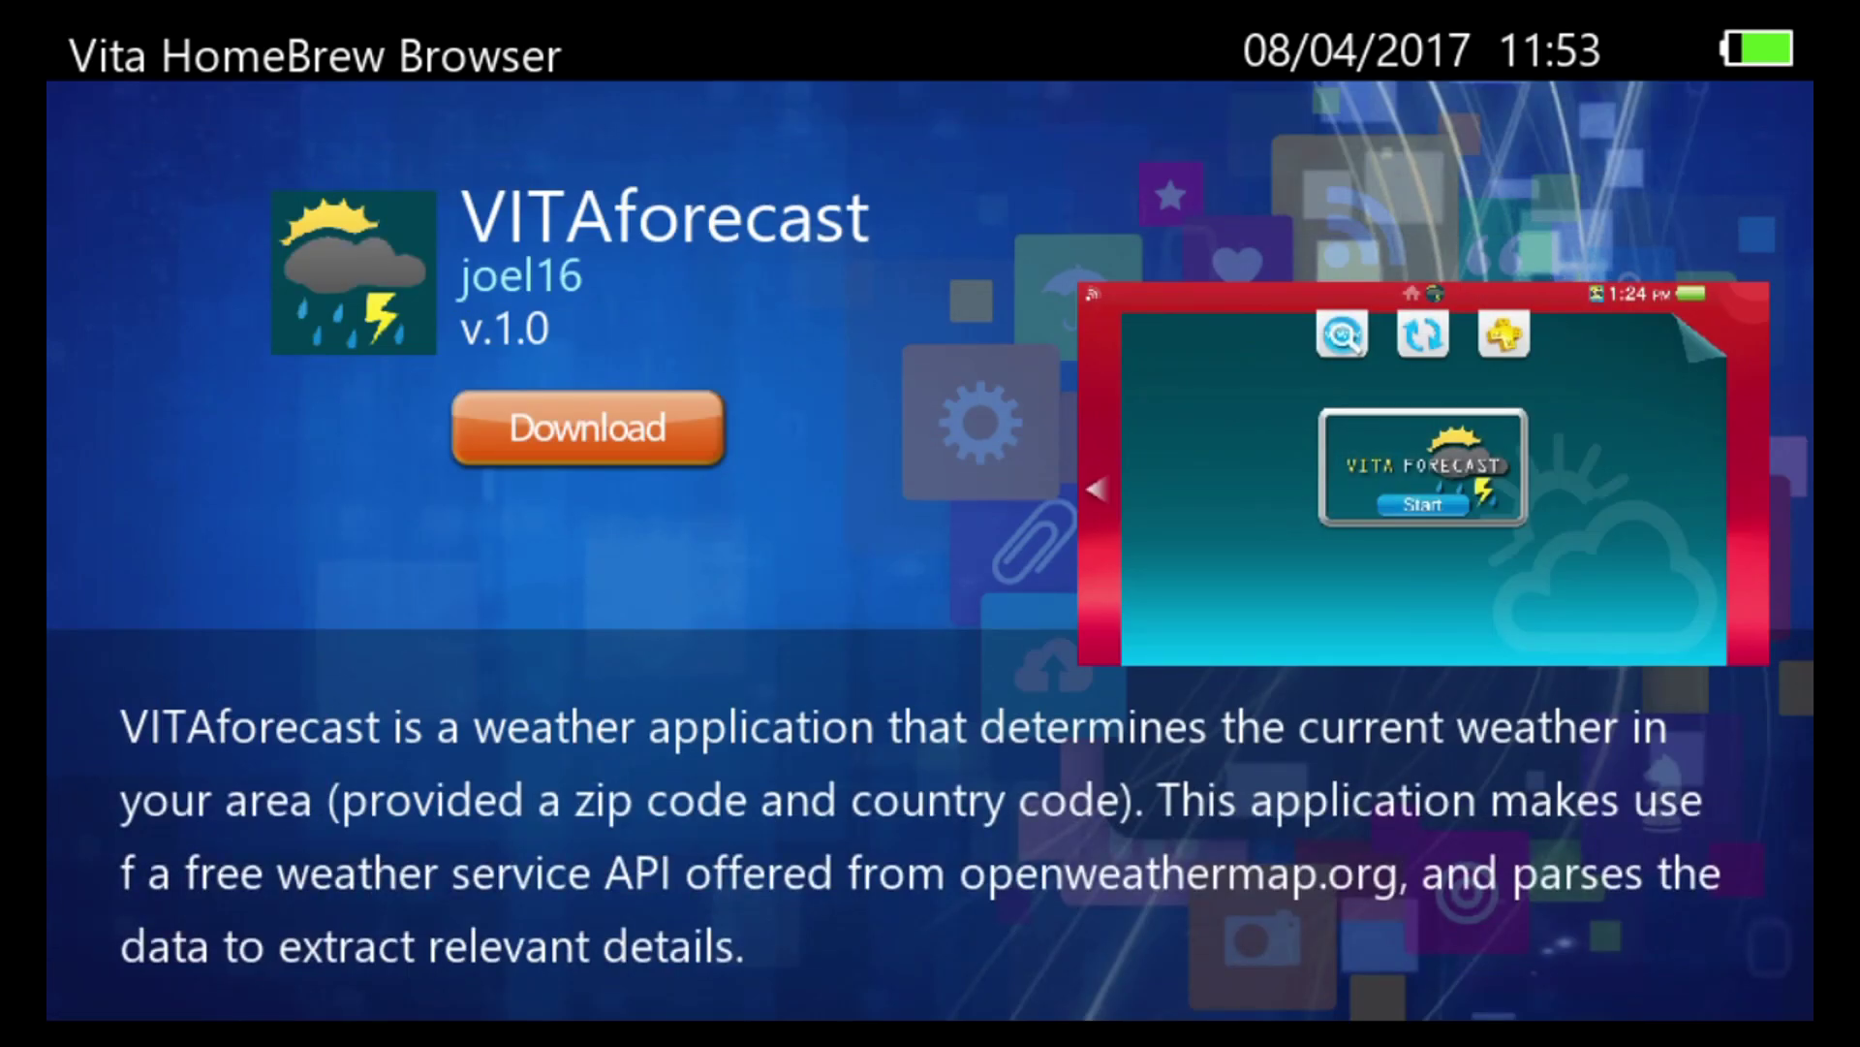
key(Return)
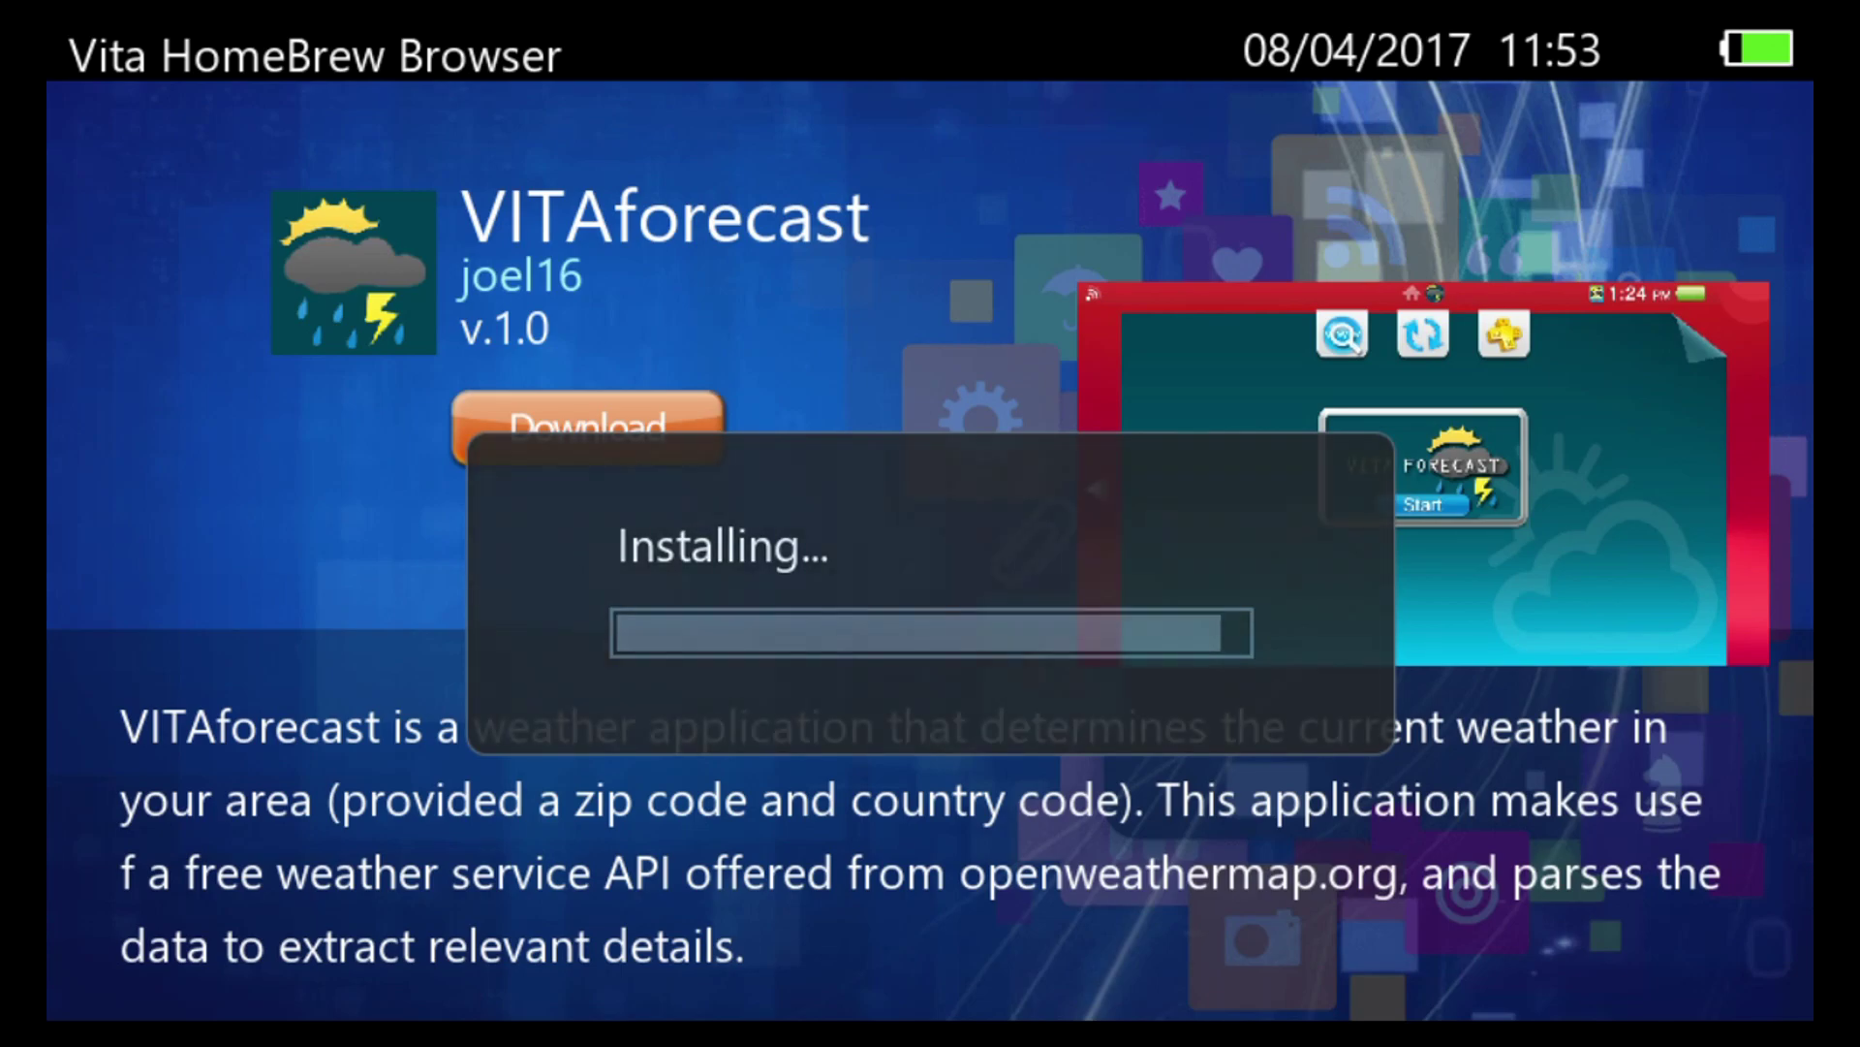
Return to the PS Vita home screen and launch VITA Forecast
key(super)
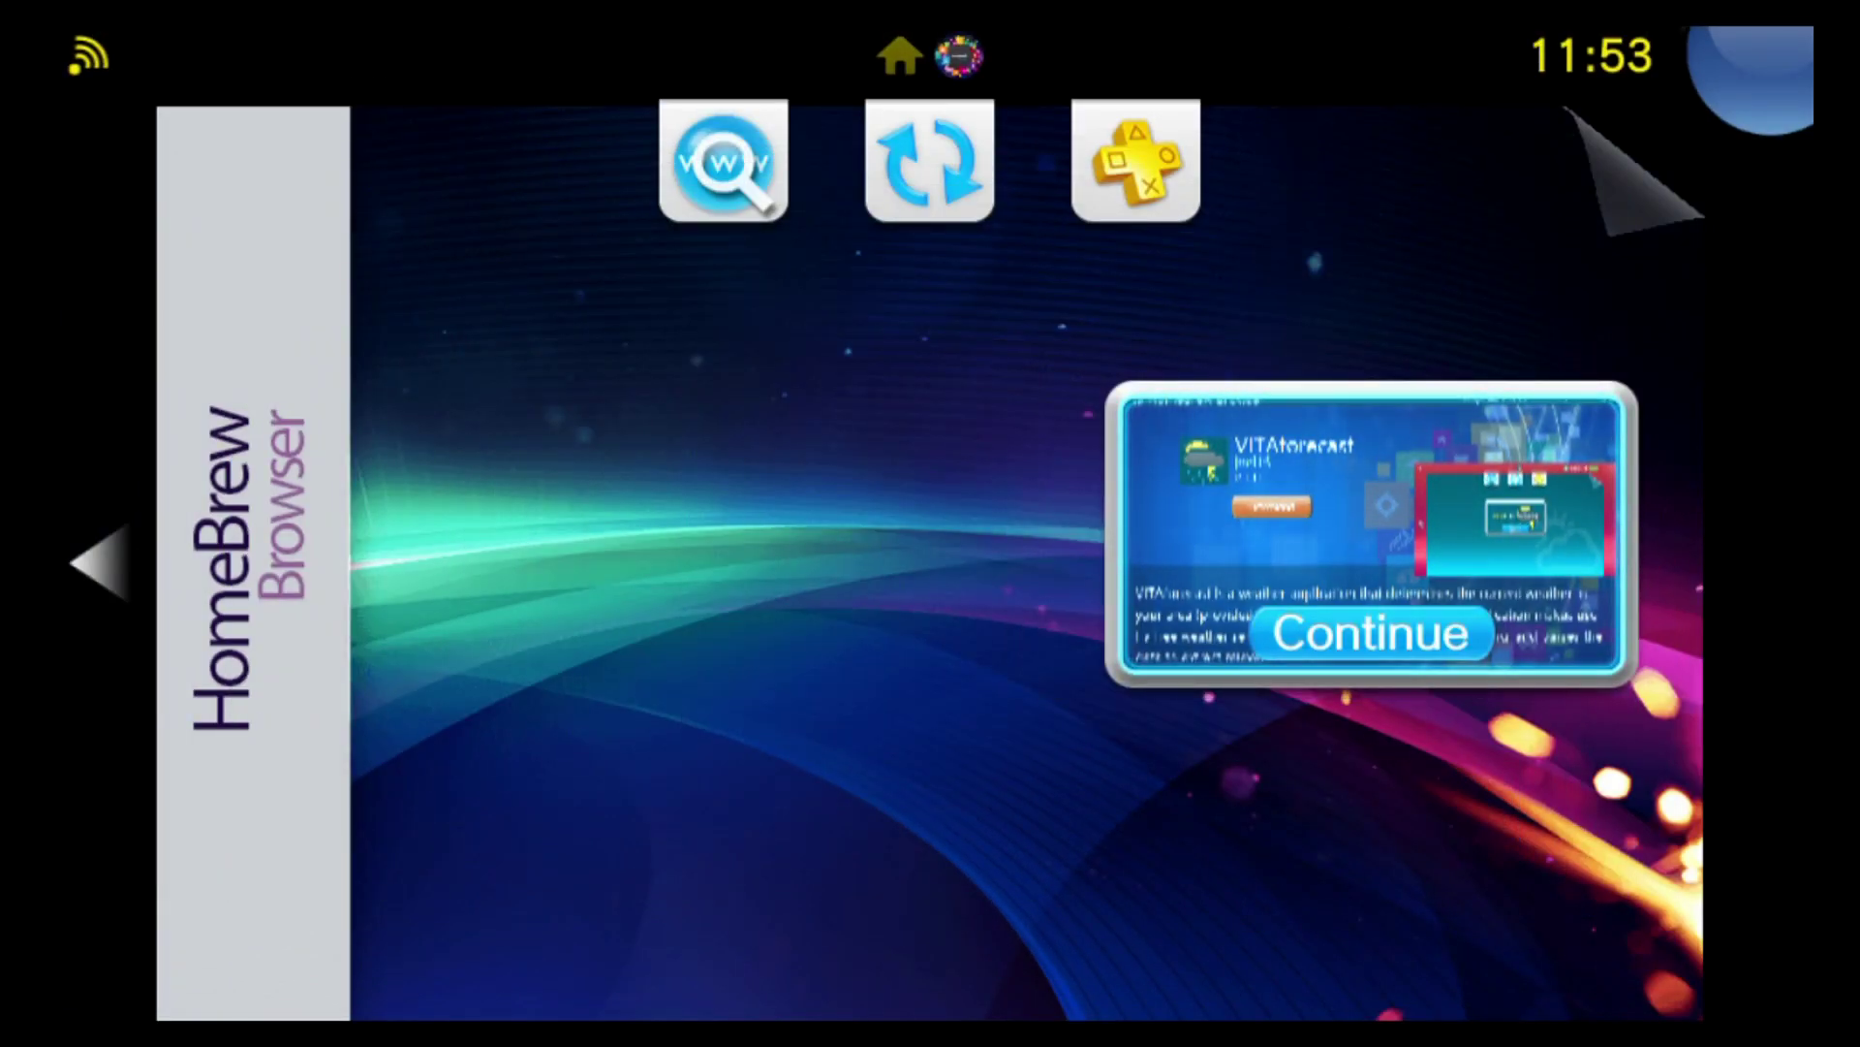
key(super)
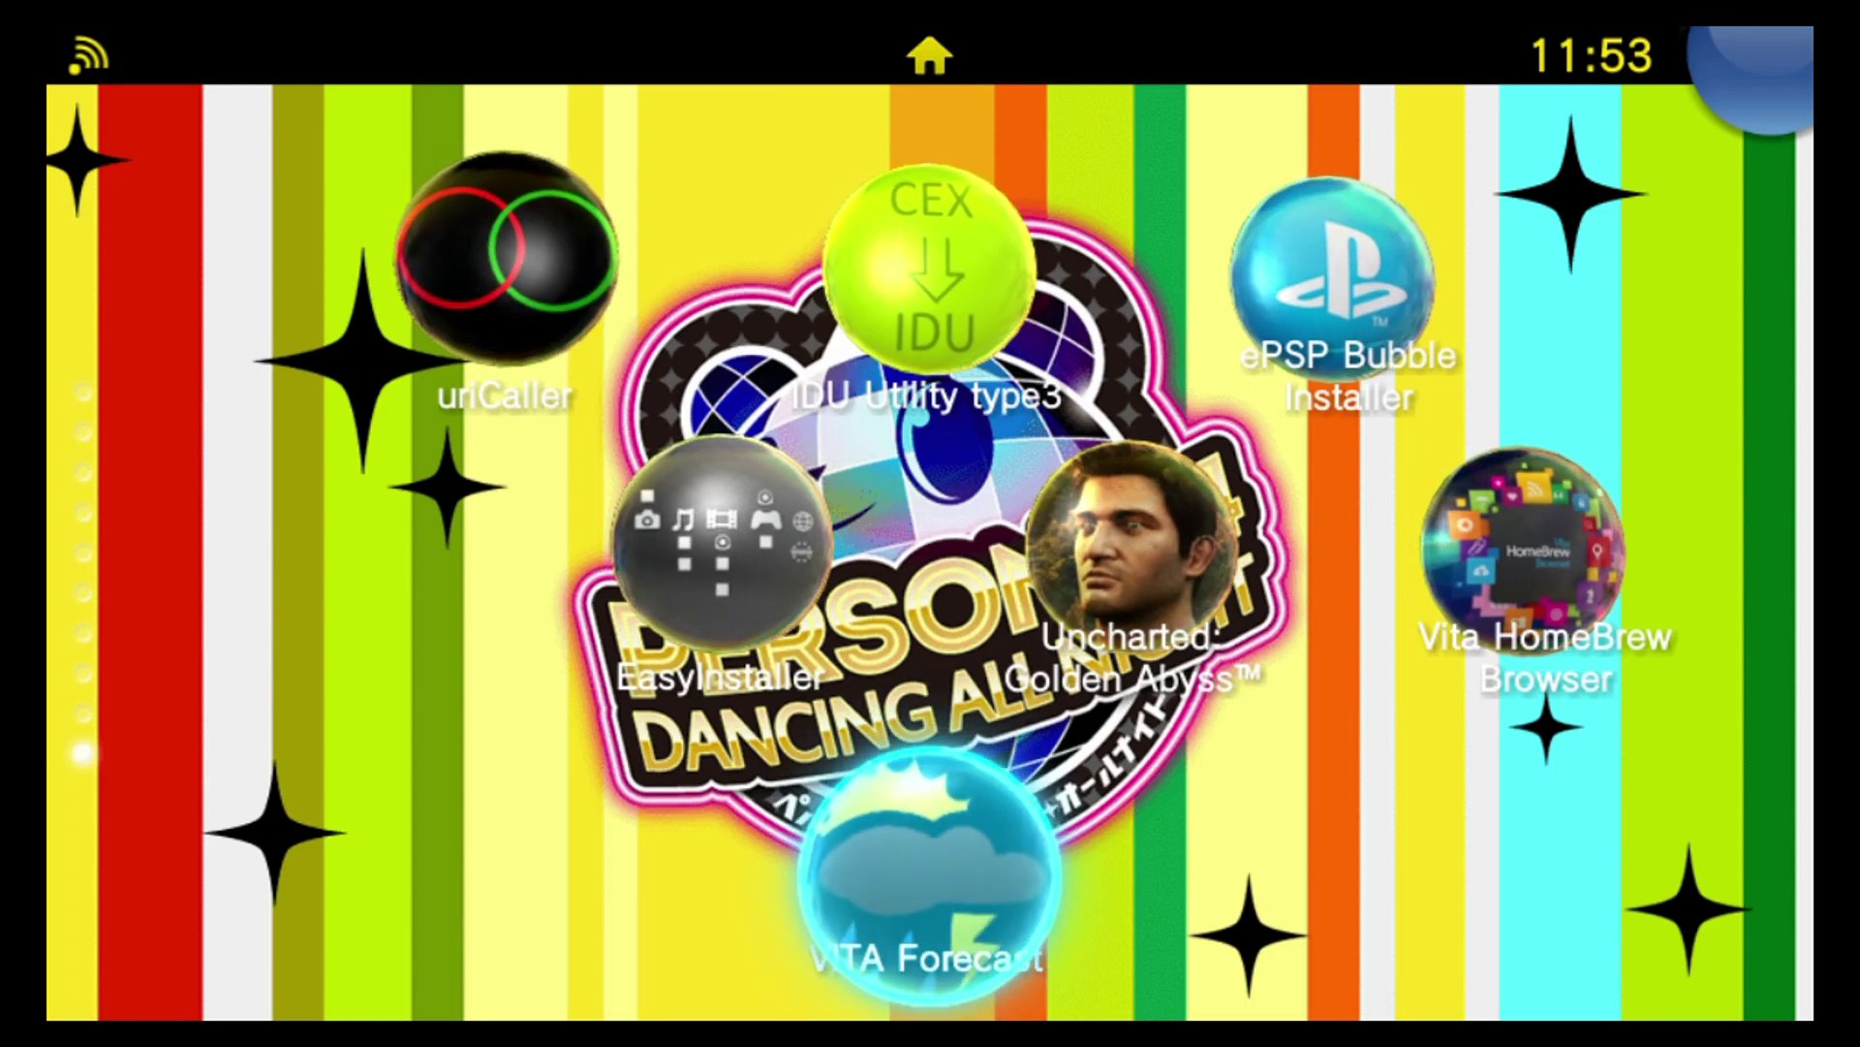
key(Return)
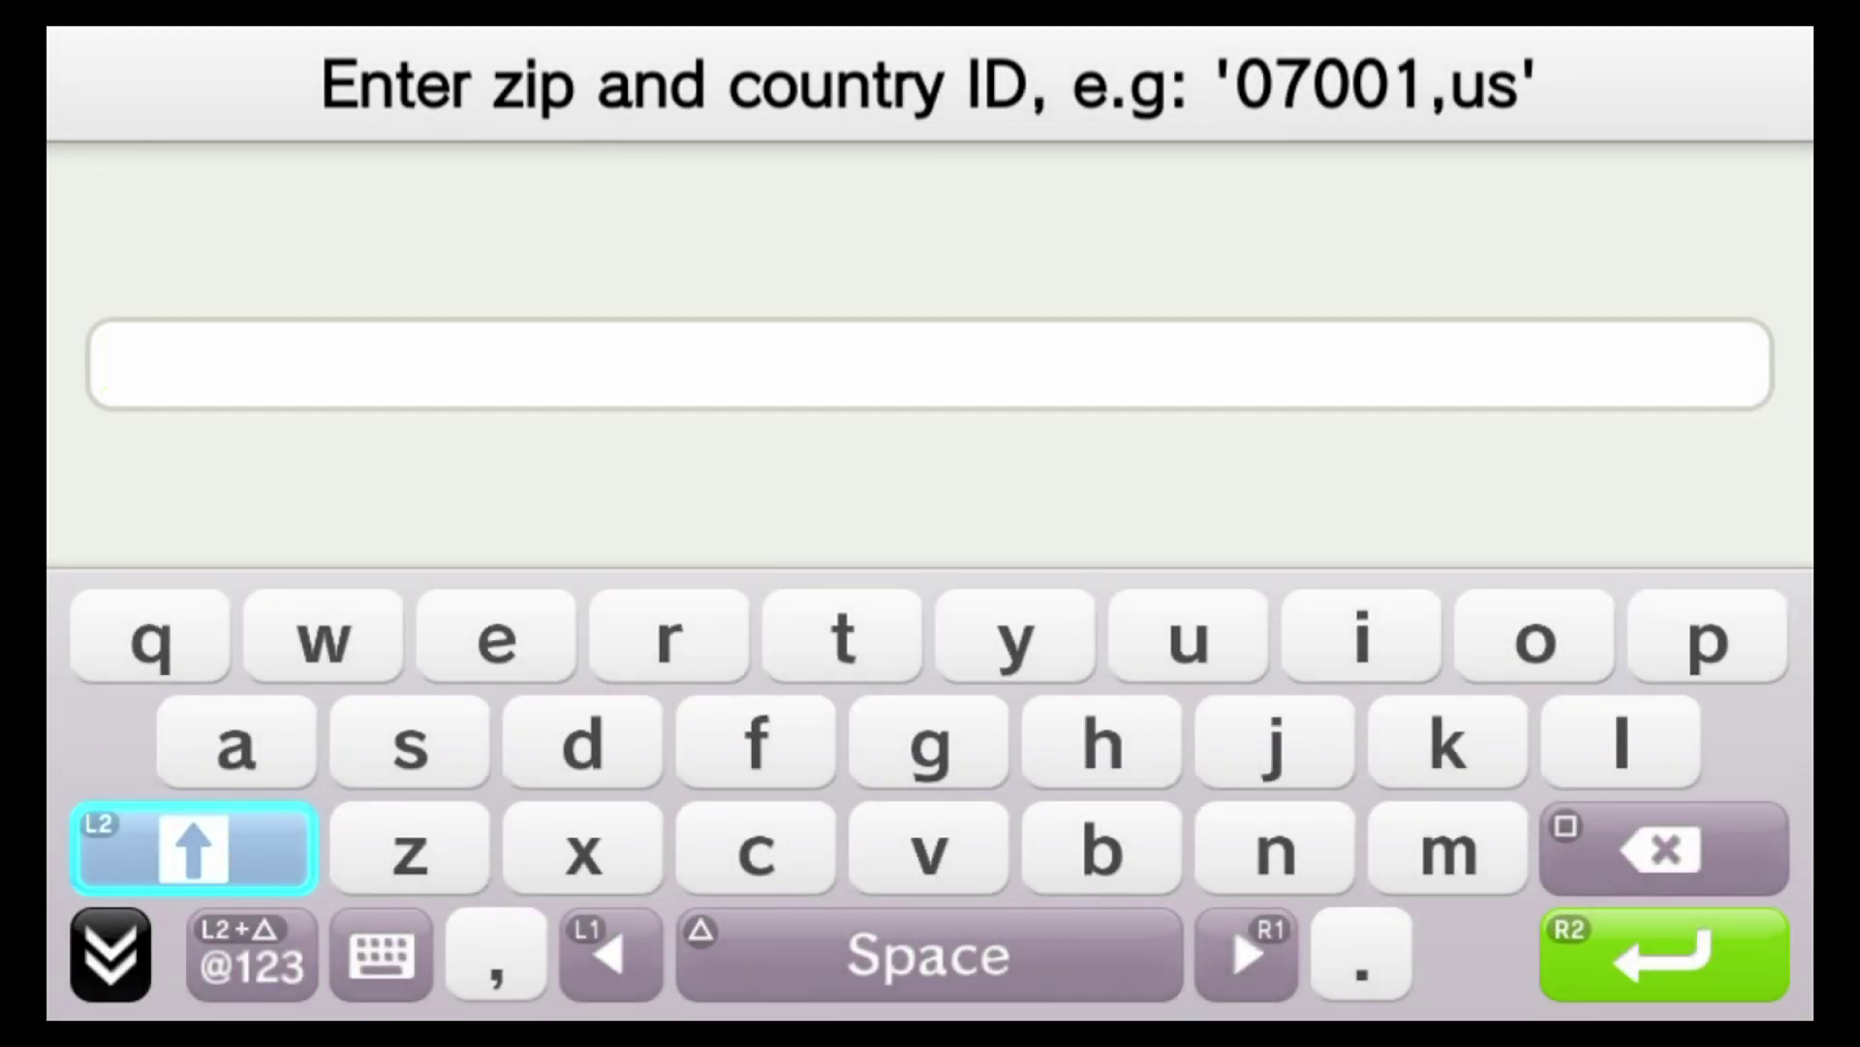
Enter the zip code and country ID as the forecast location and confirm the entry
text(3110,nz)
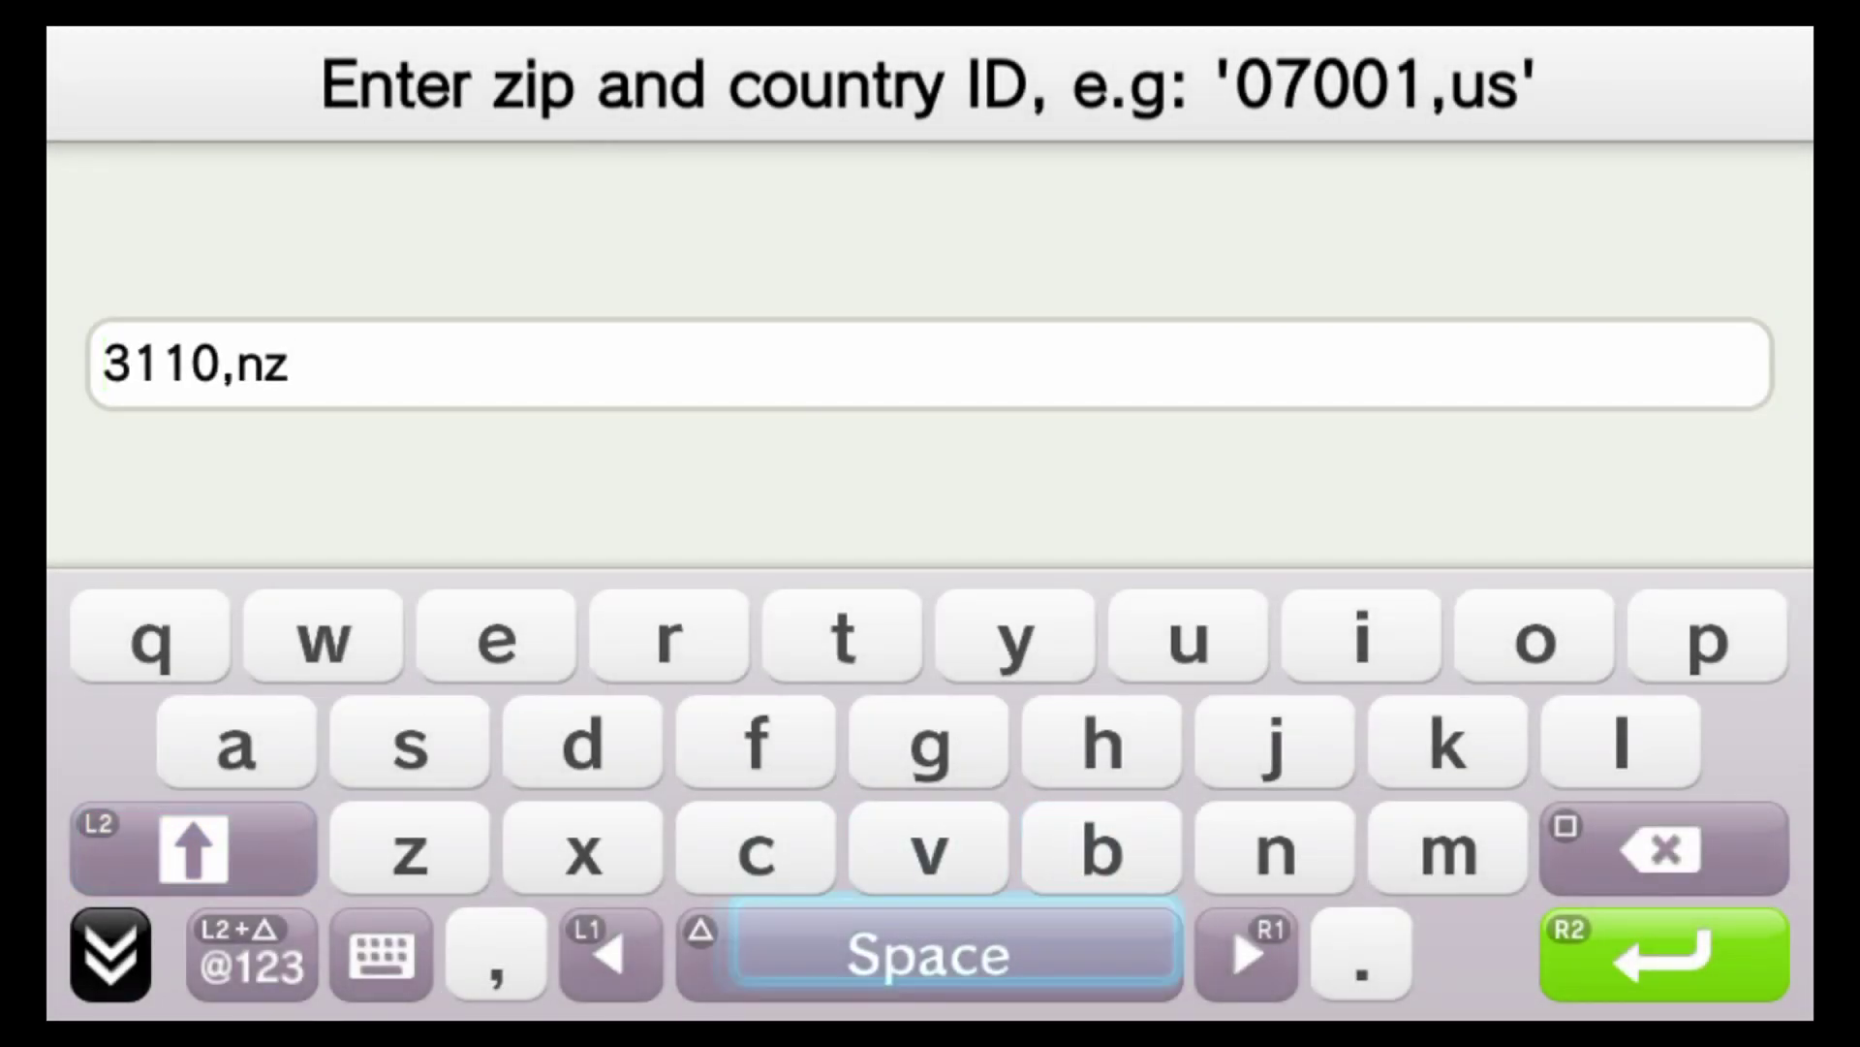
key(Right)
key(Right)
key(Right)
key(Return)
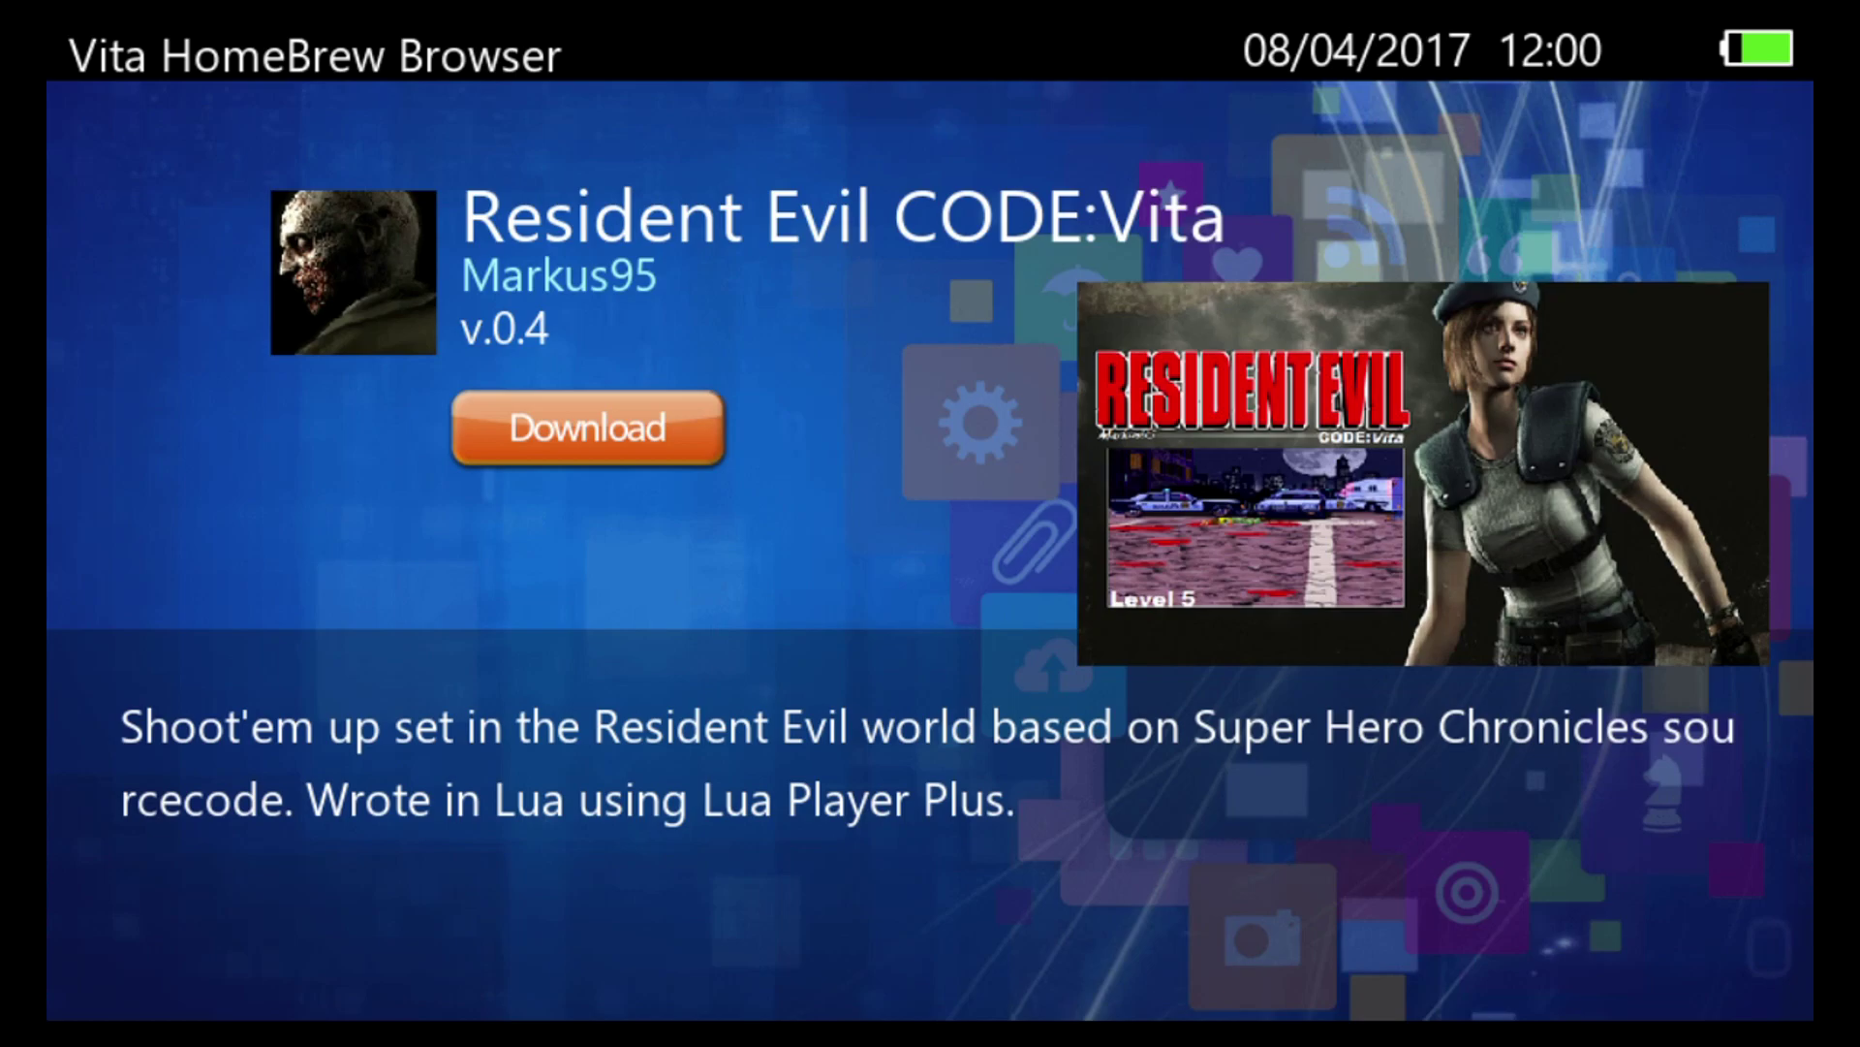
Leave the Resident Evil CODE:Vita details and look through the Games category down to Vita Flappy Bird
key(Escape)
key(Down)
key(Down)
key(Down)
key(Down)
key(Down)
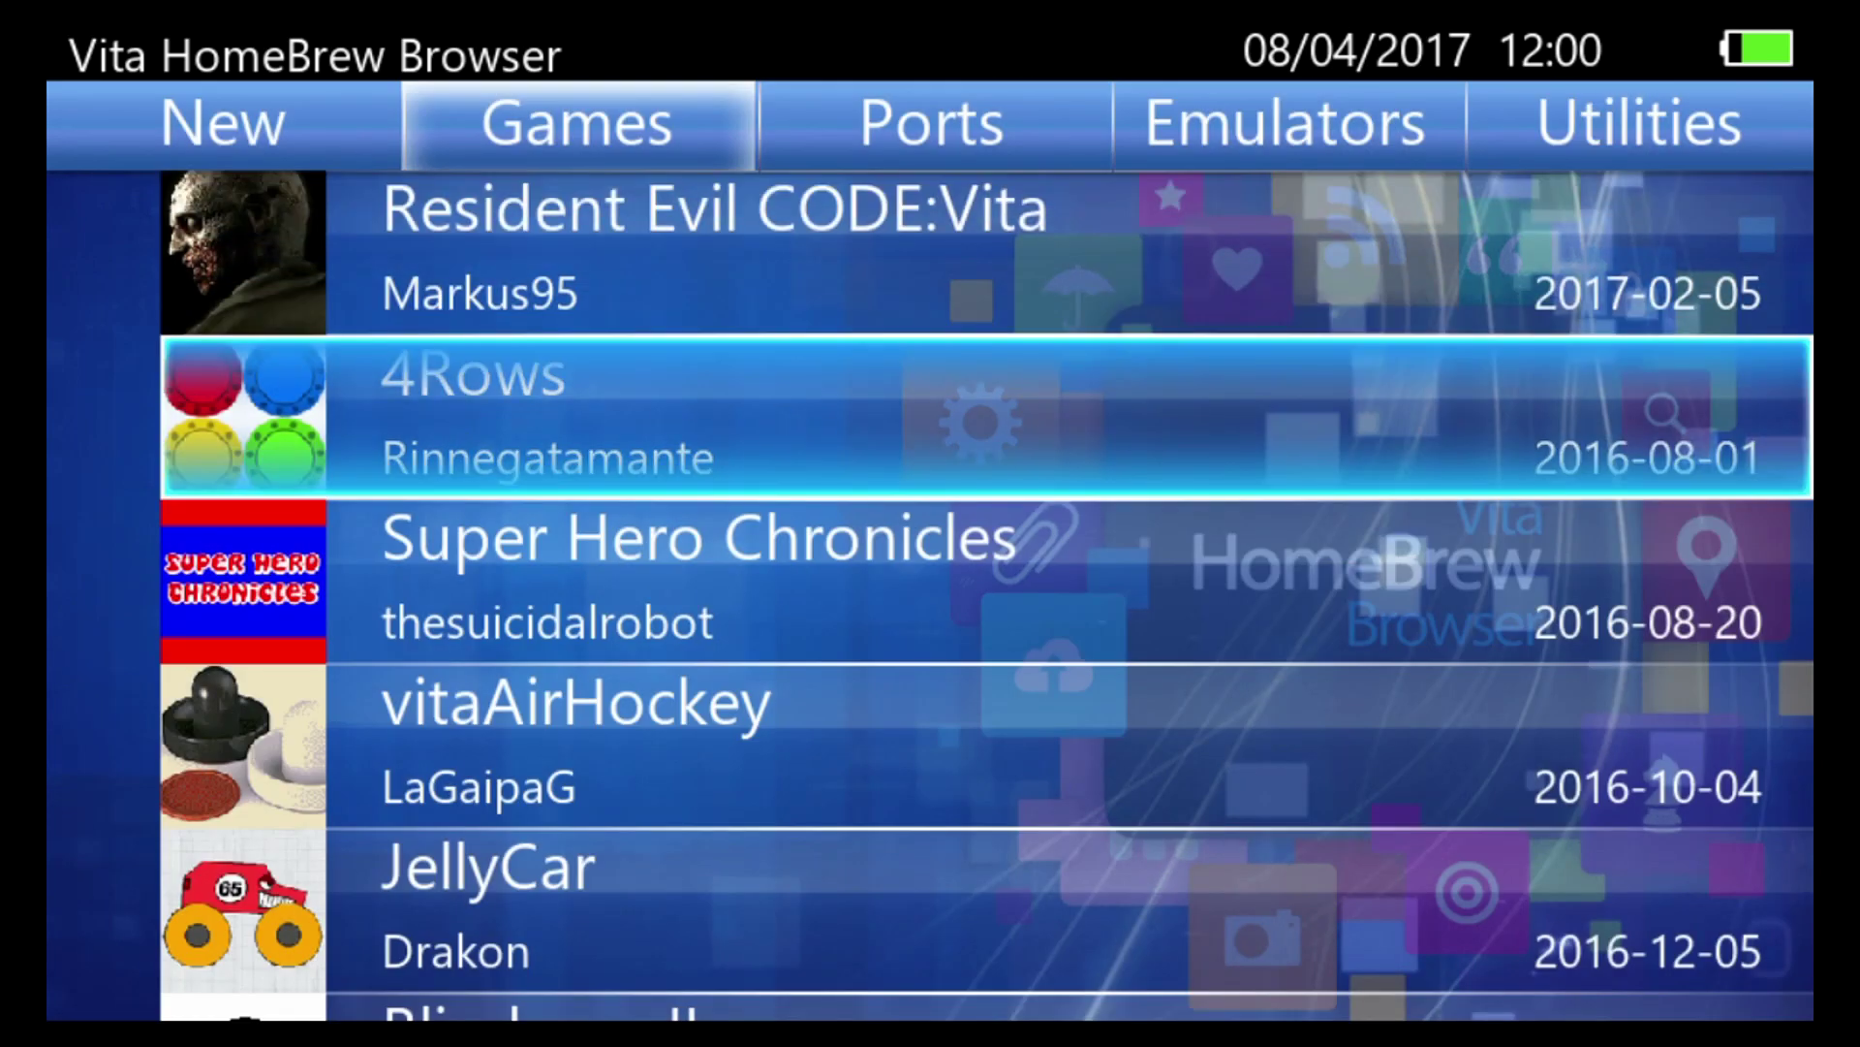
key(Down)
key(Down)
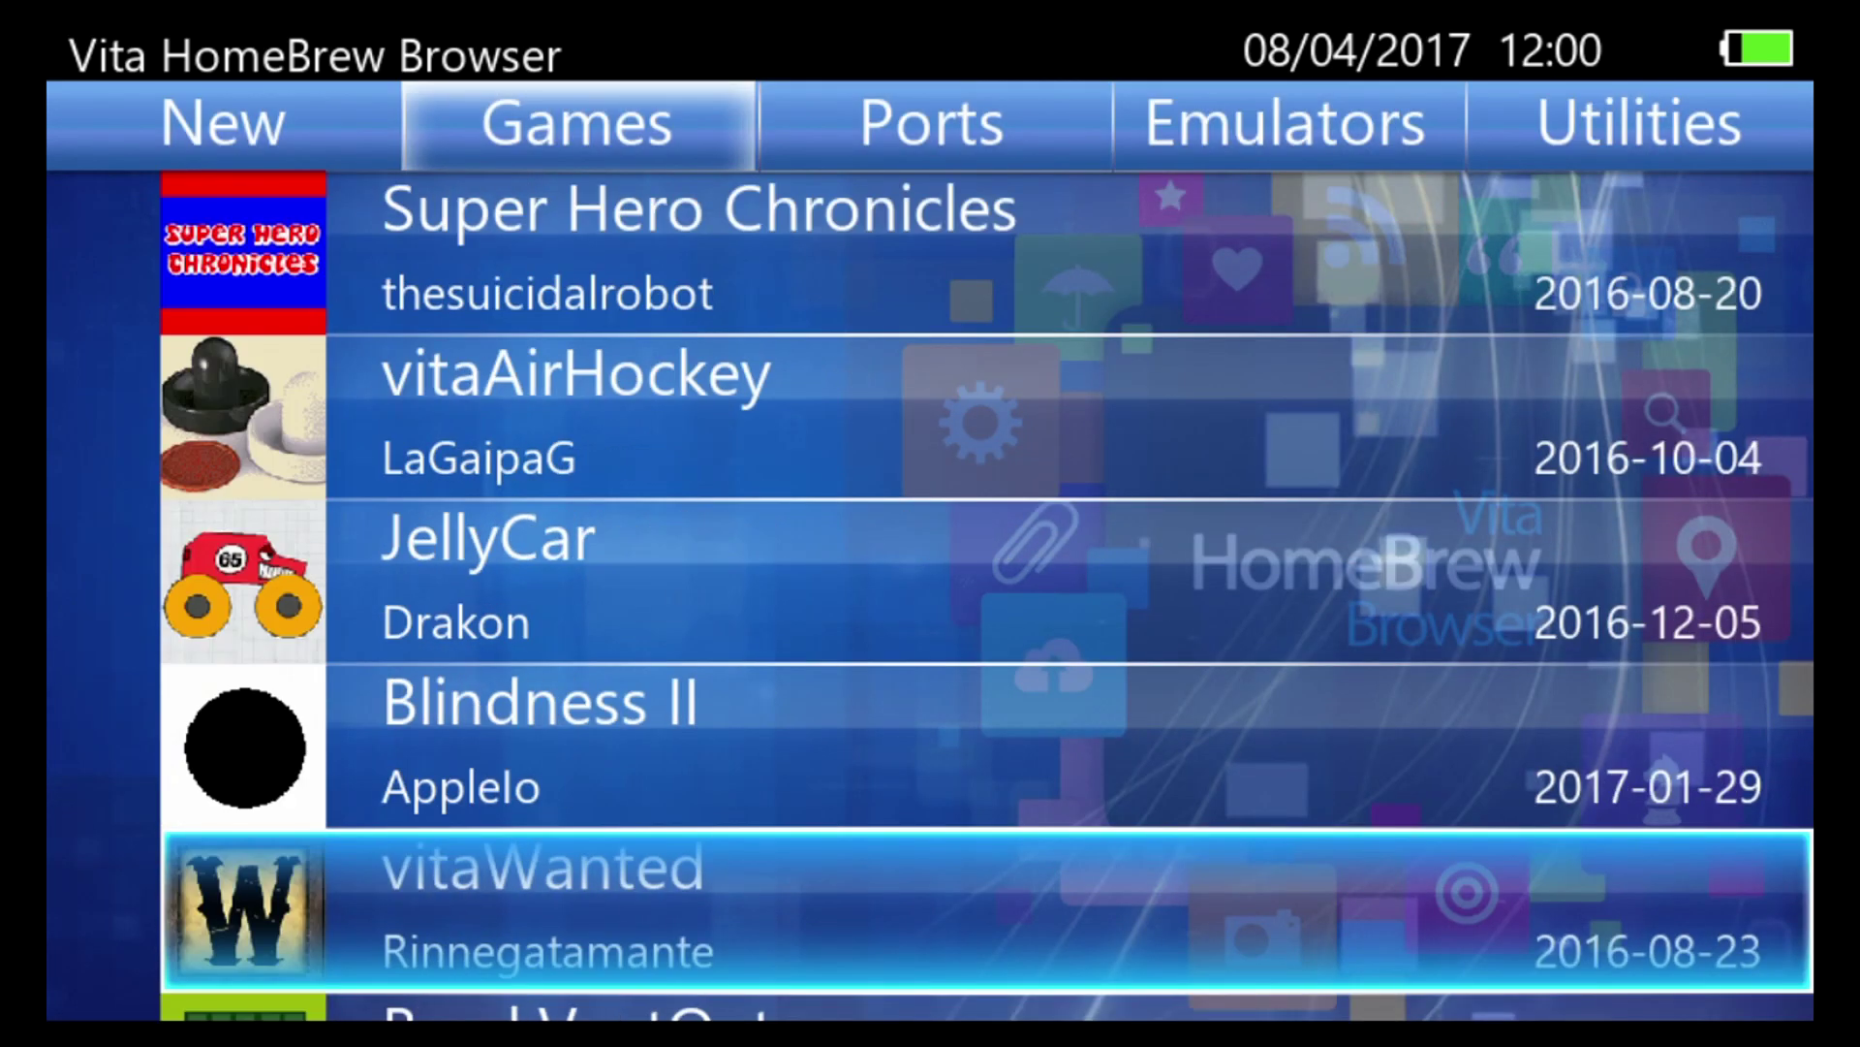
key(Down)
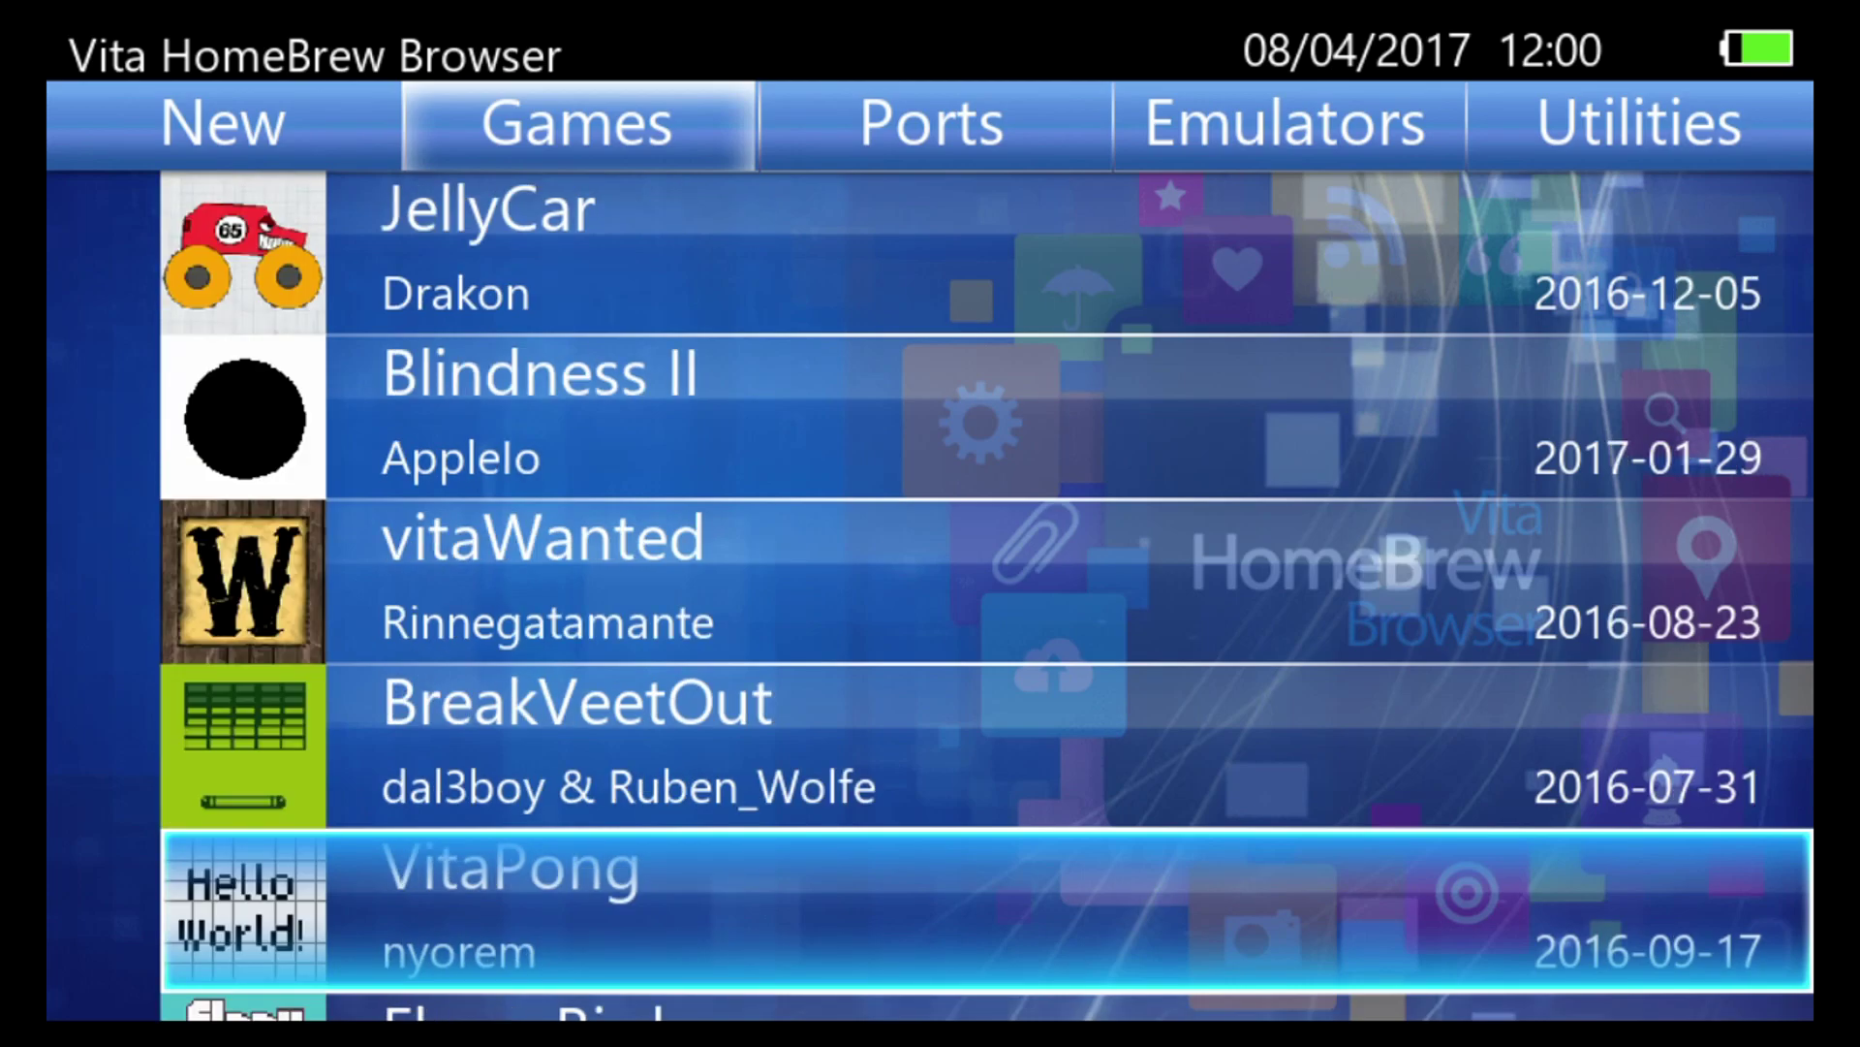
key(Down)
key(Down)
Look back up through the Games category, past Tactic Miner, Pong and Game of Life, to milieTetris
key(Up)
key(Up)
key(Up)
key(Up)
key(Up)
key(Up)
key(Up)
key(Up)
key(Up)
key(Up)
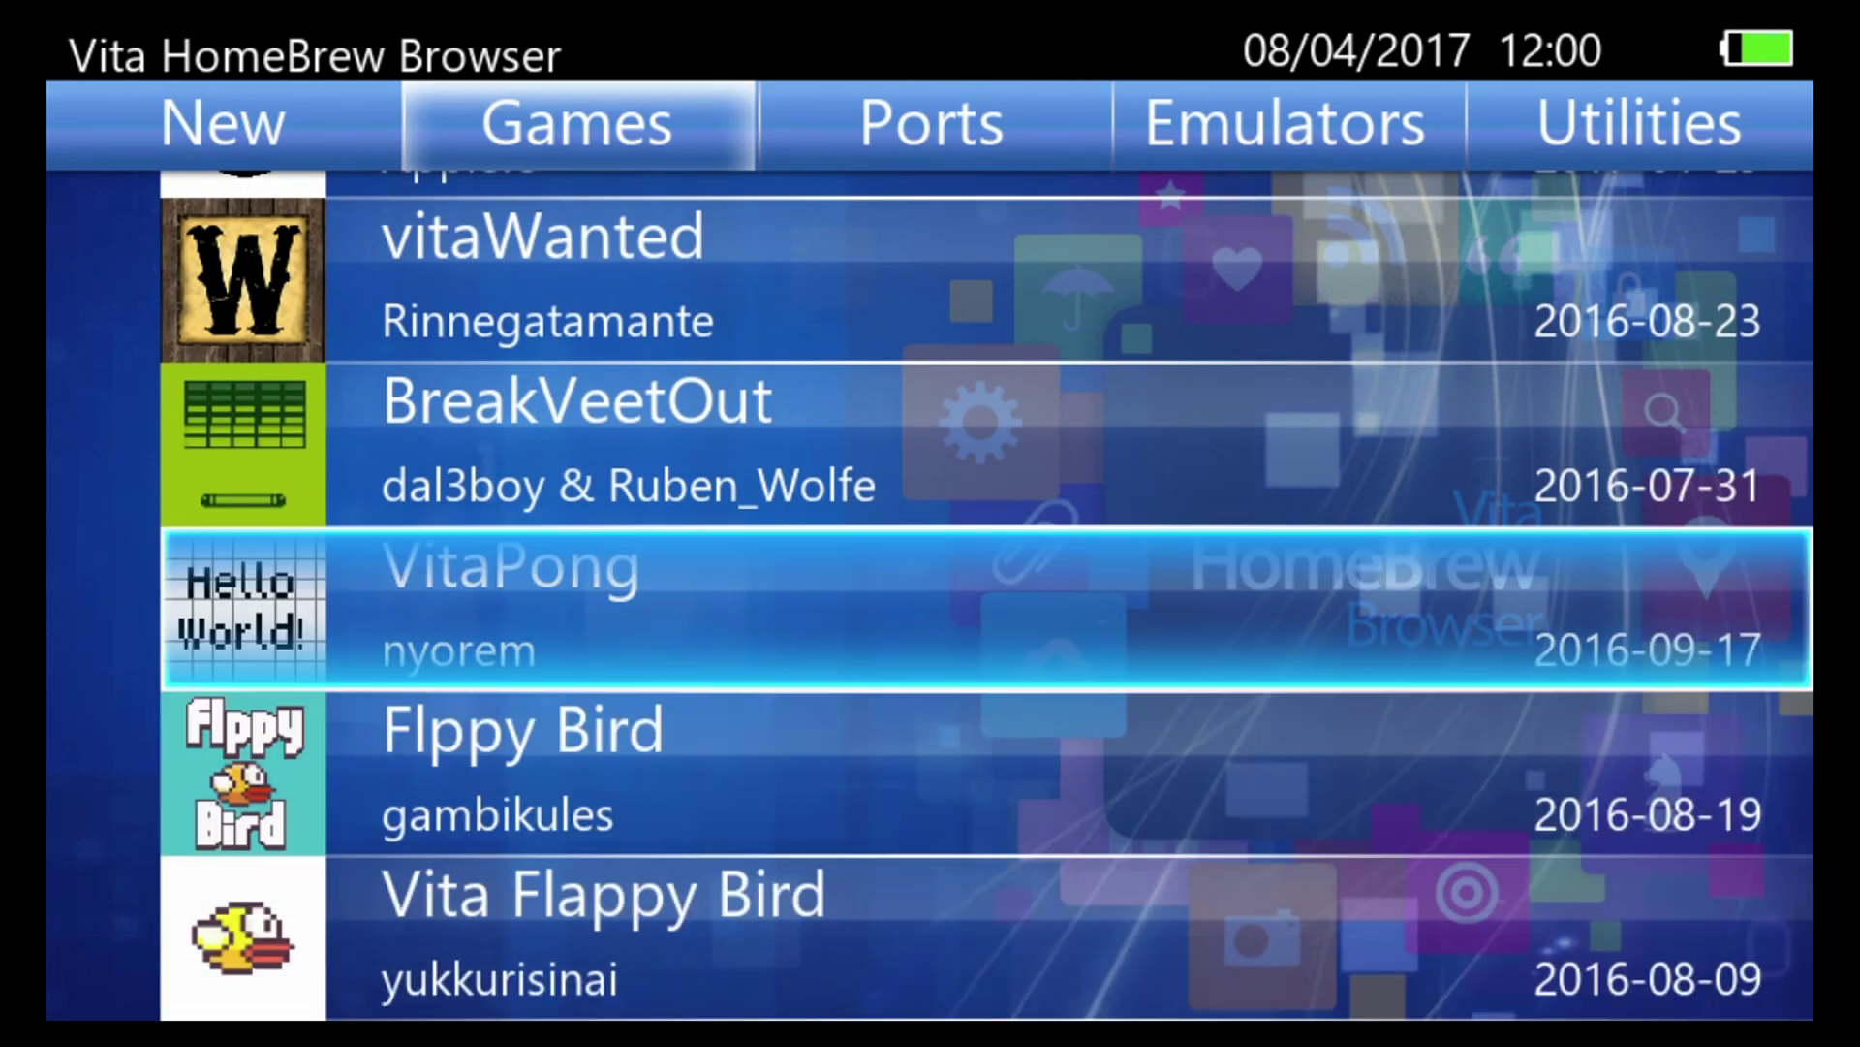
key(Up)
key(Up)
key(Up)
key(Up)
key(Up)
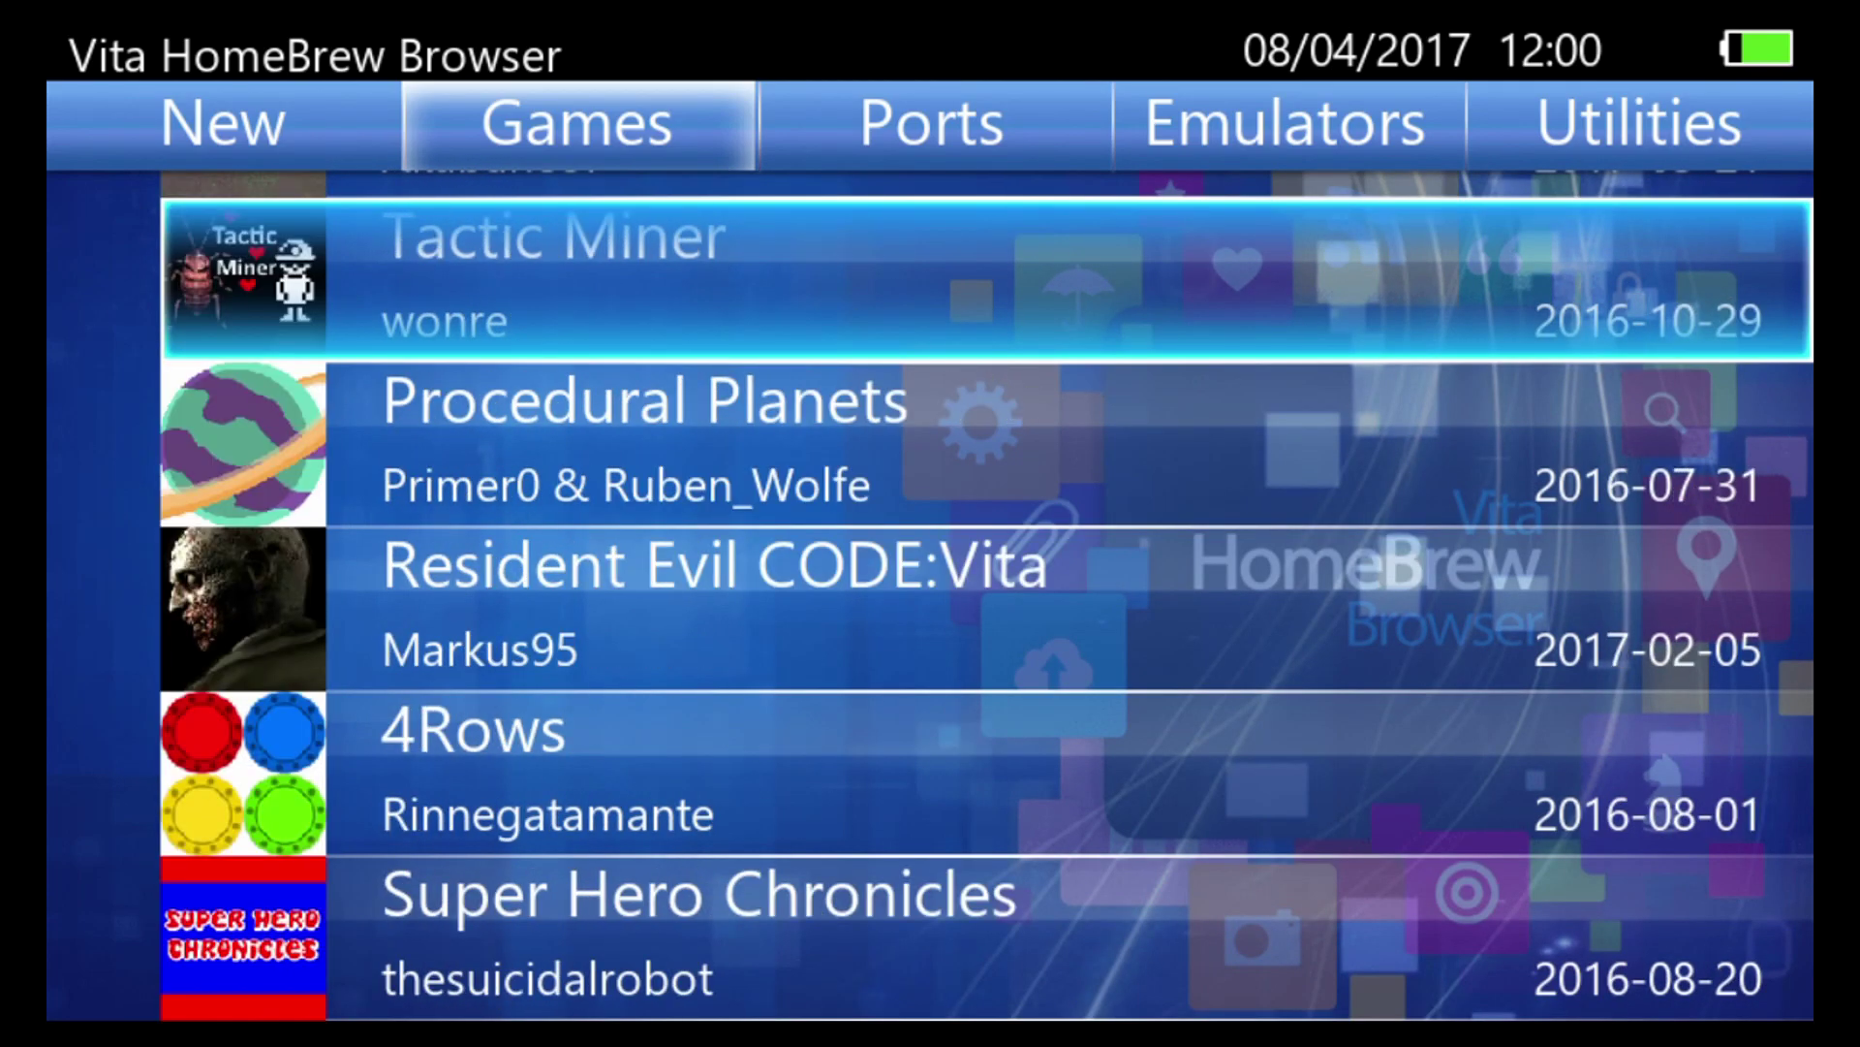
key(Up)
key(Up)
key(Up)
key(Up)
key(Up)
key(Up)
key(Up)
key(Up)
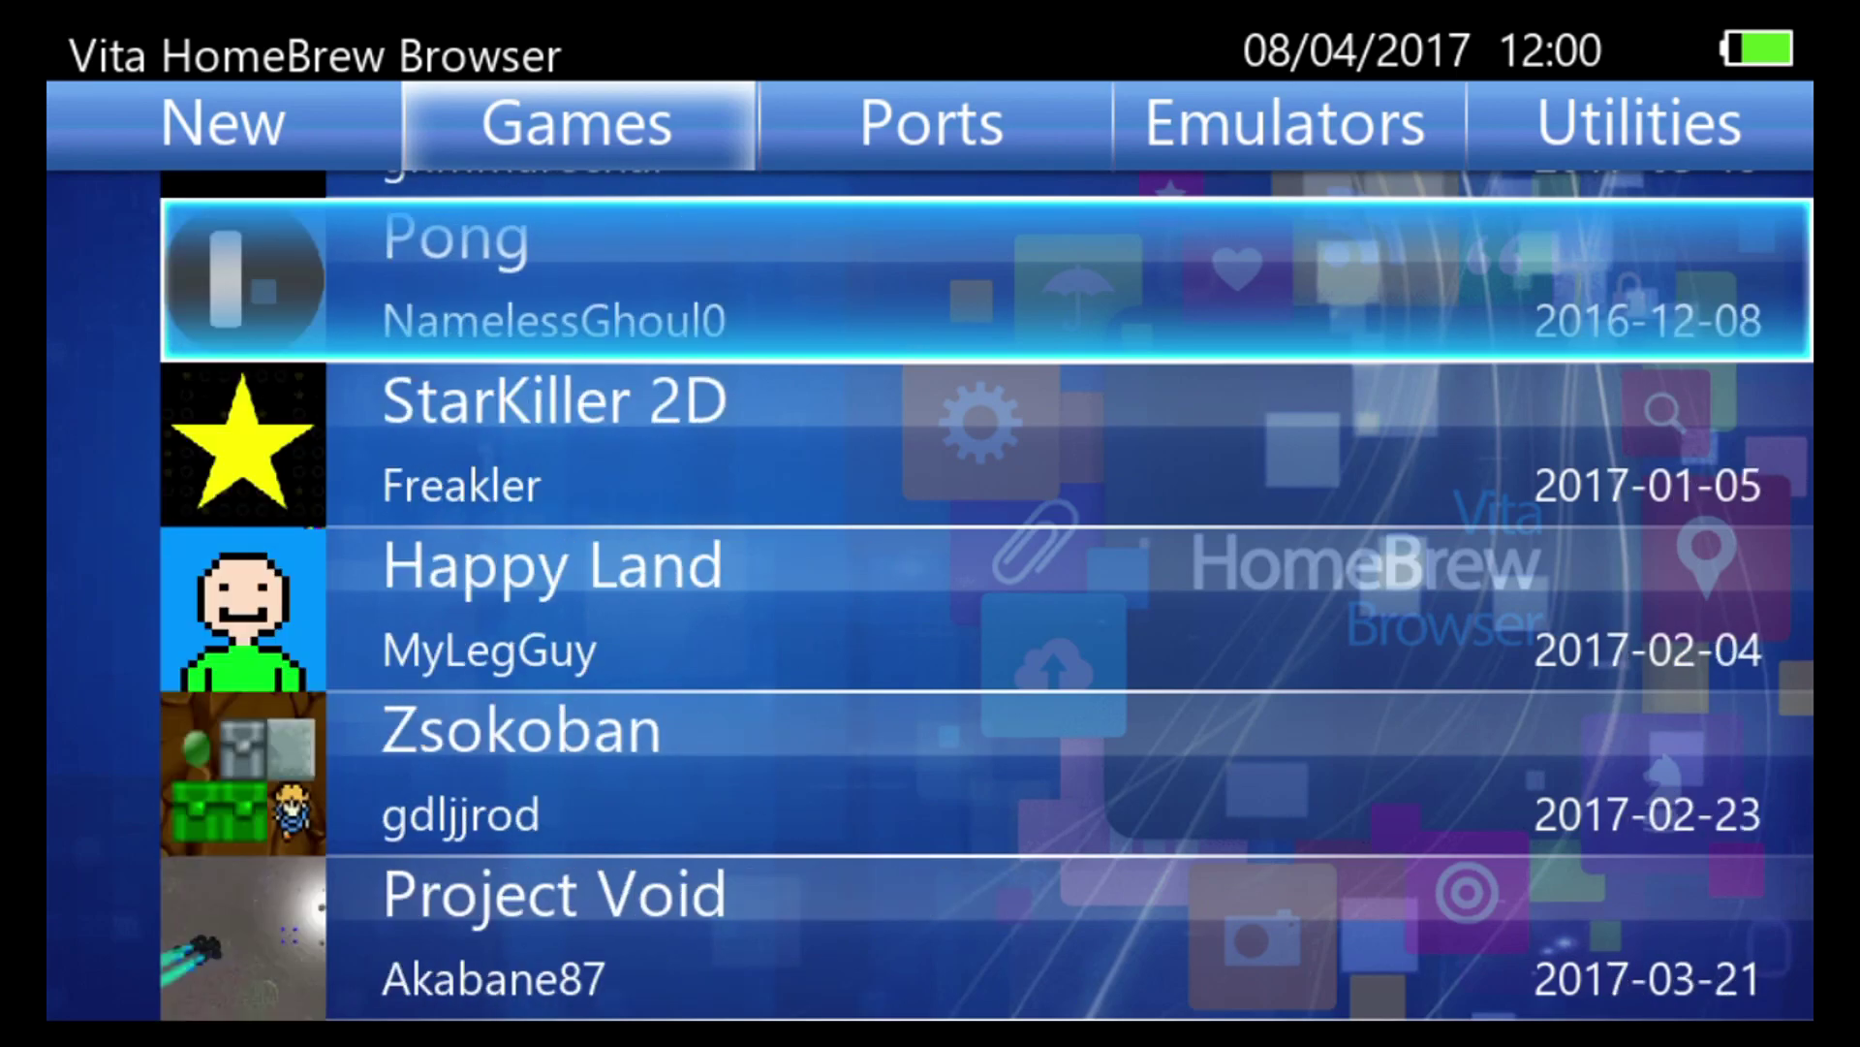
key(Up)
key(Up)
key(Up)
key(Up)
key(Up)
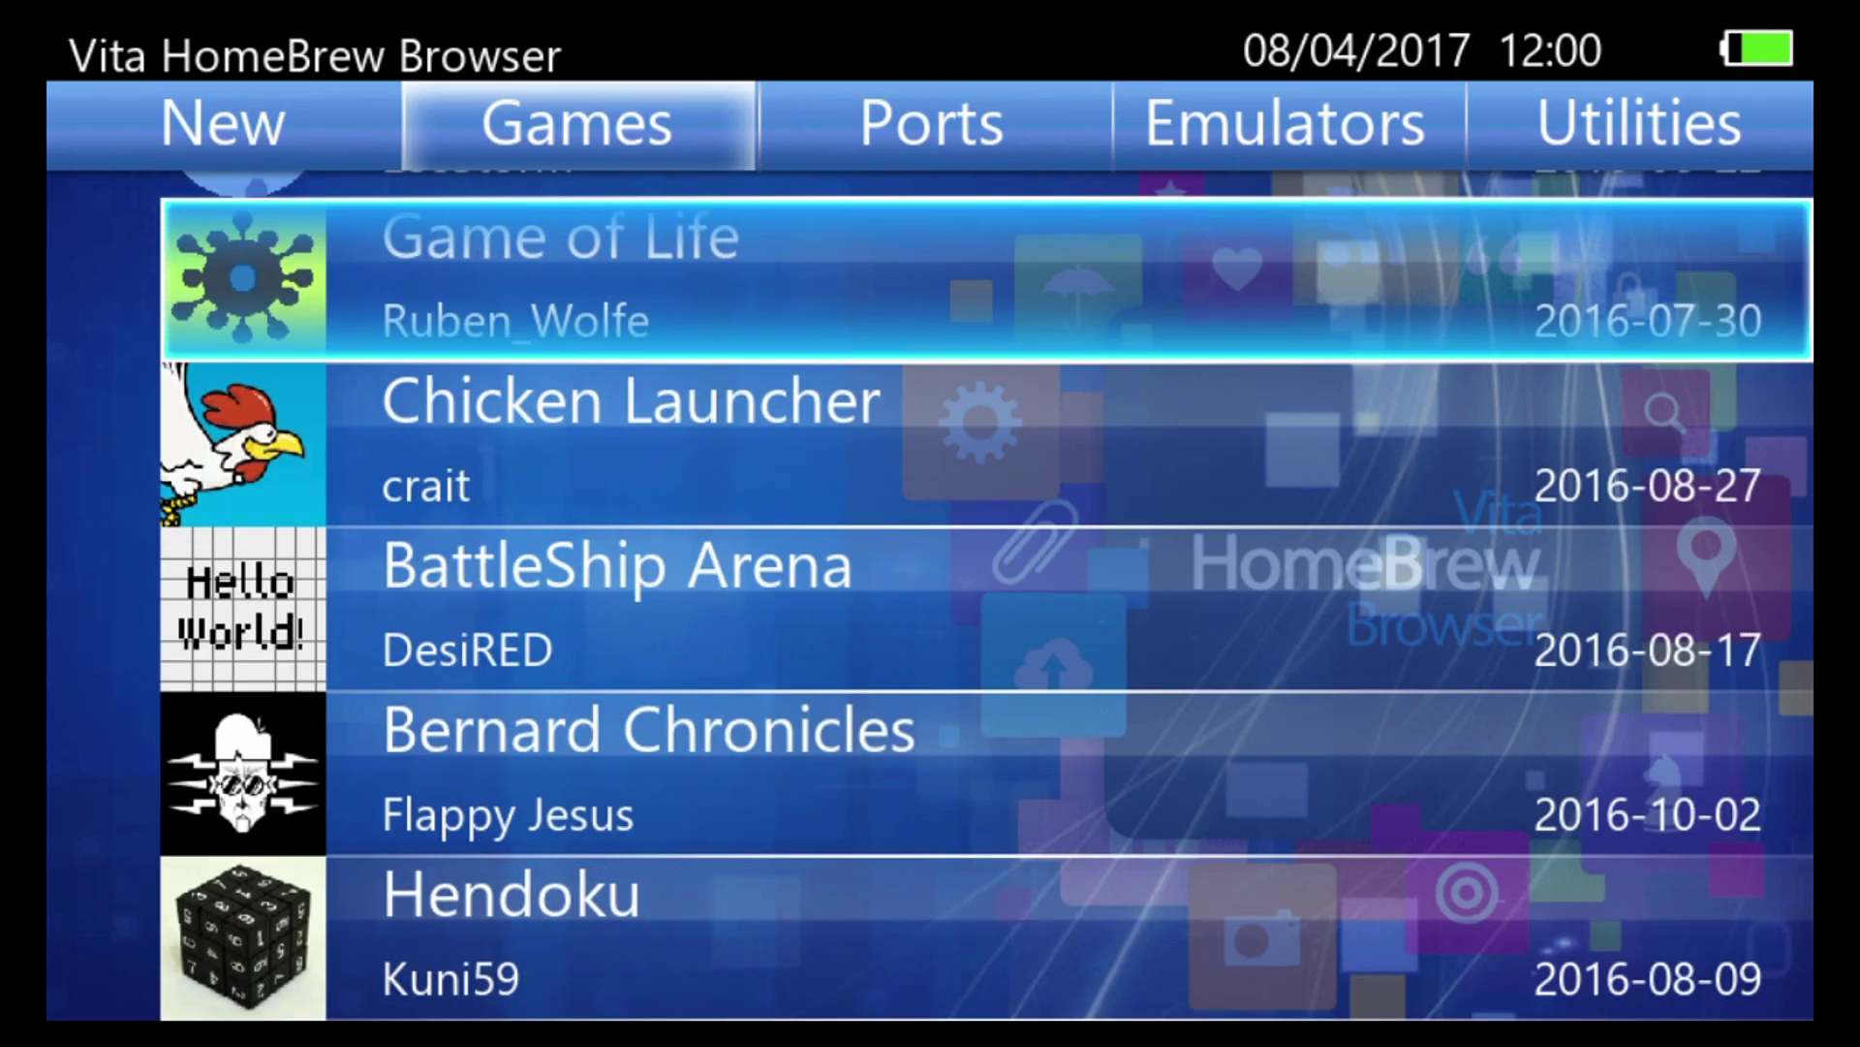
key(Up)
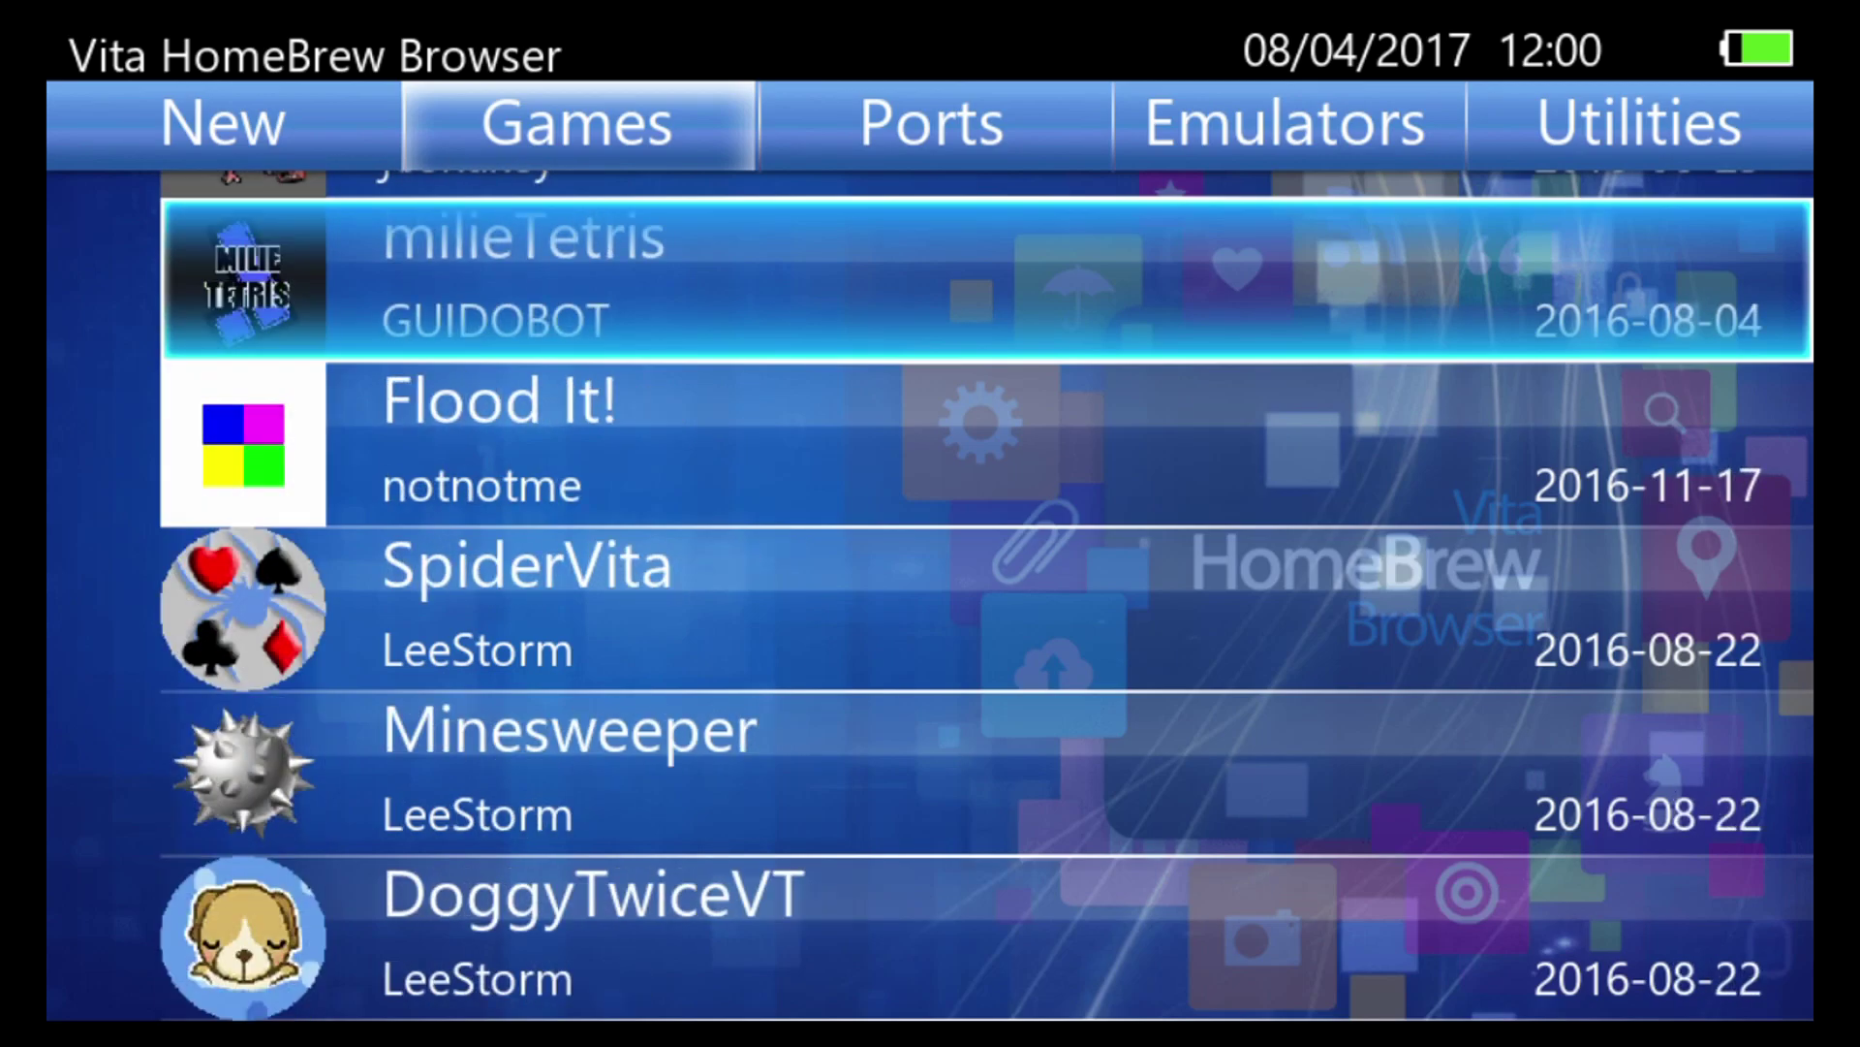
Switch to the Ports category and look through its titles from RetroArch 2048 down past Bermuda Vita
key(Right)
key(Down)
key(Down)
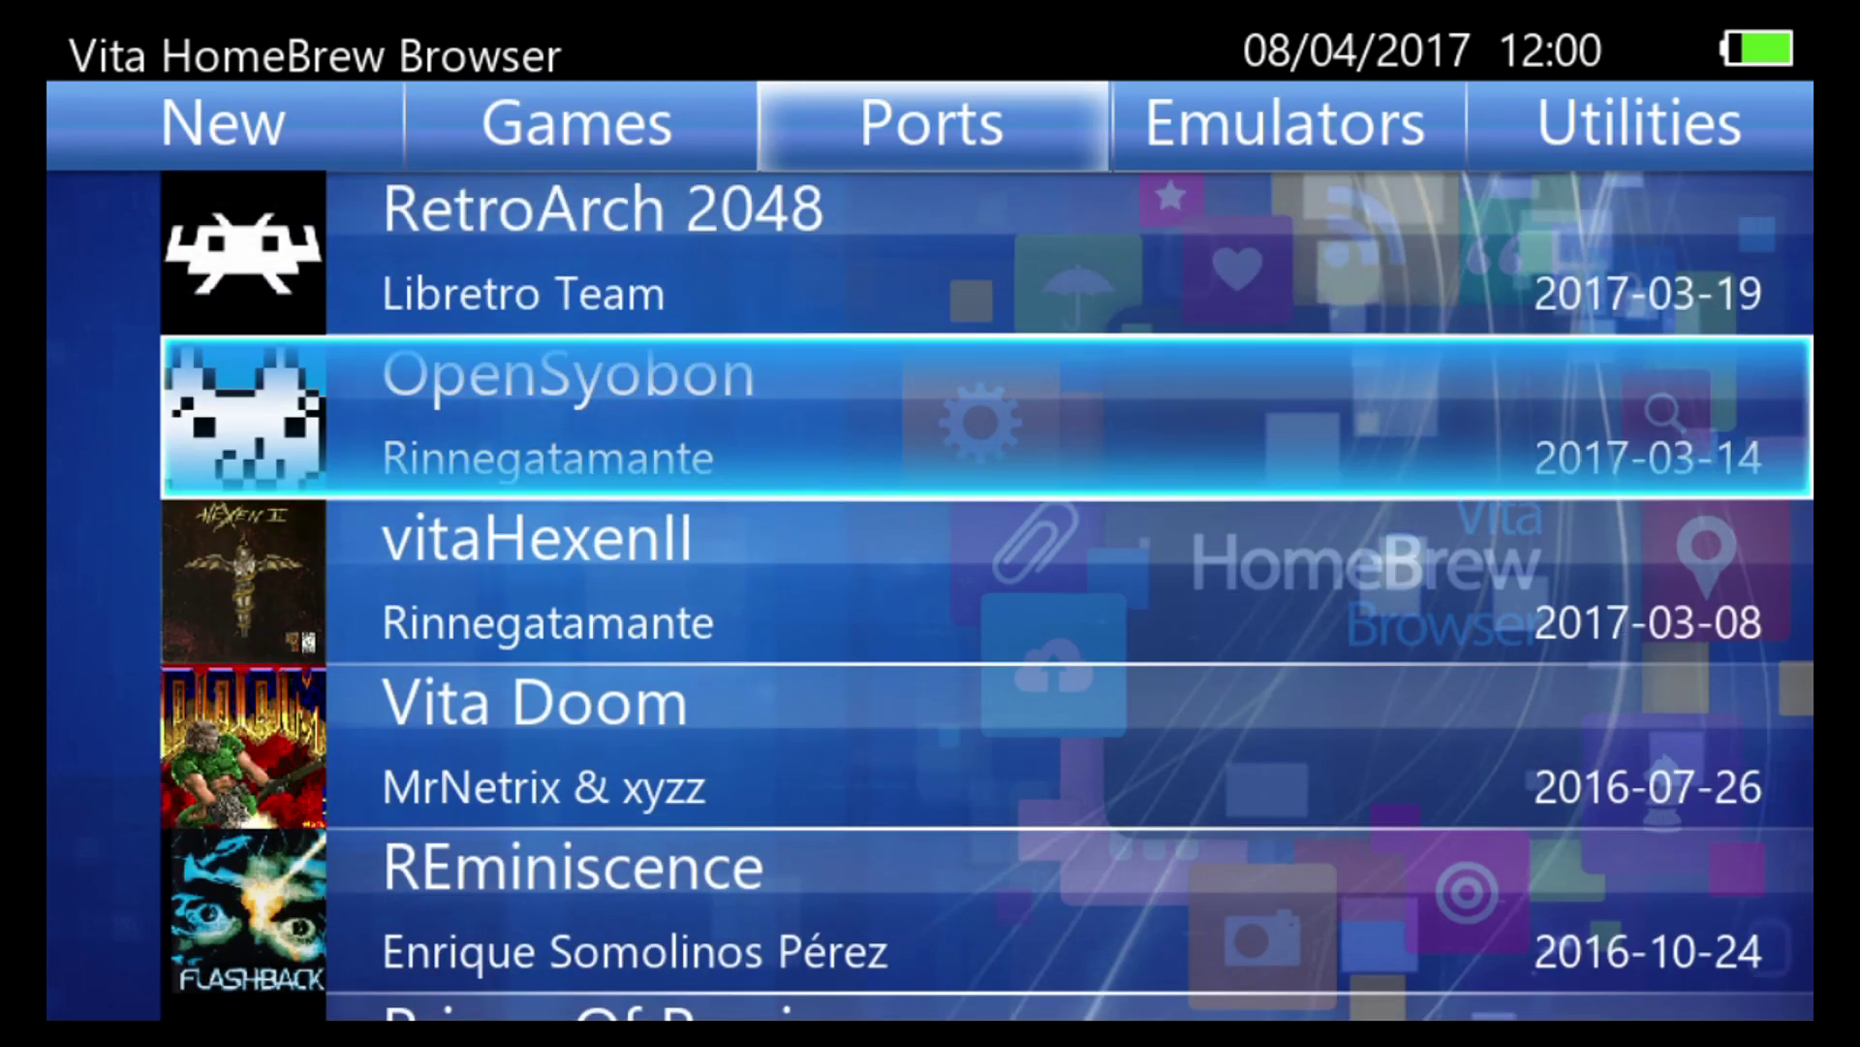
key(Down)
key(Down)
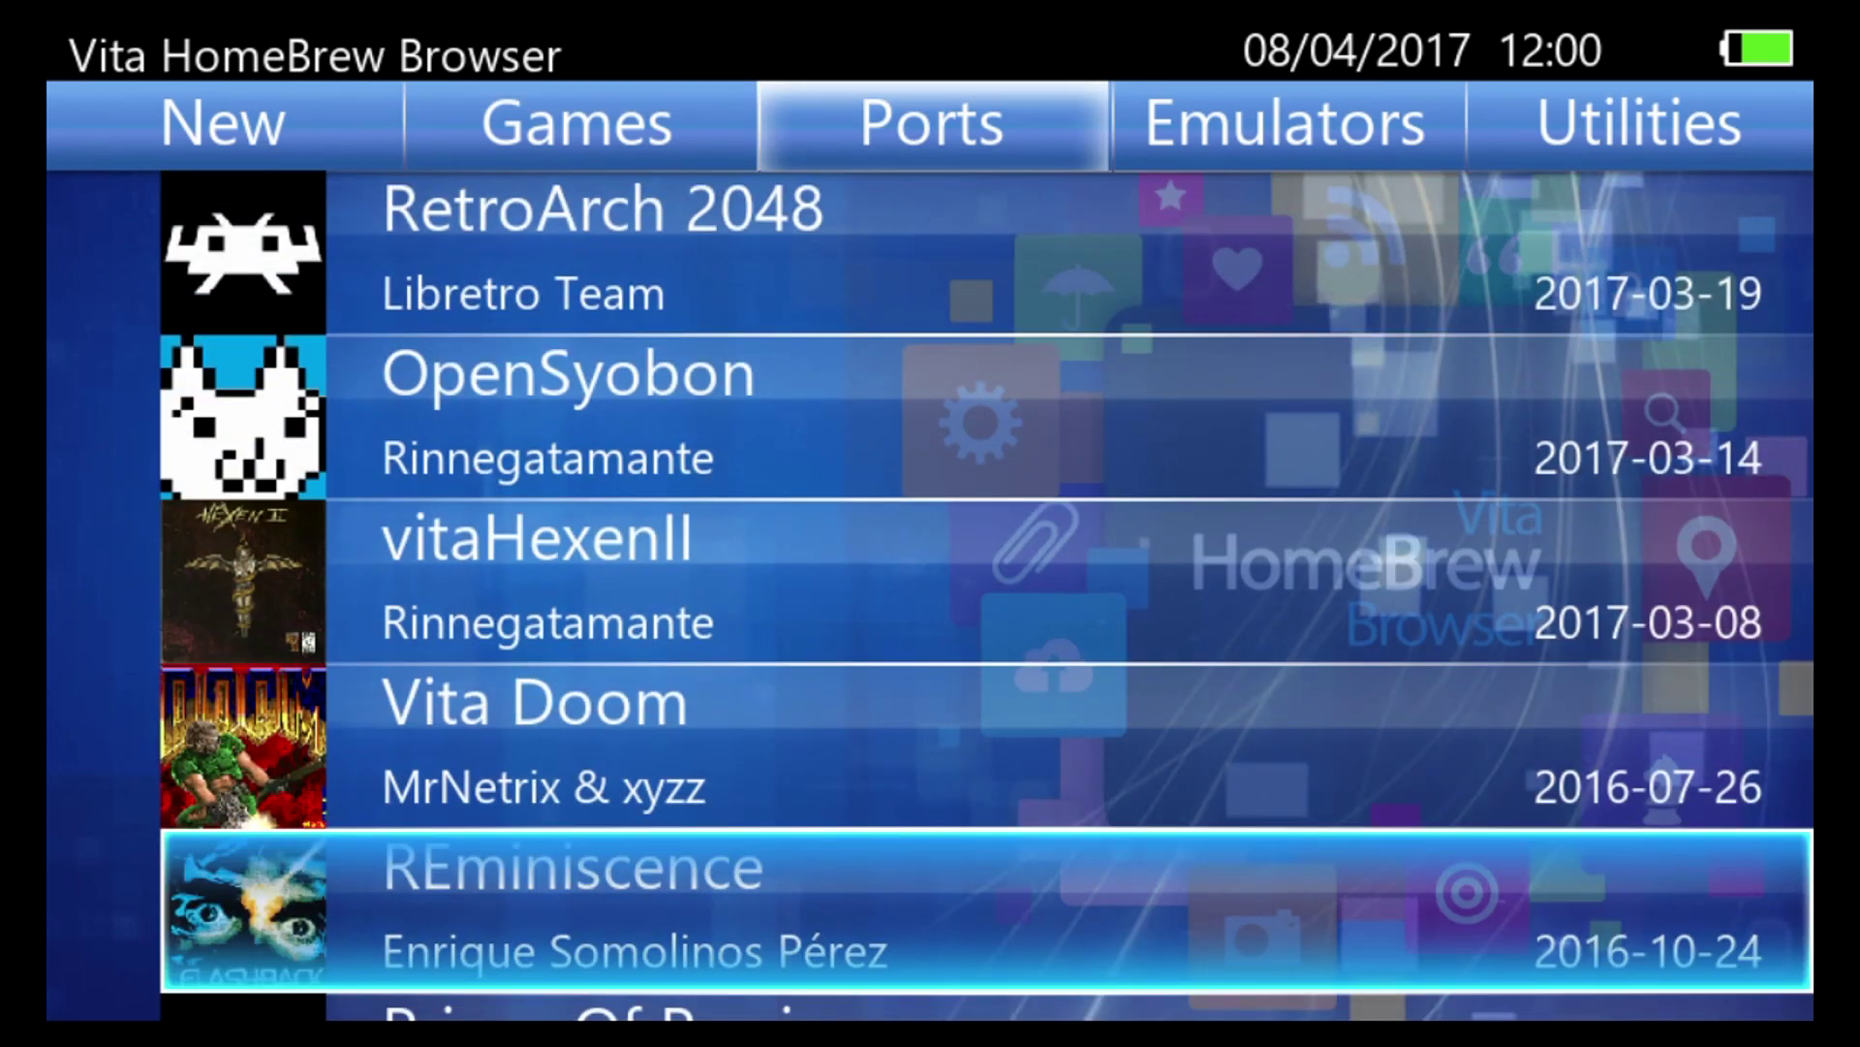
key(Down)
key(Down)
key(Down)
key(Down)
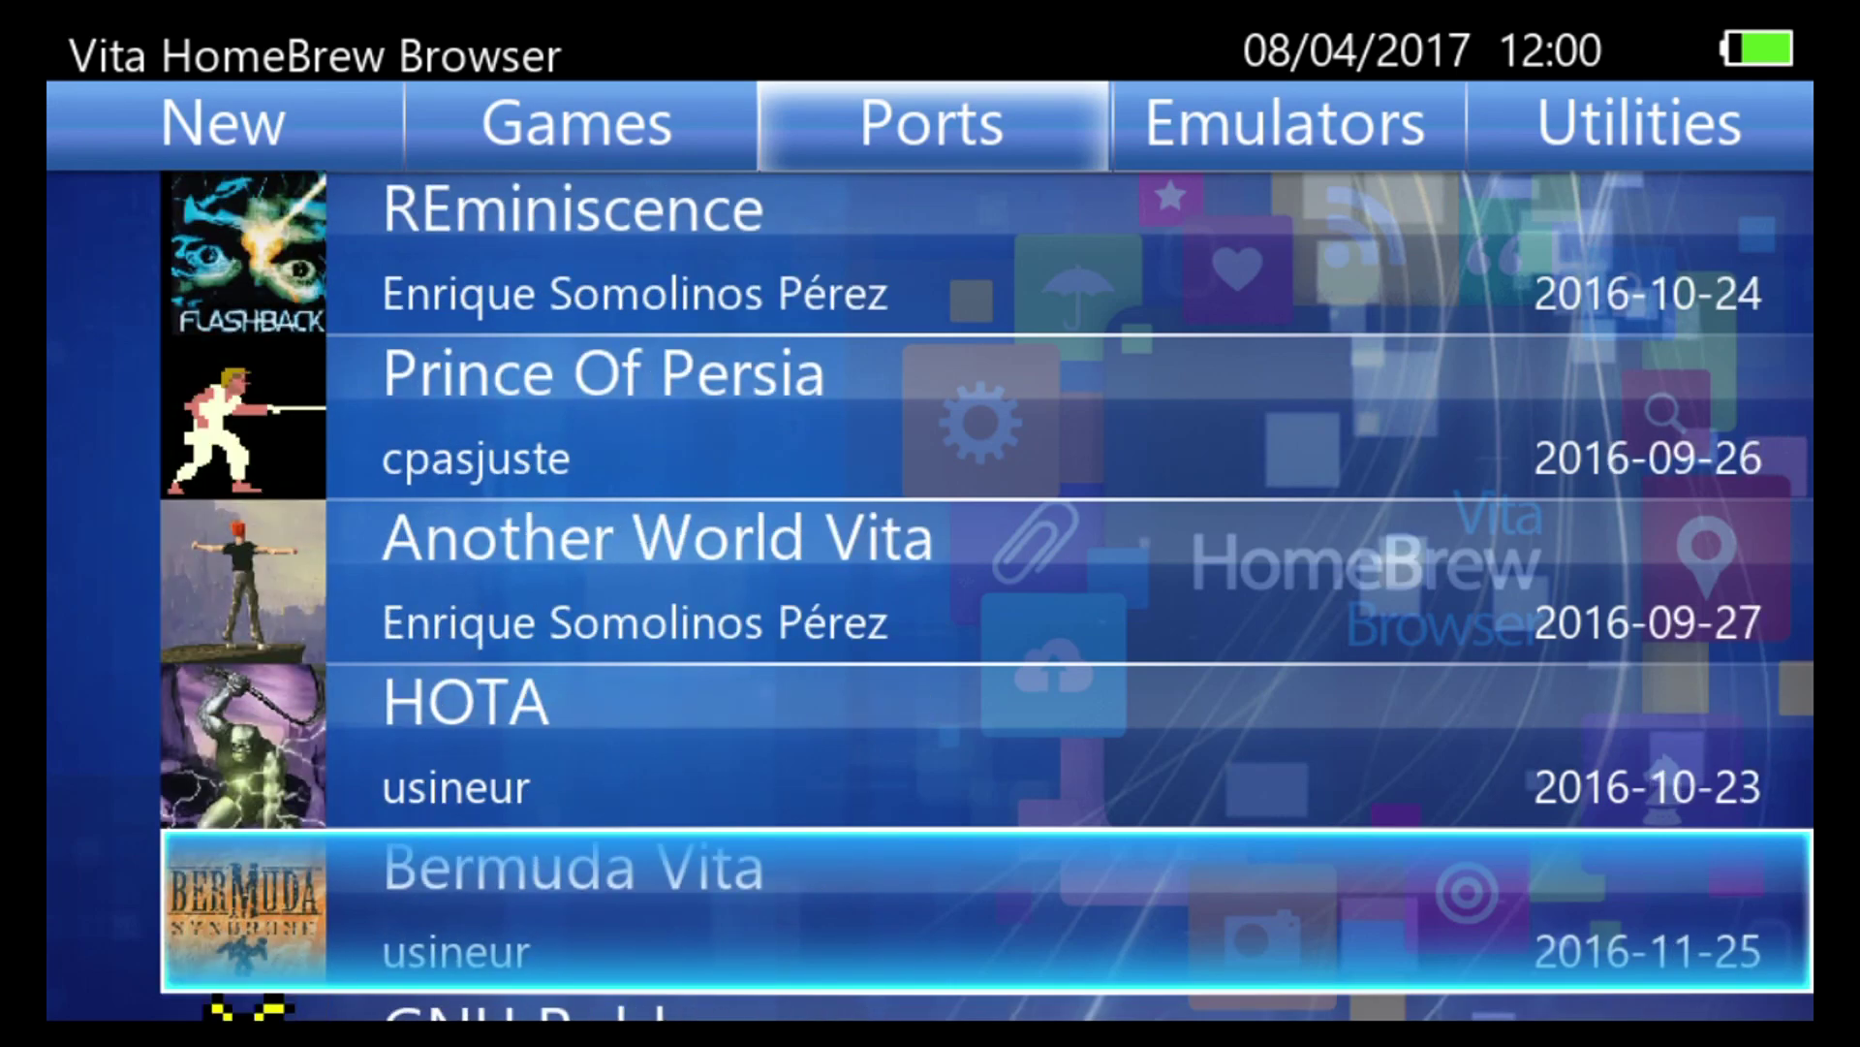
key(Down)
key(Down)
Go back up the Ports list past Another World Vita to OpenSyobon
key(Up)
key(Up)
key(Up)
key(Up)
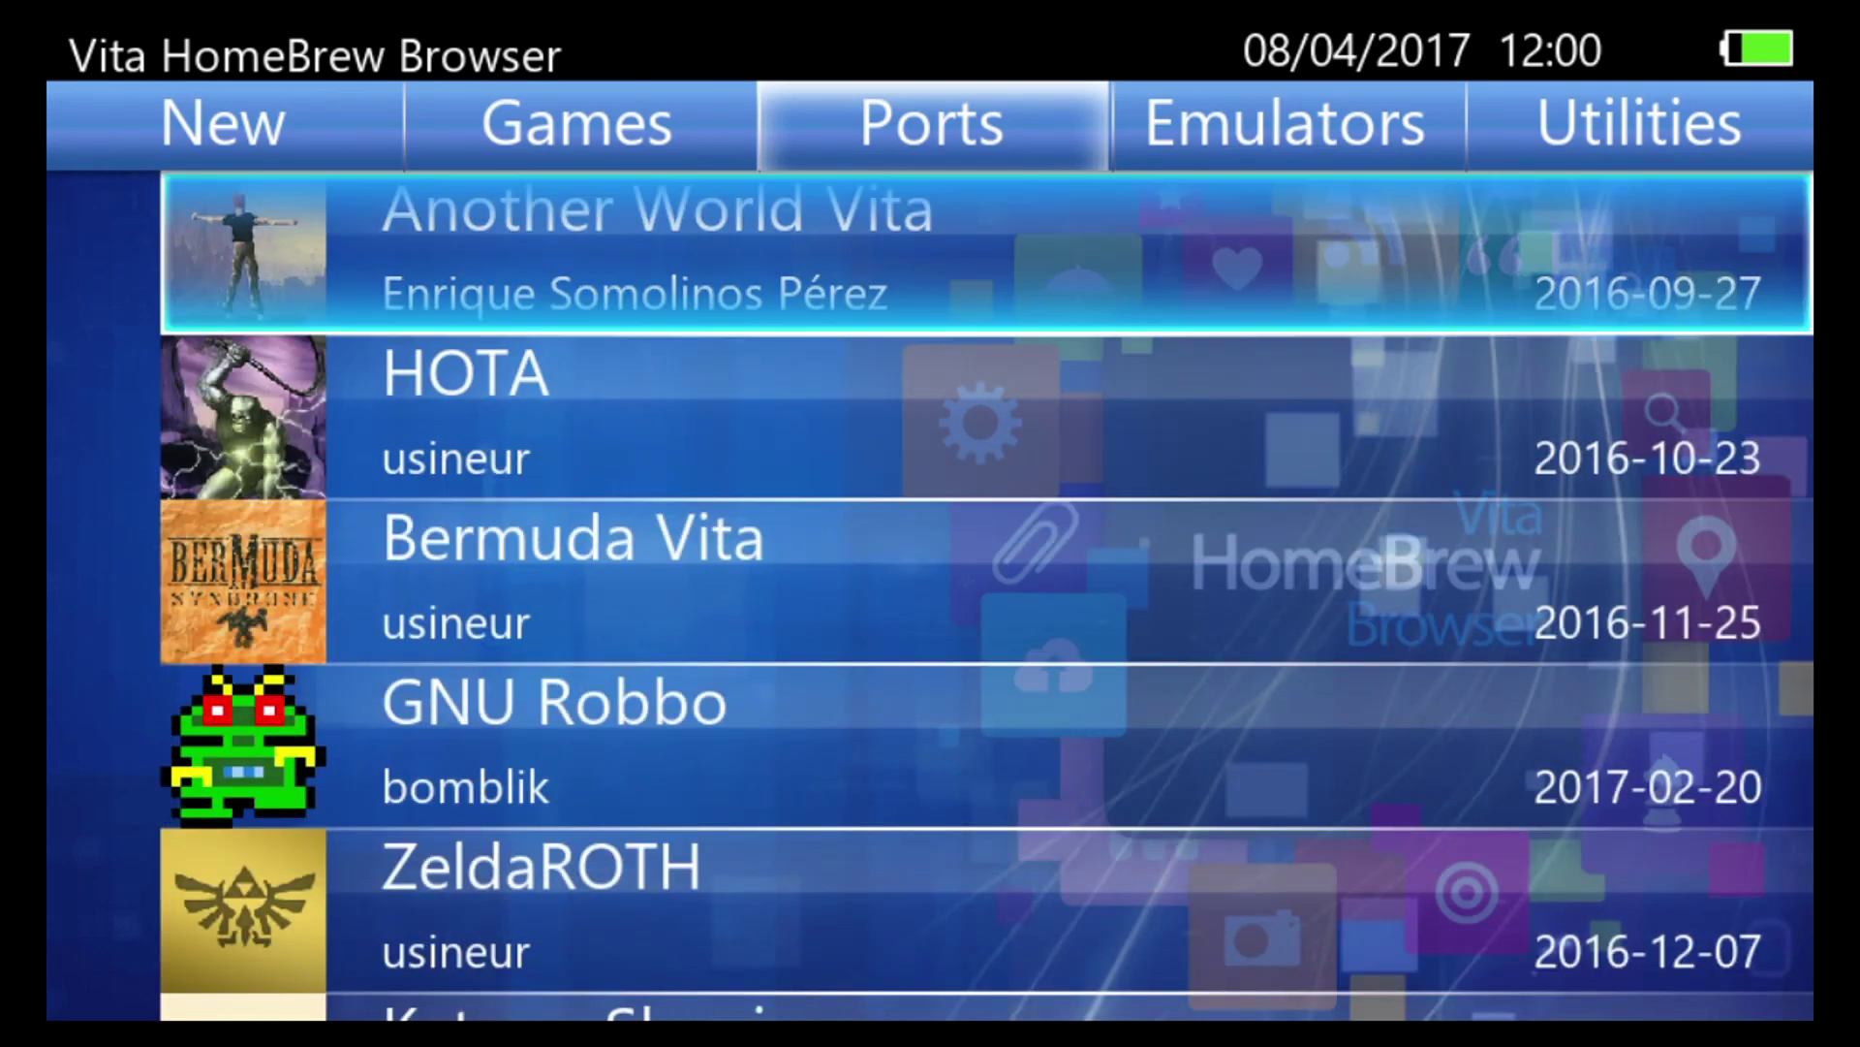
key(Up)
key(Up)
key(Up)
key(Up)
key(Up)
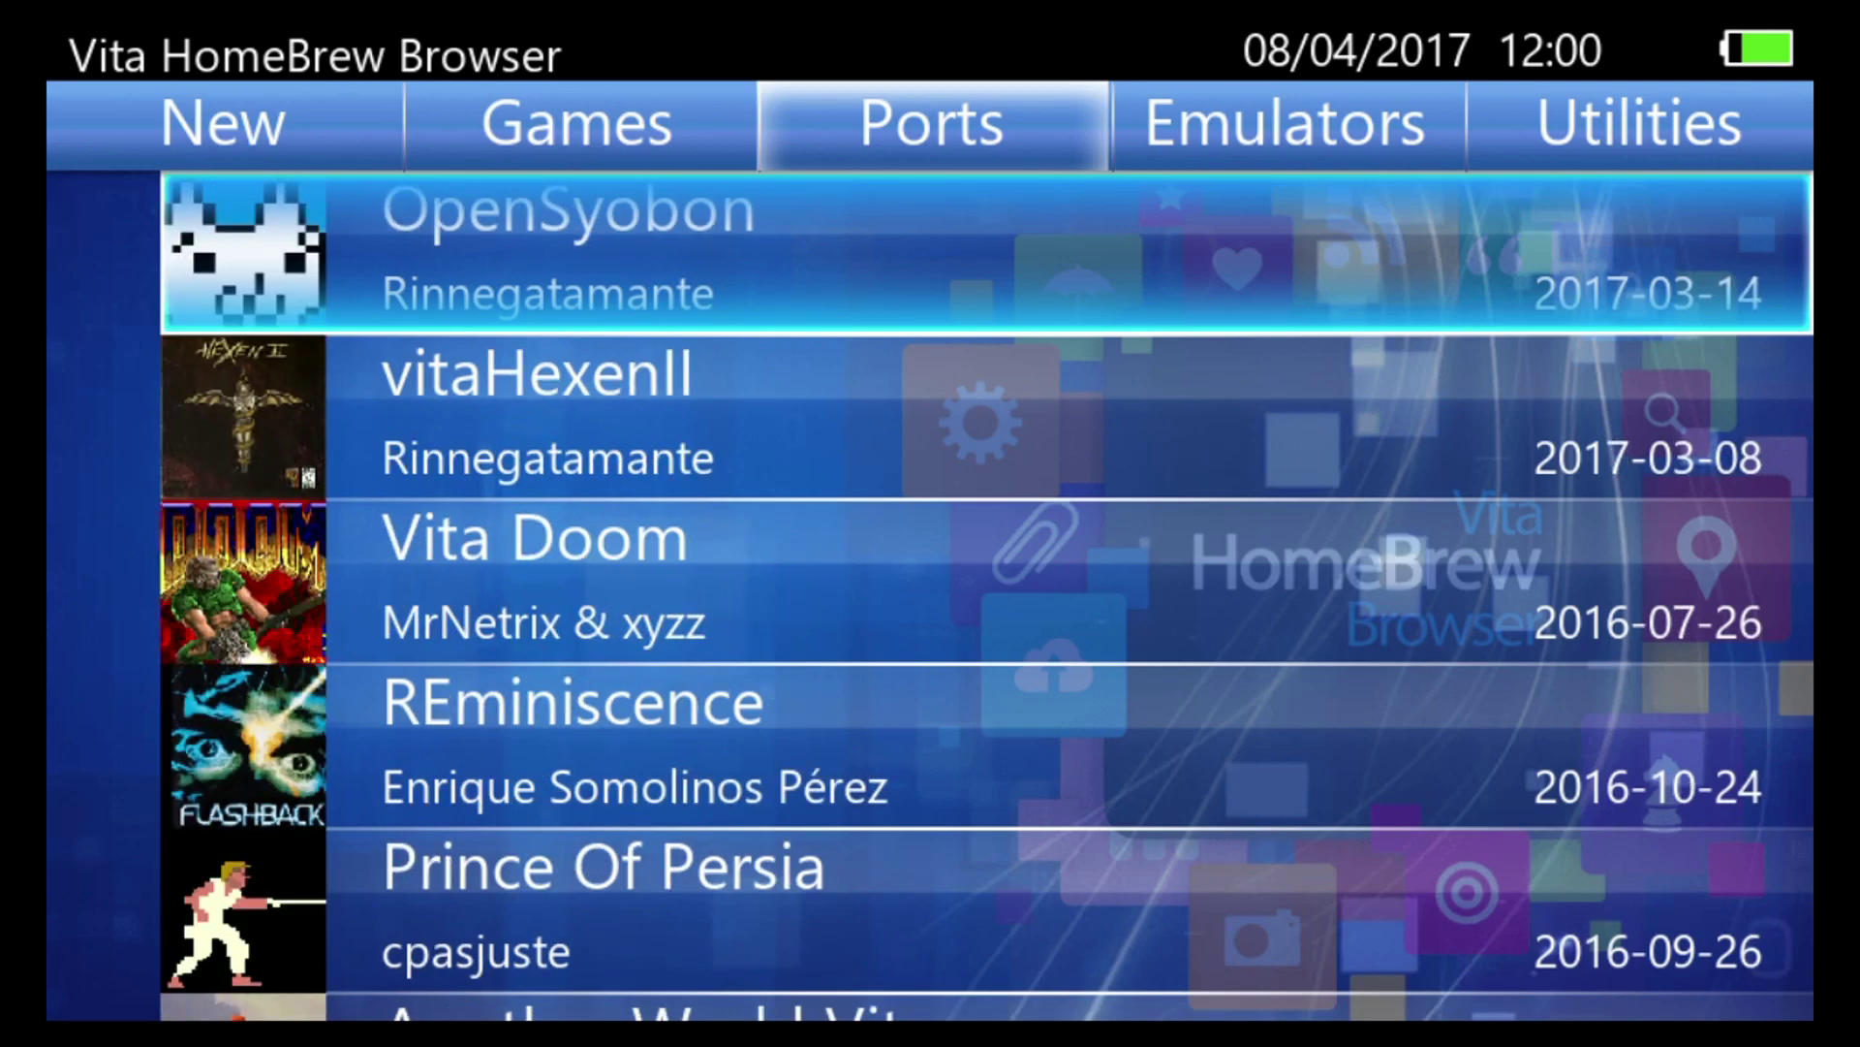
Review the Ports titles from OpenSyobon down past HOTA, and return toward the start of the list
key(Down)
key(Down)
key(Down)
key(Down)
key(Down)
key(Down)
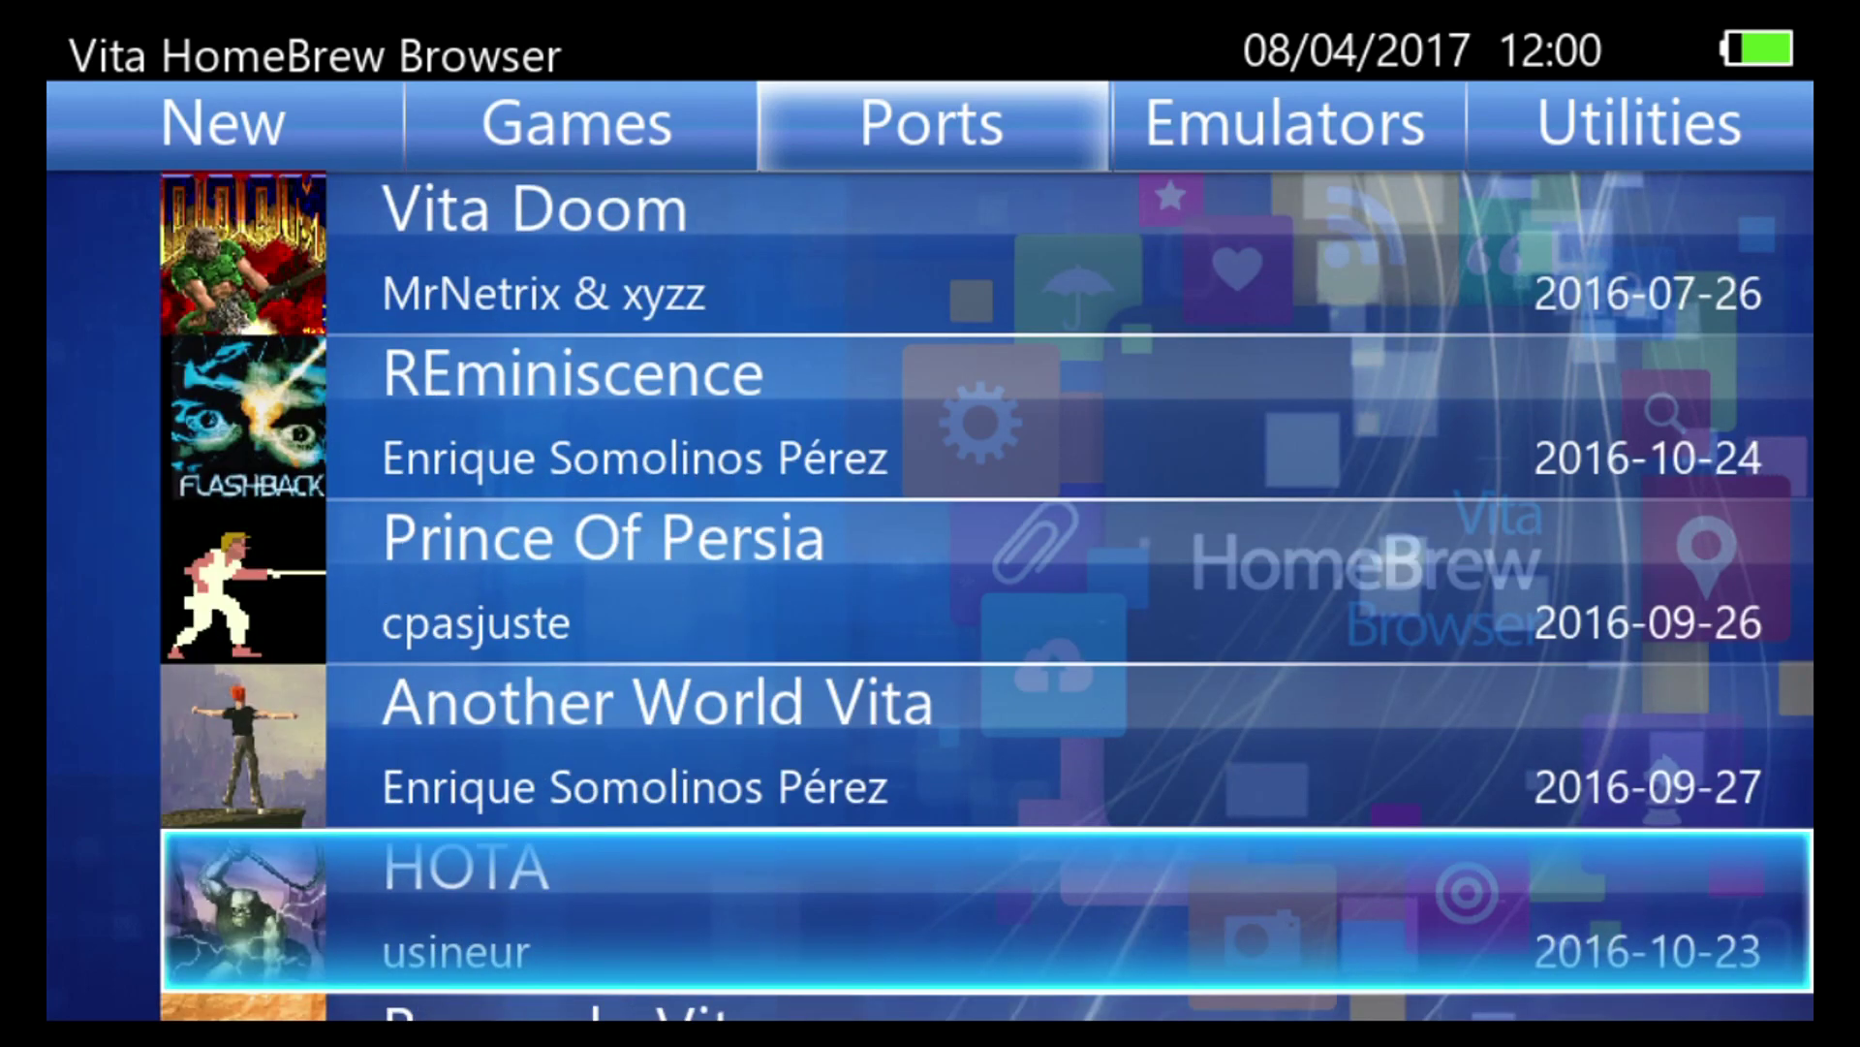
key(Down)
key(Down)
key(Up)
key(Up)
key(Up)
key(Up)
key(Up)
key(Up)
key(Up)
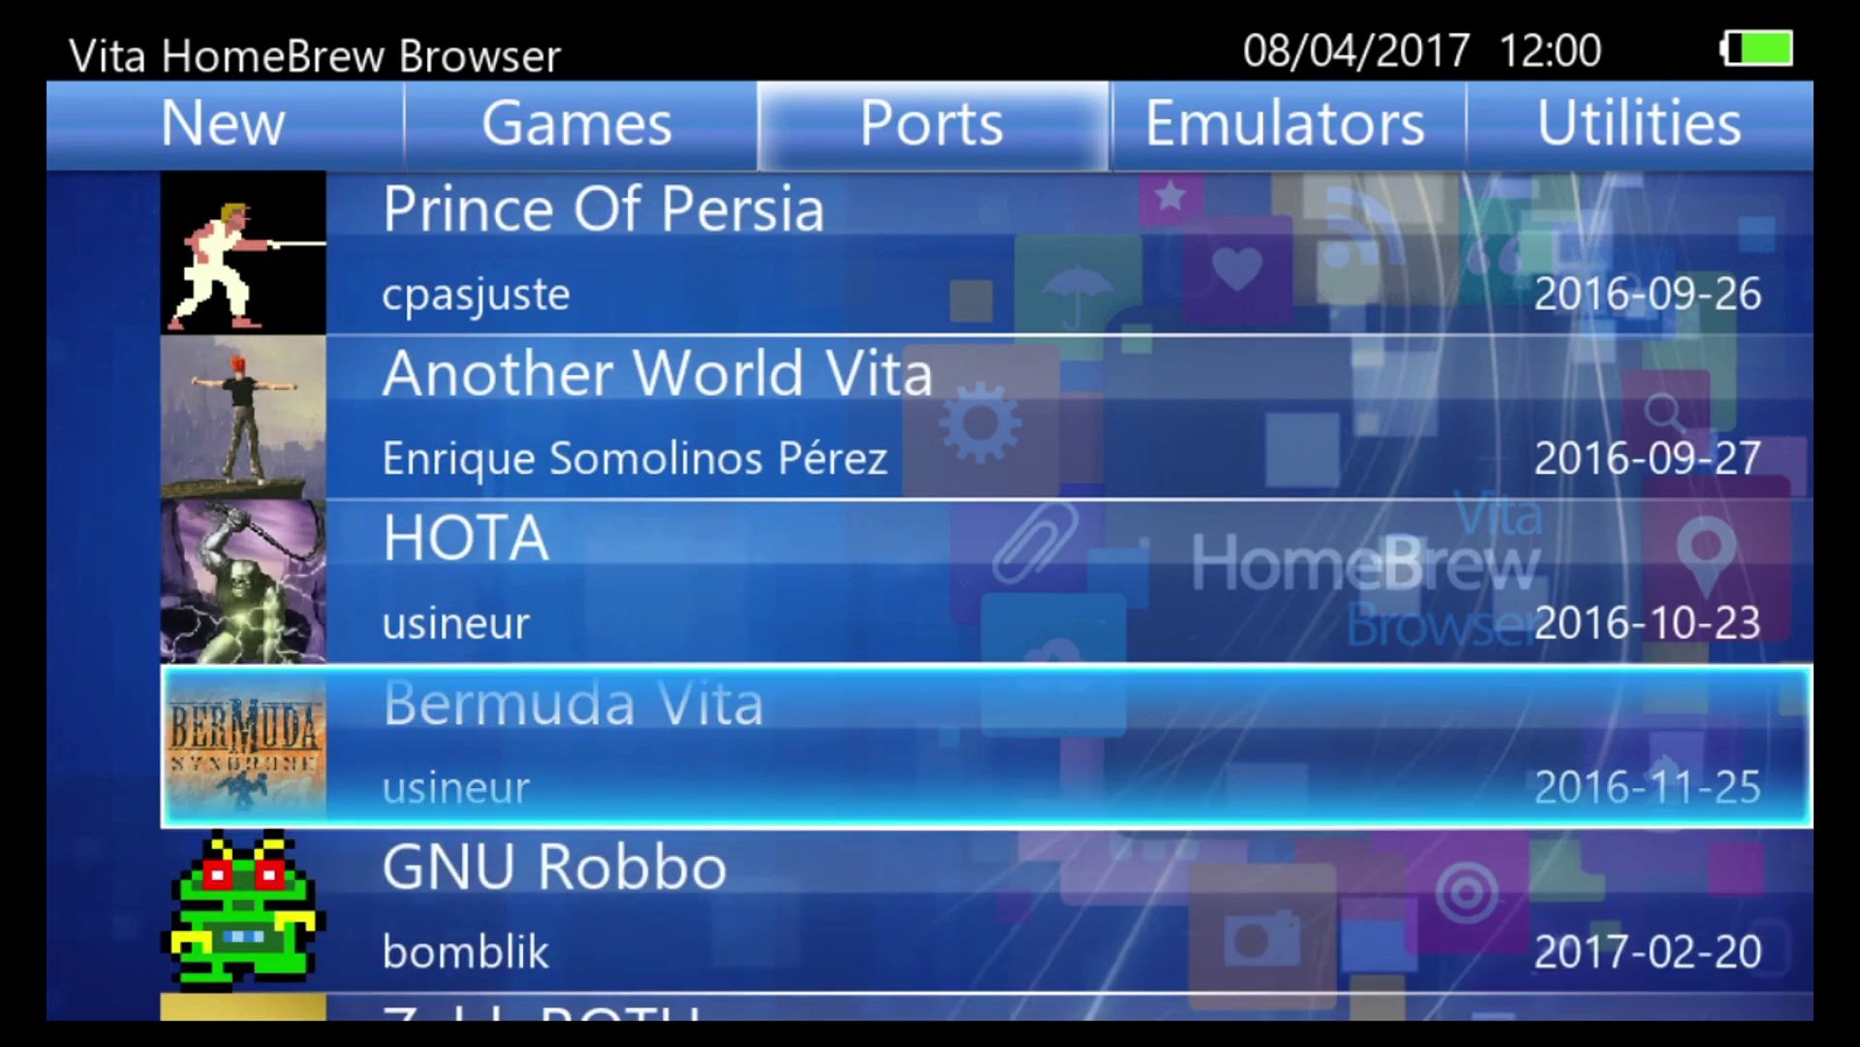
Look further down the Ports category past Vita Doom and ZeldaROTH to Katawa Shoujo
key(Down)
key(Down)
key(Down)
key(Down)
key(Down)
key(Down)
key(Down)
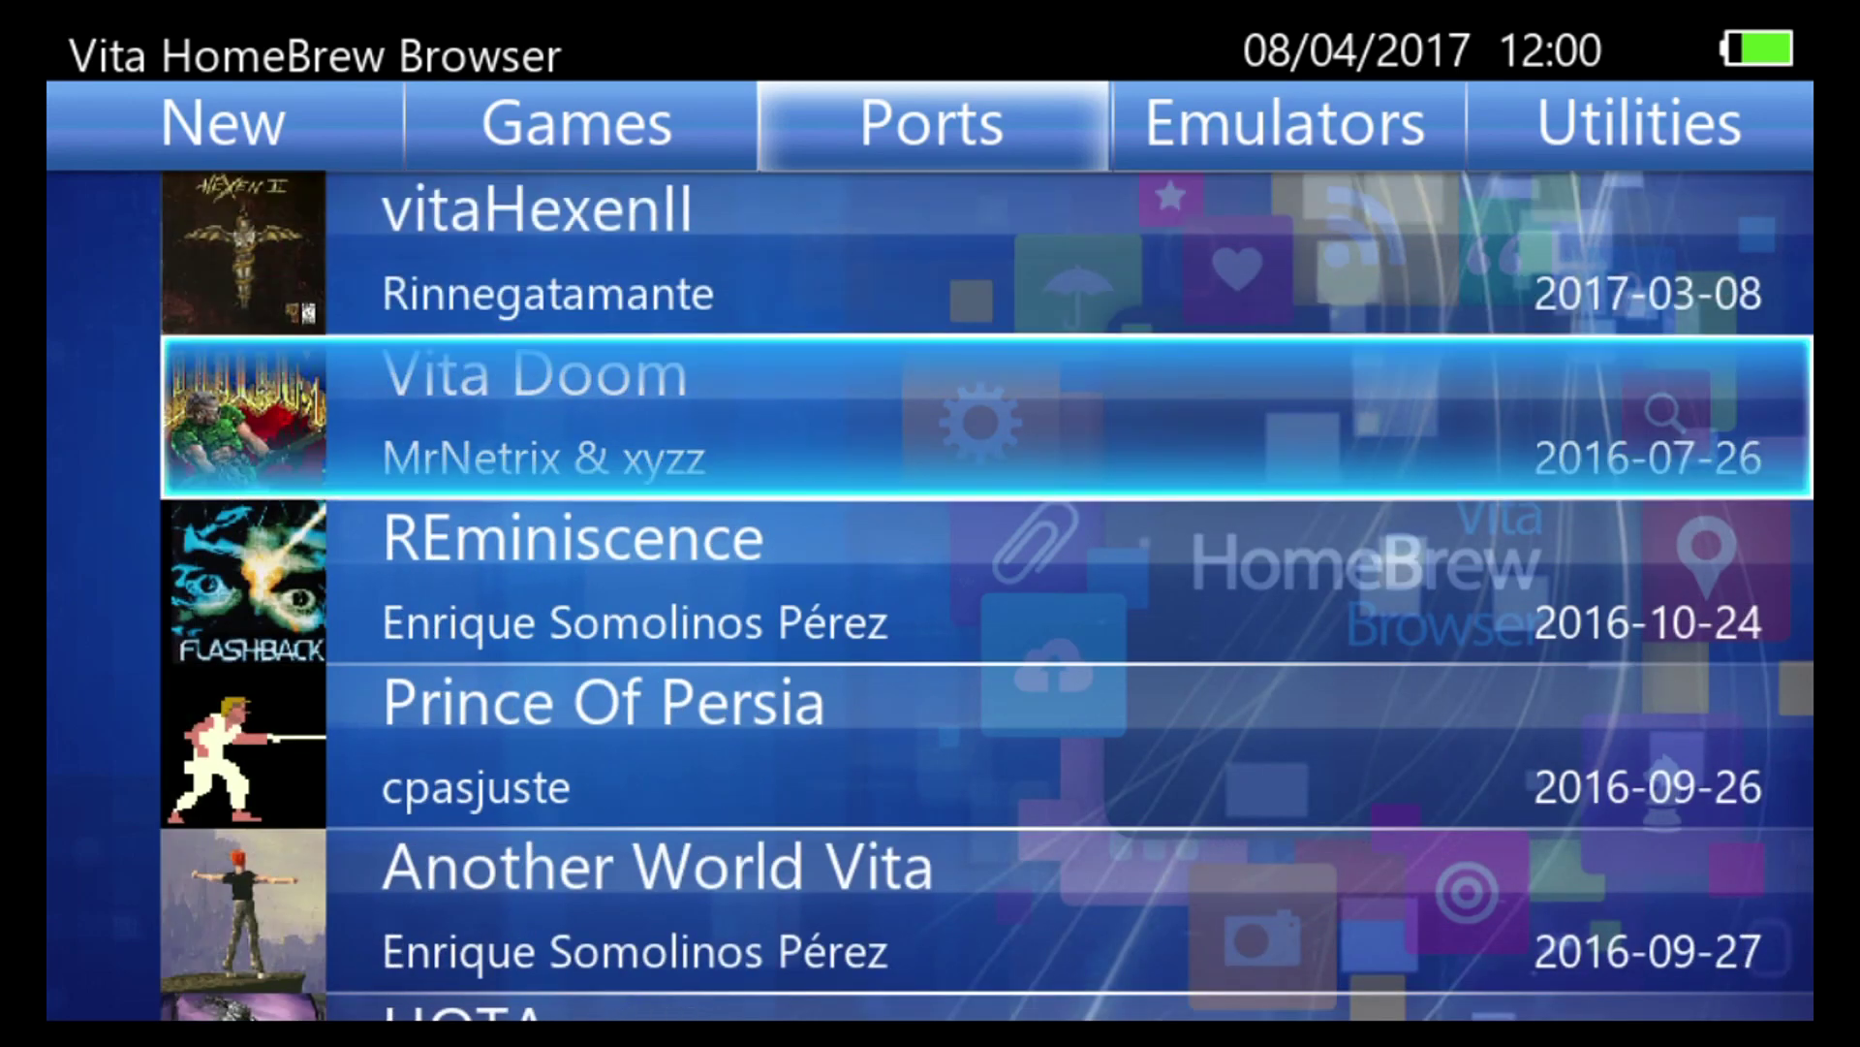
key(Down)
key(Down)
key(Down)
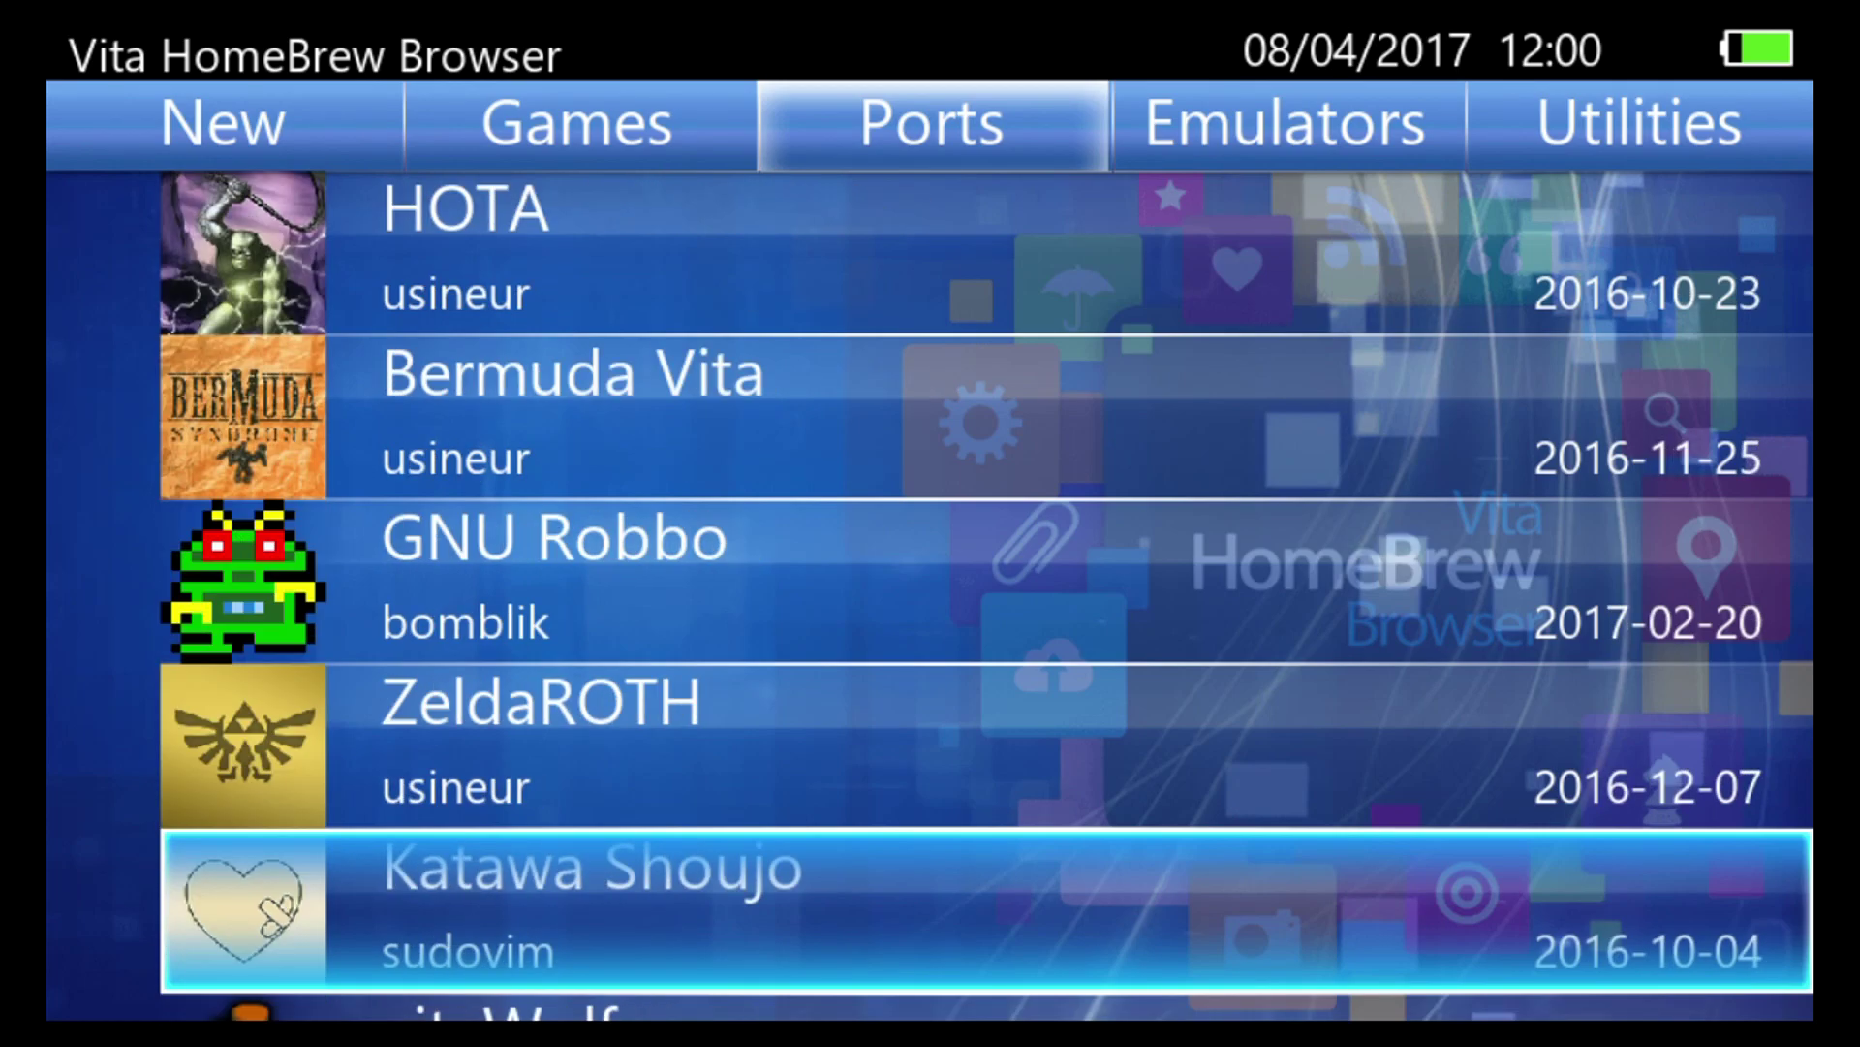